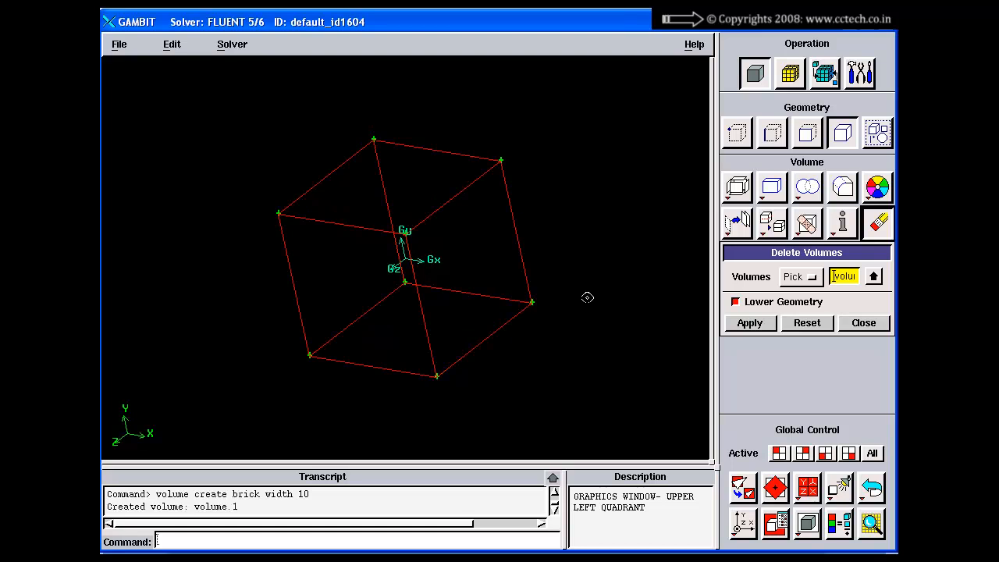
Try deleting the brick volume together with its lower geometry, and undo the deletion
click(745, 304)
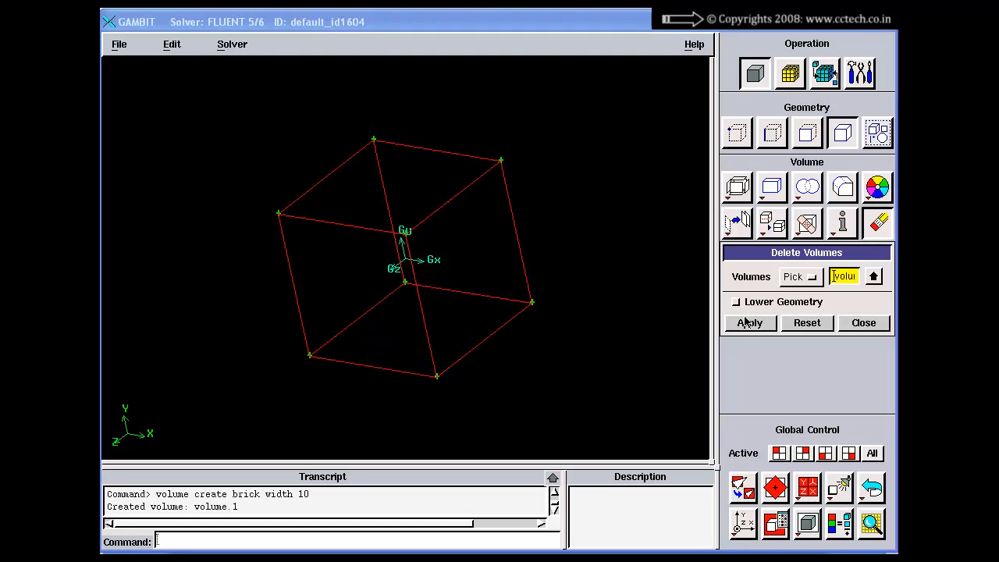
click(745, 322)
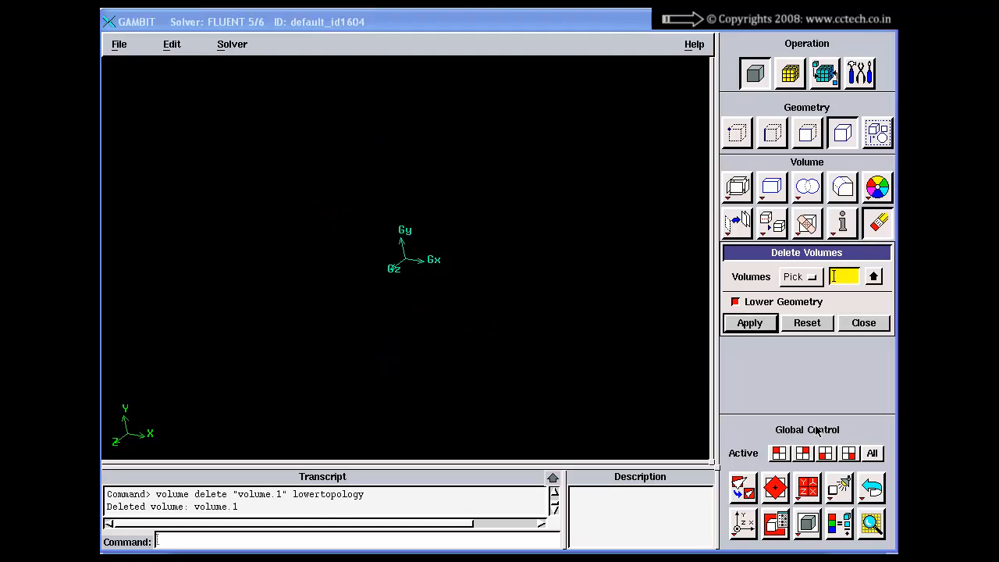
click(872, 488)
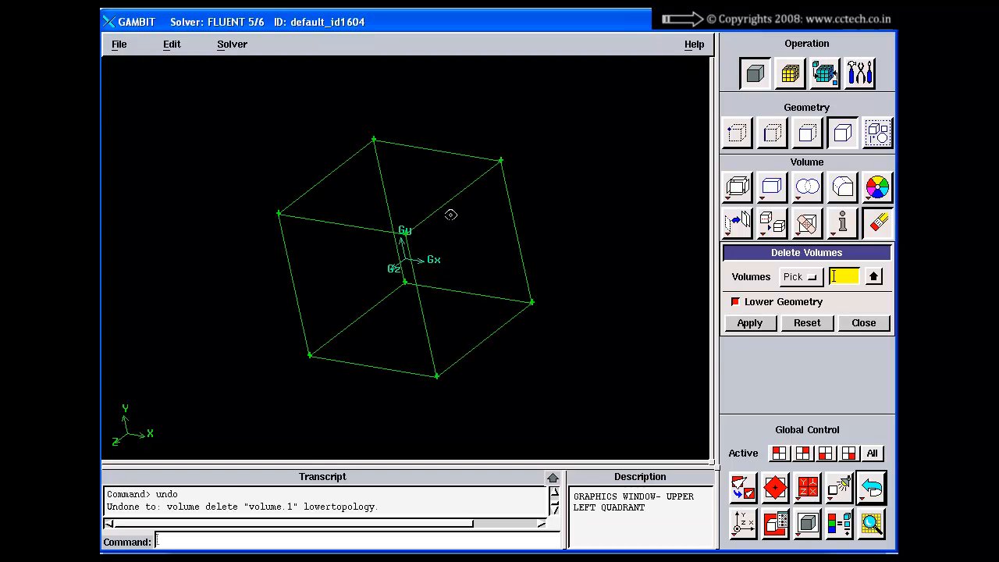
Delete the brick volume without its lower geometry
shift+click(451, 209)
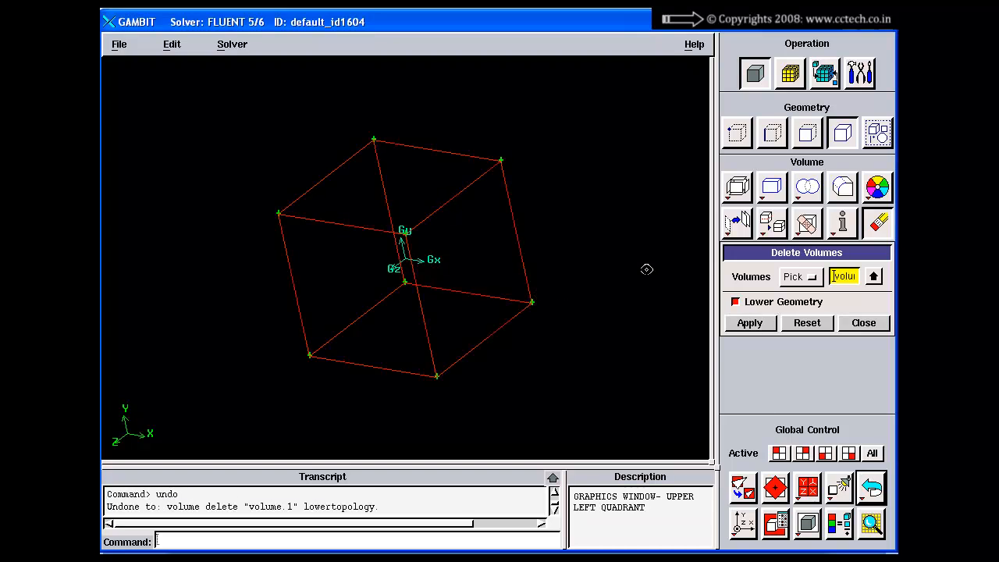
click(735, 302)
click(745, 322)
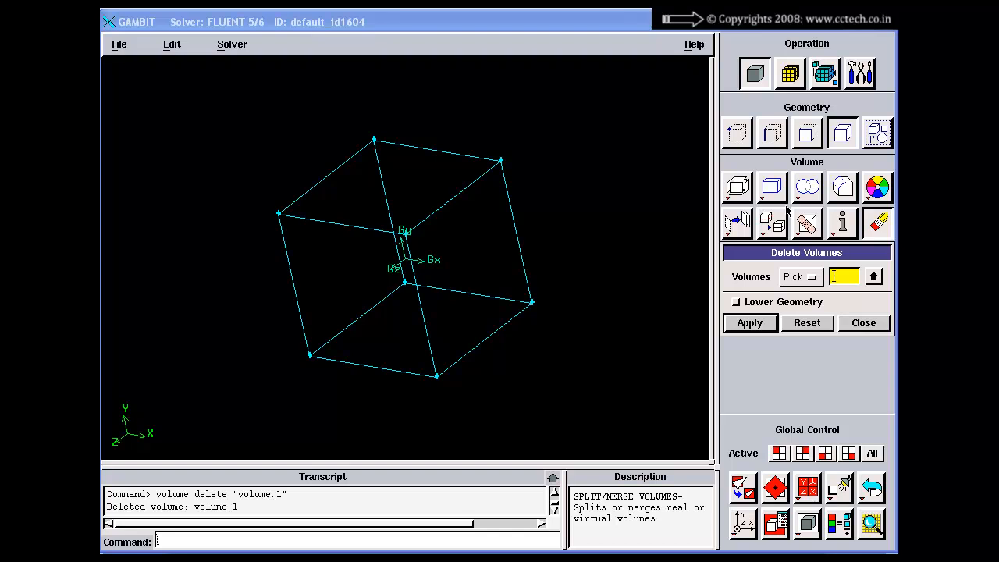
Delete all the cube's faces while keeping their lower geometry
click(812, 135)
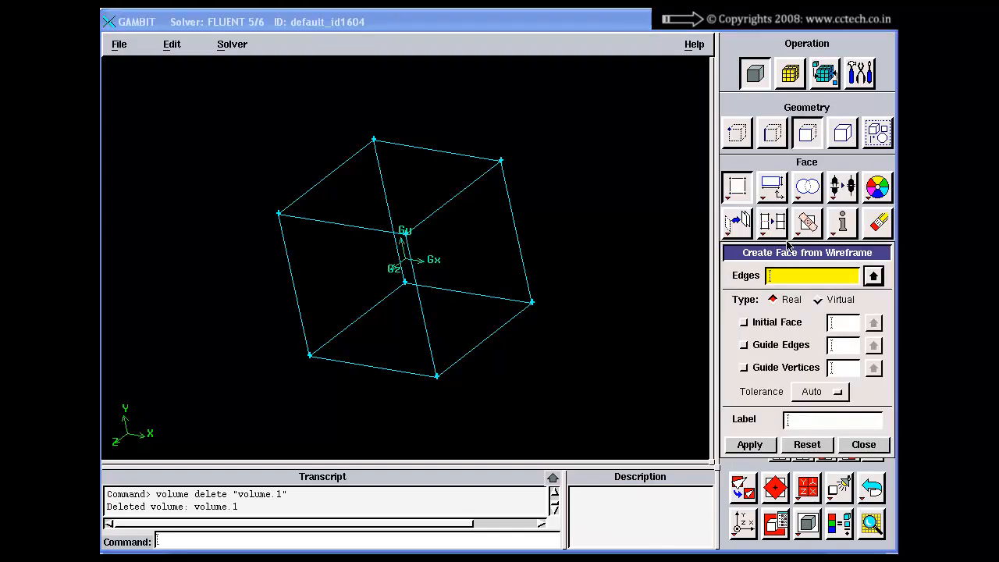
drag(787, 260, 760, 201)
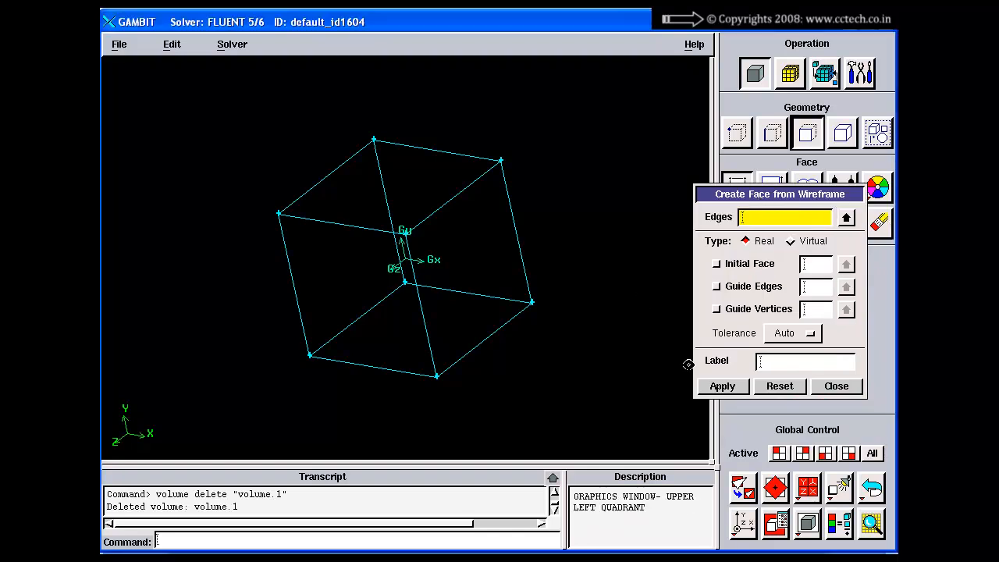
click(876, 233)
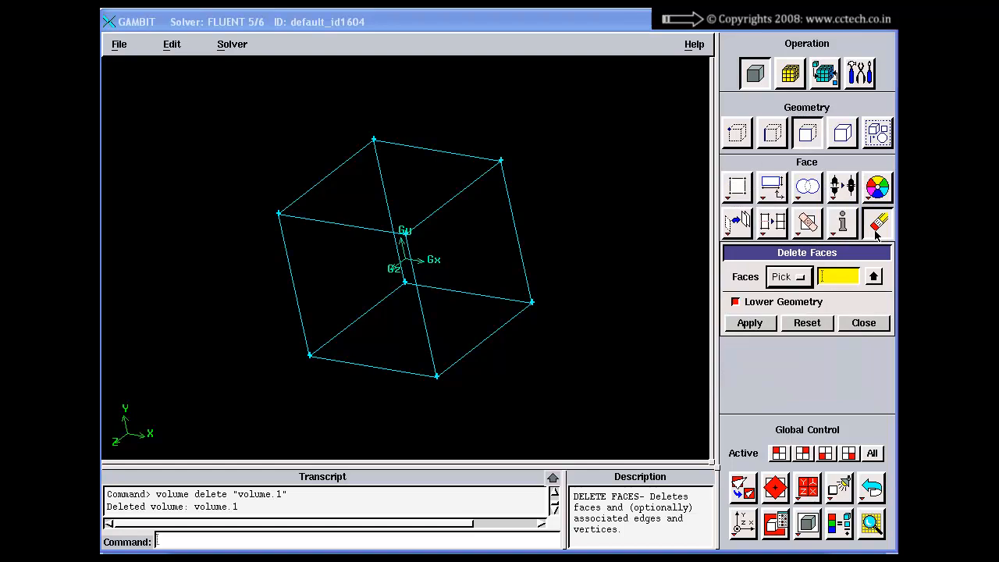
click(736, 302)
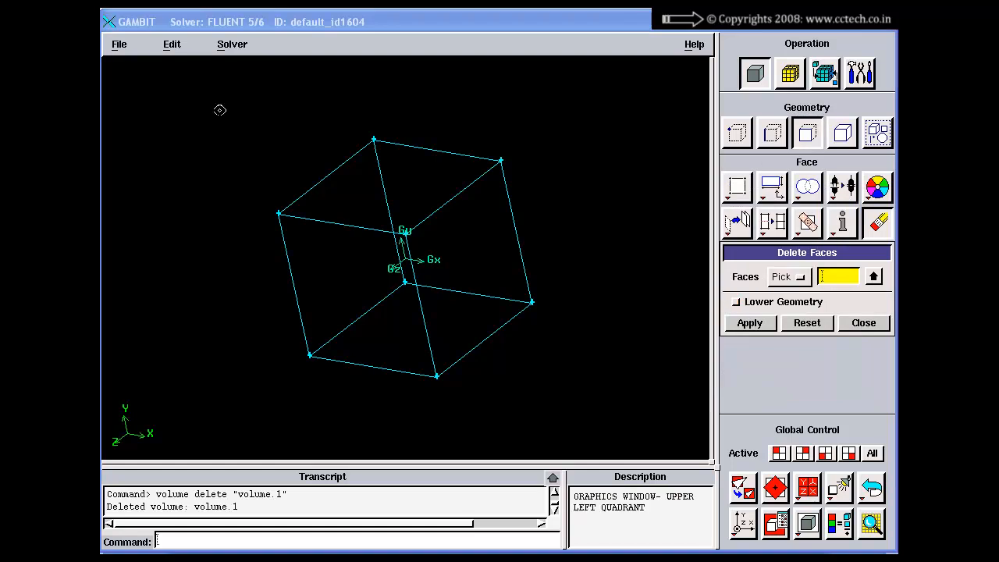
shift+drag(219, 110, 598, 415)
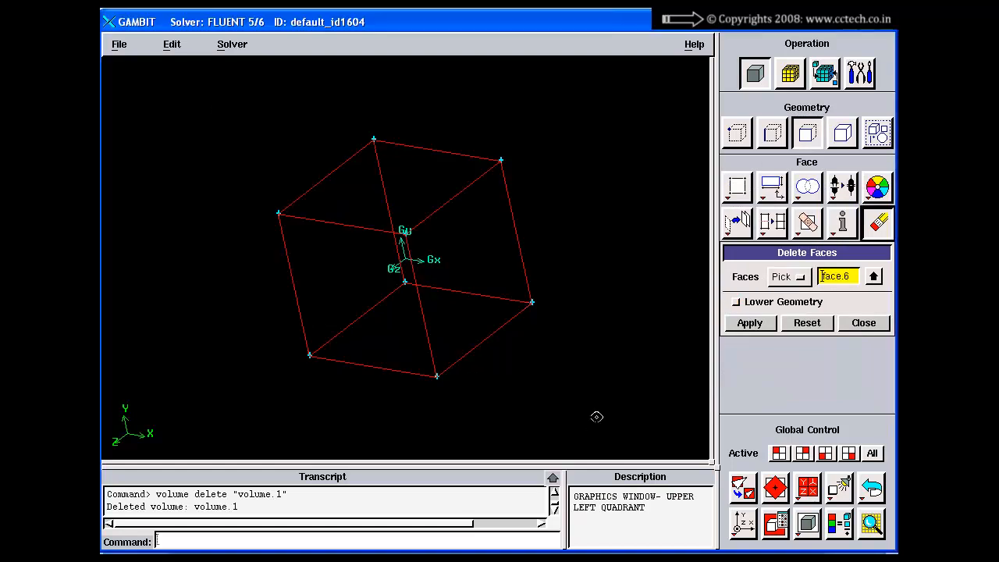
shift+middle_click(594, 287)
Delete all the cube's edges while keeping the corner vertices
click(773, 133)
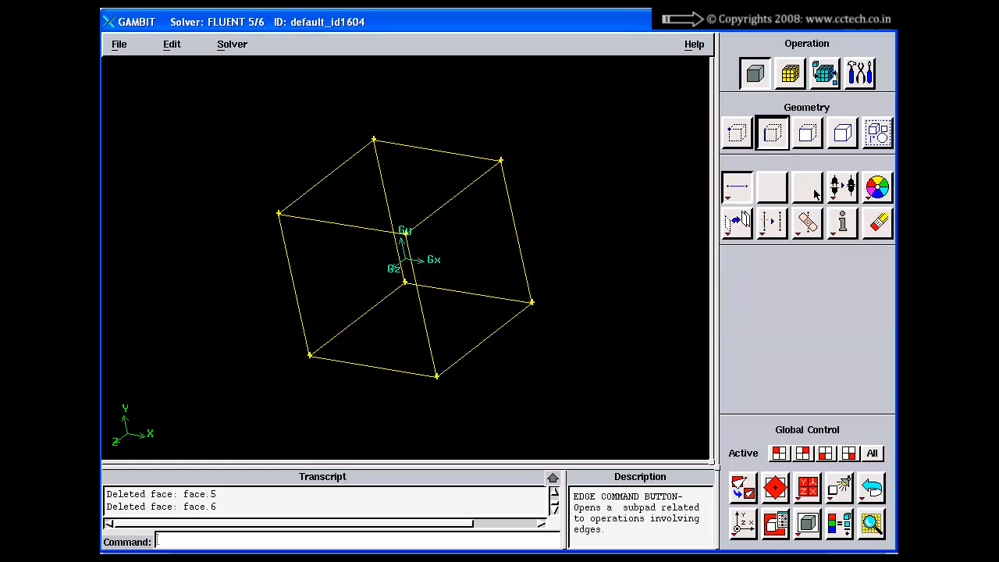
click(878, 223)
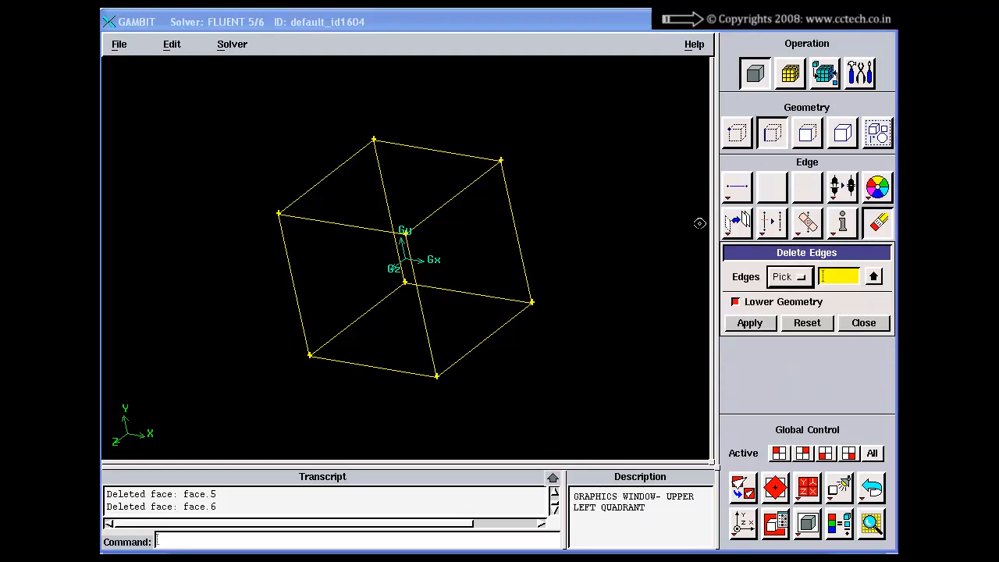
click(737, 301)
shift+drag(215, 115, 540, 439)
shift+middle_click(585, 356)
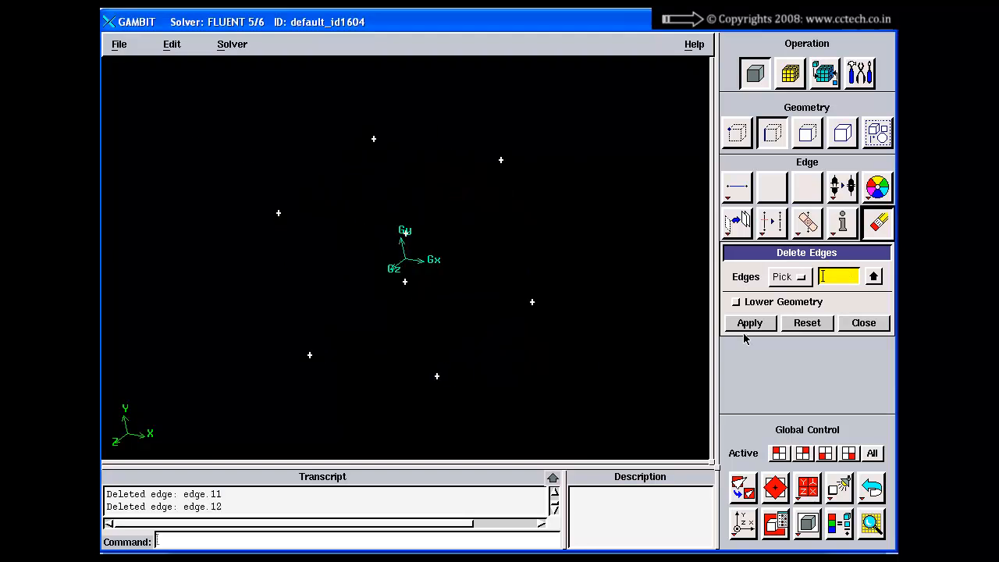
click(859, 323)
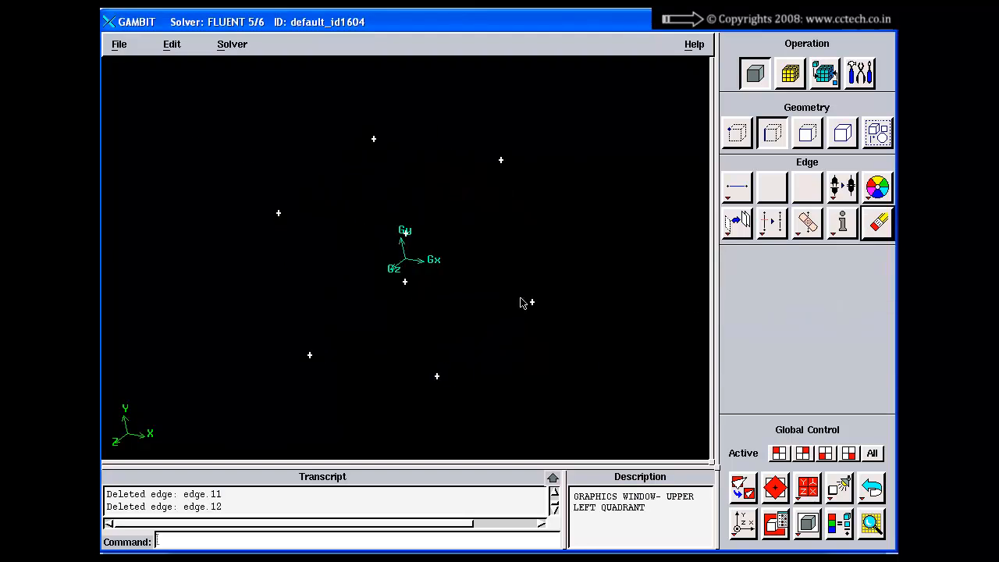
Fit the remaining vertices to the graphics window and display them in the isometric view
drag(521, 303, 546, 292)
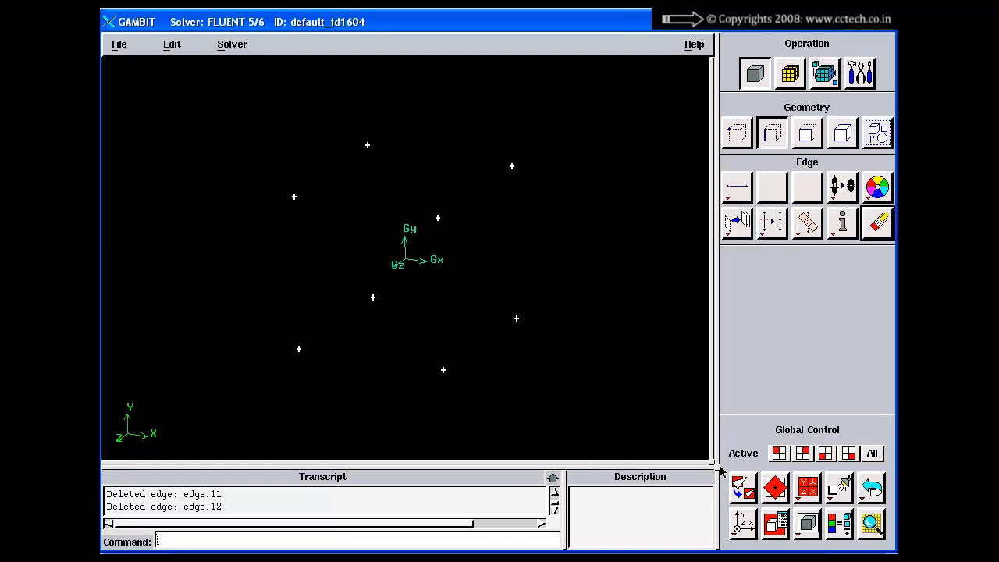
click(741, 488)
right_click(775, 488)
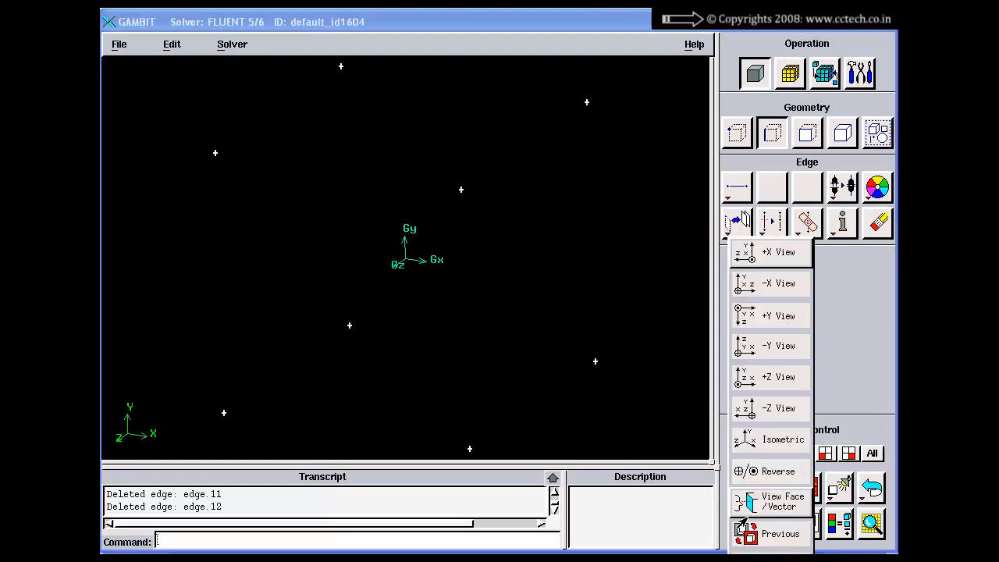
click(756, 447)
right_drag(570, 379, 542, 258)
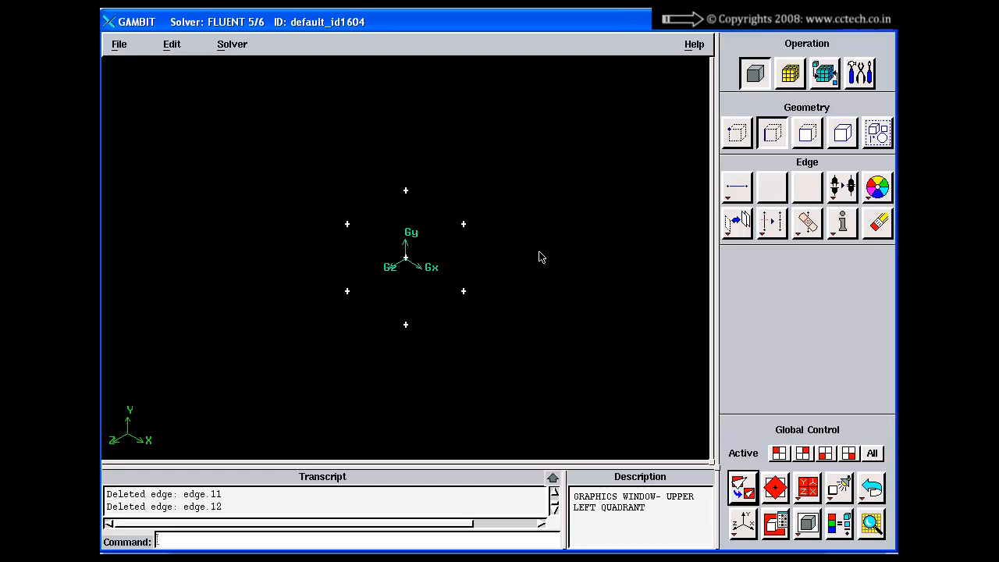
Widen the command area and create a real straight edge from the topmost vertex to the upper-right vertex of the cube
click(738, 186)
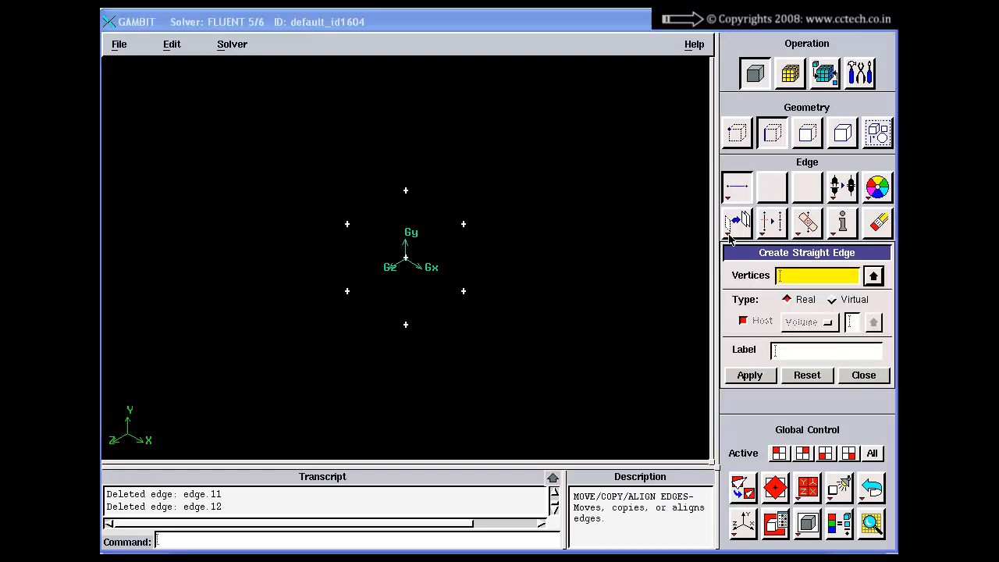
drag(715, 252, 668, 252)
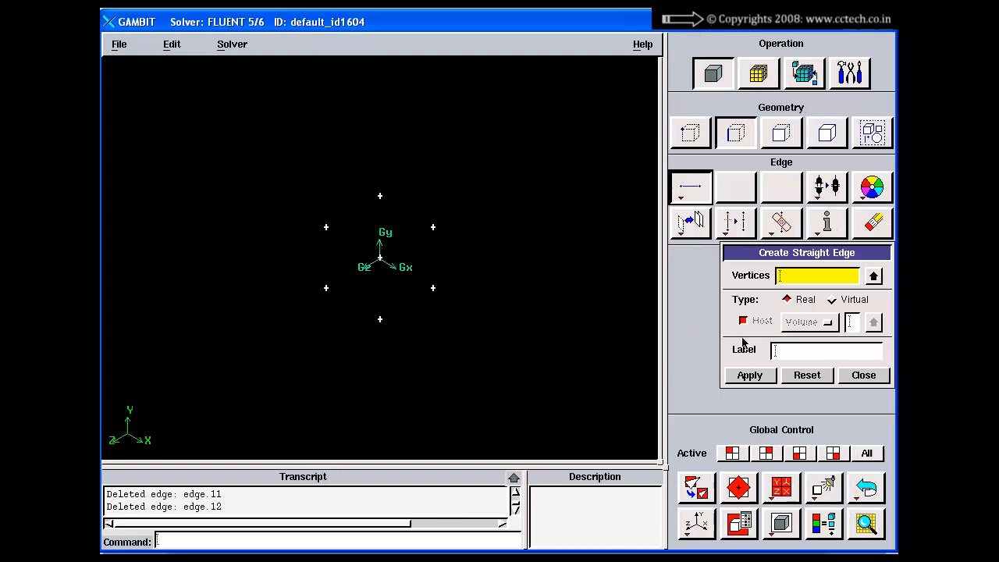
click(853, 376)
click(691, 192)
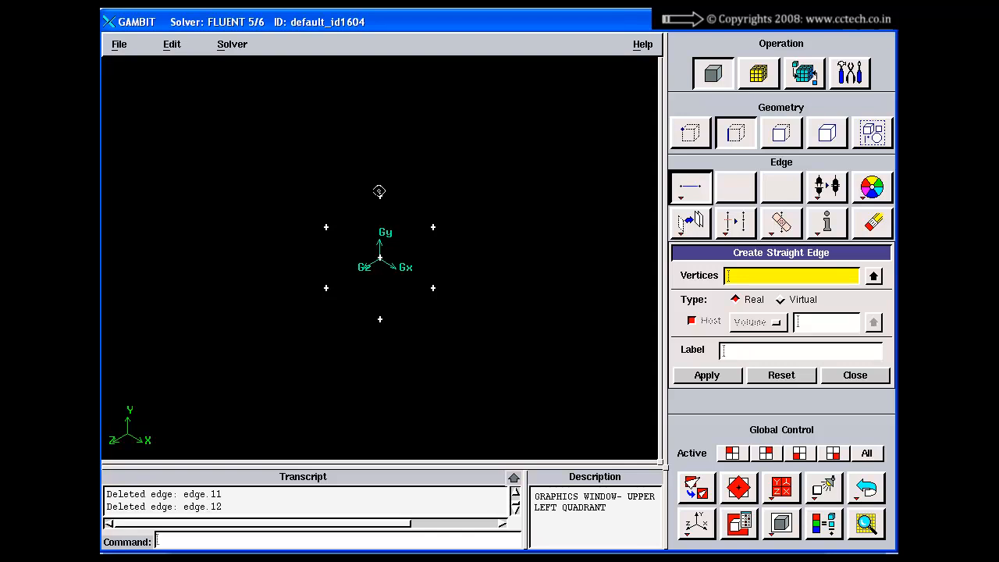
shift+click(378, 195)
shift+click(433, 226)
shift+middle_click(446, 180)
Create three more straight edges through the lower-right and central vertices to close the four-sided loop back at the topmost vertex
drag(461, 181, 473, 227)
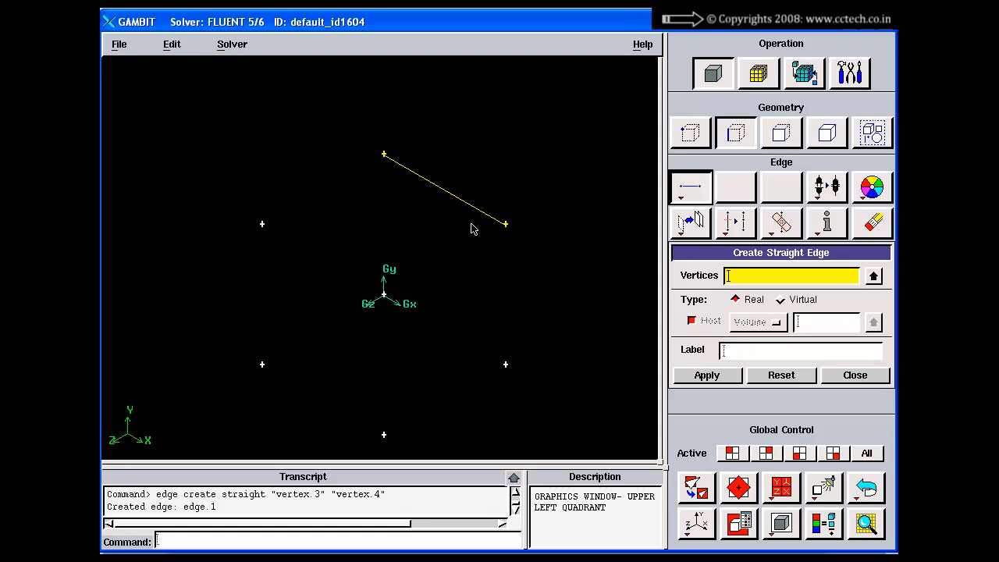
middle_drag(473, 228, 445, 232)
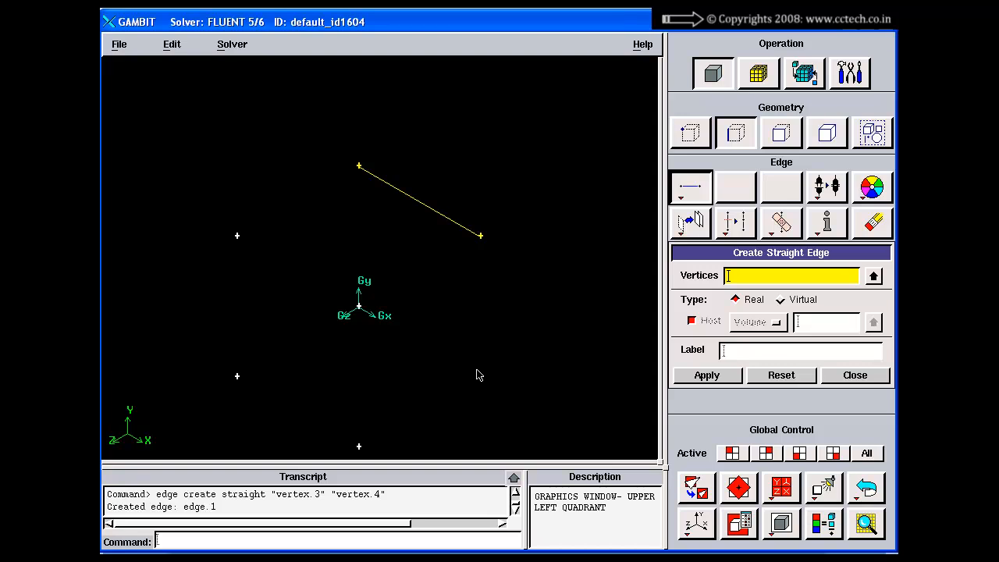
click(849, 378)
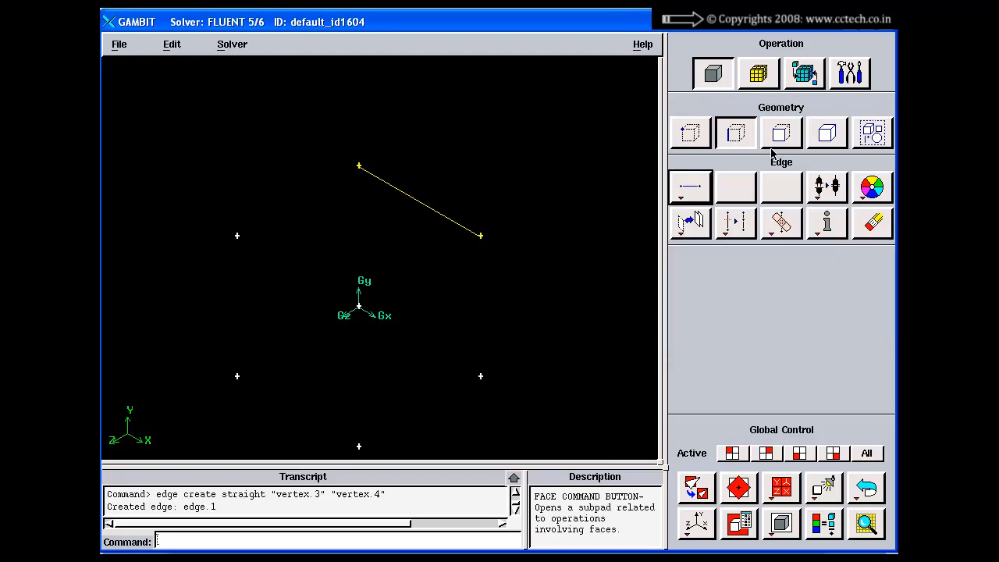
click(690, 186)
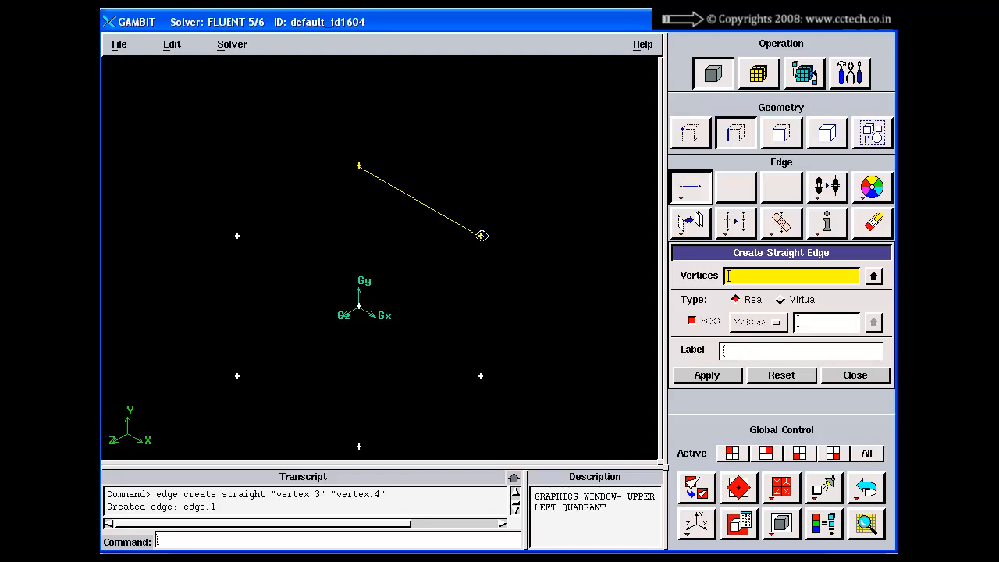
shift+click(482, 235)
shift+click(479, 376)
shift+middle_click(480, 376)
shift+click(480, 376)
shift+click(360, 307)
shift+middle_click(360, 307)
shift+click(360, 307)
shift+click(358, 170)
shift+middle_click(398, 131)
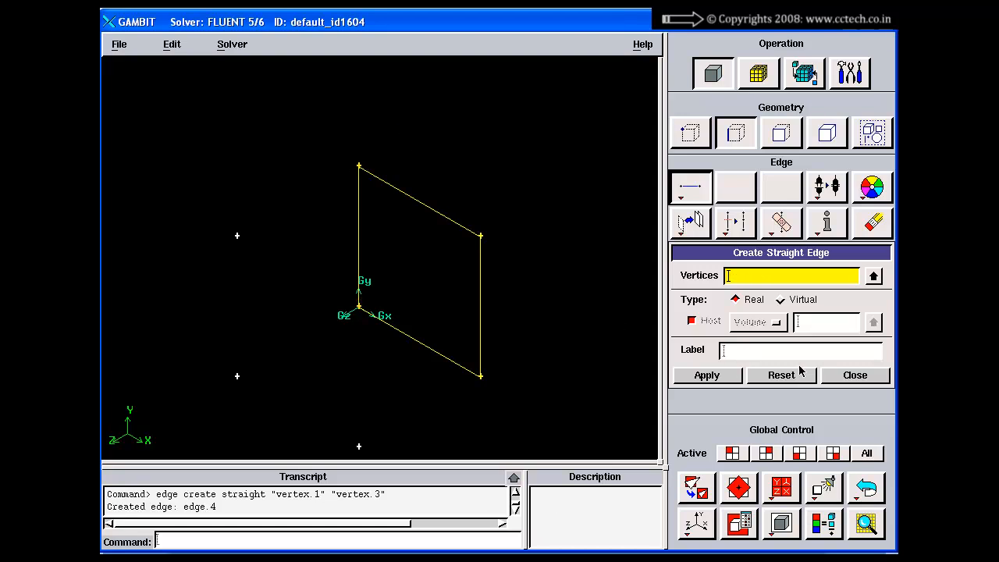
Create a real face from wireframe using the four straight edges
click(781, 132)
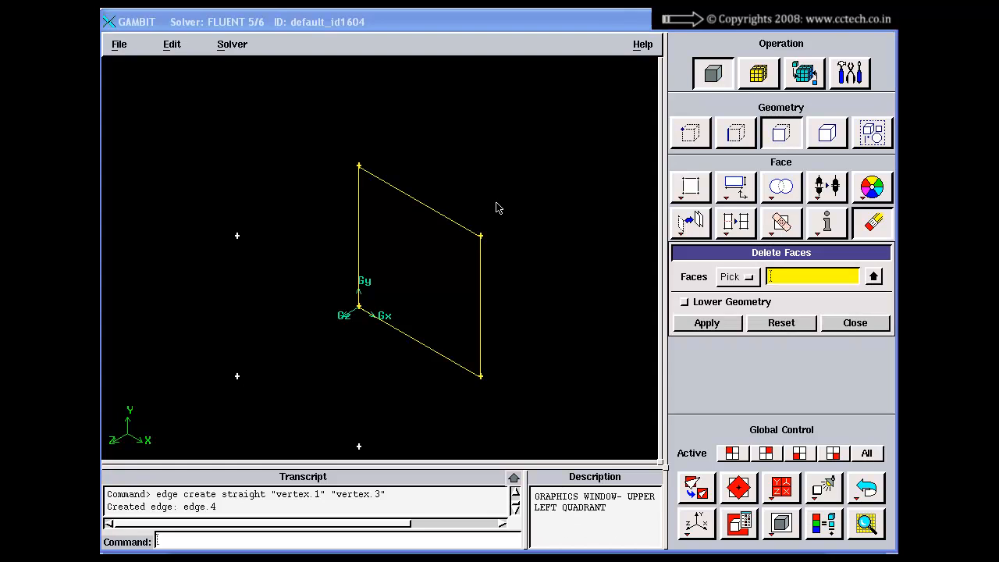
click(691, 186)
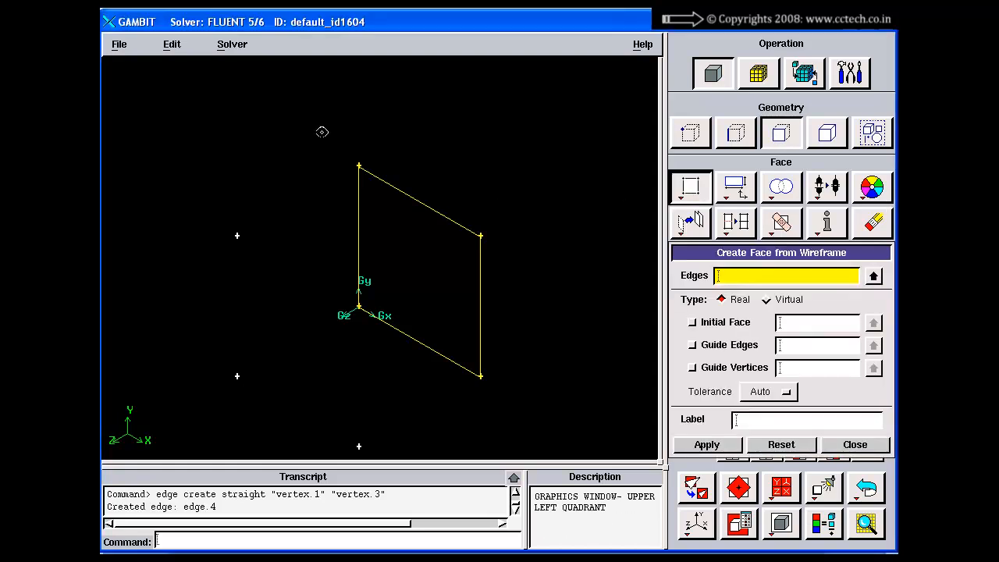
shift+drag(323, 137, 542, 391)
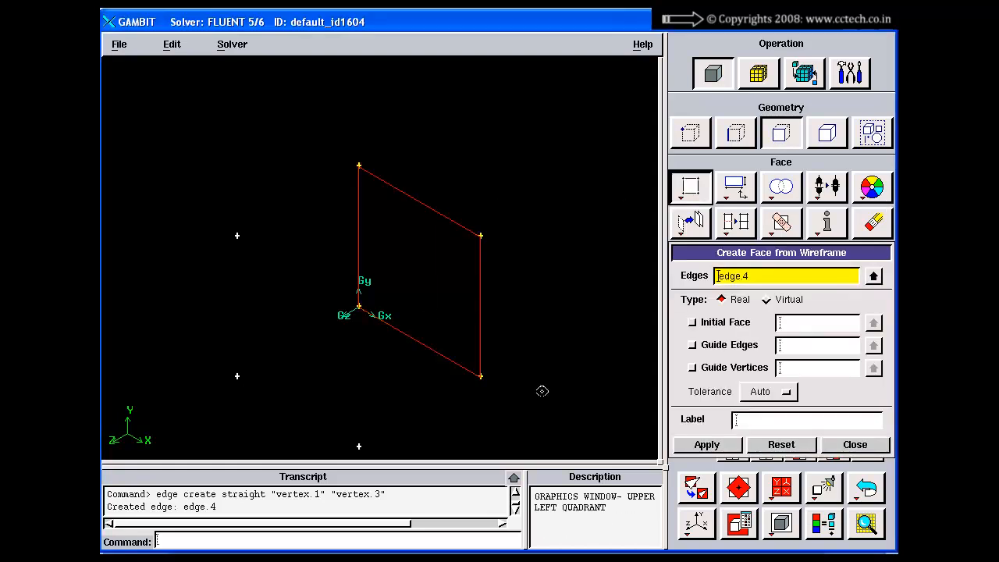
shift+middle_click(551, 300)
click(854, 447)
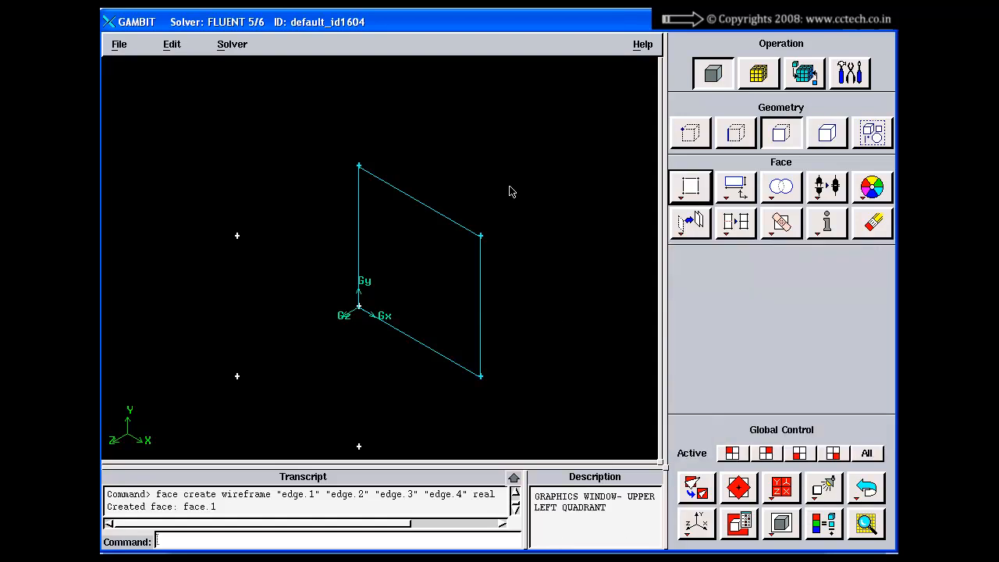
Review the Color by entity scheme on the PowerPoint slide, and return to GAMBIT to examine the colors of the face and loose vertices
drag(509, 192, 516, 301)
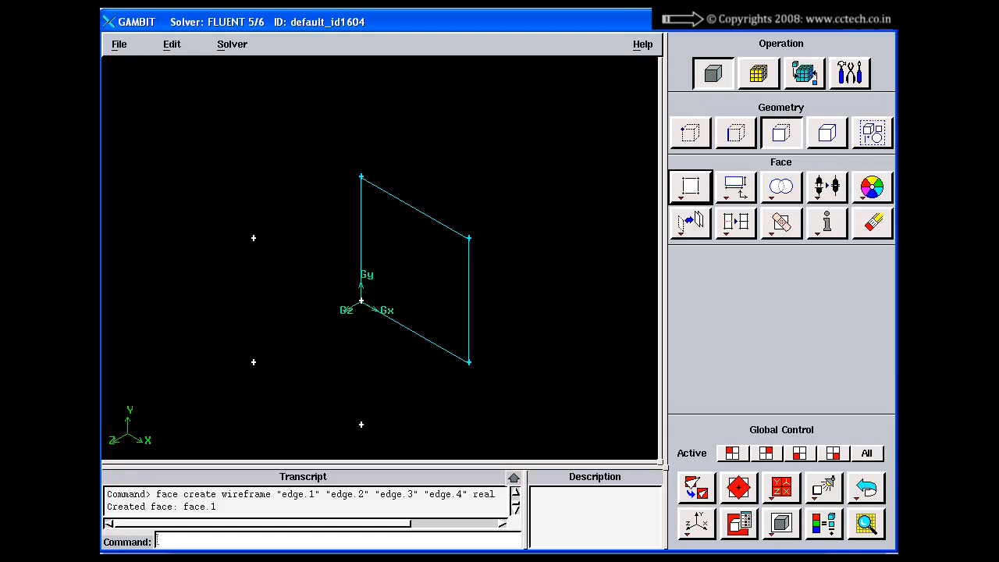
key(alt+Tab)
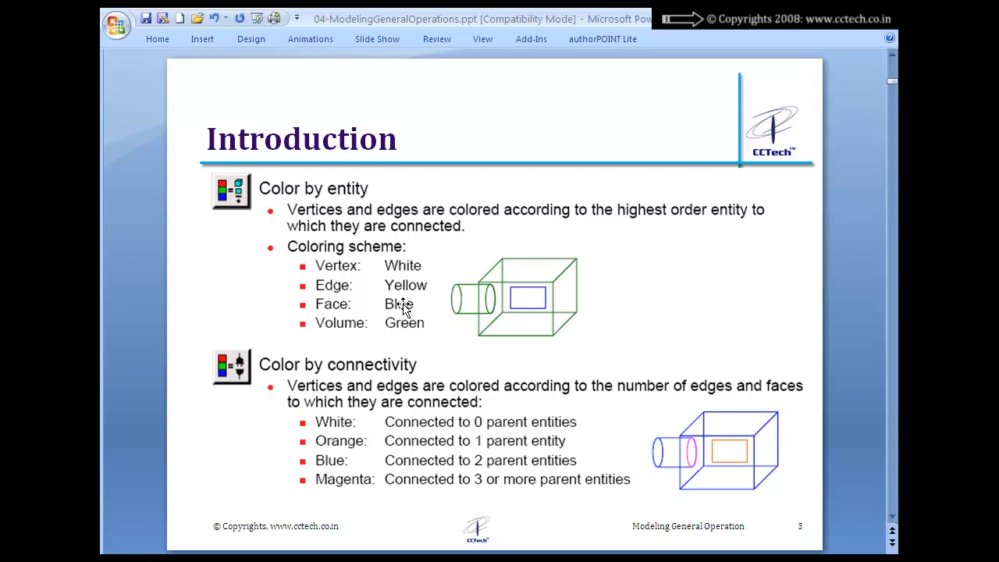
key(alt+Tab)
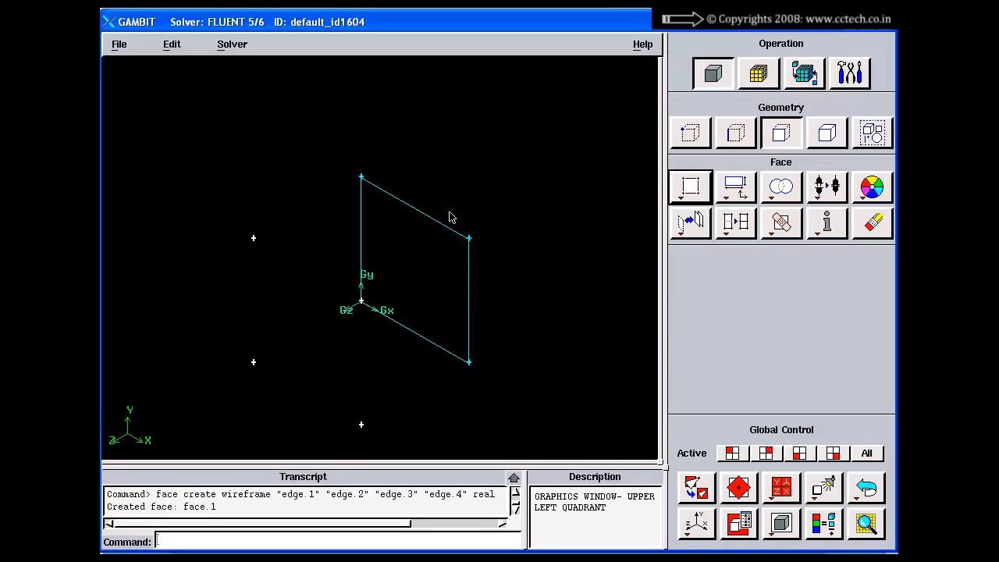
right_drag(449, 217, 442, 294)
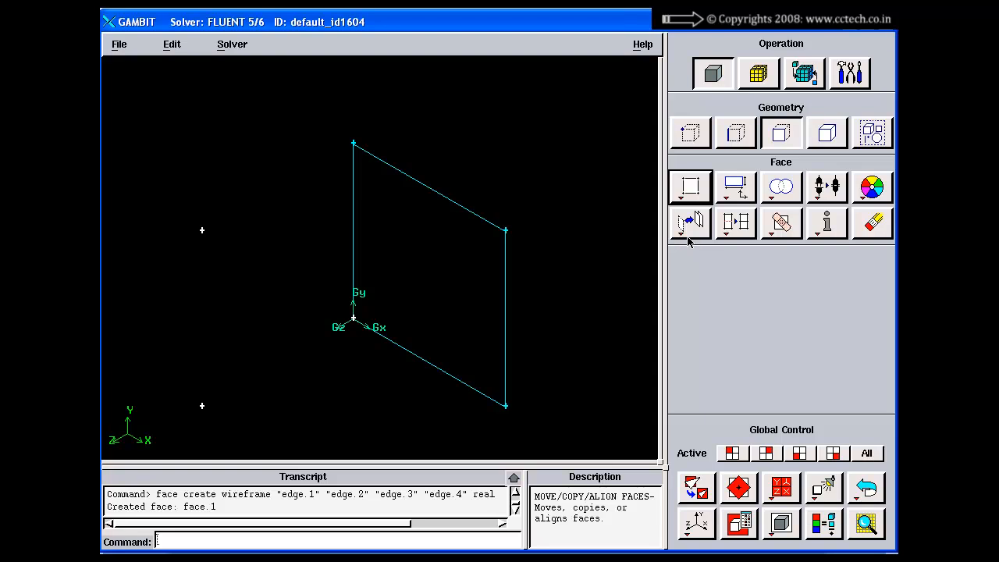
right_drag(288, 358, 286, 221)
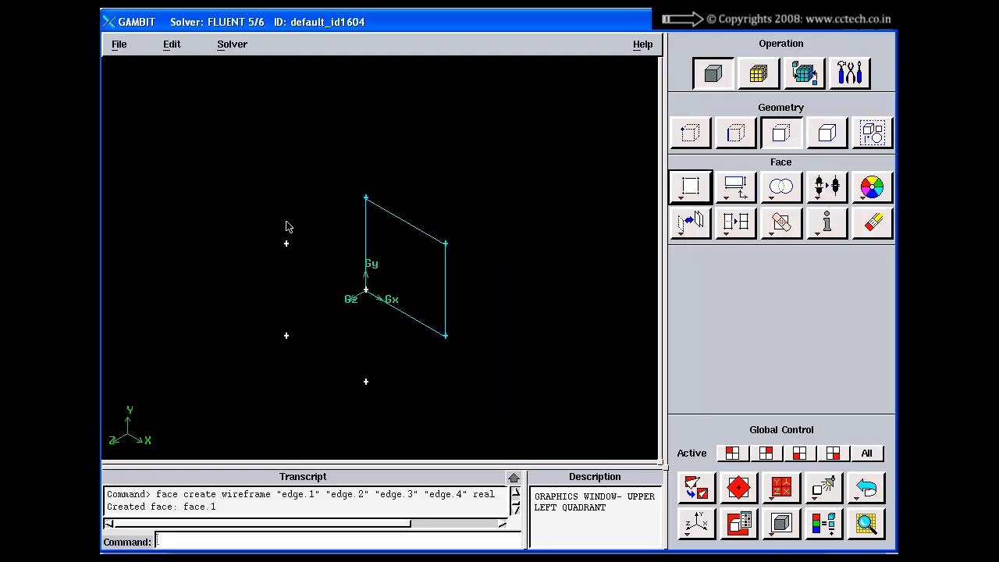
mouse_move(335, 287)
mouse_down()
mouse_move(358, 302)
mouse_move(333, 303)
mouse_up()
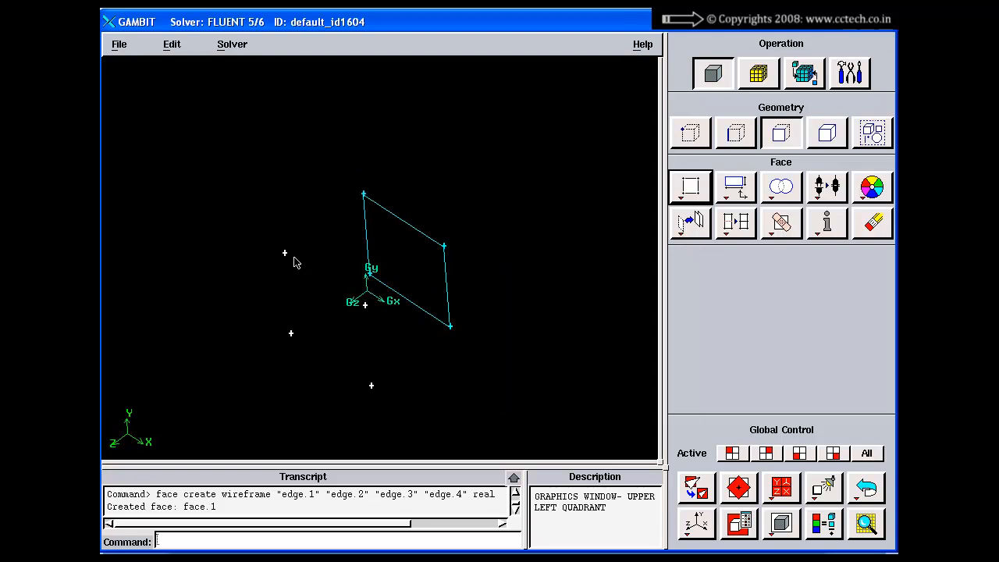
Create a real straight edge from the loose vertex just below the origin to the face's upper-right vertex, and leave the edge form
click(751, 135)
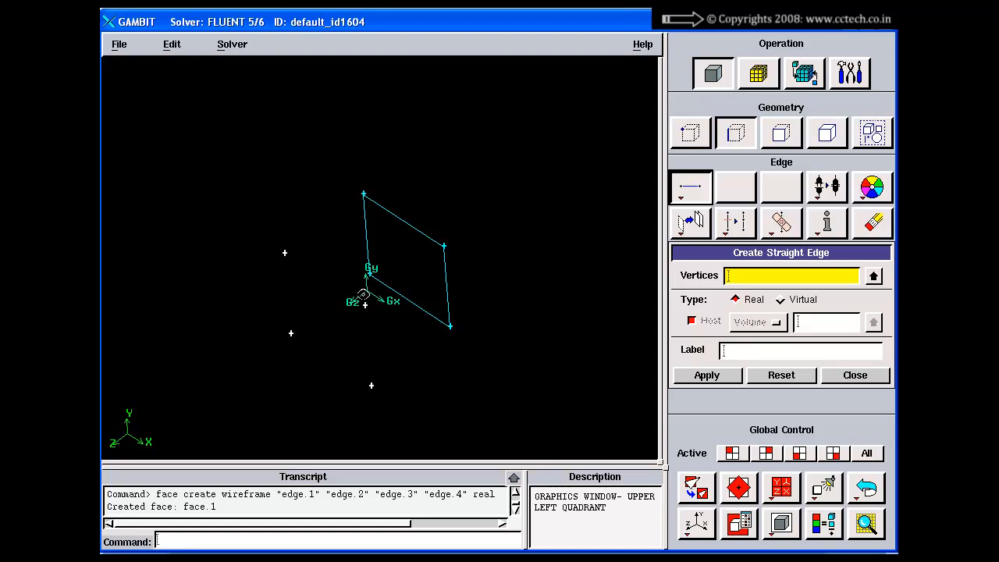
shift+click(365, 304)
shift+middle_click(565, 256)
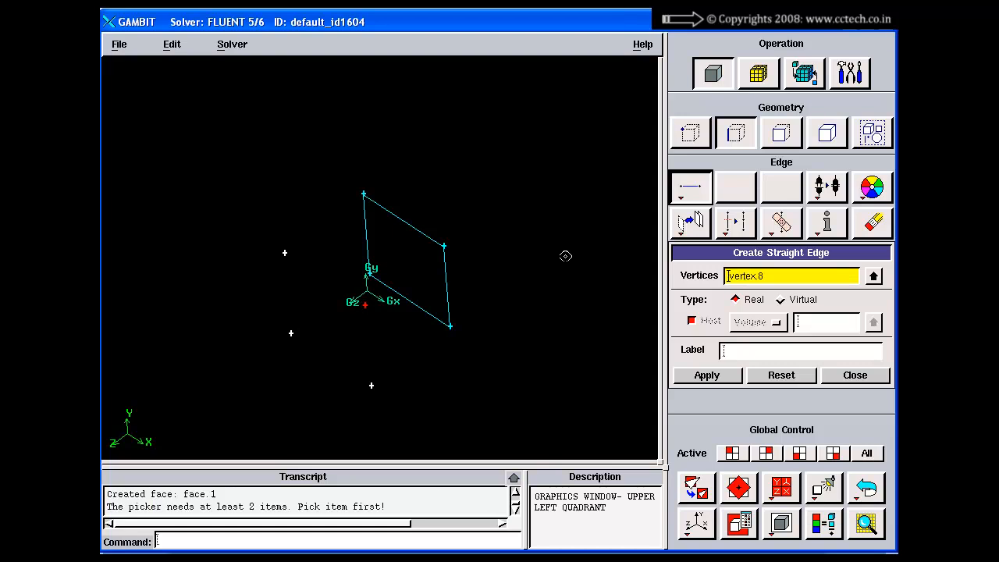
shift+click(443, 247)
shift+middle_click(476, 231)
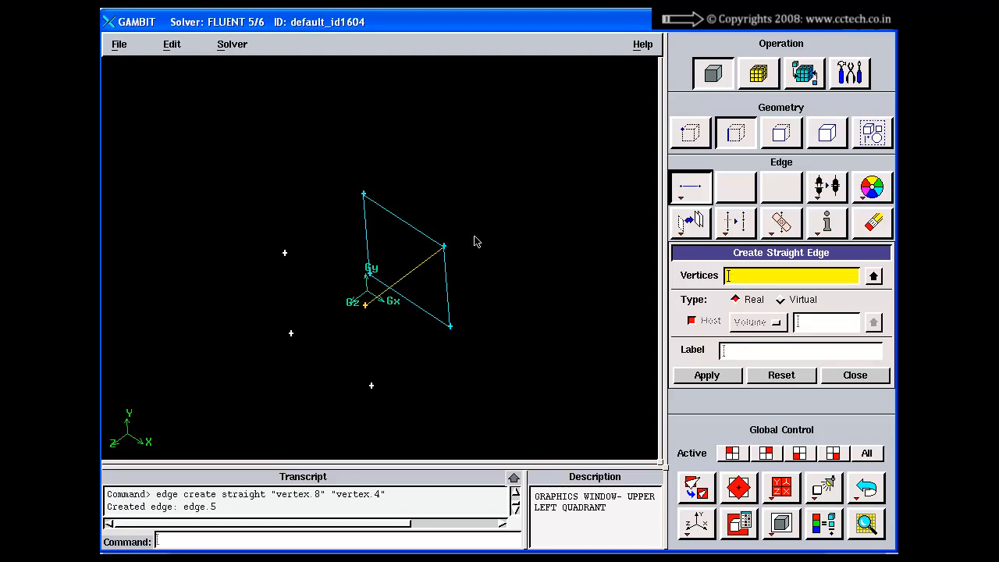
right_drag(476, 242, 426, 350)
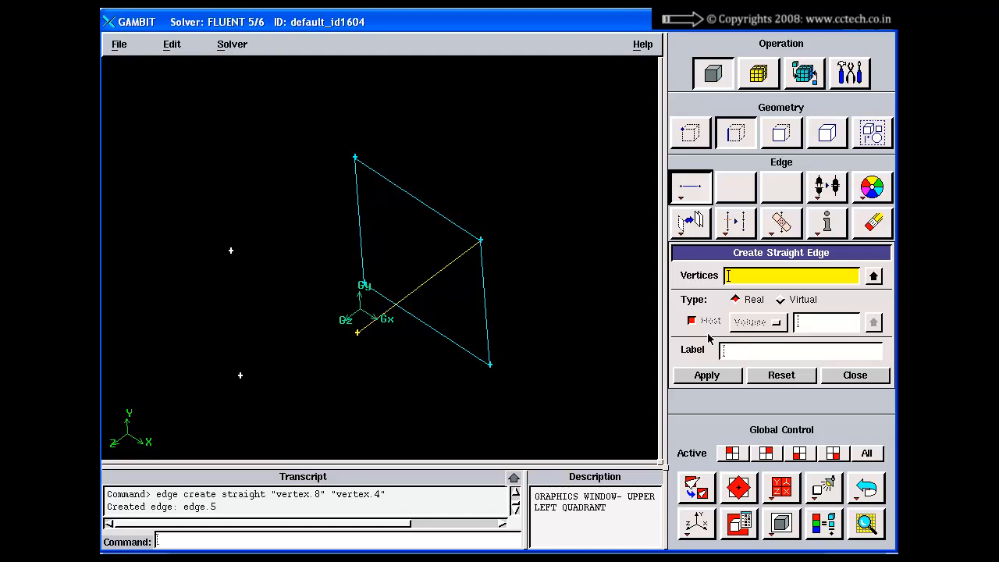
click(837, 380)
Clear all geometry from the session with the reset command
click(350, 538)
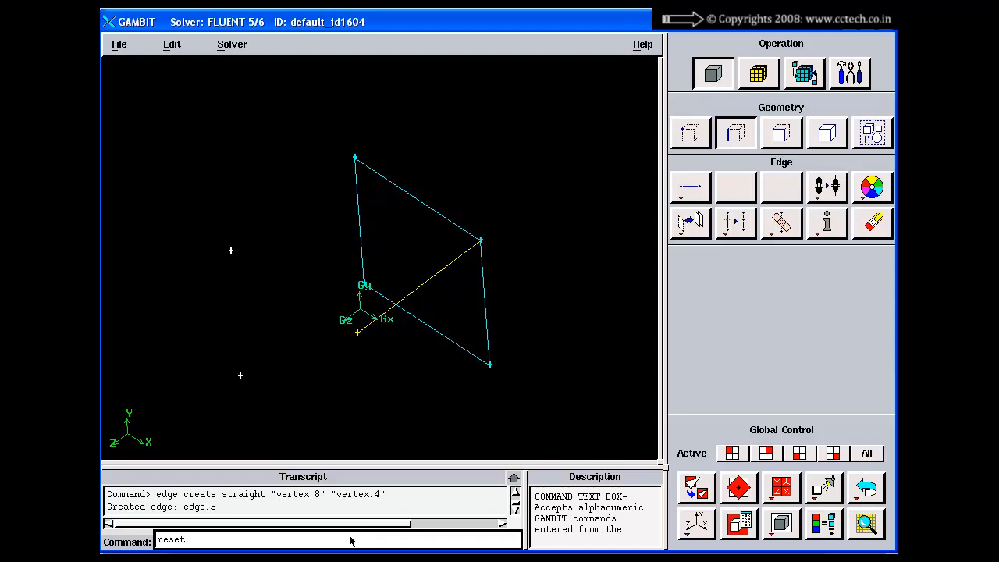
text(reset)
key(Return)
Close the Delete Volumes form, fit the view to the window, and create a brick of width 10
click(821, 135)
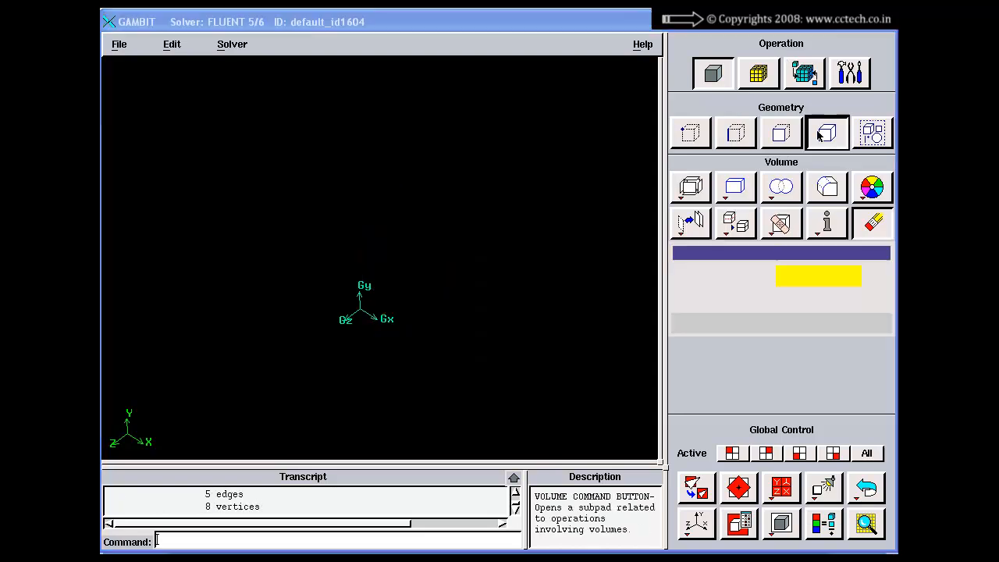
right_click(769, 439)
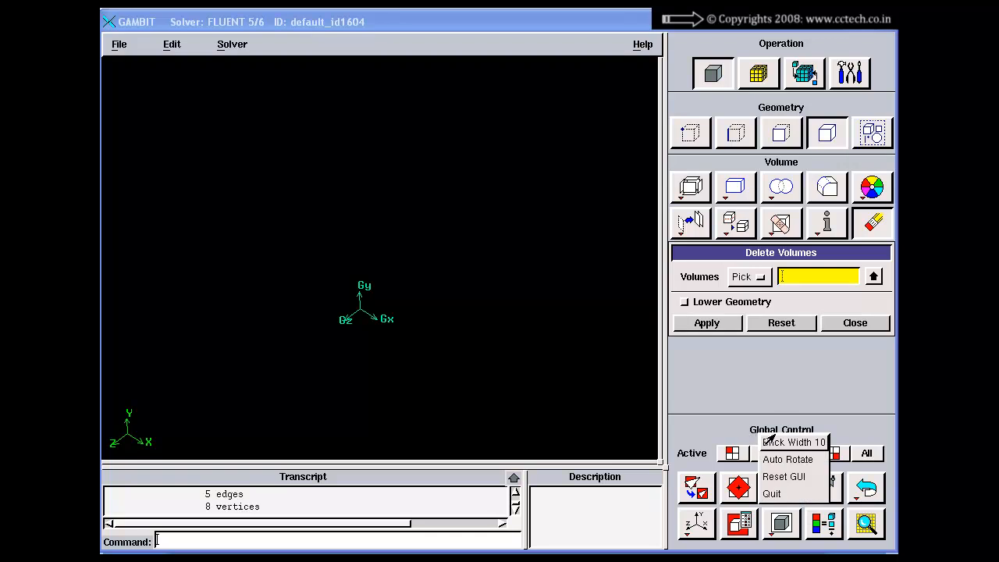
click(825, 364)
click(853, 324)
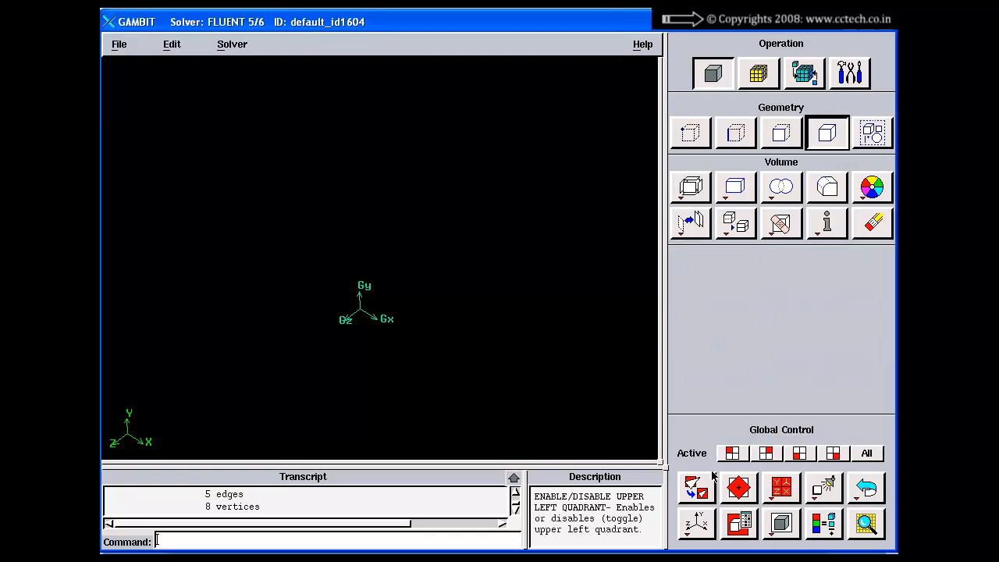
click(696, 488)
right_click(746, 428)
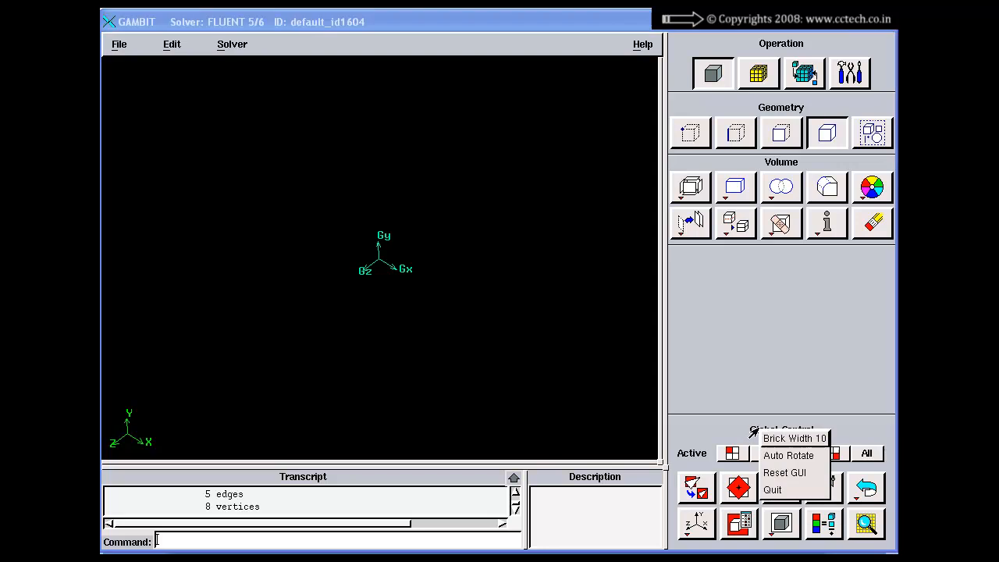
click(773, 437)
Examine the colors of the new brick's edges and vertices from several angles in the entity-based color mode
drag(471, 273, 466, 227)
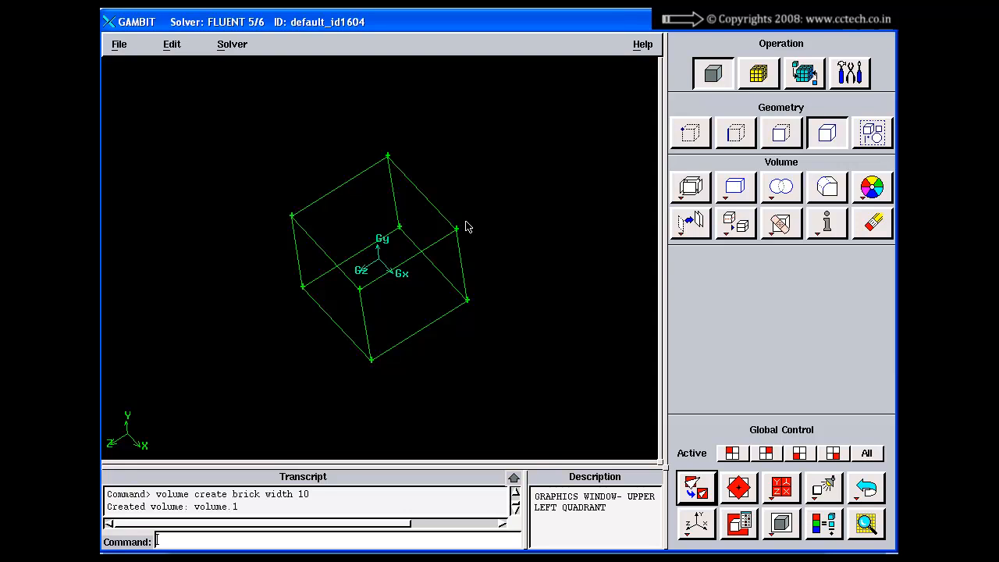
drag(434, 266, 429, 252)
drag(352, 212, 377, 211)
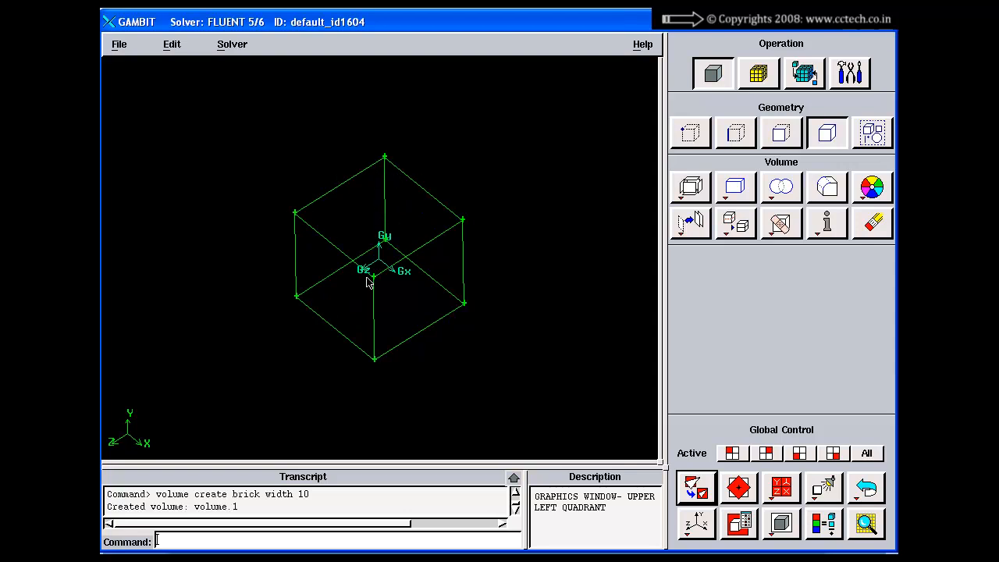
right_drag(367, 278, 356, 282)
right_drag(355, 210, 348, 246)
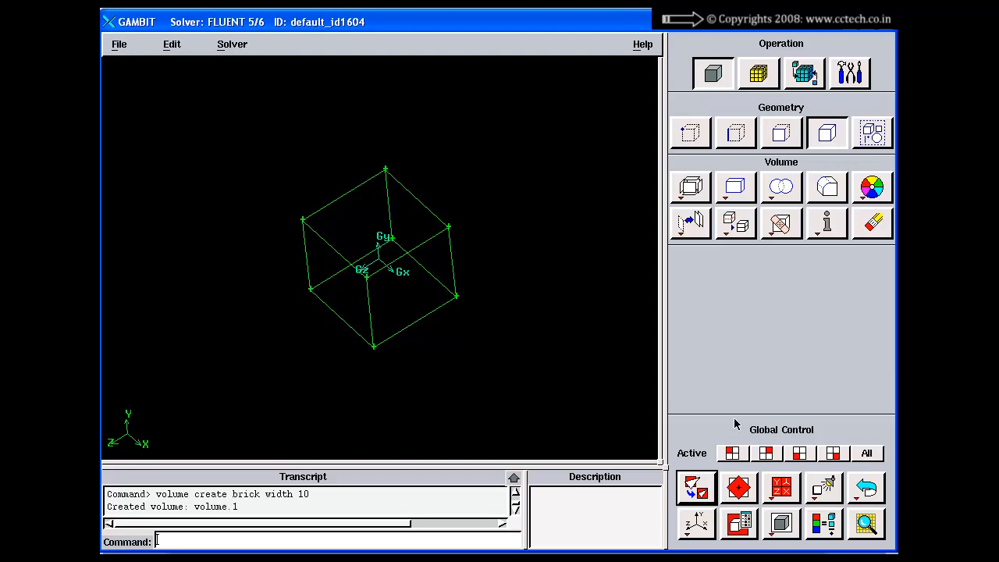
right_drag(457, 265, 447, 309)
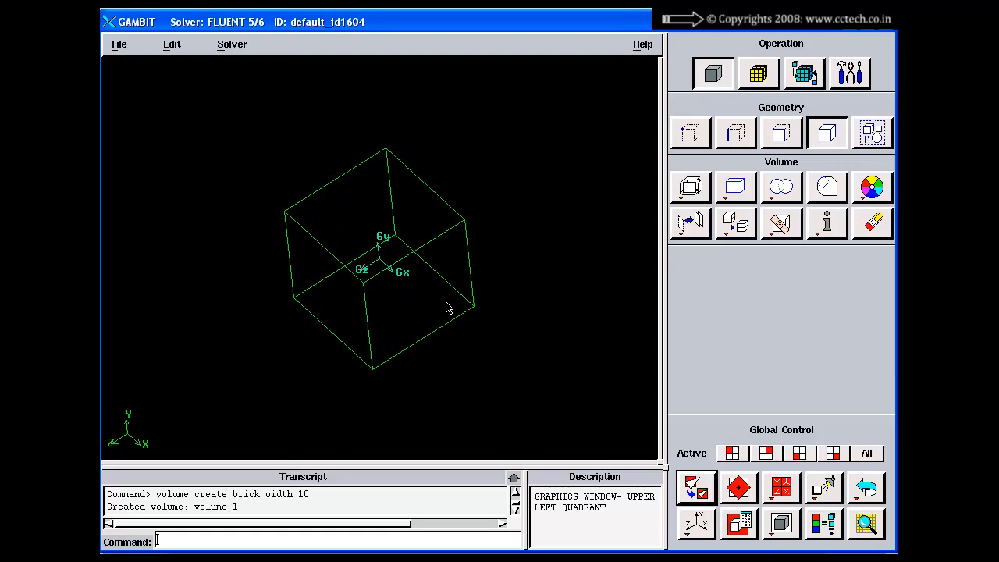
middle_drag(448, 303, 458, 301)
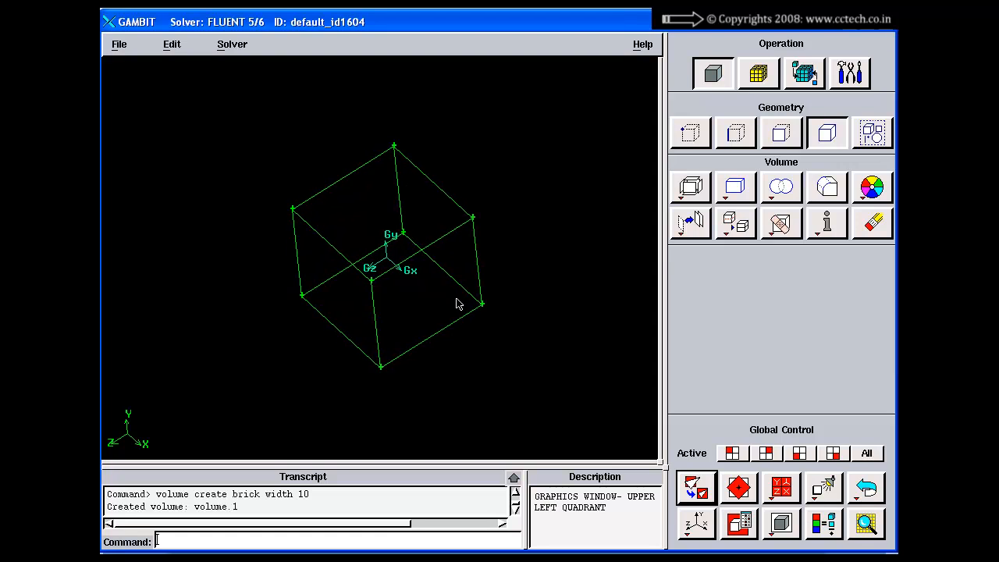
Switch the color mode to connectivity-based coloring and inspect the brick's edges and vertices up close
click(824, 524)
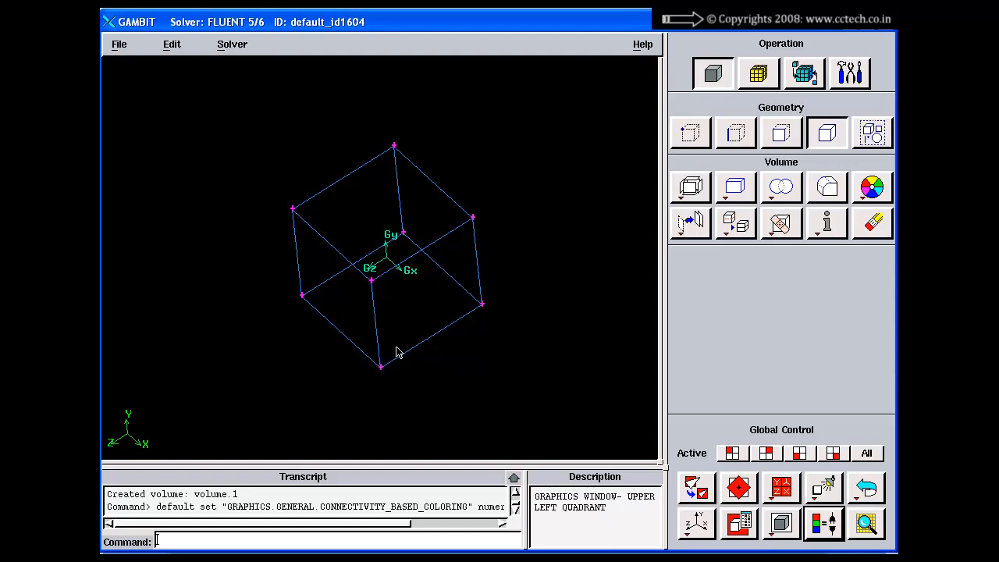
right_drag(374, 262, 367, 316)
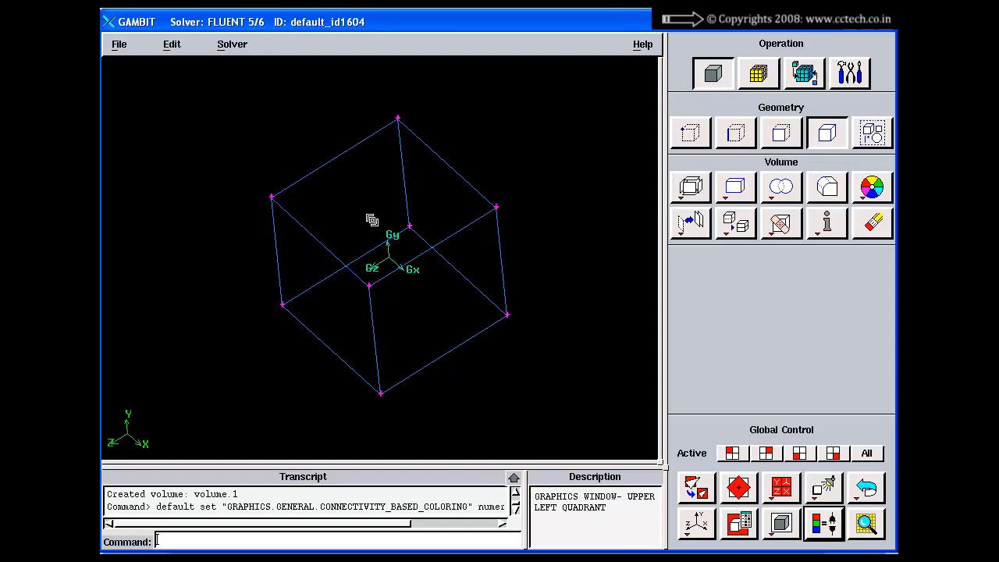
right_drag(370, 222, 372, 237)
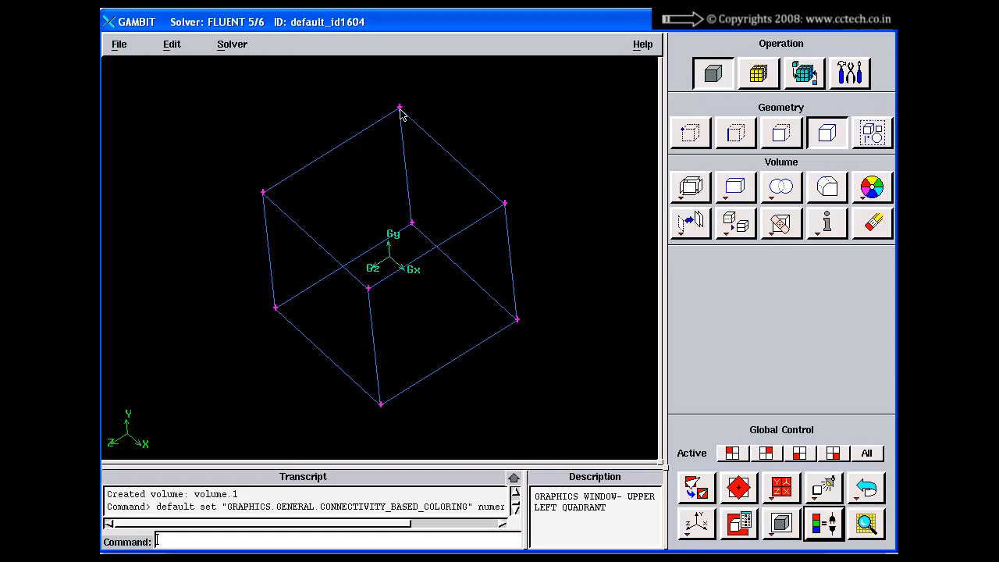
right_drag(400, 115, 408, 177)
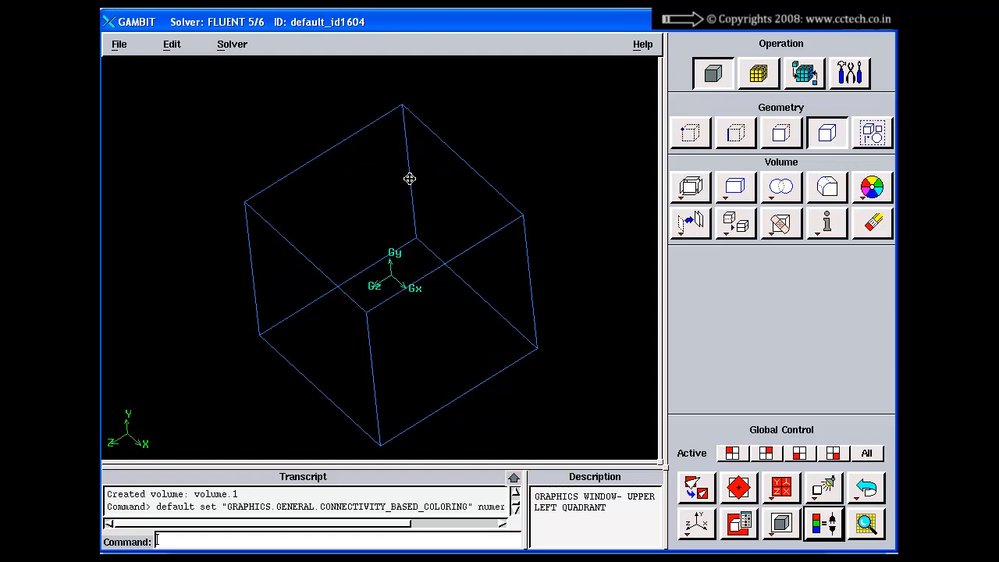
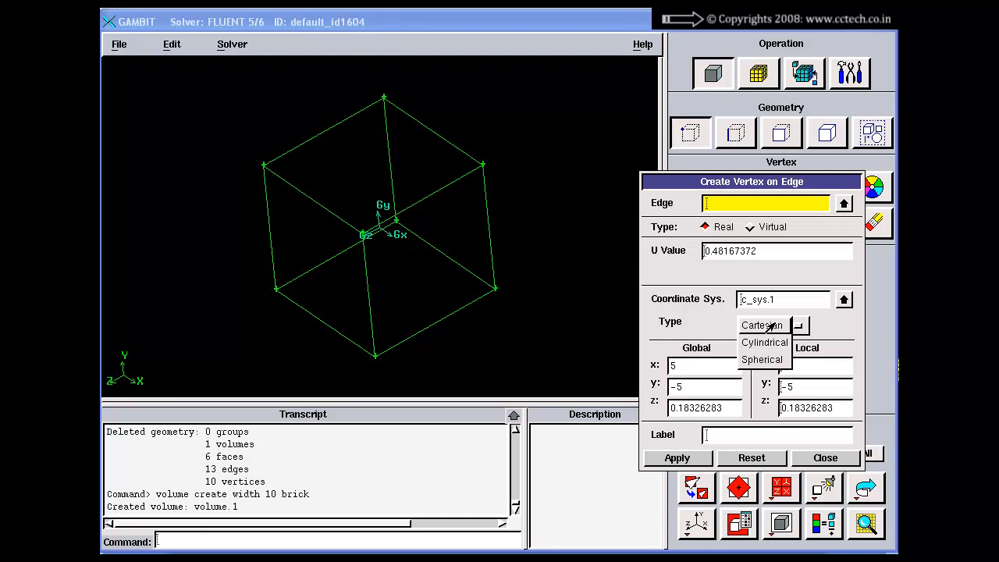
click(776, 327)
Try to create a vertex at Cartesian coordinates 0, 0, 0 with the Create Vertex on Edge form, and close the form
drag(795, 367, 764, 383)
click(805, 389)
text(0)
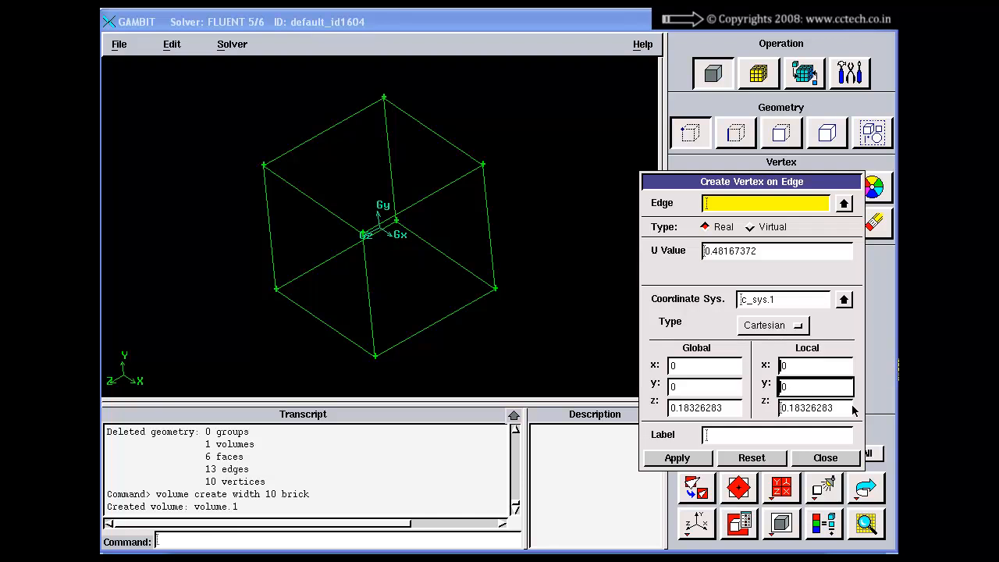
drag(844, 406, 766, 410)
text(0)
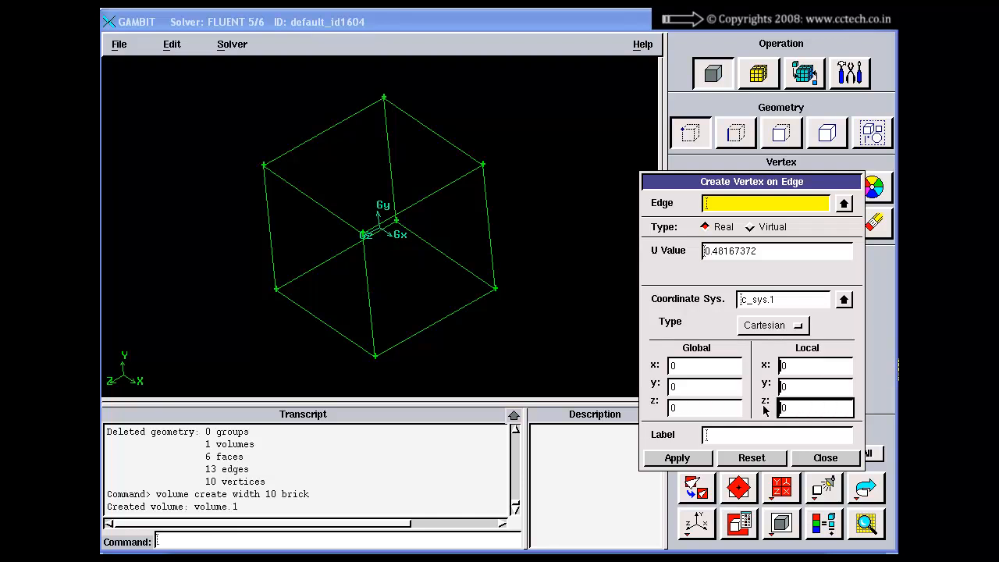
click(662, 458)
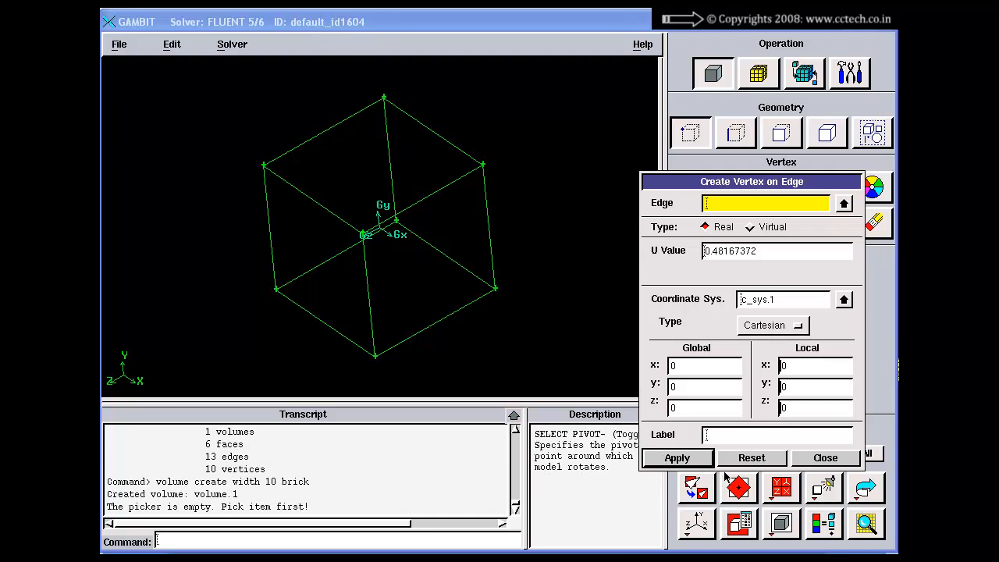
click(688, 459)
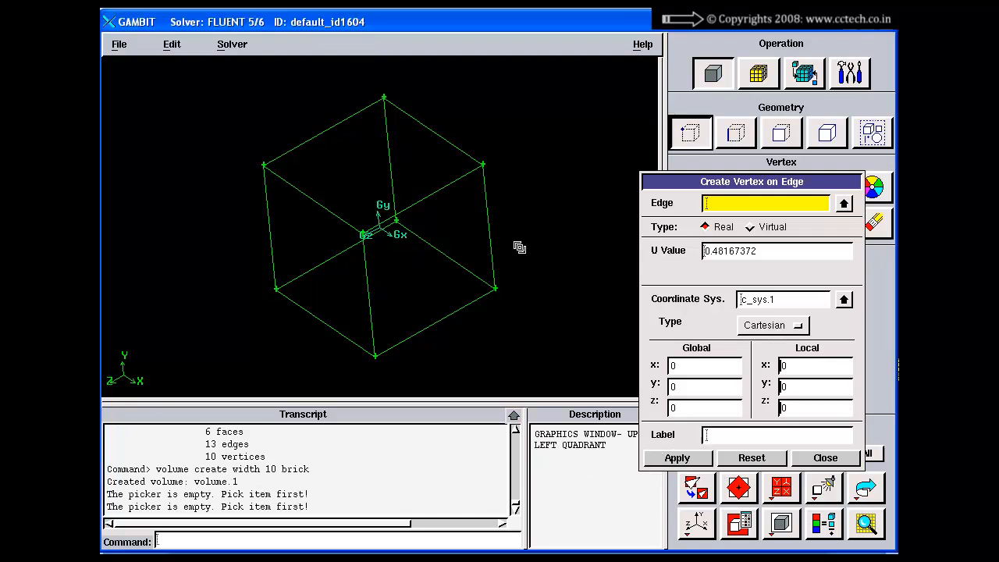
right_drag(520, 247, 526, 353)
drag(525, 353, 504, 310)
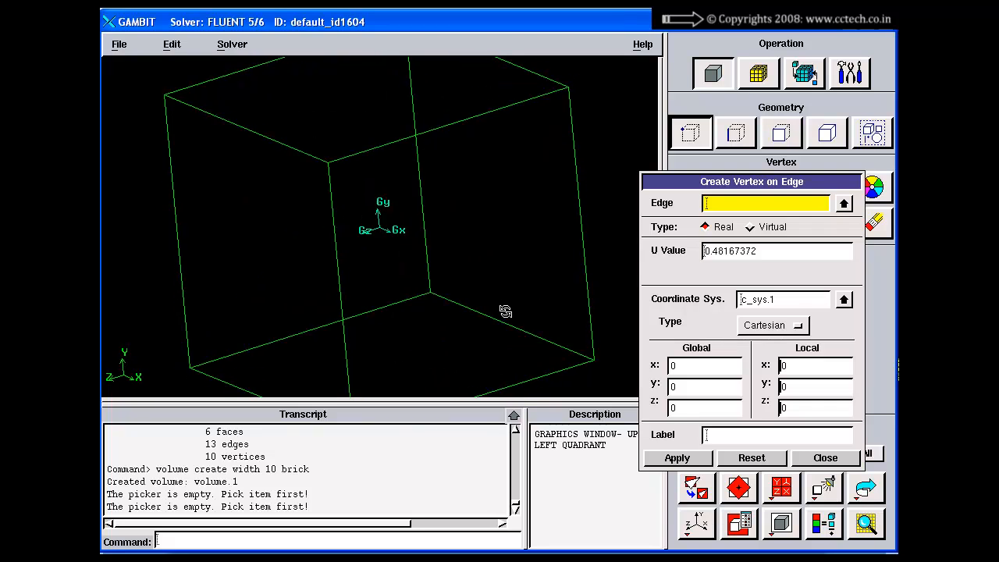
click(826, 460)
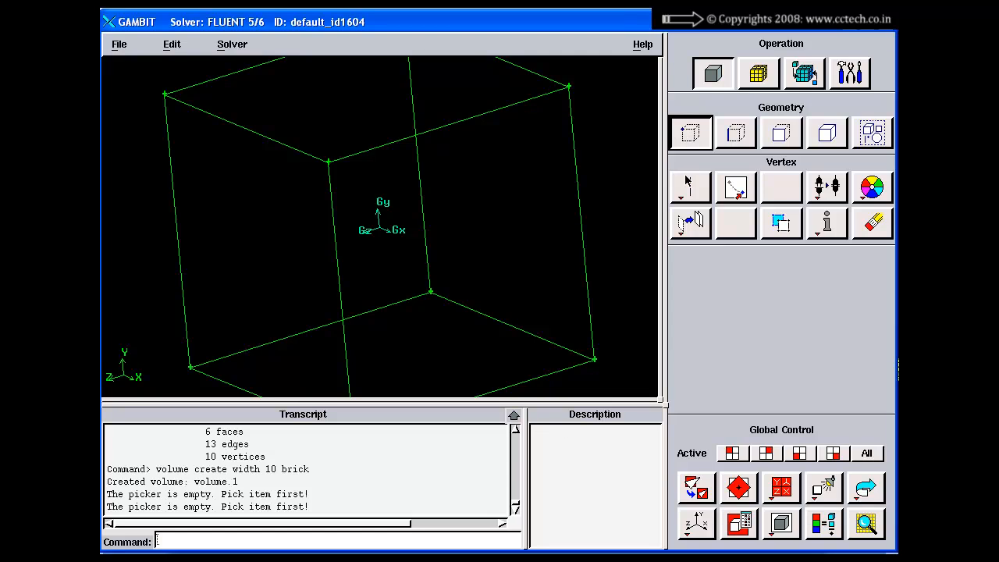
Create a real vertex at the origin of c_sys.1 with Cartesian coordinates 0, 0, 0
right_click(691, 223)
click(691, 225)
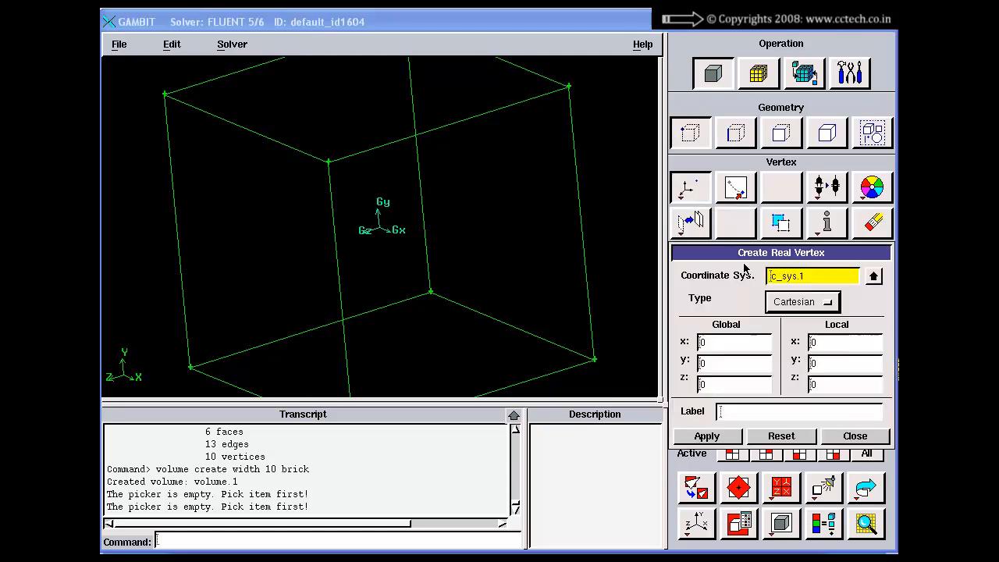
click(804, 302)
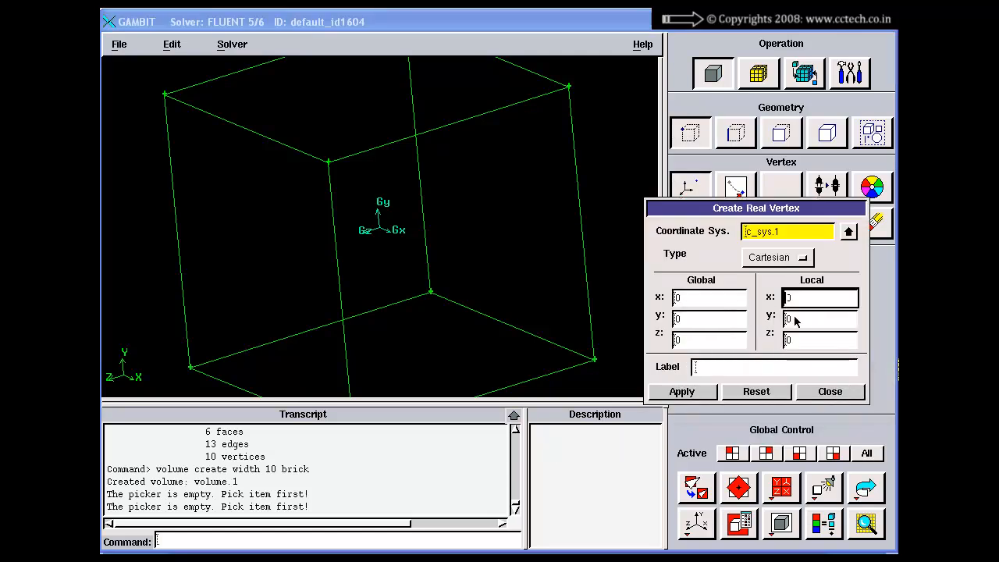
click(673, 395)
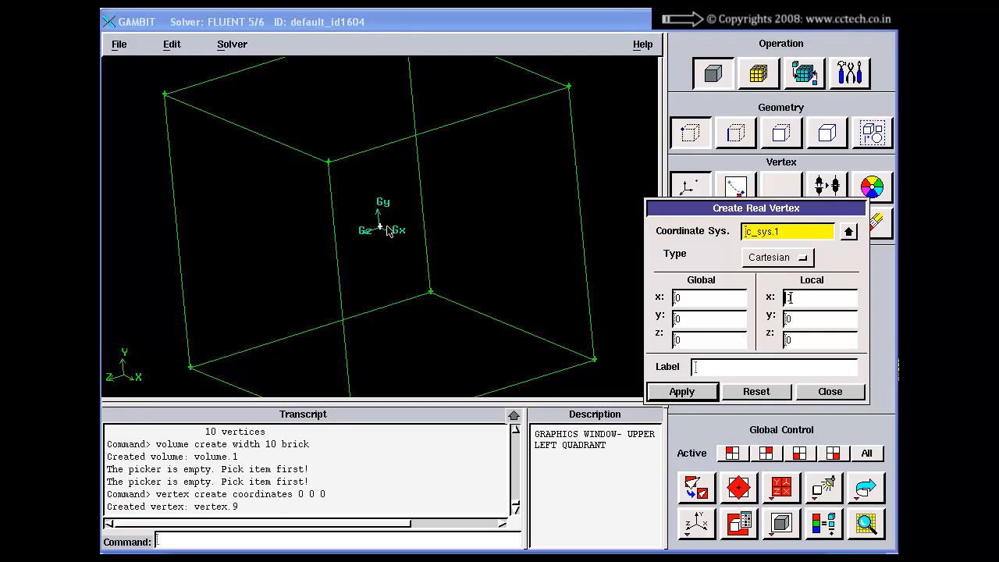
Set the new vertex's coordinate type to Cylindrical, with radius 2, angle 90 and z 0
click(755, 262)
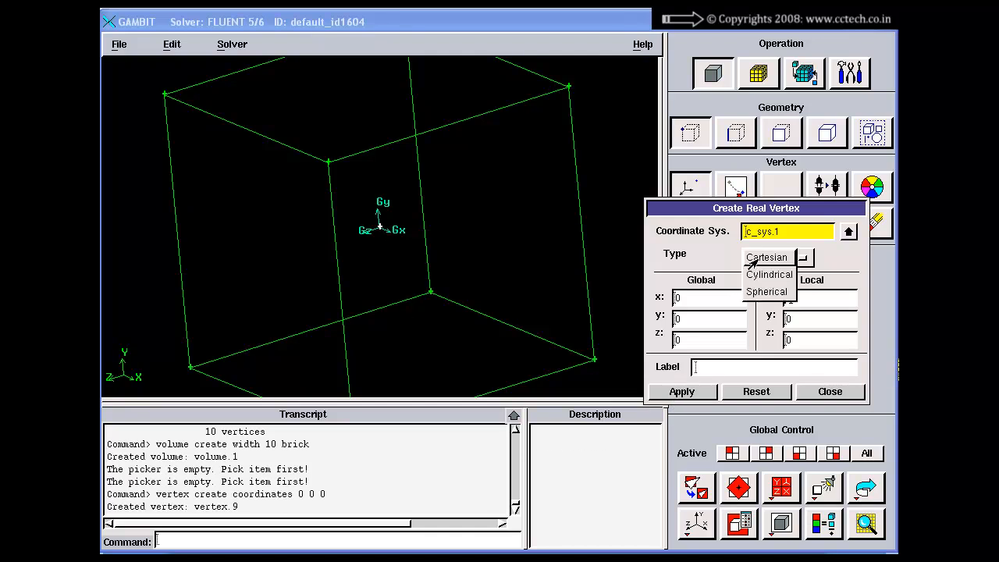
click(764, 275)
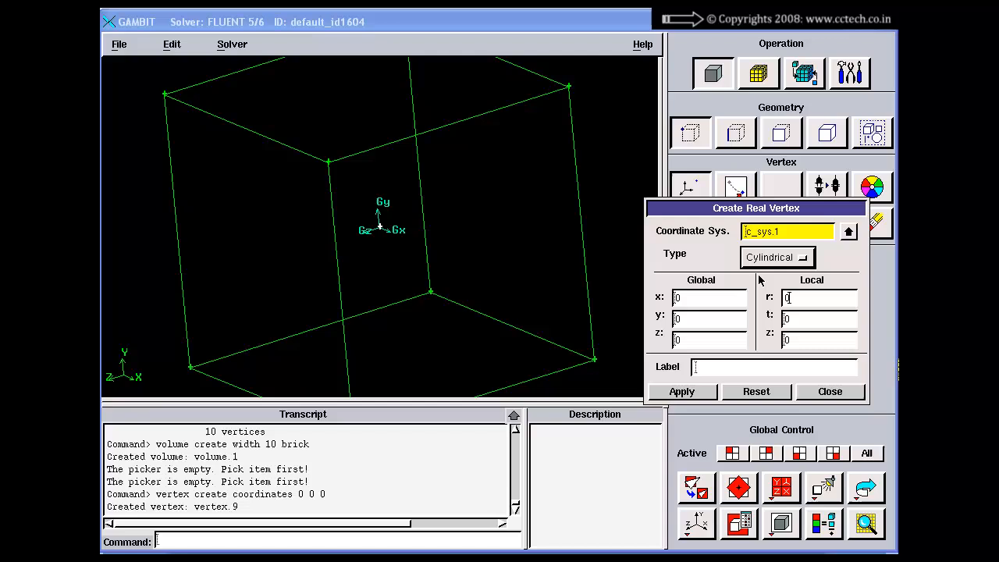
click(809, 300)
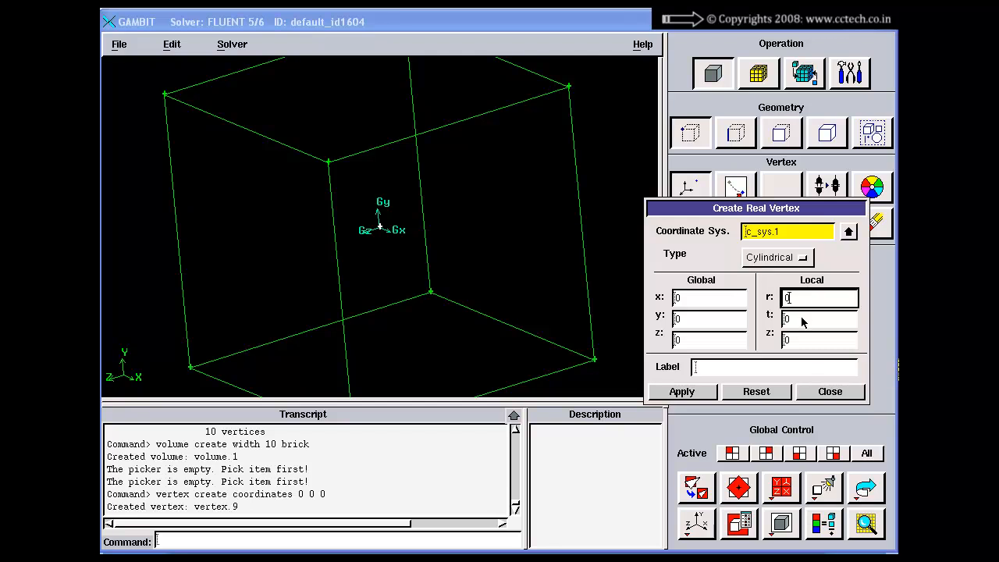
click(805, 322)
click(805, 342)
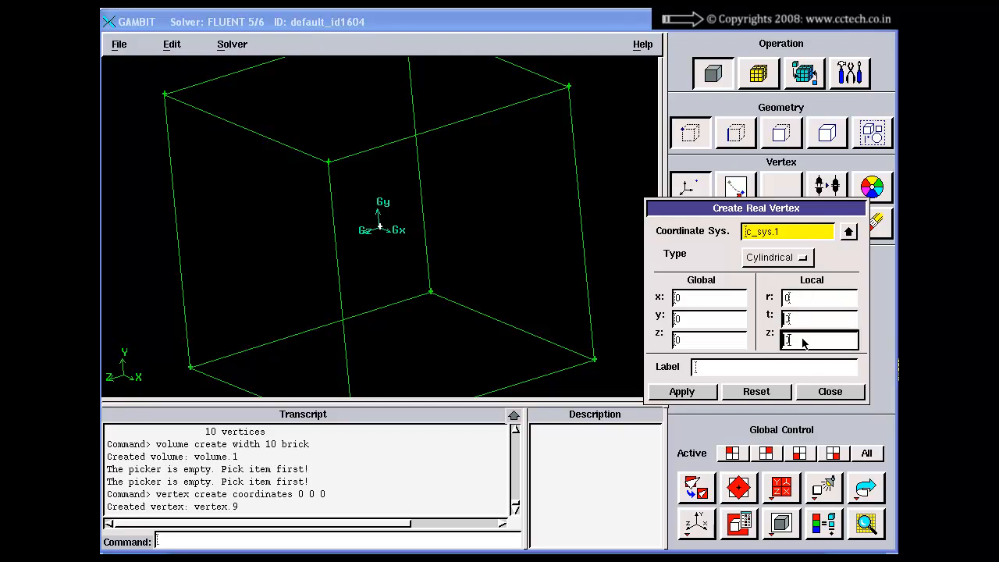
double_click(803, 324)
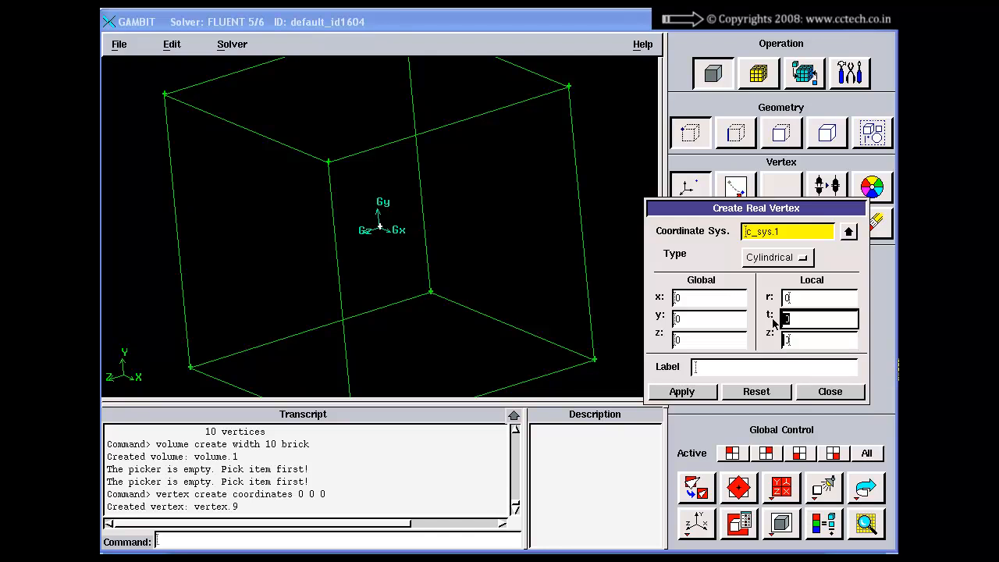
click(816, 342)
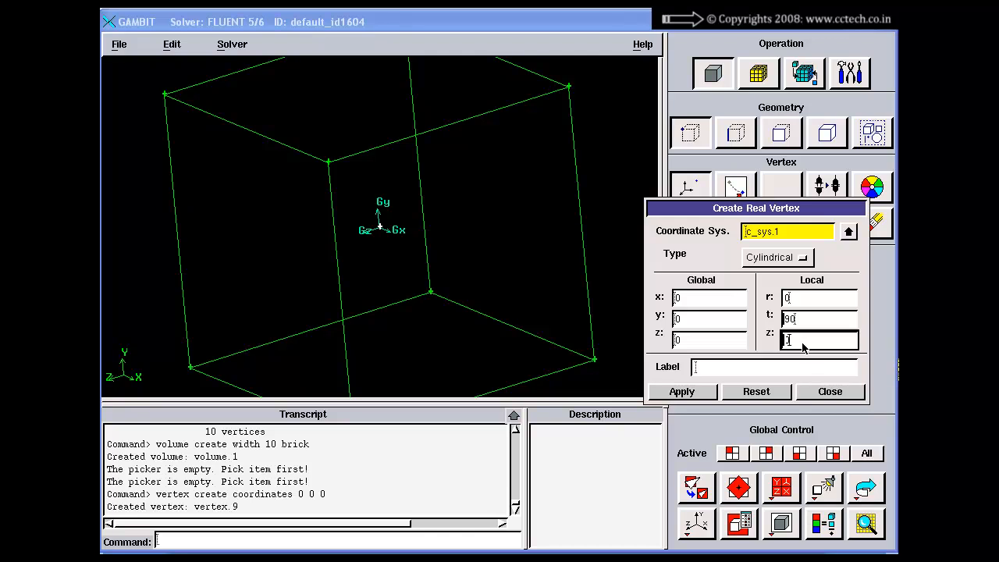
drag(802, 343, 772, 349)
drag(804, 298, 779, 301)
text(2)
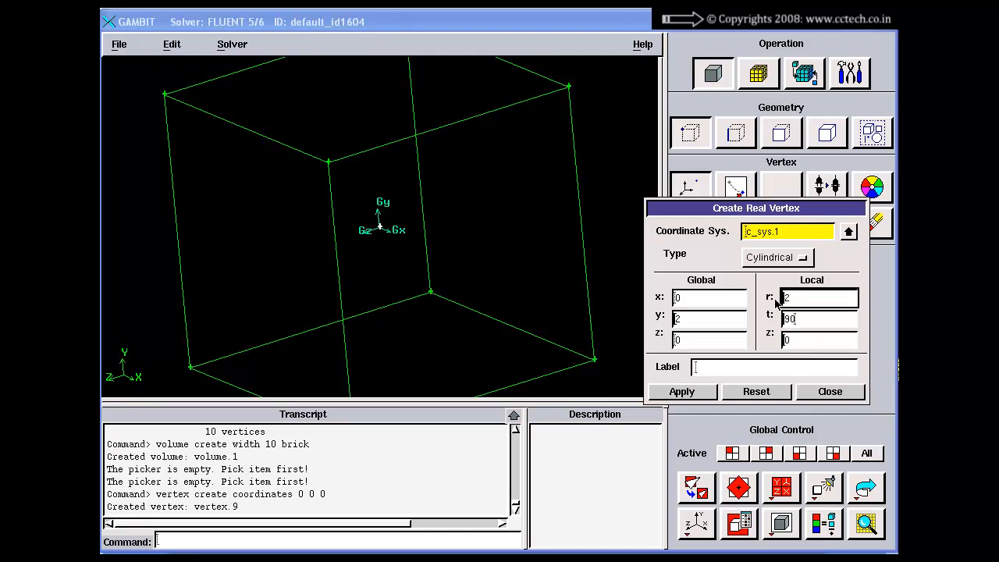
Compare the local cylindrical entries with the global ones, create the vertex from them and inspect its position in the brick
click(804, 325)
click(804, 342)
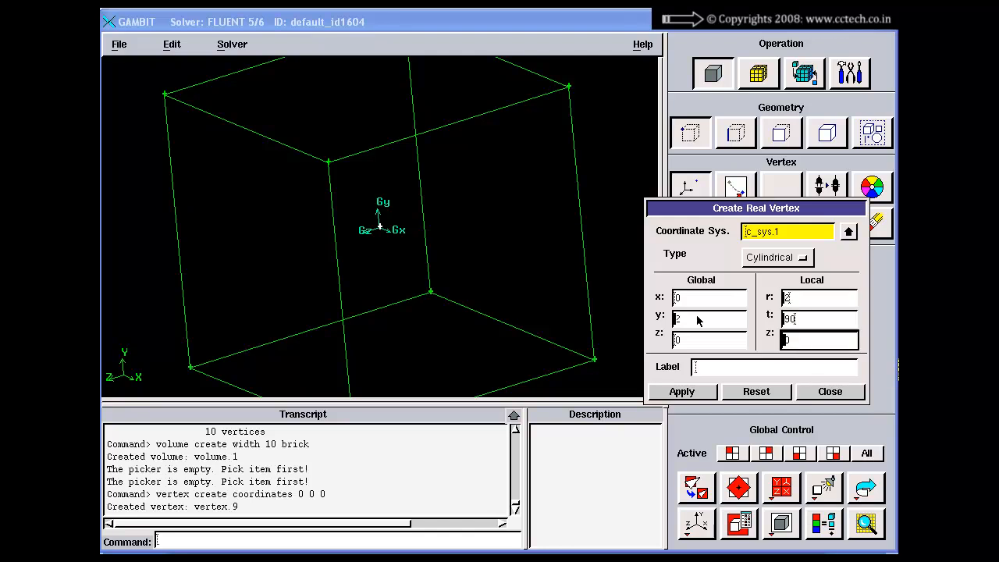
click(689, 298)
click(687, 318)
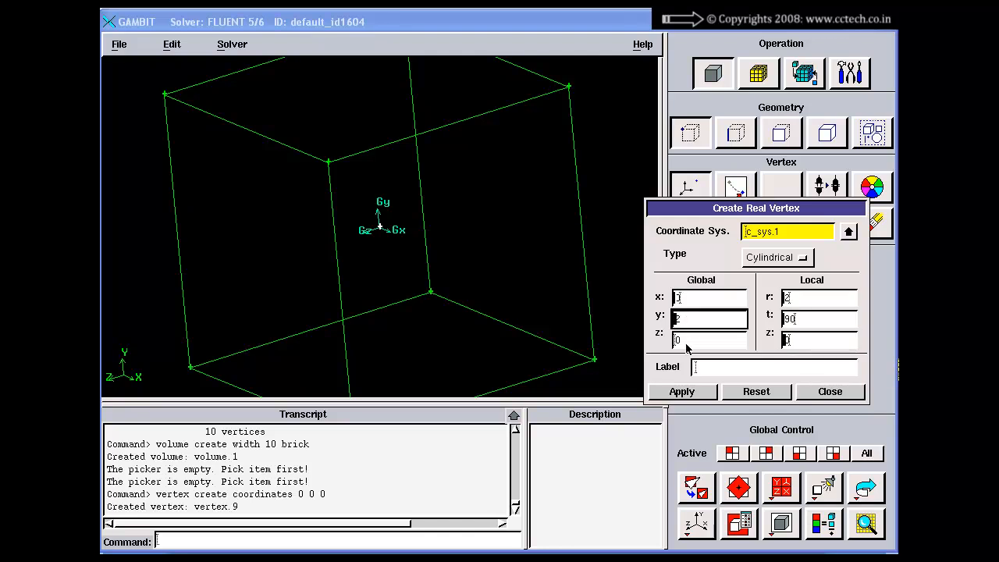
click(687, 345)
click(808, 302)
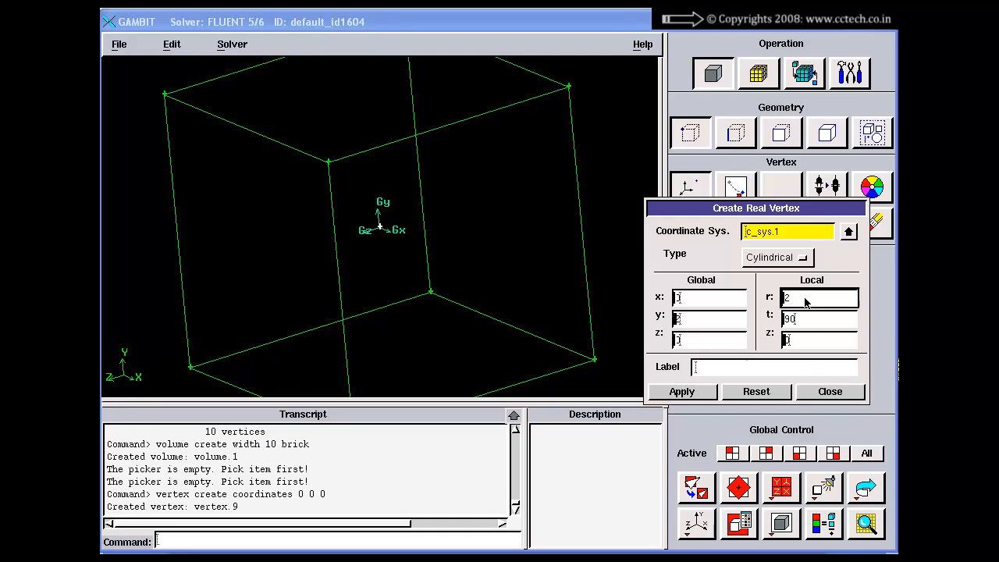
click(810, 321)
click(809, 344)
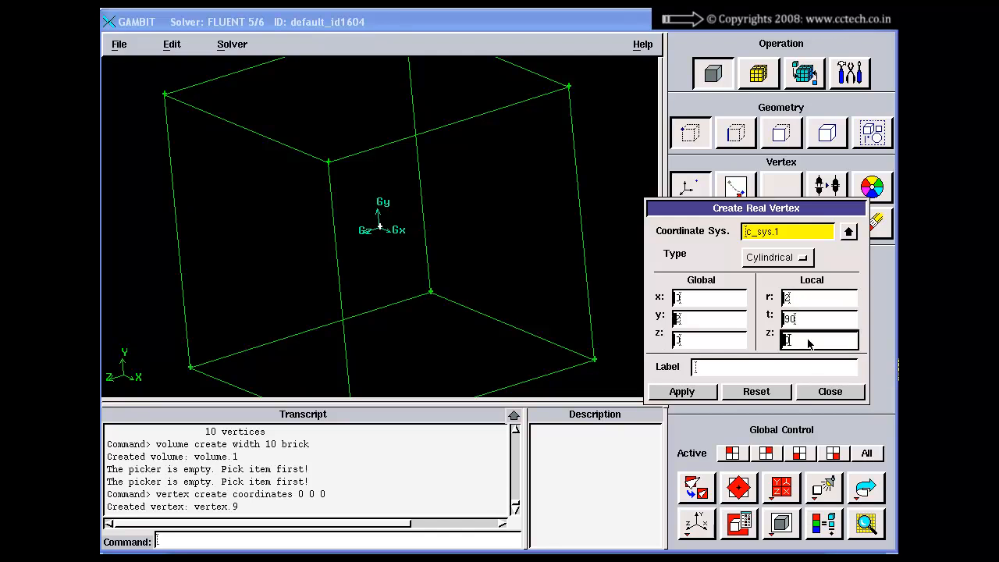
click(701, 305)
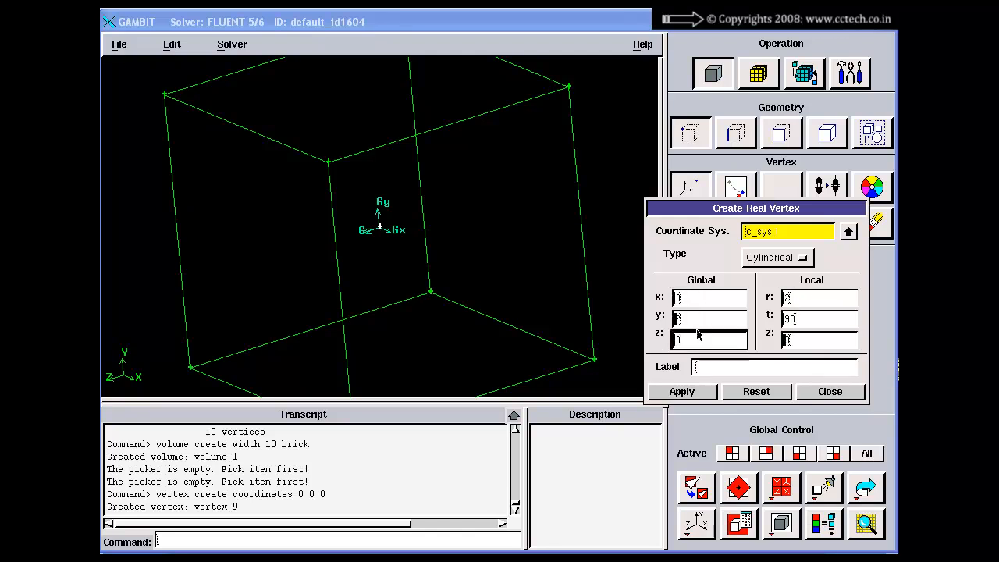
click(701, 335)
click(696, 392)
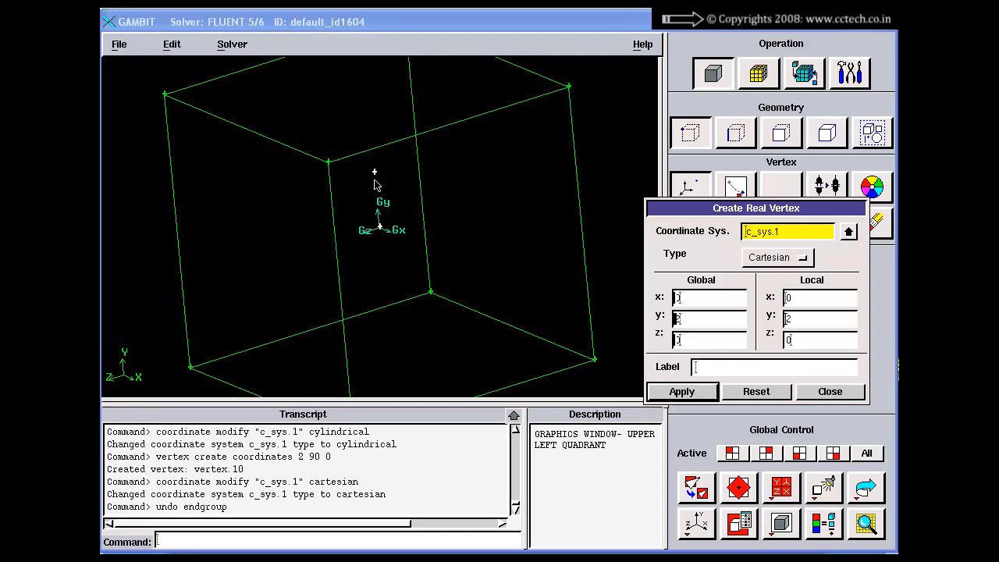
drag(376, 181, 411, 199)
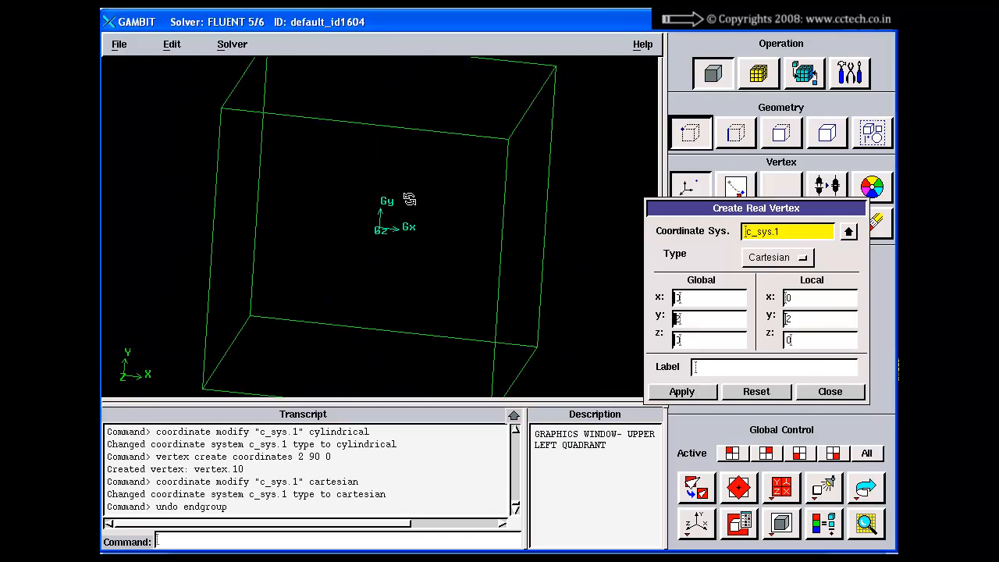
Create another real vertex in cylindrical coordinates with radius 2, angle 180 and z 0, and inspect it
click(779, 258)
click(769, 275)
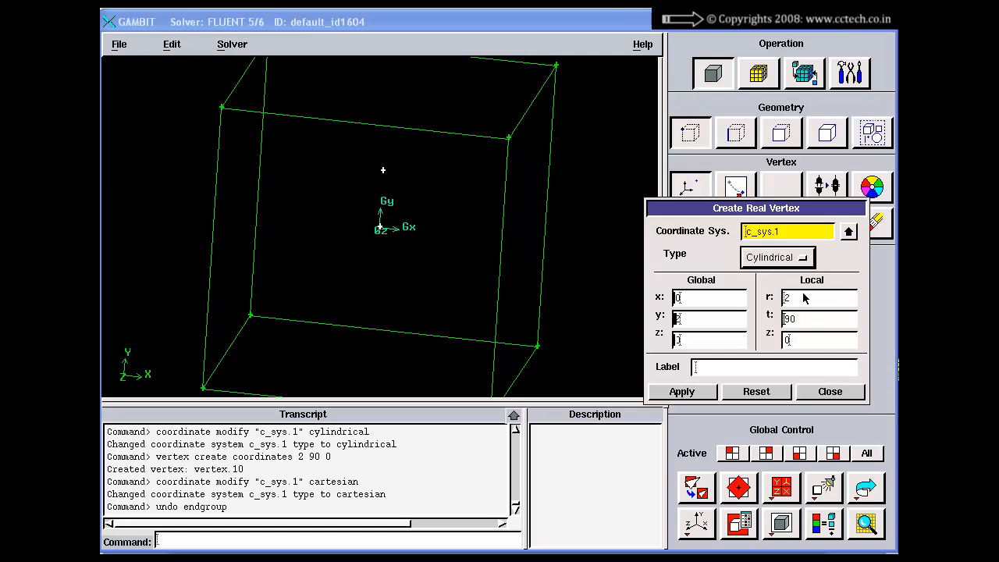
click(804, 297)
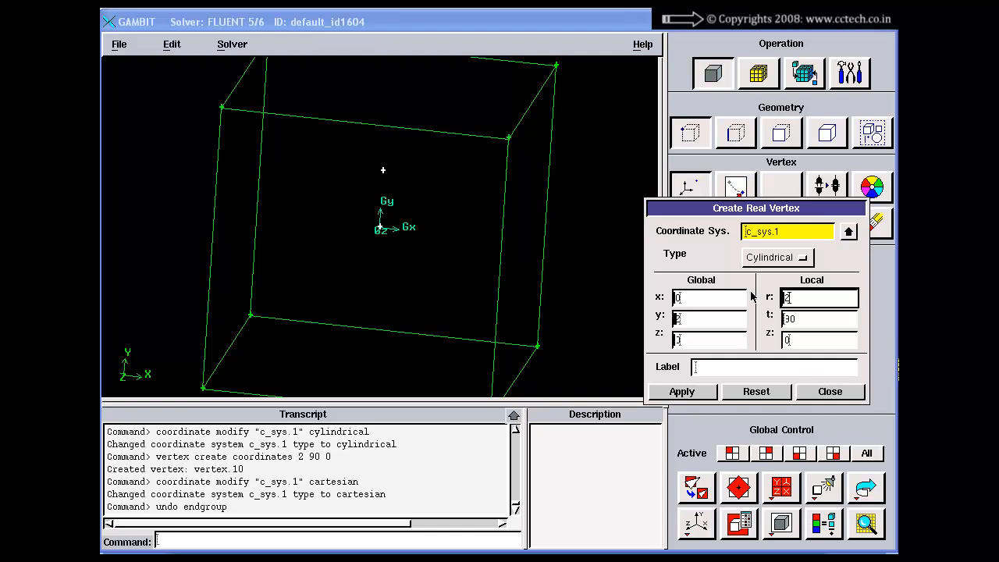
double_click(810, 324)
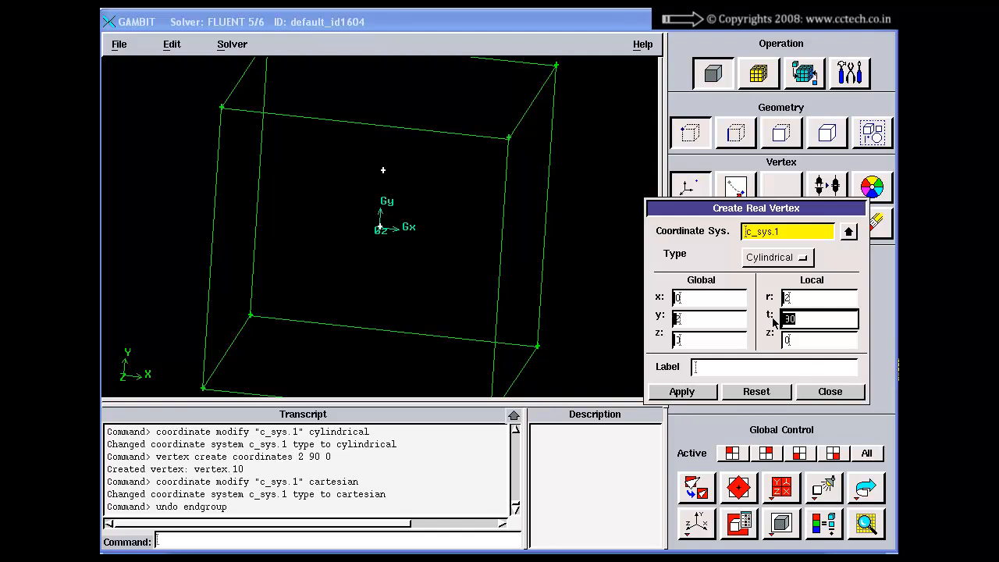
text(180)
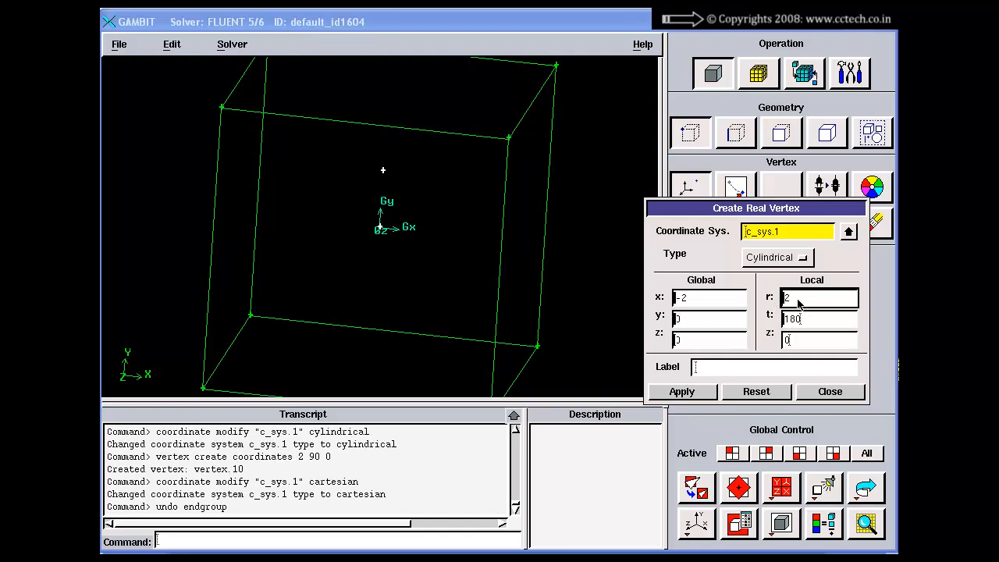
click(680, 393)
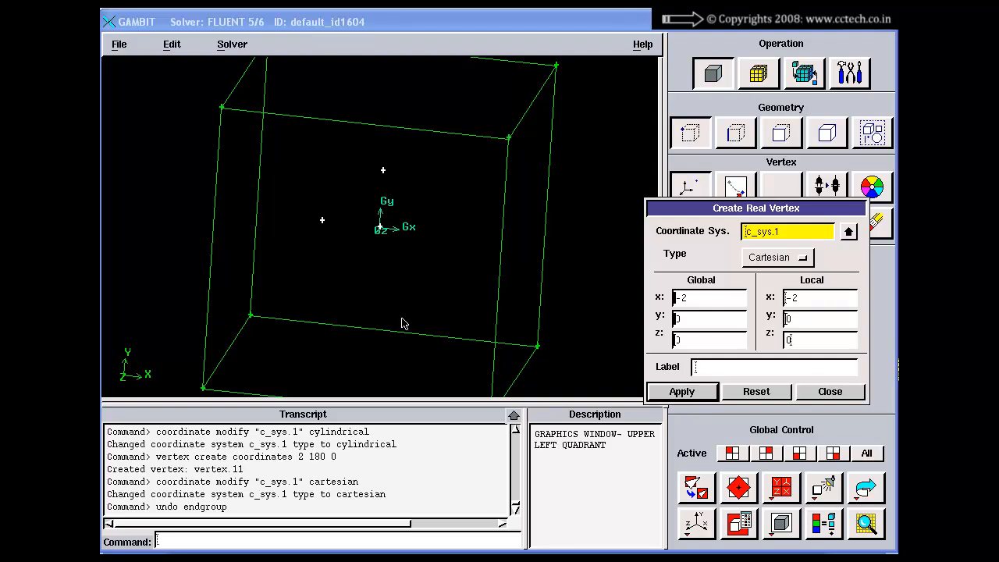
drag(393, 281, 378, 228)
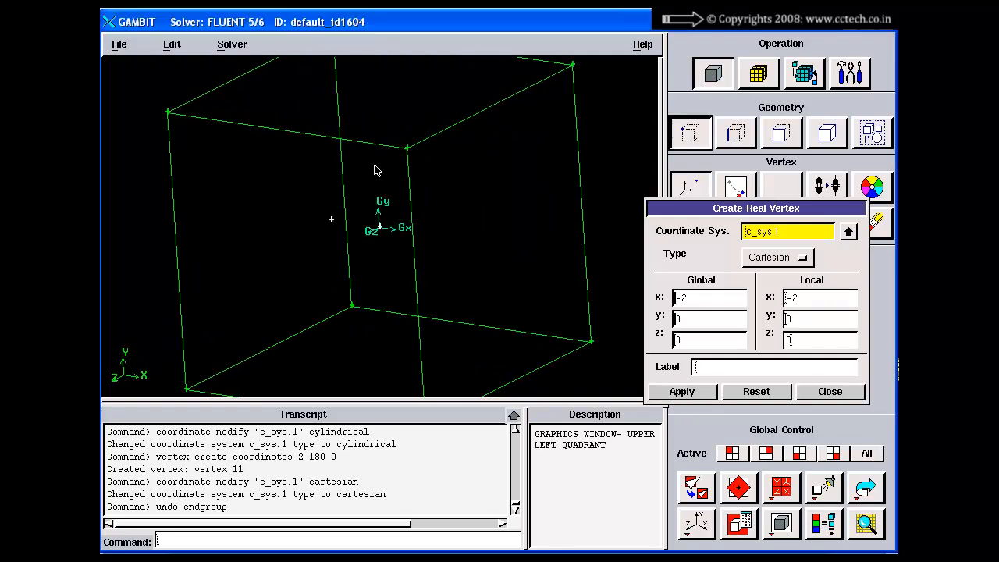
Examine the r, t and p coordinates of the Spherical type, and reset and close the Create Real Vertex form
click(777, 256)
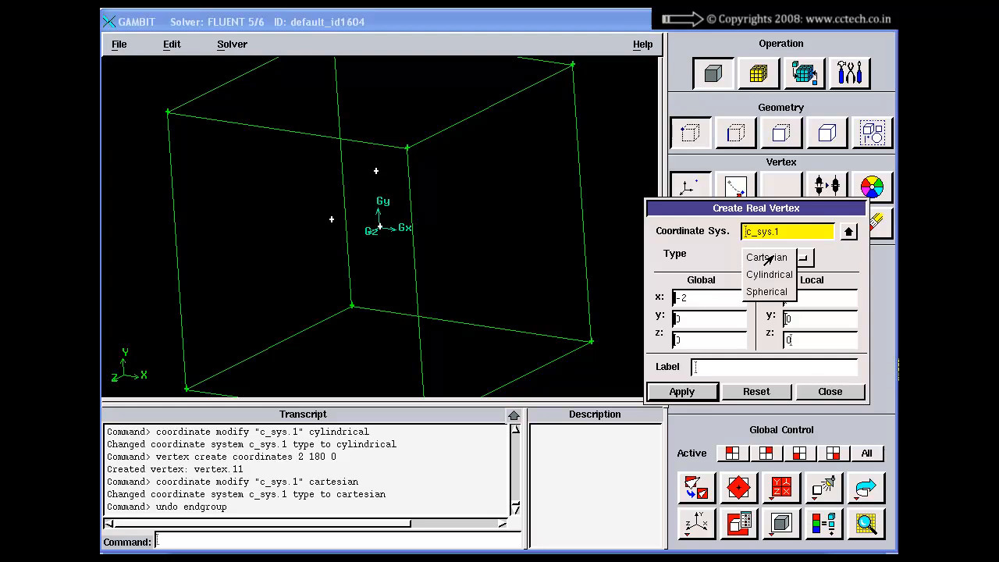
click(769, 292)
click(804, 300)
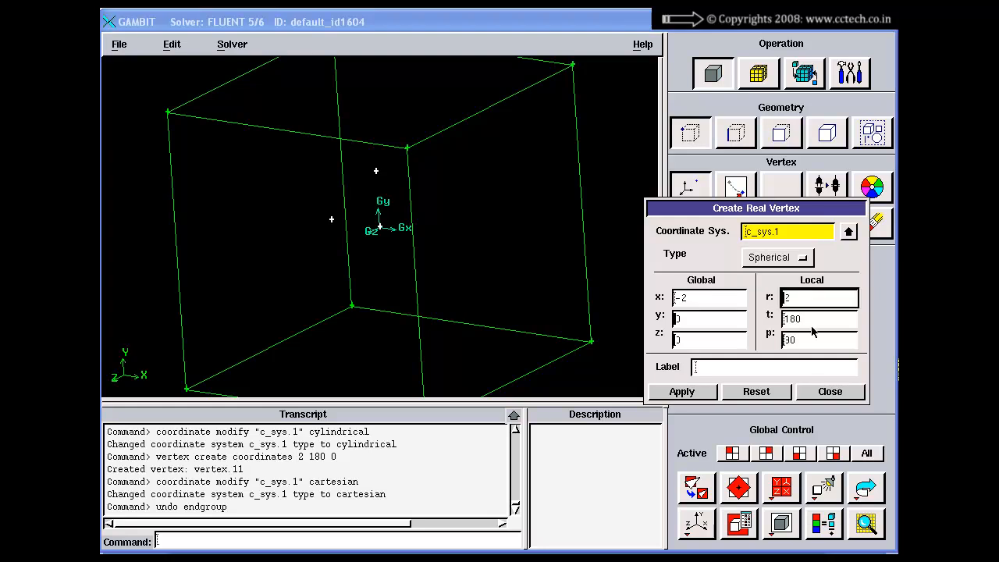
click(811, 320)
click(808, 336)
click(805, 297)
click(746, 394)
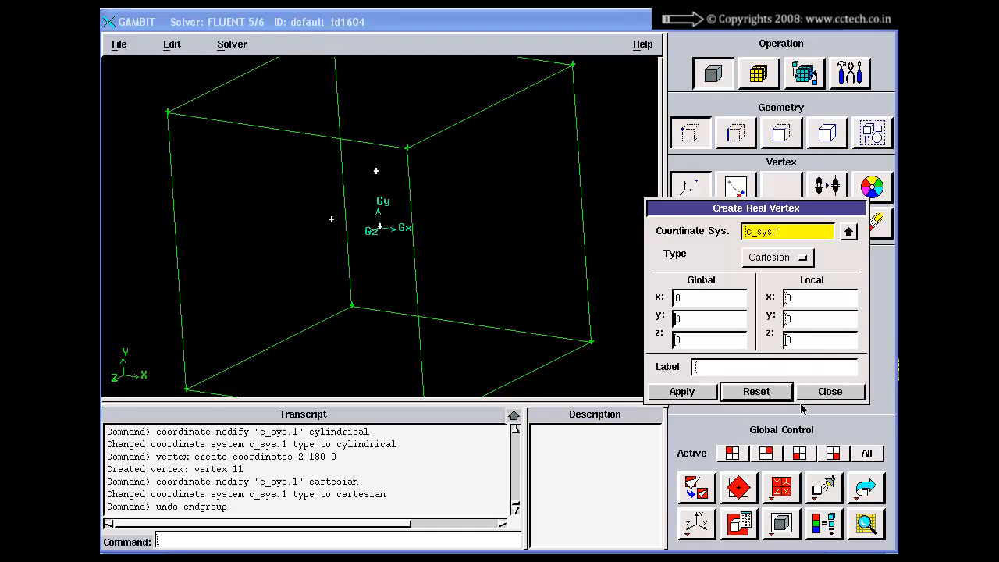
click(829, 393)
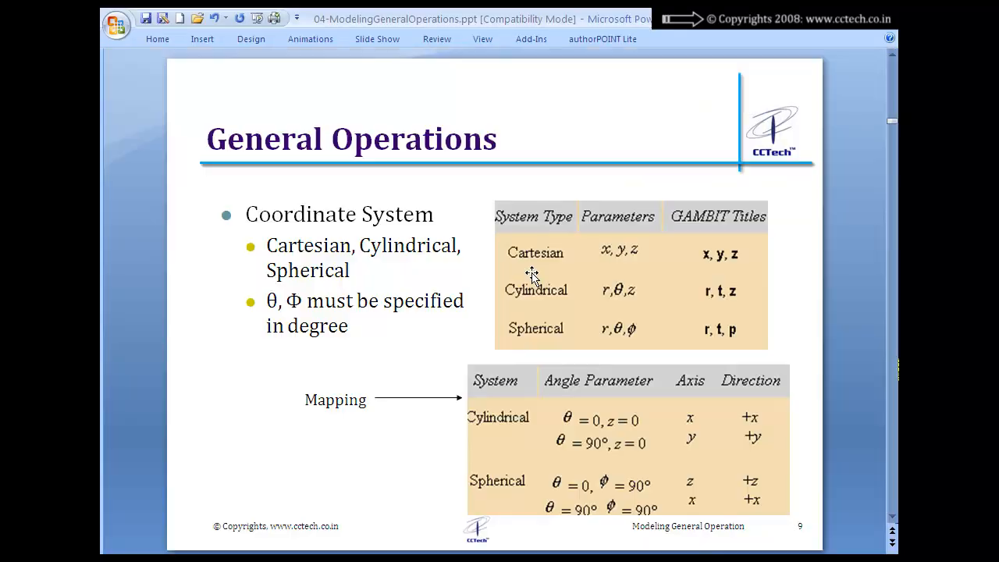
Review the Coordinate System slide in the PowerPoint presentation and return to GAMBIT
scroll(532, 273, down, 1)
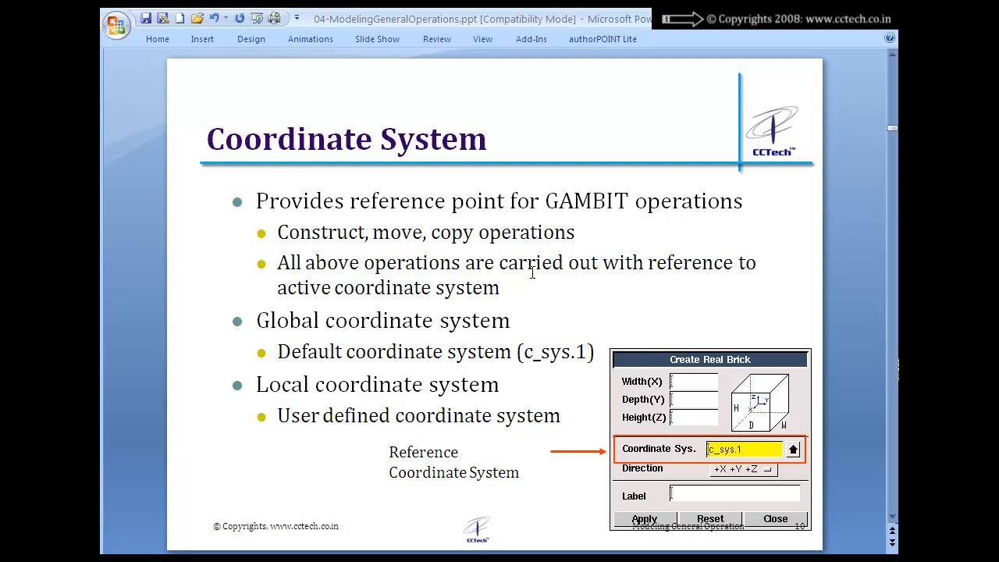
key(alt+Tab)
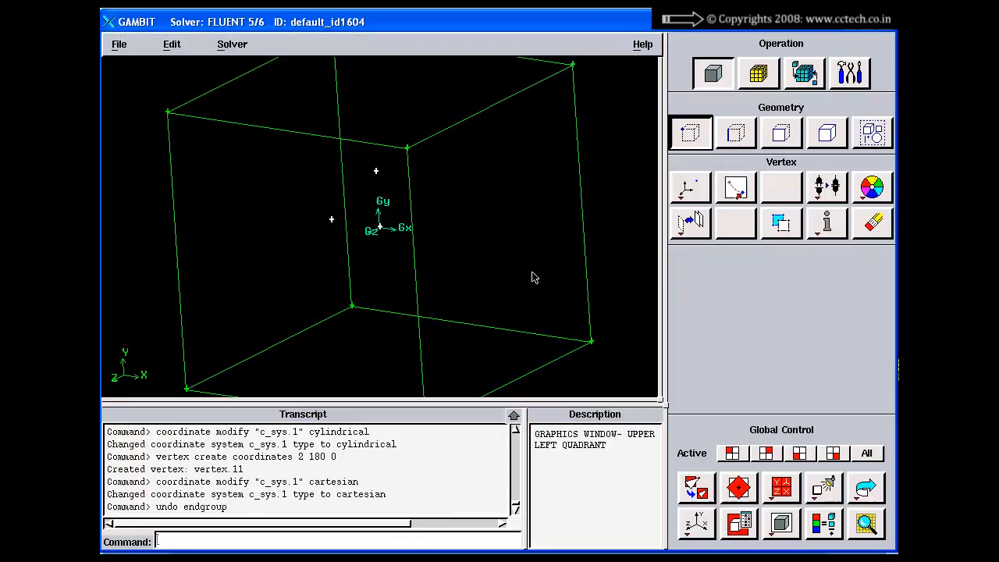
Enlarge the graphics area by shrinking the transcript and description area, and open the Create Real Vertex form clear of the tool buttons
drag(560, 256, 538, 248)
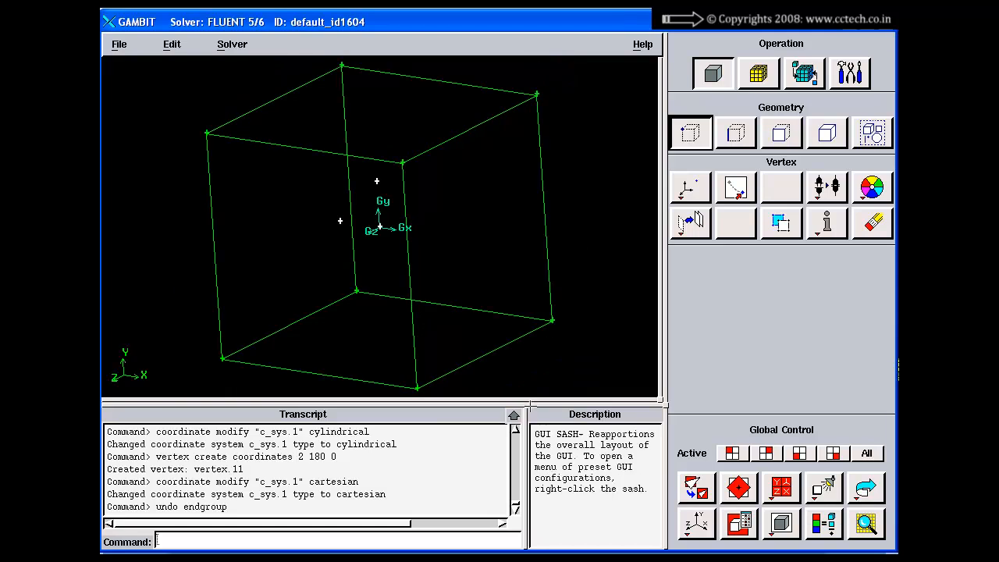
drag(531, 402, 531, 471)
drag(555, 293, 516, 304)
click(690, 188)
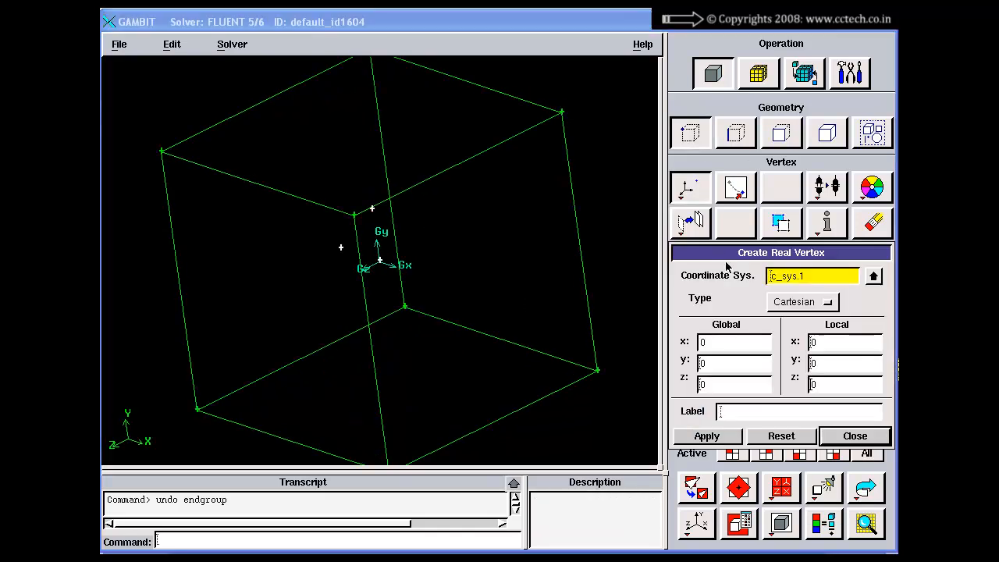
drag(727, 258, 702, 246)
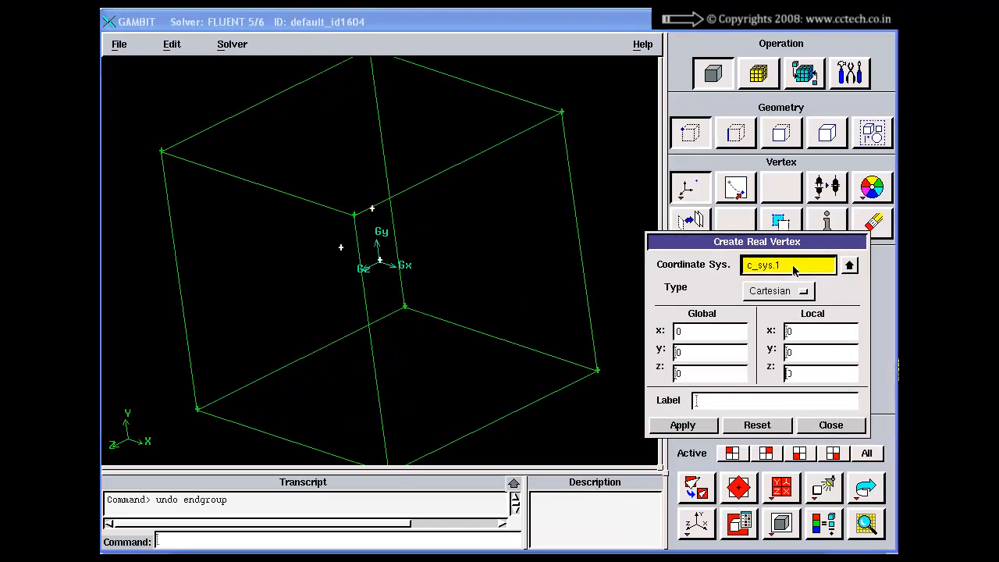
Examine the c_sys.1 coordinate system entry and its local x, y and z fields in the Create Real Vertex form
triple_click(784, 267)
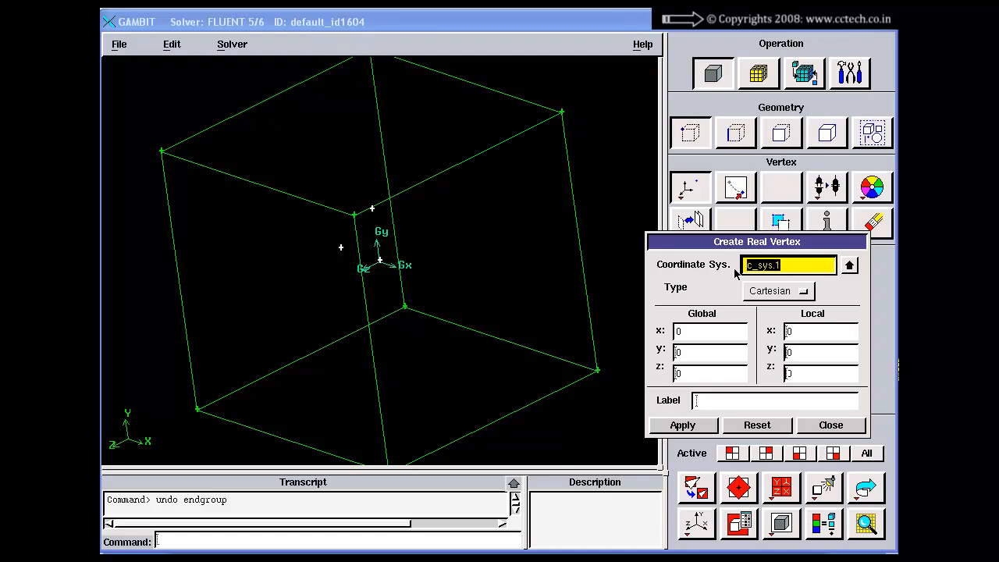
click(784, 267)
drag(779, 268, 730, 268)
click(783, 269)
click(816, 337)
click(814, 358)
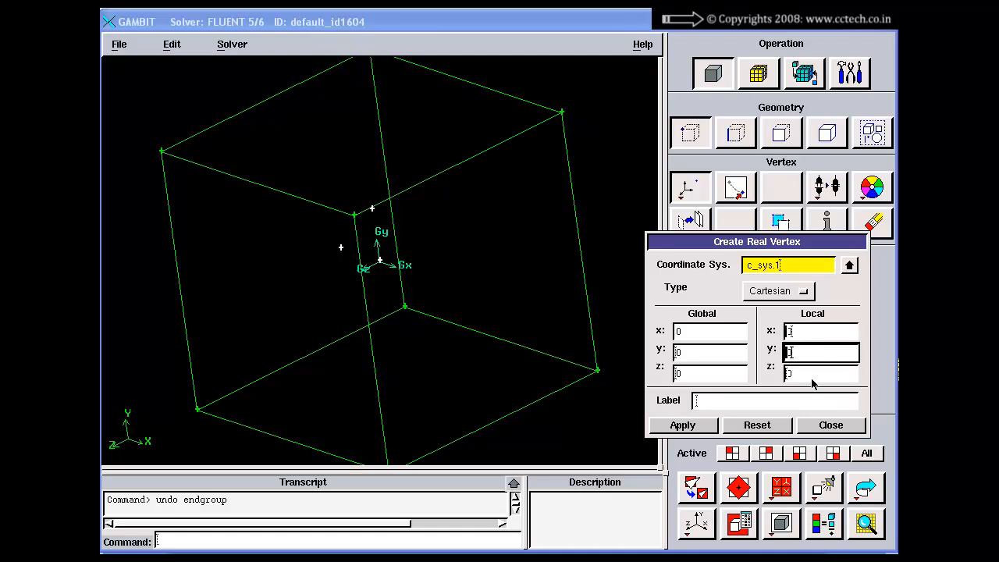
click(812, 375)
click(800, 331)
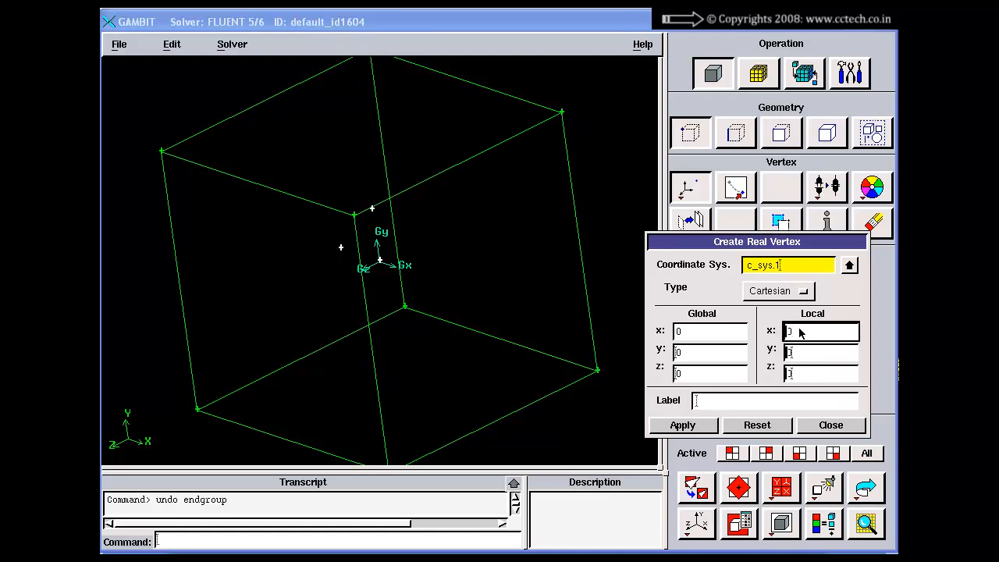
click(785, 267)
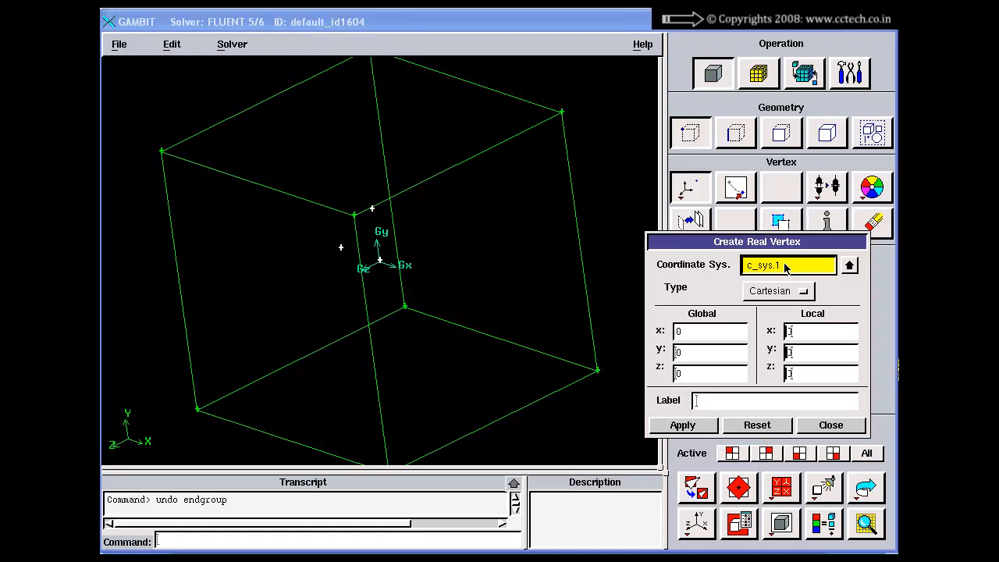
Compare the local x, y and z fields with the global x, y and z fields for c_sys.1
click(808, 339)
click(804, 355)
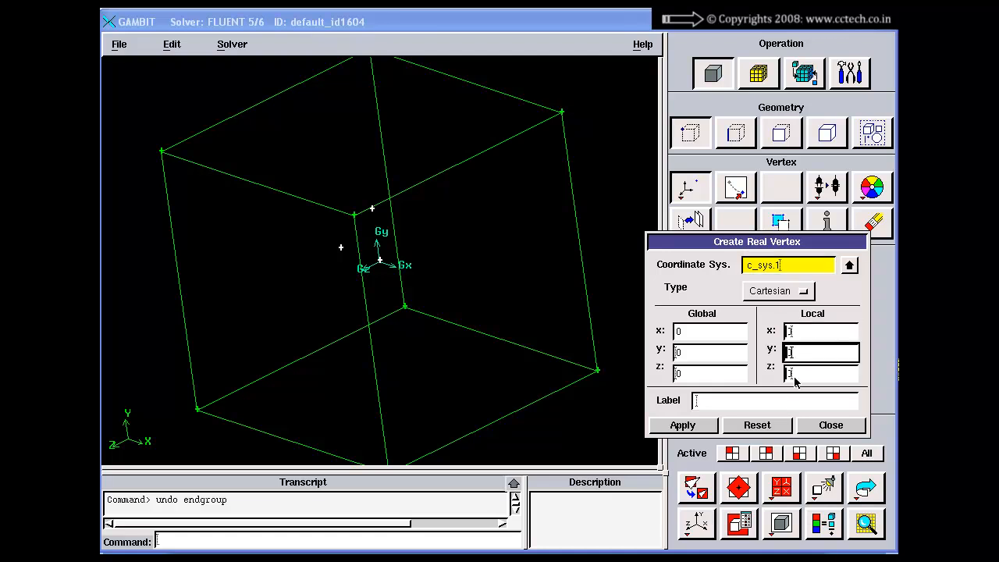
click(796, 377)
click(799, 328)
click(805, 356)
click(793, 262)
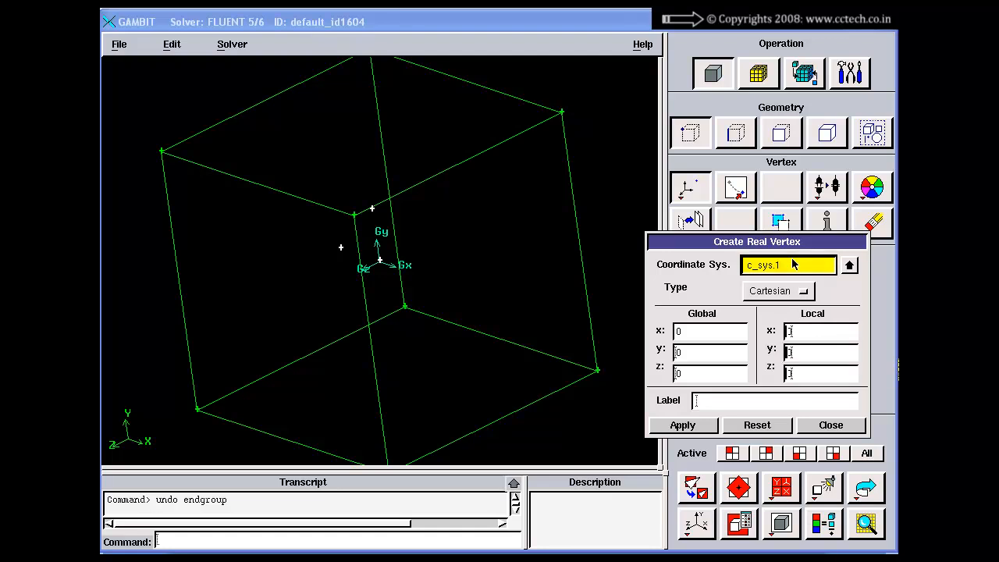
click(809, 326)
click(808, 356)
click(798, 376)
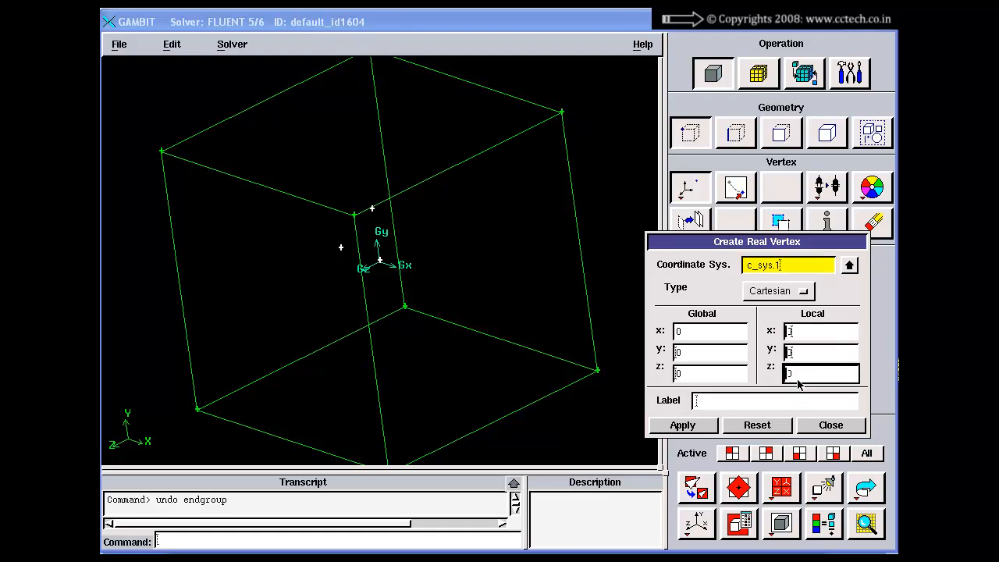
click(701, 336)
click(693, 356)
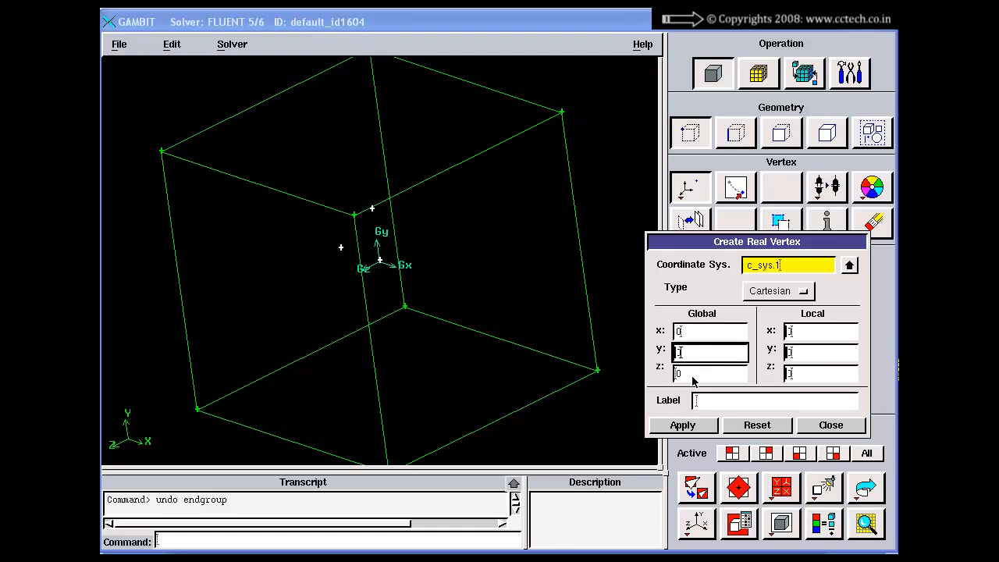
click(694, 380)
click(691, 340)
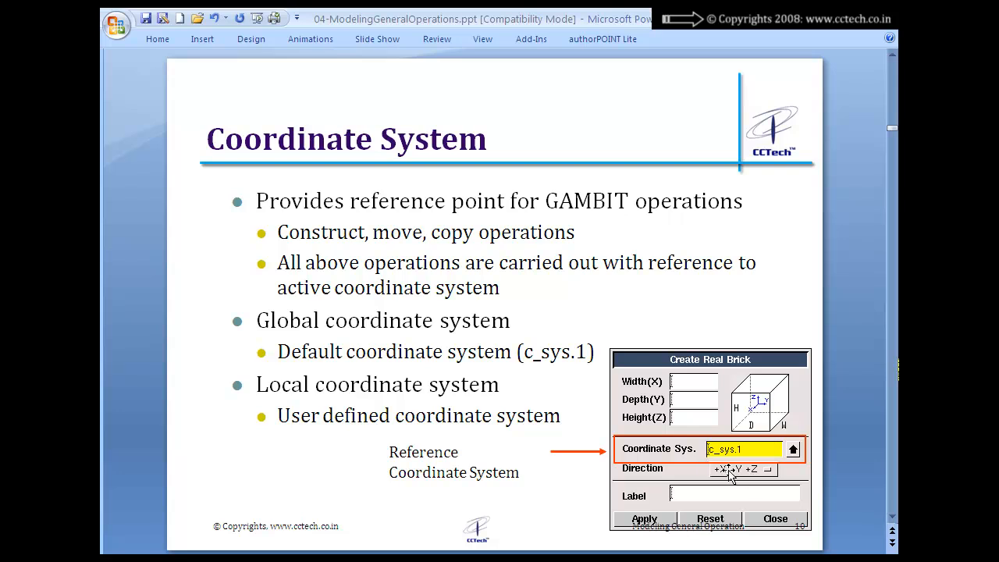
Review the Coordinate System slide in the PowerPoint presentation, return to GAMBIT and close the Create Real Vertex form
scroll(729, 474, down, 1)
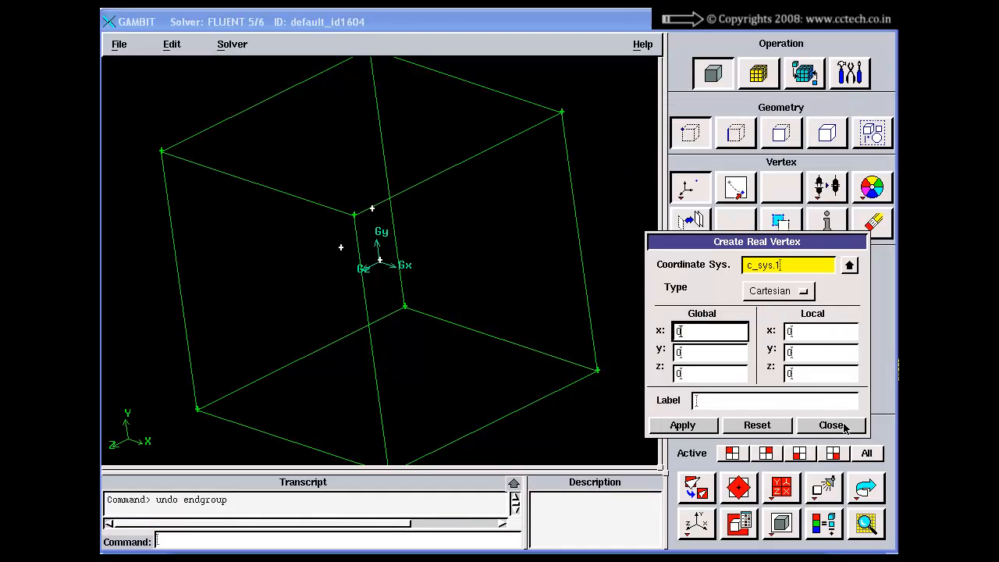
click(831, 425)
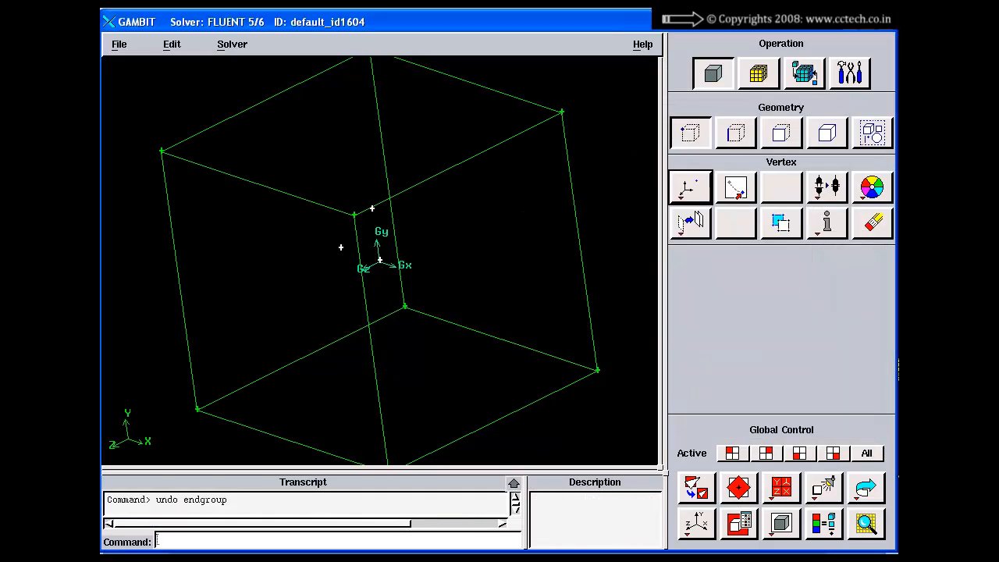
Open the Create Coordinate System form among the tools, place it beside the brick and set the type to Cartesian
click(850, 73)
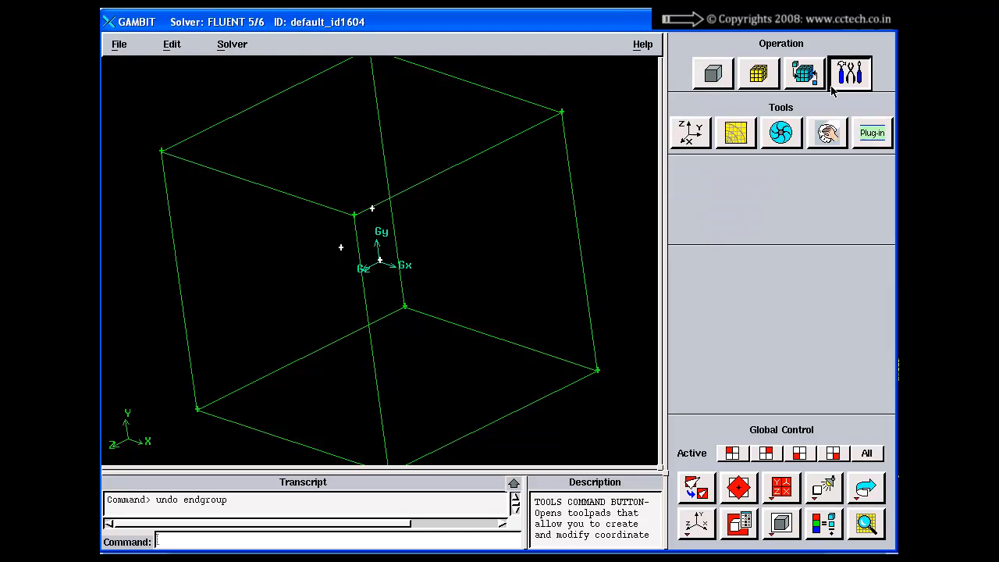
click(692, 133)
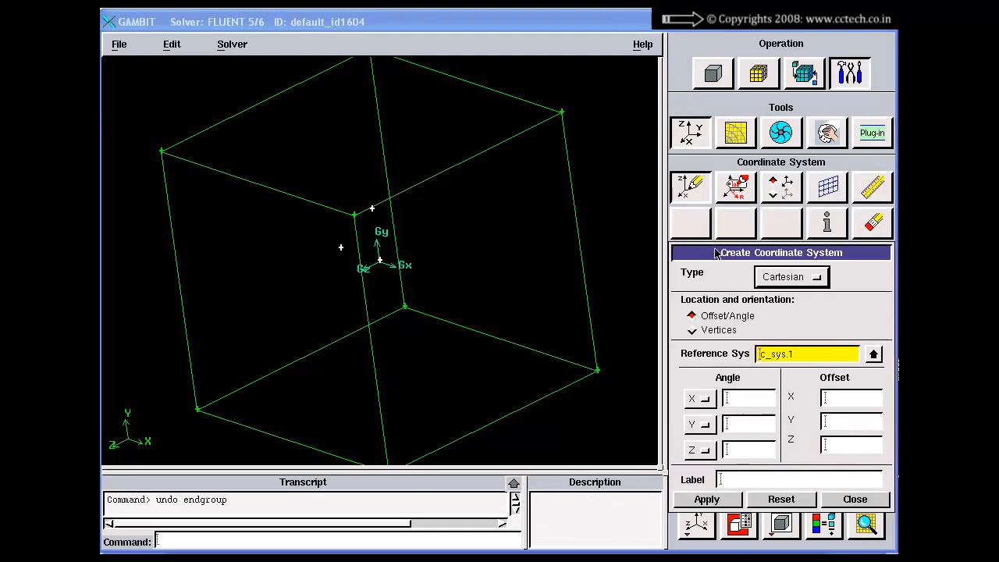
drag(709, 247, 651, 99)
drag(437, 241, 377, 217)
right_drag(377, 218, 392, 305)
click(734, 128)
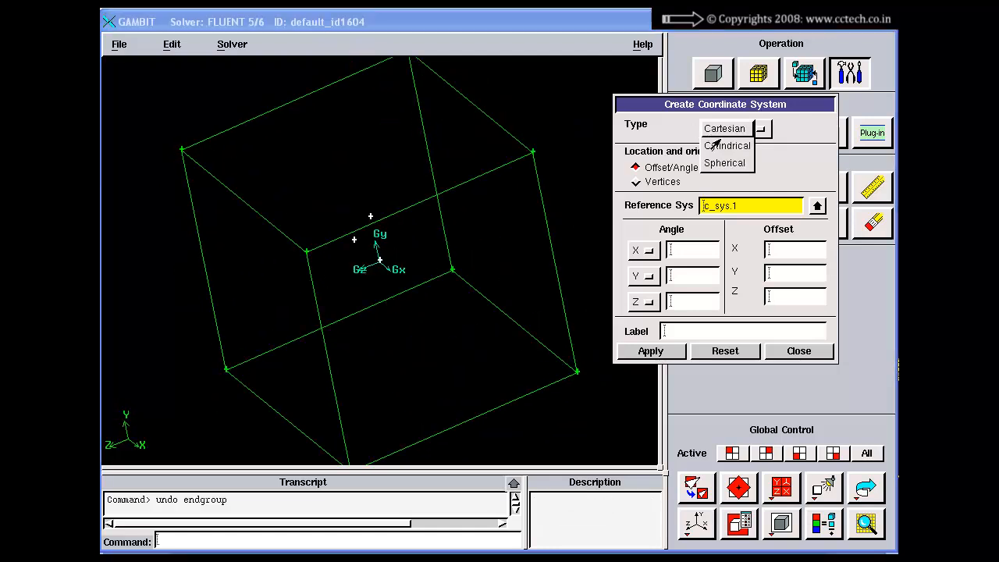
click(725, 131)
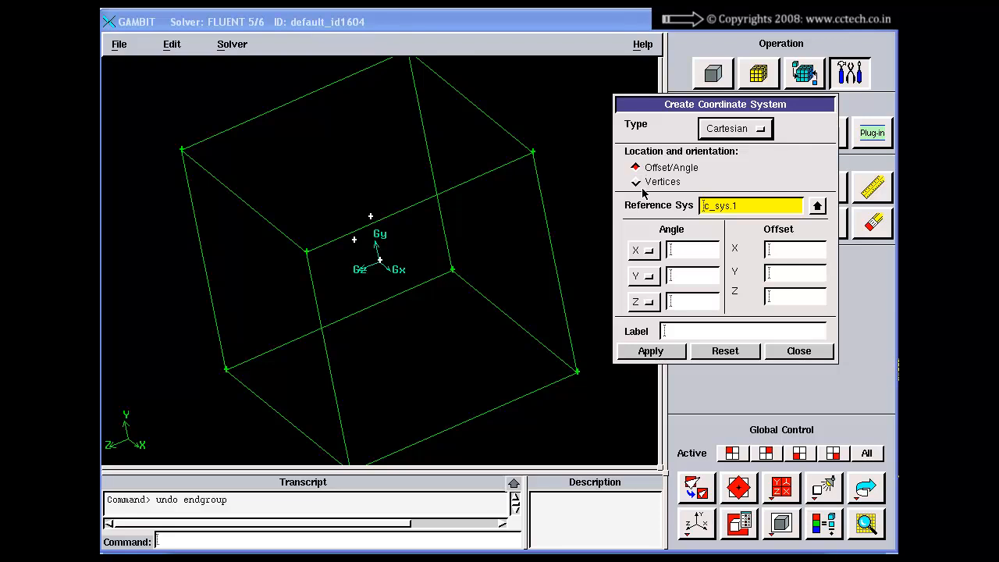
Choose Offset/Angle as the location and orientation method with c_sys.1 as the reference system
click(751, 213)
double_click(750, 213)
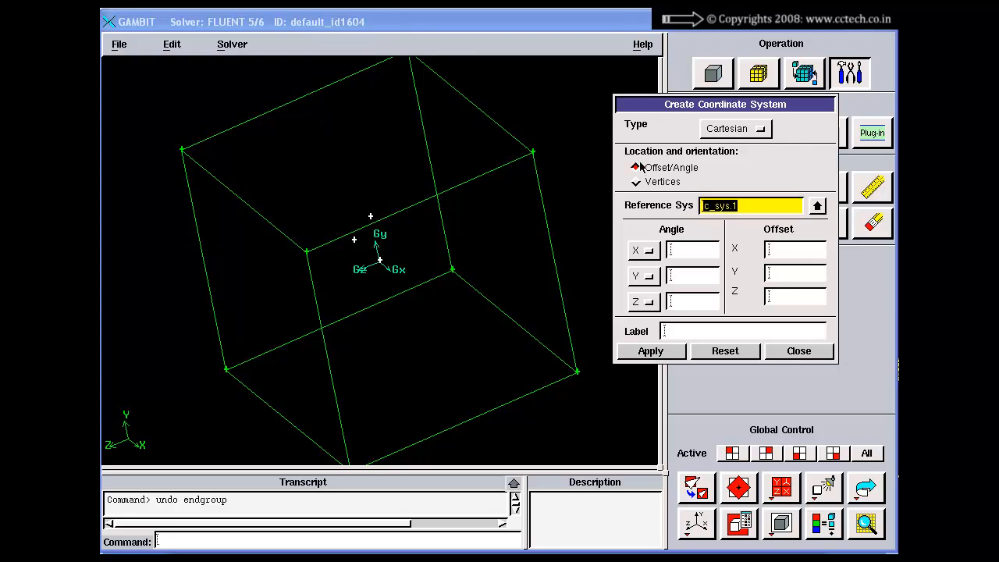
click(656, 172)
click(741, 206)
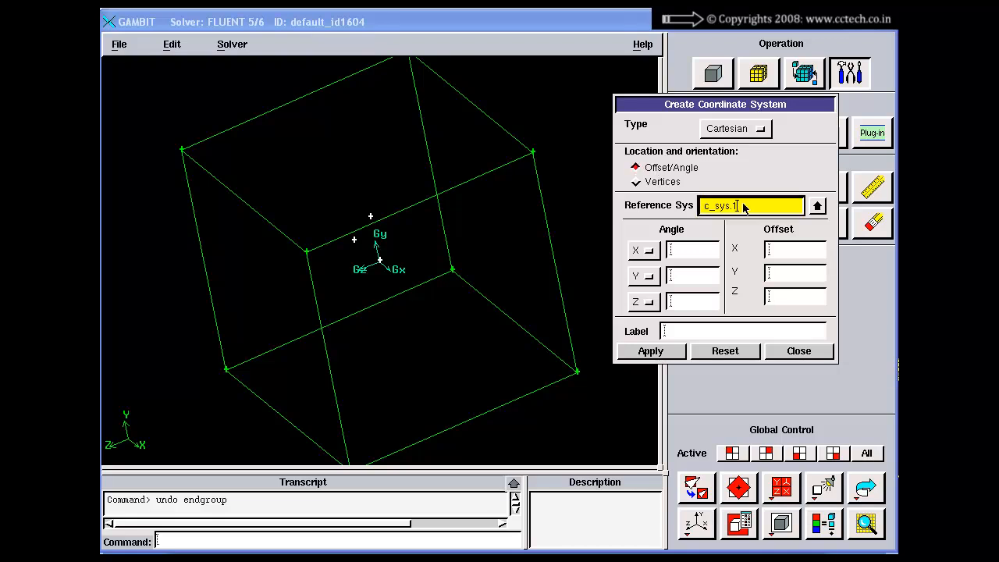
drag(422, 274, 428, 270)
right_drag(431, 307, 408, 319)
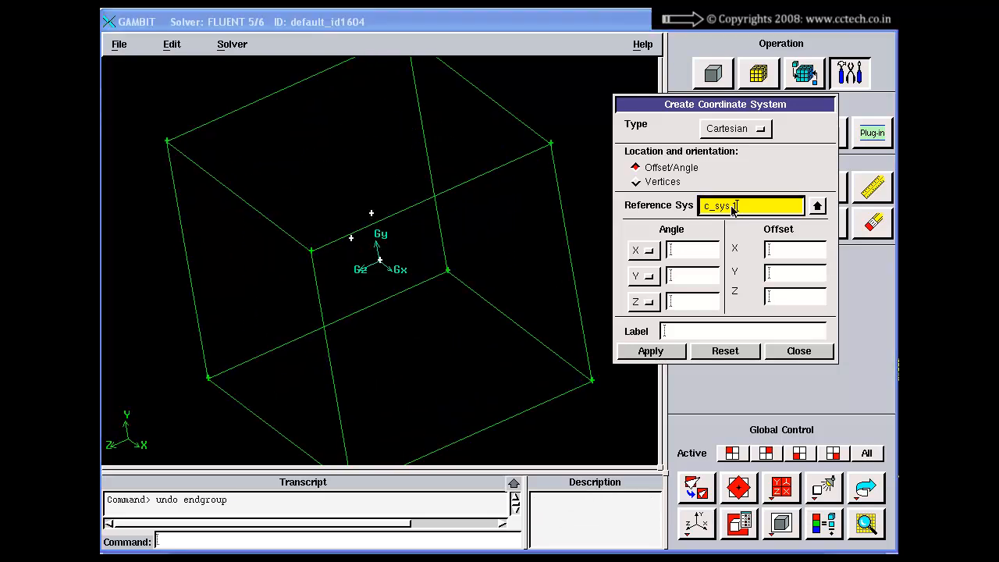
Create a Cartesian coordinate system offset from c_sys.1 by X 10, Y 0 and Z 0
click(771, 249)
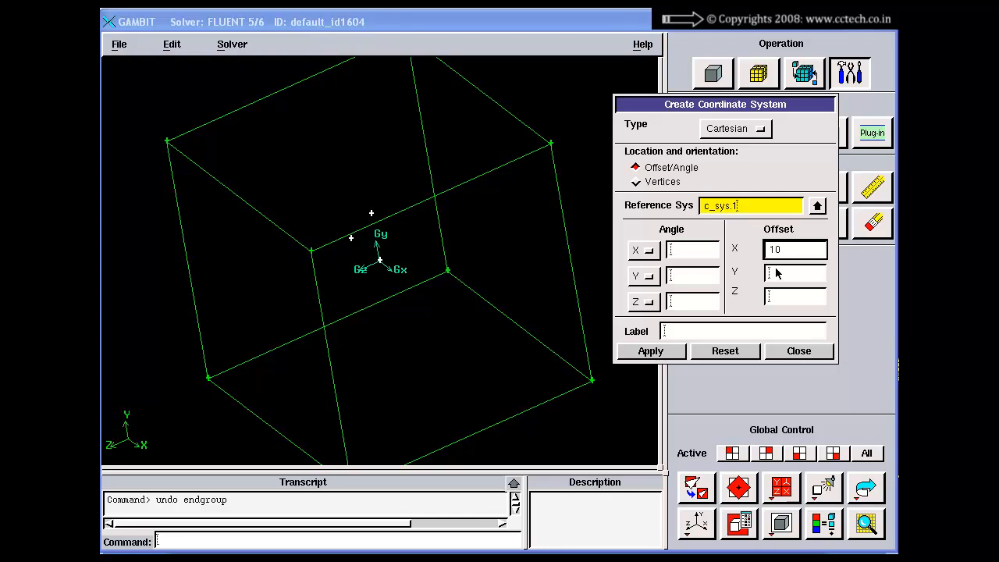
click(777, 275)
text(0)
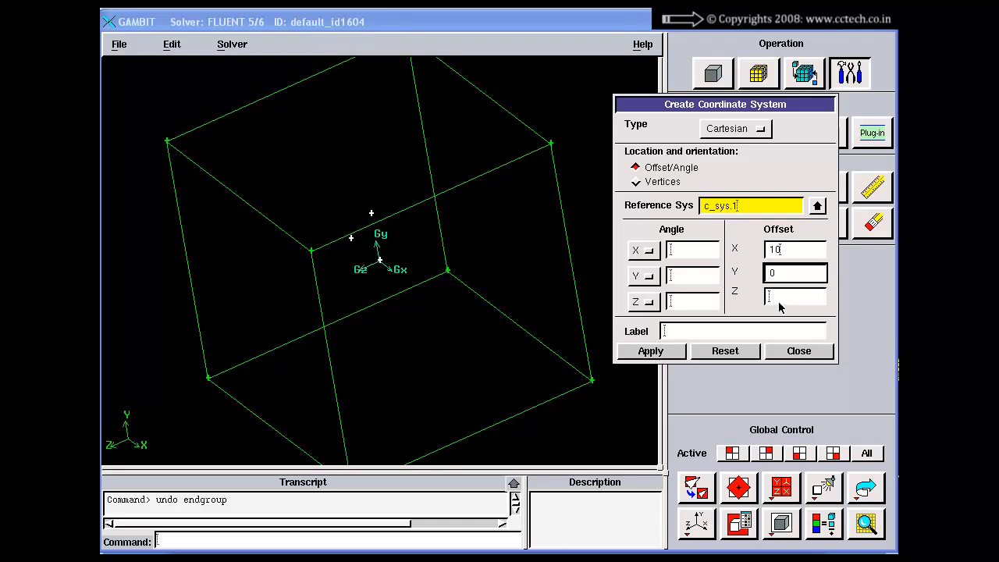
click(778, 299)
text(0)
click(681, 351)
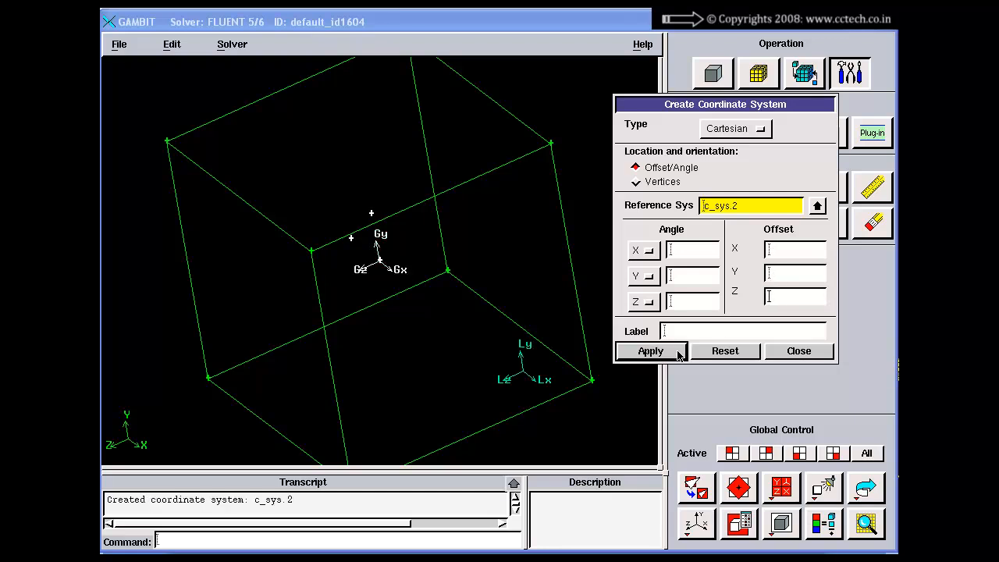
Inspect the new local axes relative to the brick and undo the creation of that coordinate system
drag(471, 351, 509, 321)
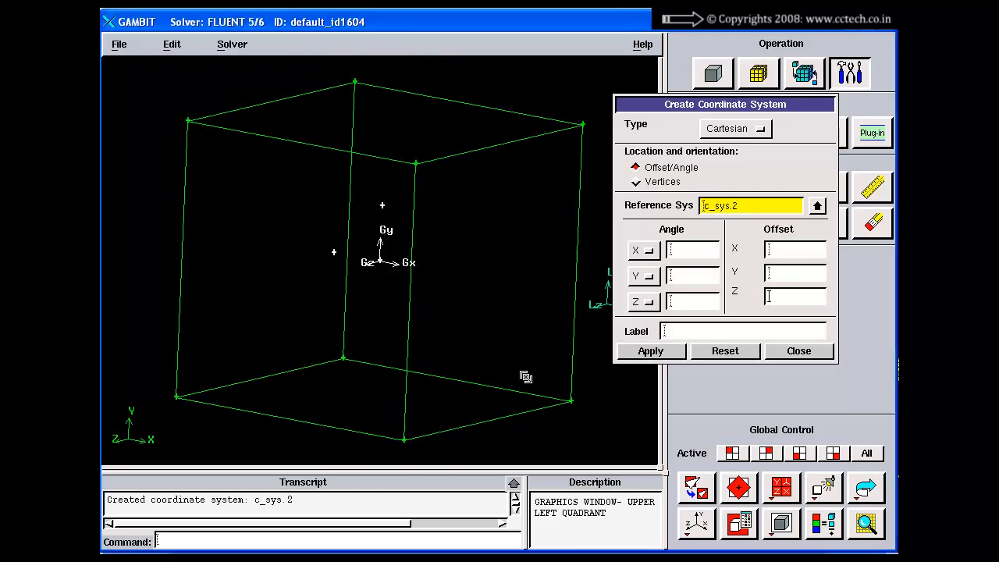
right_drag(526, 377, 516, 232)
middle_drag(516, 232, 378, 204)
drag(377, 204, 387, 231)
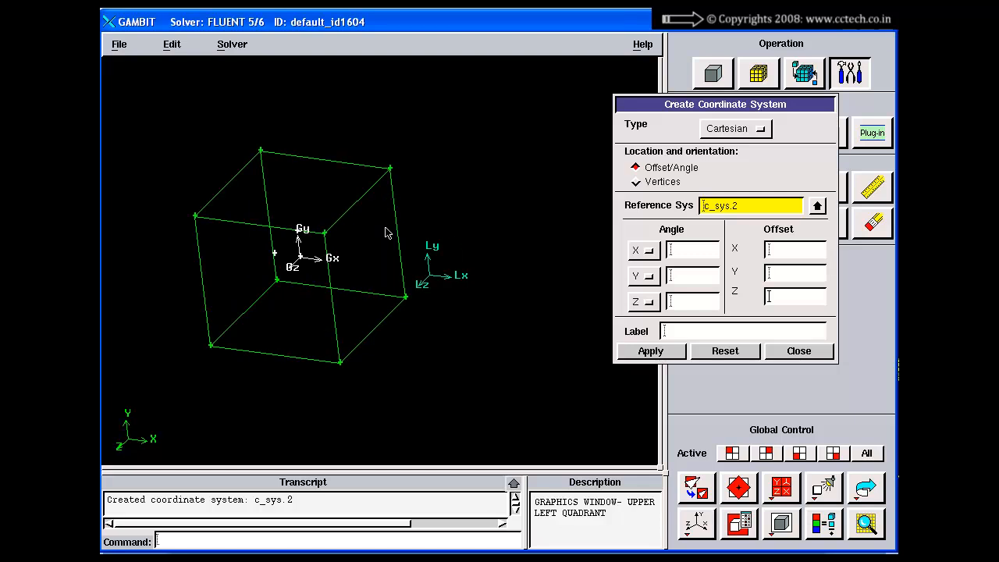
right_click(866, 488)
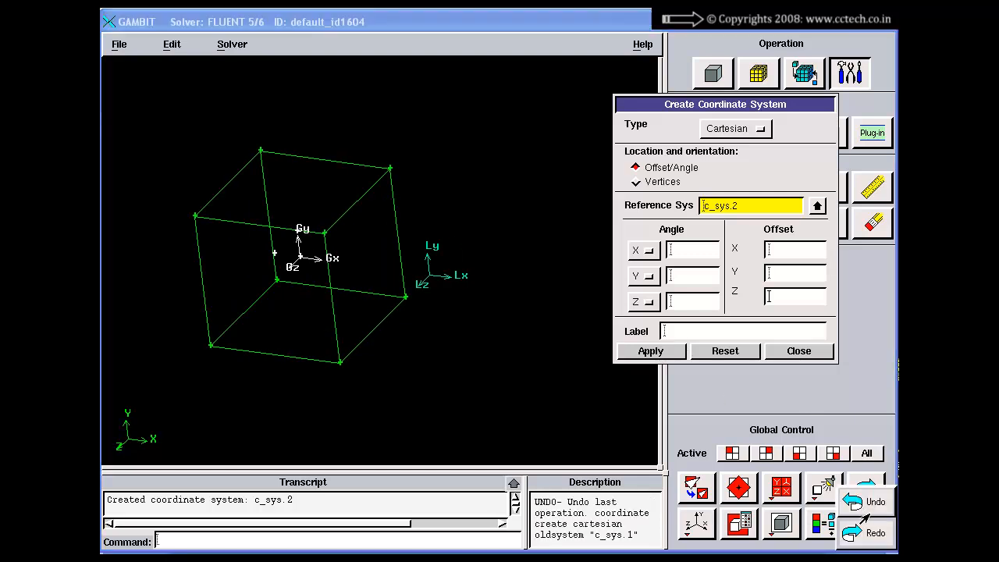
click(867, 502)
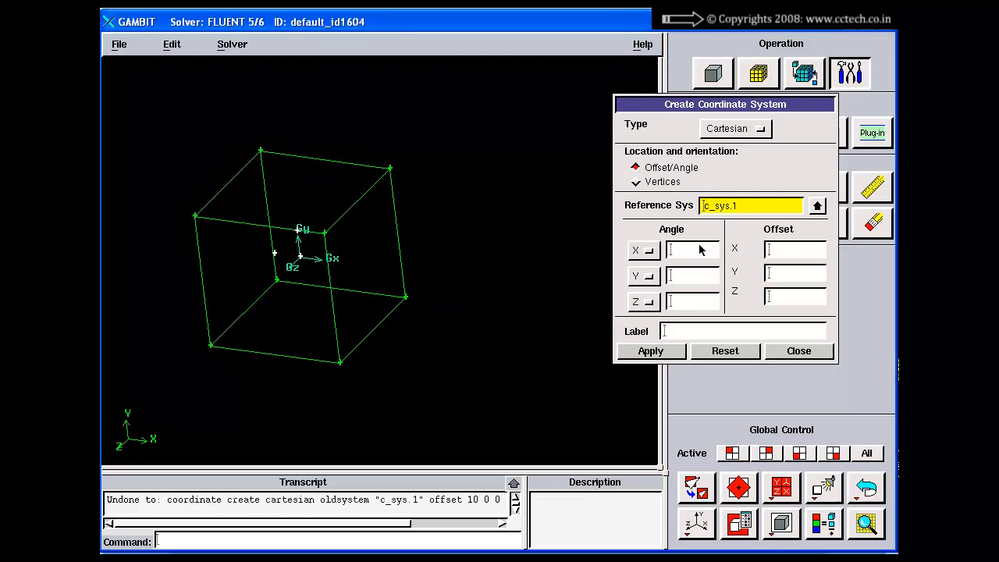
Create a Cartesian coordinate system offset from c_sys.1 by X 5 and Y 0, and close the form
click(789, 251)
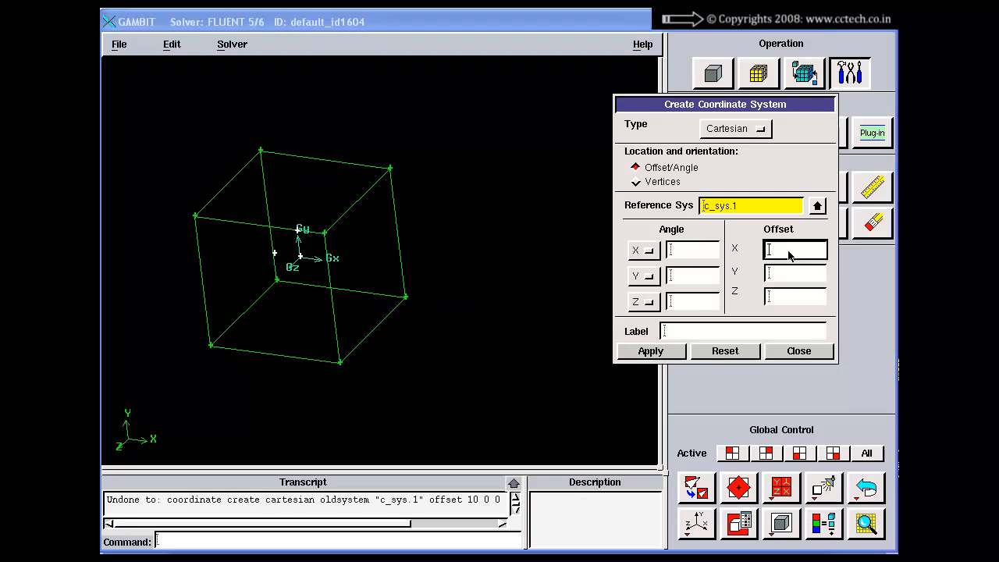
text(5)
click(790, 275)
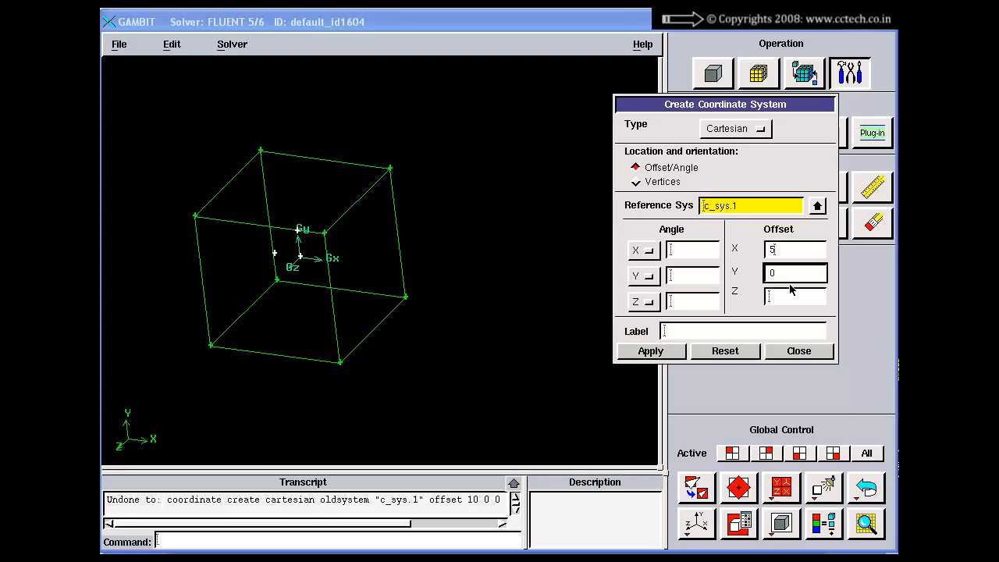
text(0)
click(789, 299)
click(660, 354)
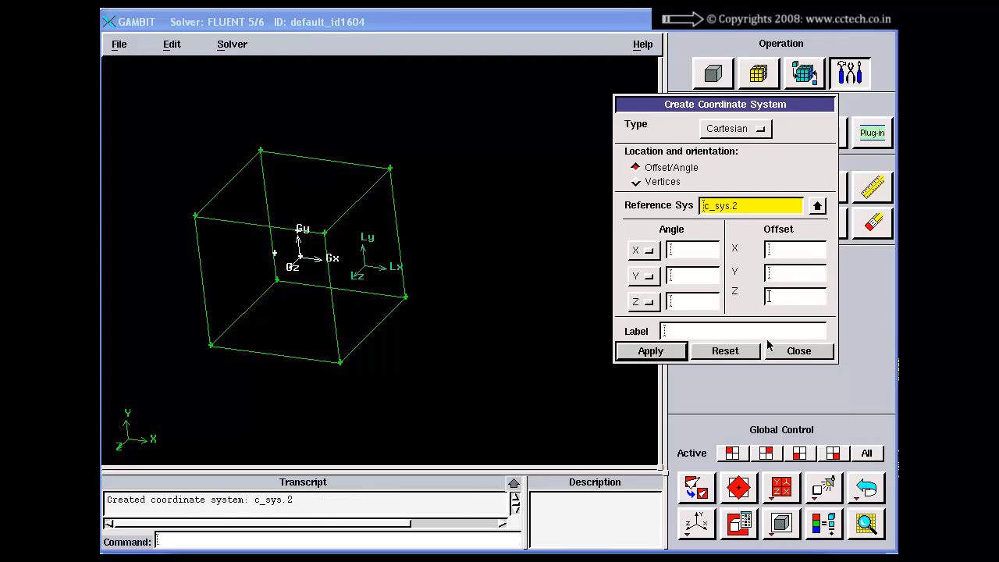
click(793, 351)
Inspect the position of the local axes relative to the global axes and the brick from several angles
drag(476, 254, 443, 260)
right_drag(434, 243, 435, 312)
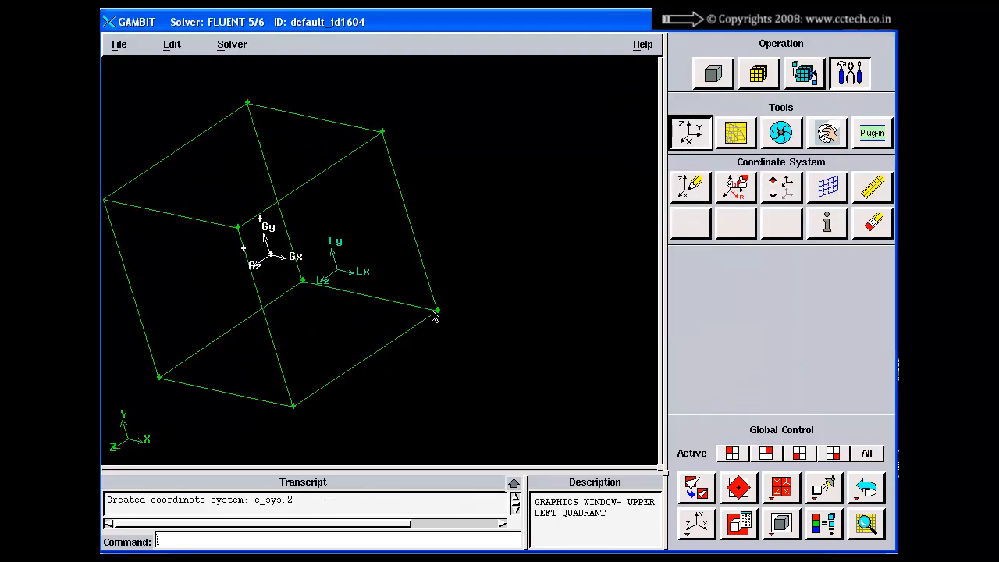
middle_drag(272, 275, 331, 269)
drag(334, 275, 350, 272)
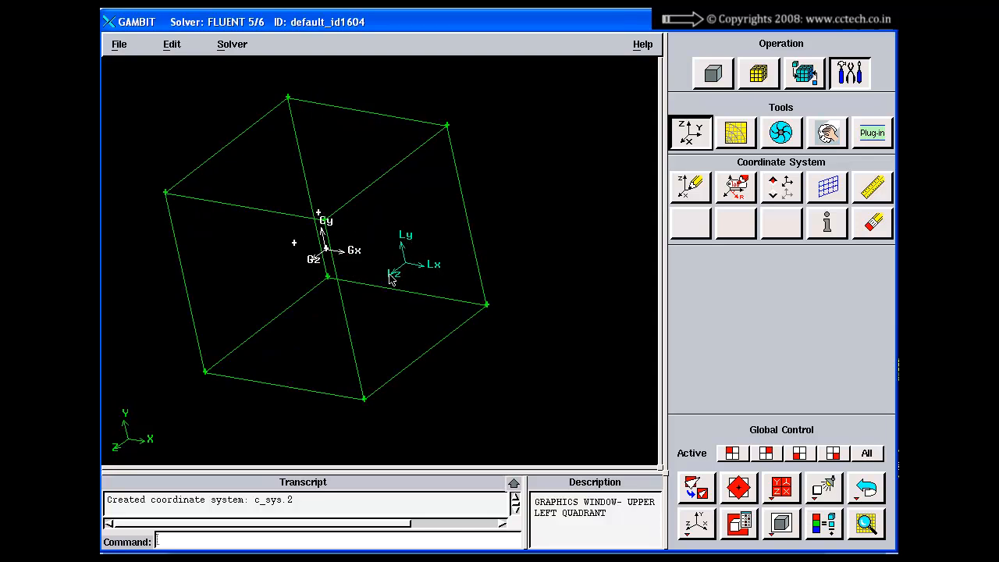
drag(392, 280, 409, 260)
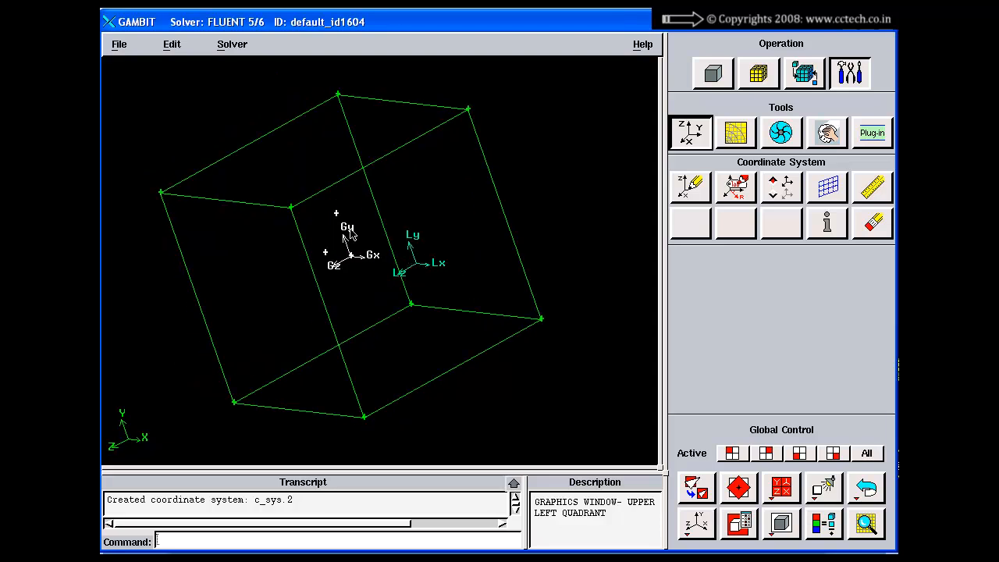
mouse_move(346, 273)
right_down()
mouse_move(371, 320)
mouse_move(359, 264)
right_up()
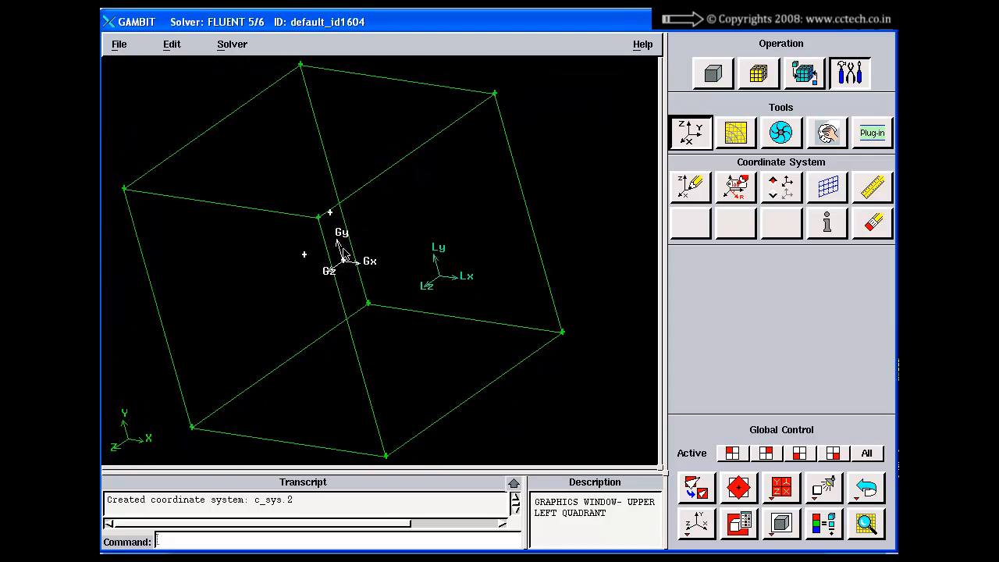
Create a real Cartesian vertex in c_sys.2 at local coordinates X 0, Y 0 and Z 0
right_drag(442, 273, 451, 326)
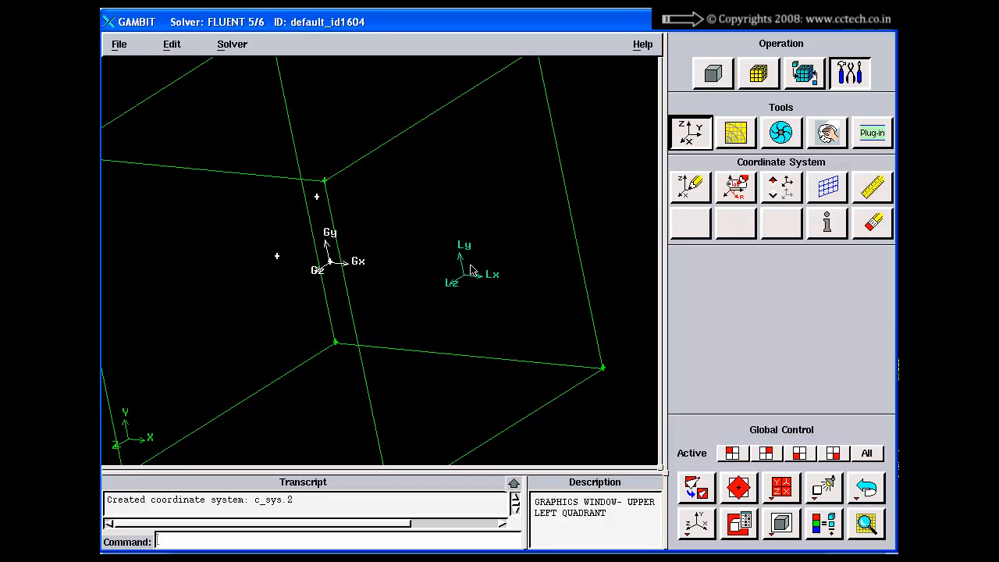
click(714, 75)
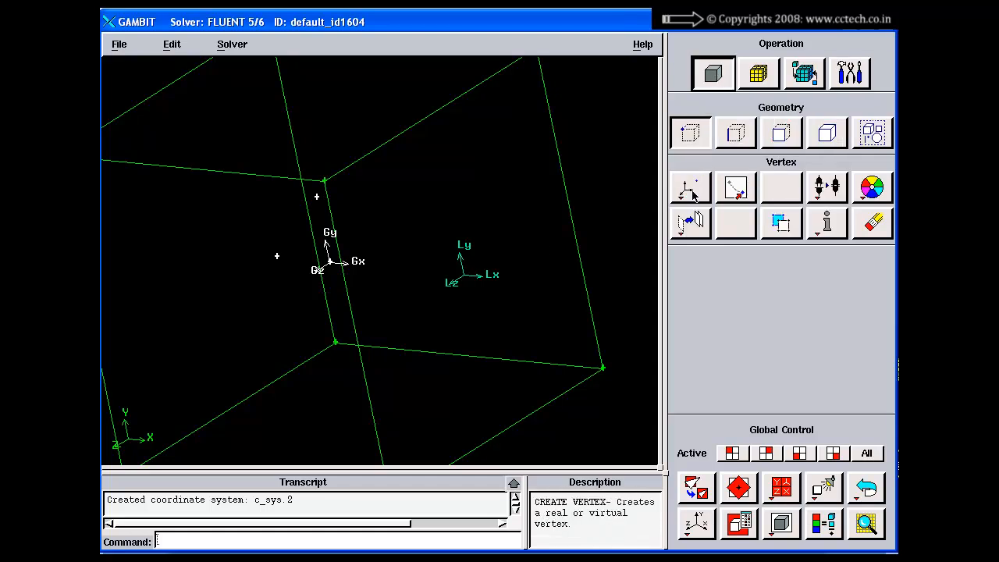
click(690, 187)
drag(737, 261, 678, 187)
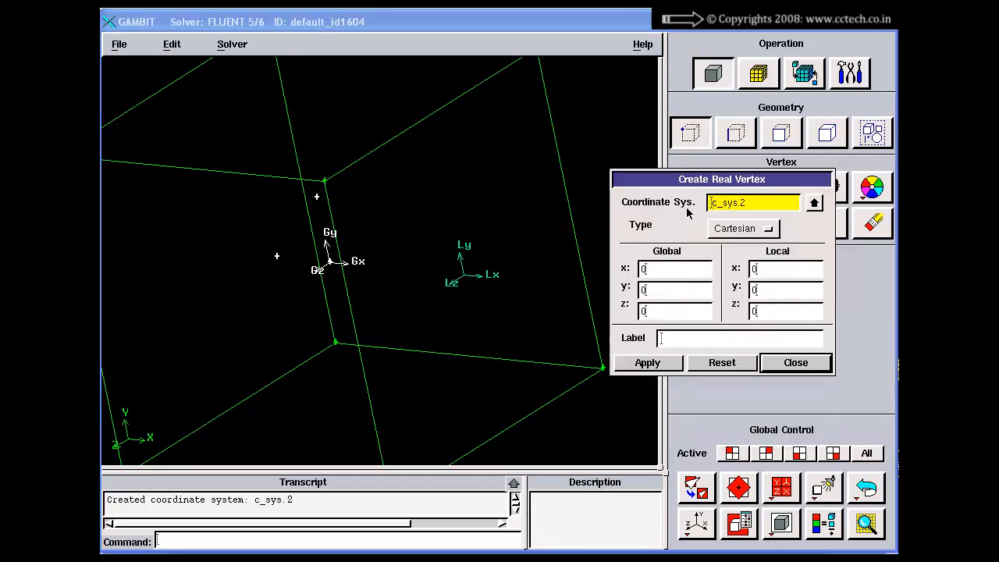
click(777, 270)
drag(759, 208, 702, 207)
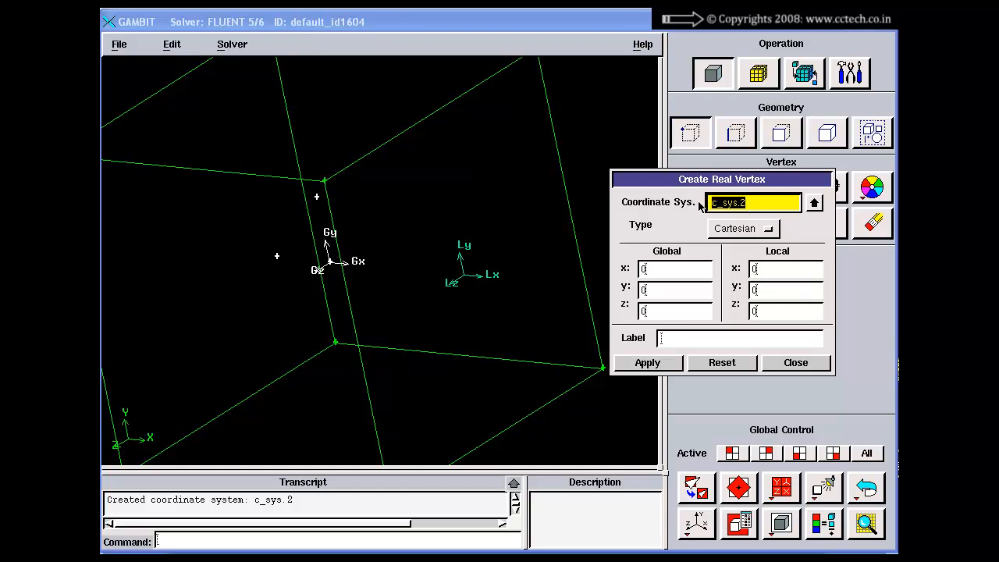
click(777, 269)
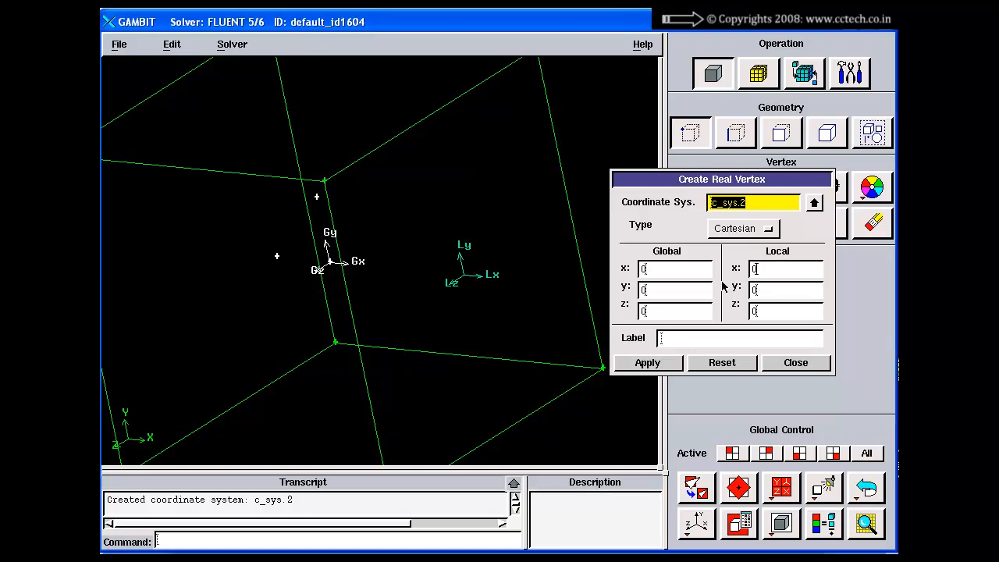
click(776, 271)
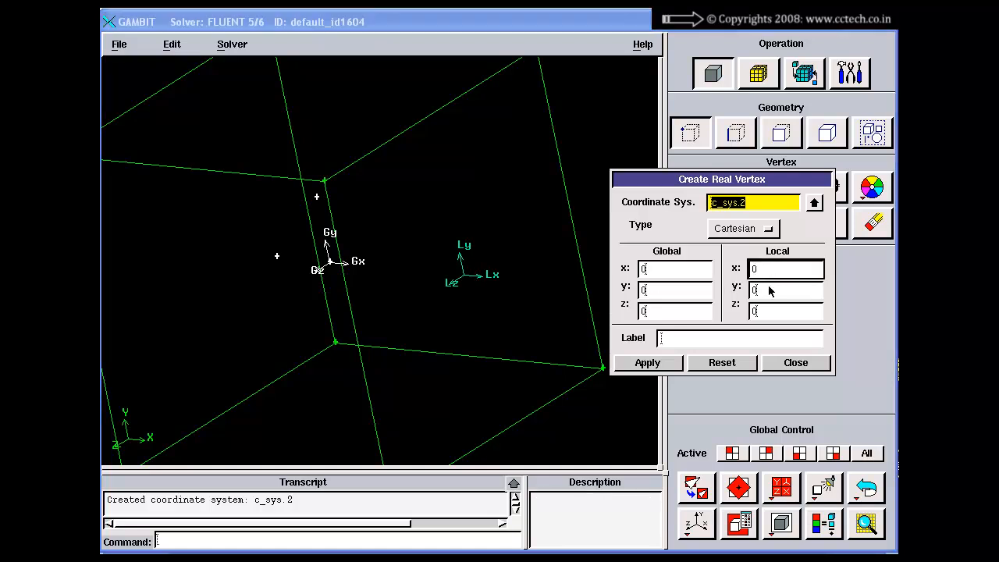
click(772, 291)
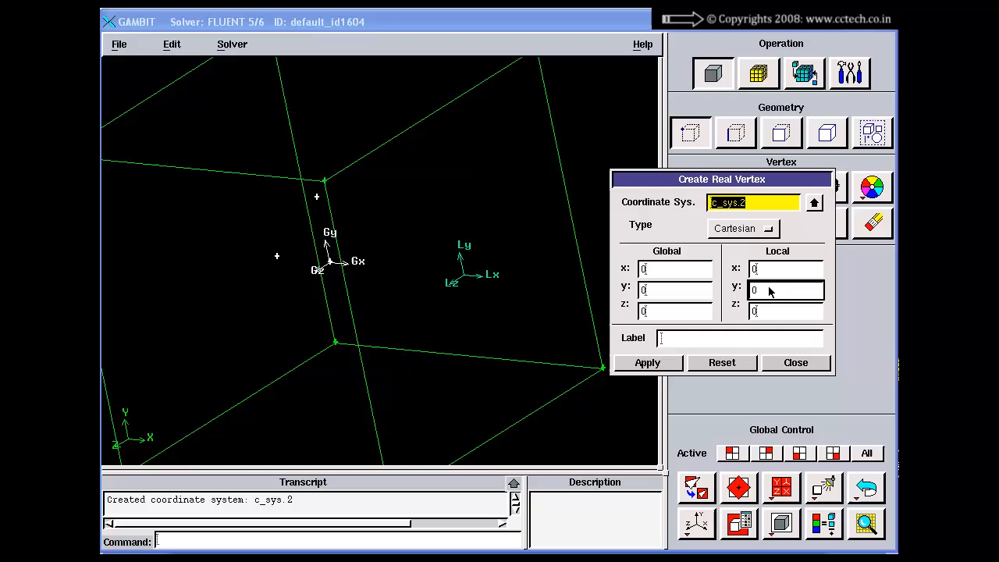
click(740, 232)
click(724, 231)
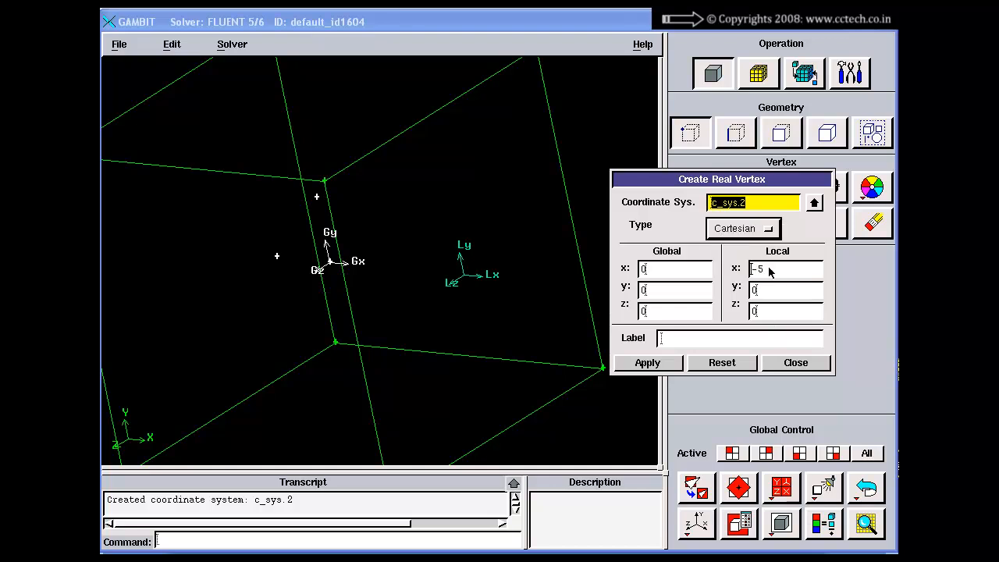
click(767, 270)
key(Tab)
drag(771, 270, 644, 267)
text(0)
click(775, 297)
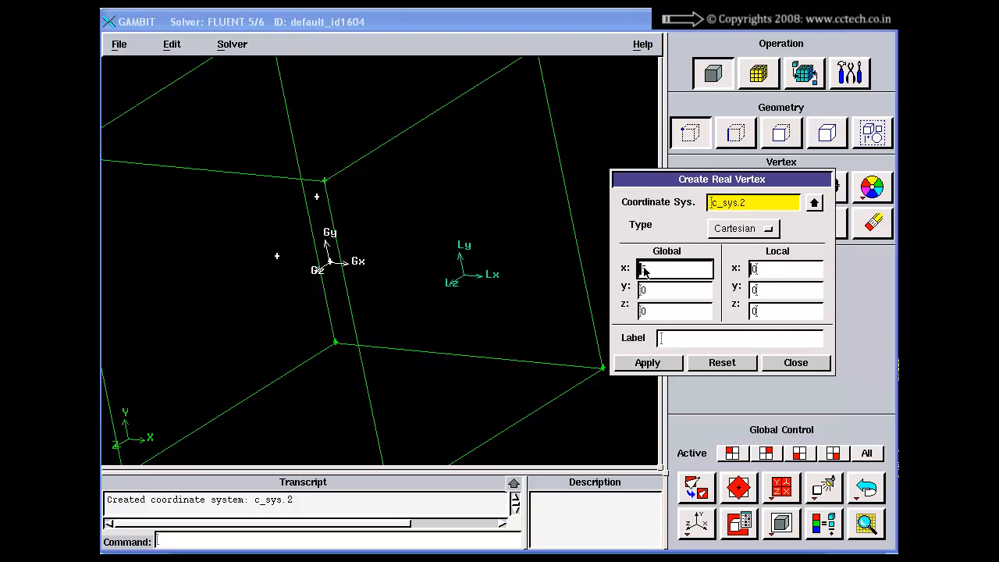
click(672, 364)
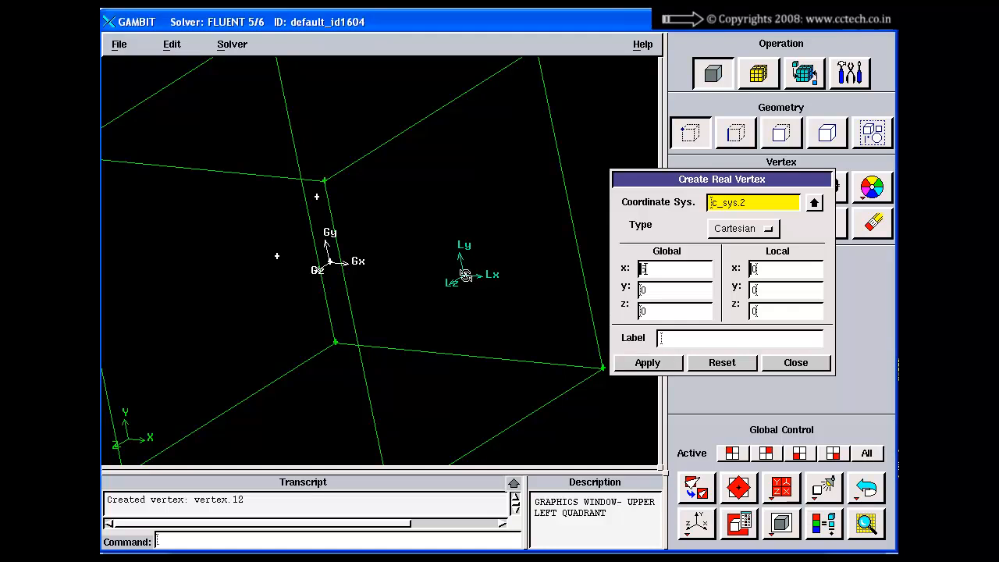
Create another vertex in c_sys.2 at local coordinates X 0, Y 2 and Z 0
drag(776, 290, 707, 305)
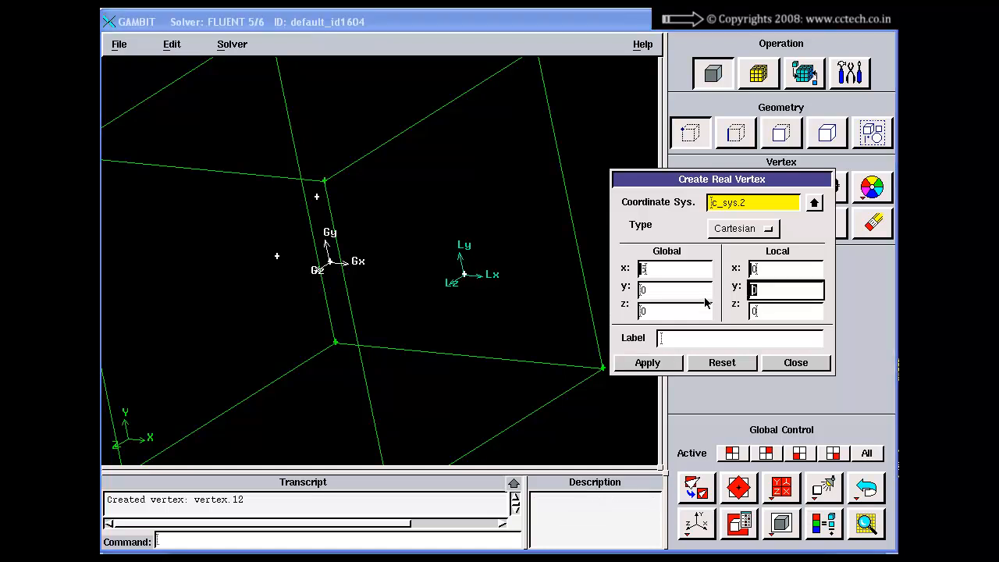
click(776, 270)
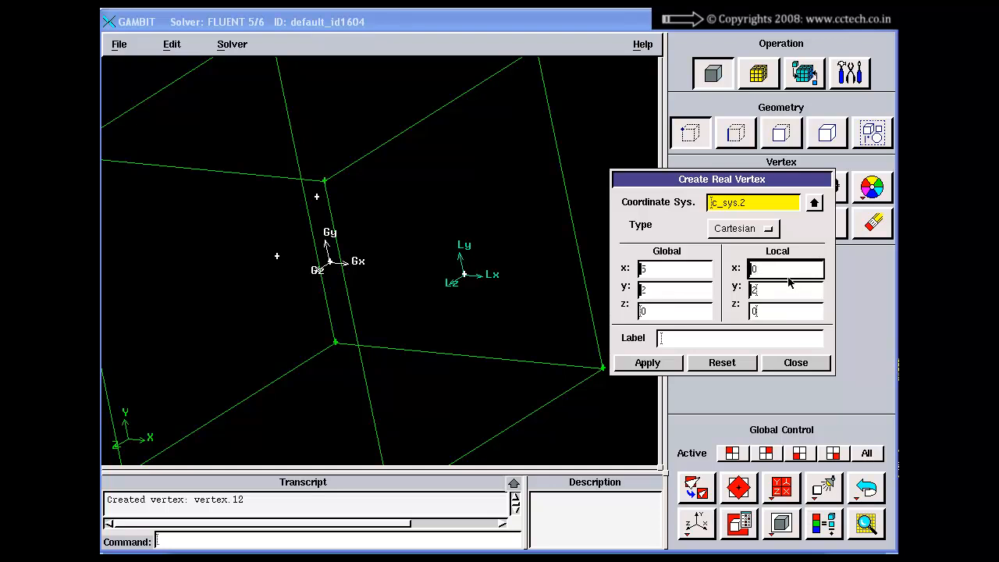
click(641, 365)
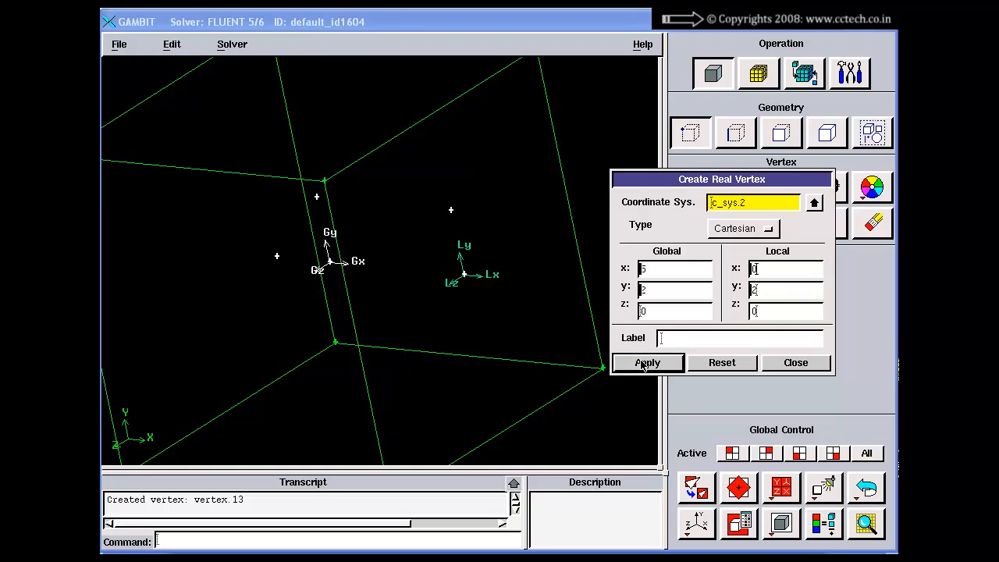
Create a third vertex in c_sys.2 at local coordinates X 0, Y 0 and Z 2, and close the vertex form
double_click(766, 311)
text(2)
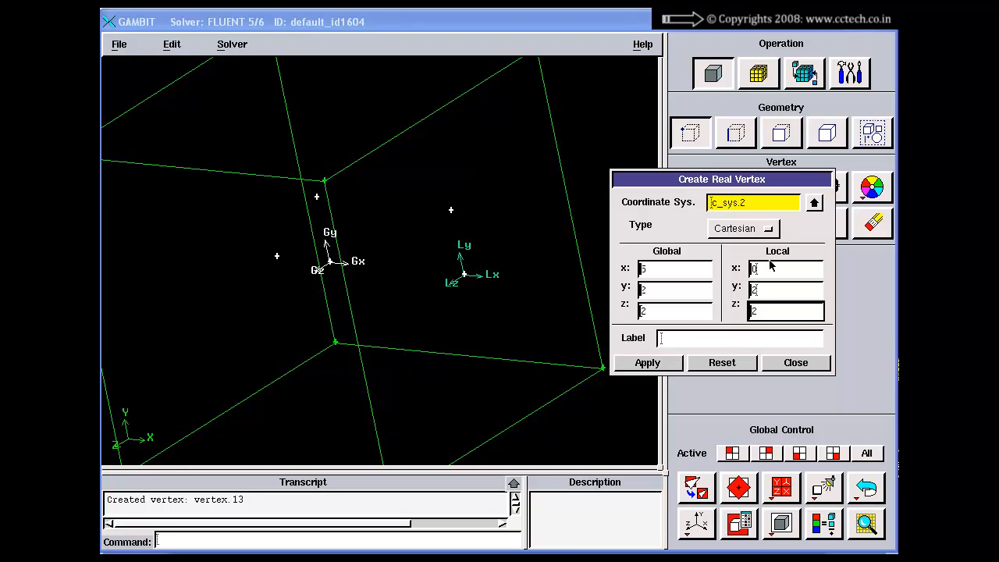
double_click(764, 290)
text(0)
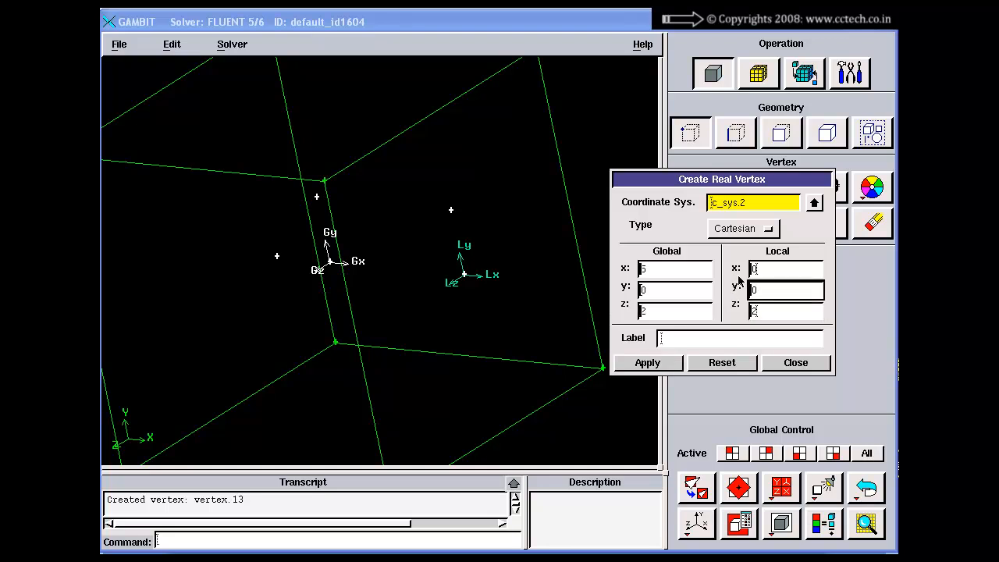
click(648, 364)
click(790, 362)
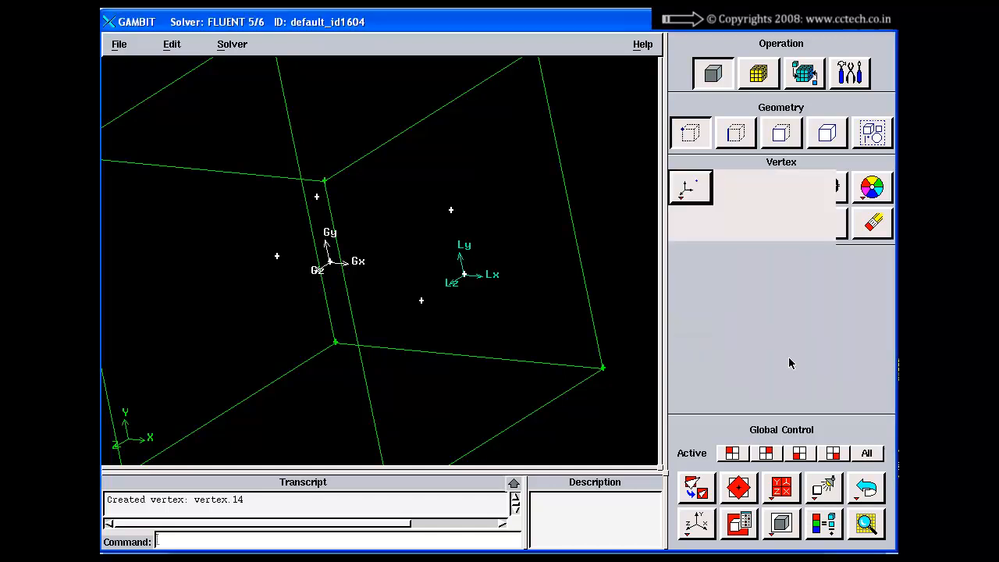
Create a full circle centered on the local origin vertex with the local Y 2 and Z 2 vertices as end-points, and close the form
drag(562, 304, 500, 307)
right_drag(473, 364, 500, 288)
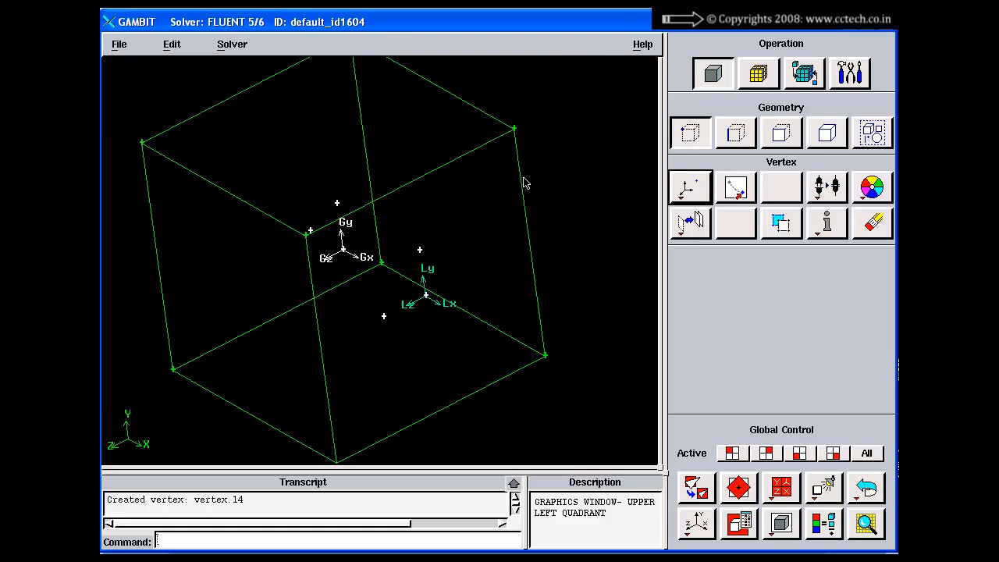
click(741, 132)
right_drag(677, 197, 684, 281)
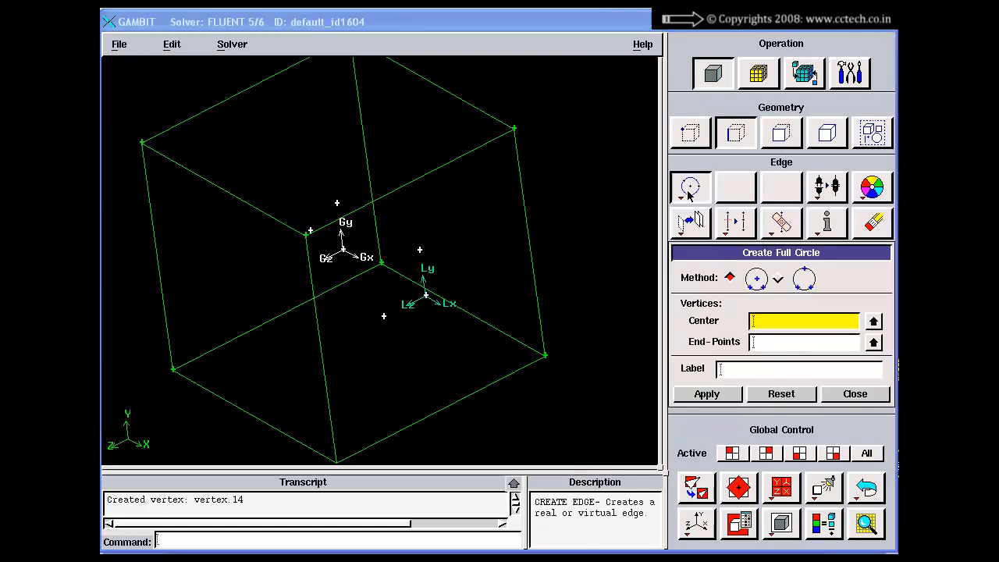
click(714, 252)
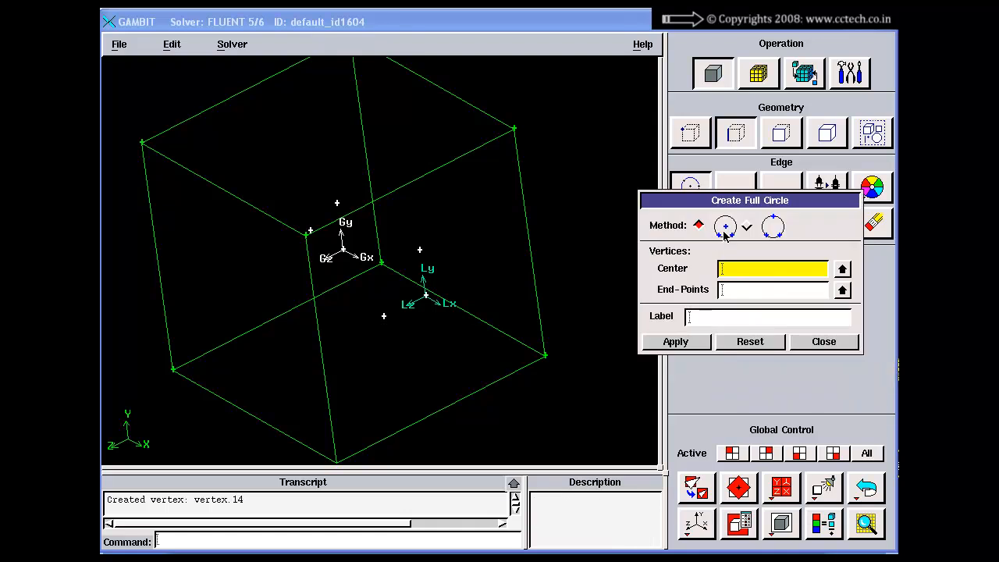
click(739, 267)
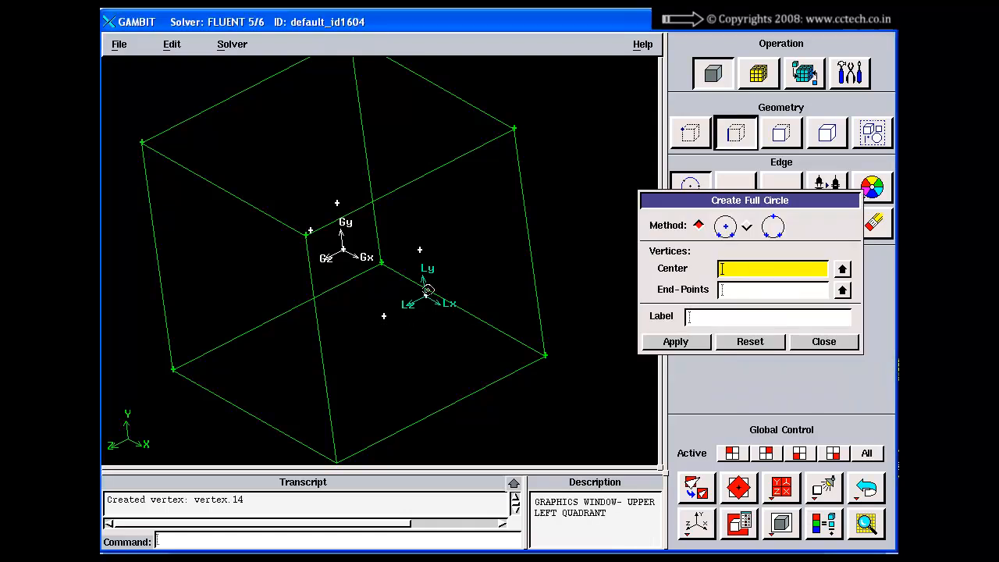
shift+click(425, 295)
shift+middle_click(428, 243)
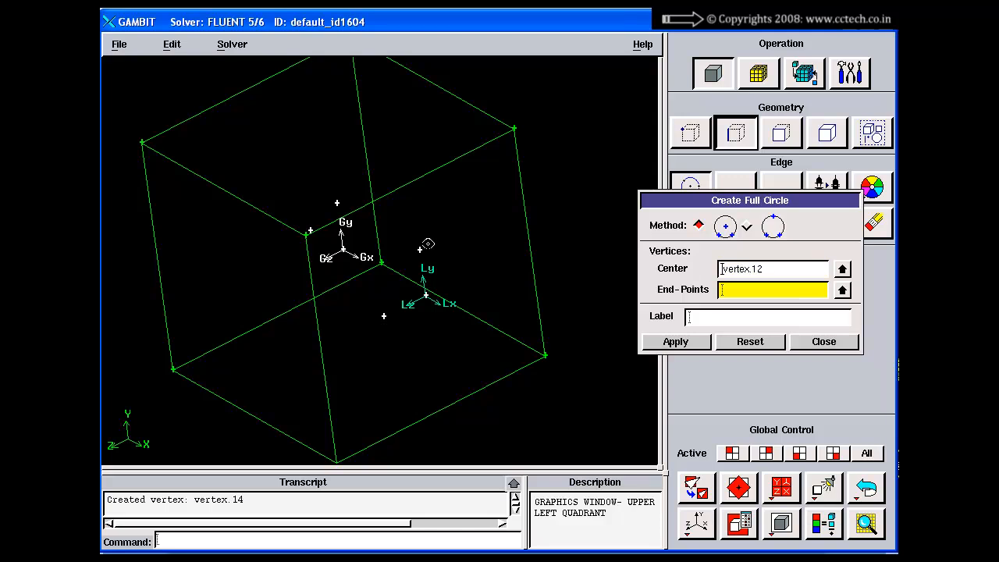
shift+click(420, 250)
shift+middle_click(421, 337)
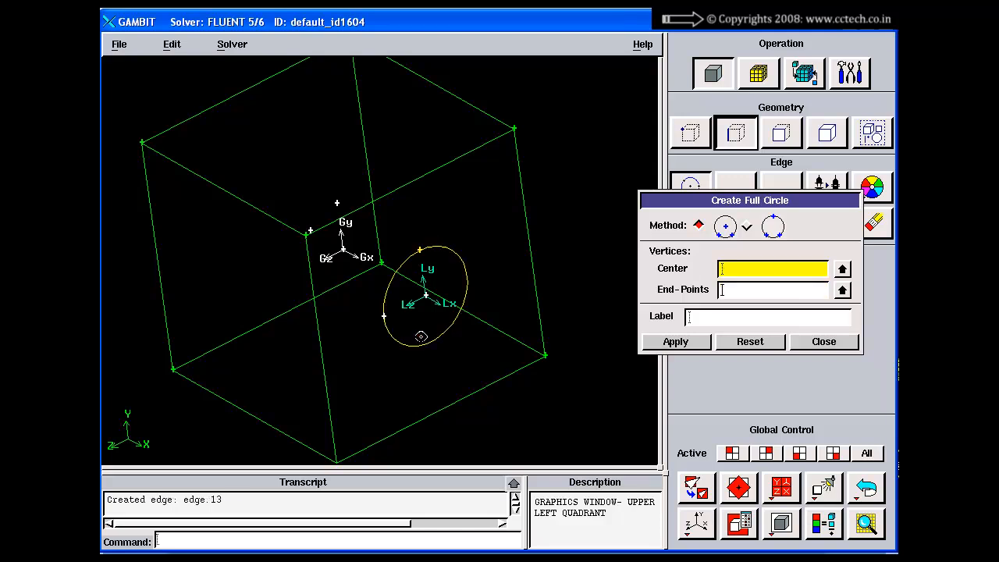
click(810, 345)
Start a new Cartesian coordinate system and pick c_sys.2 as its reference system
drag(569, 248, 442, 342)
drag(543, 303, 473, 310)
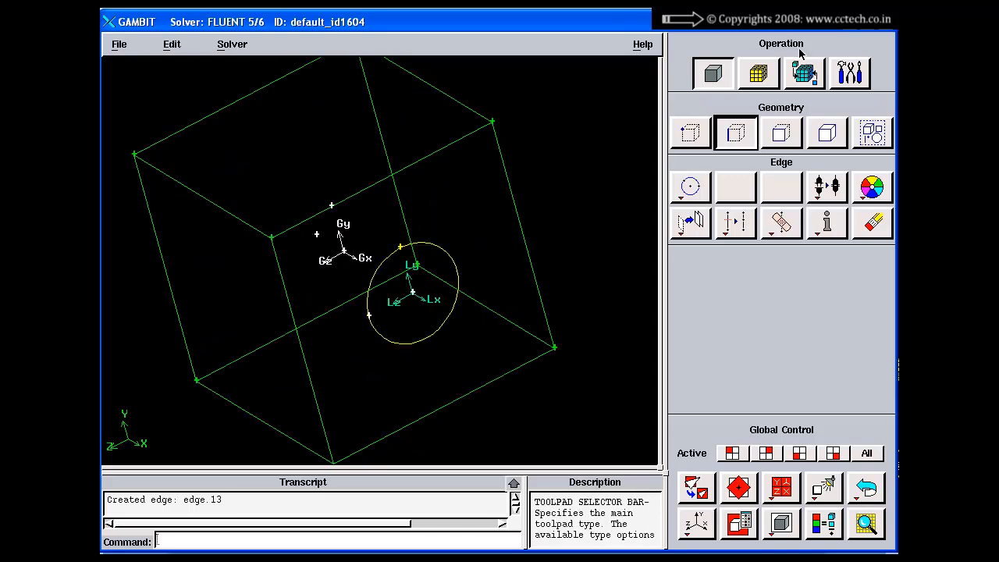
click(850, 73)
click(688, 187)
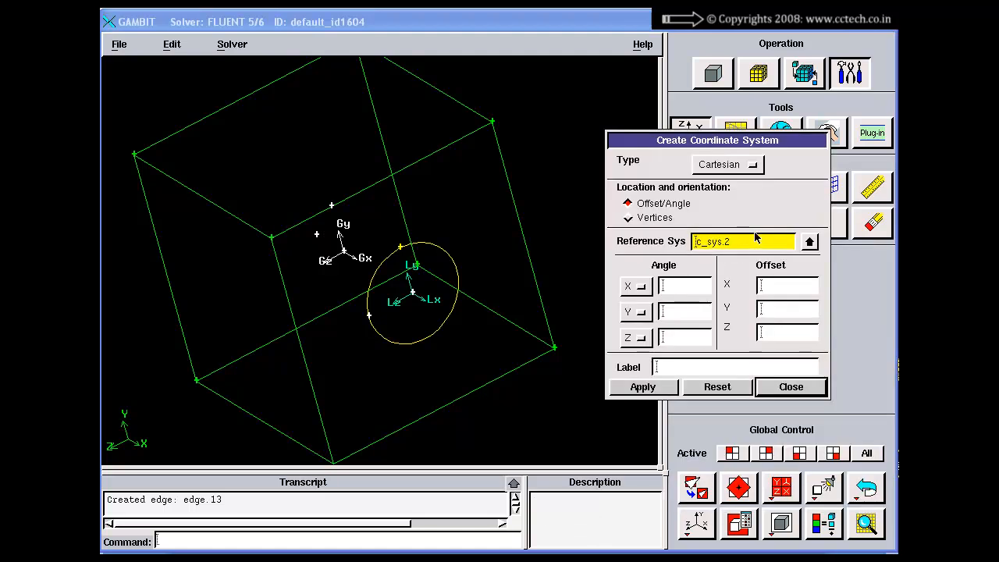
click(779, 286)
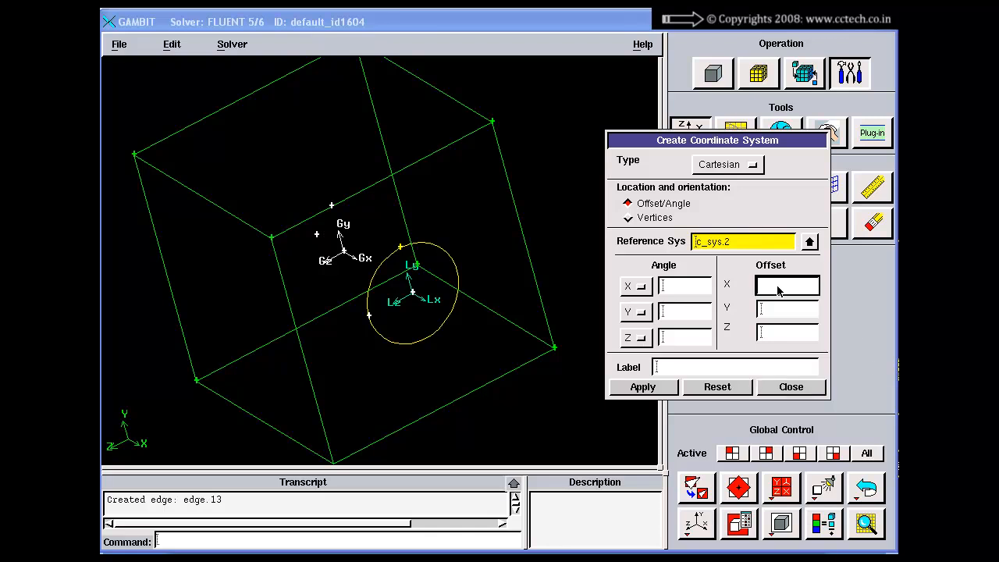
click(747, 248)
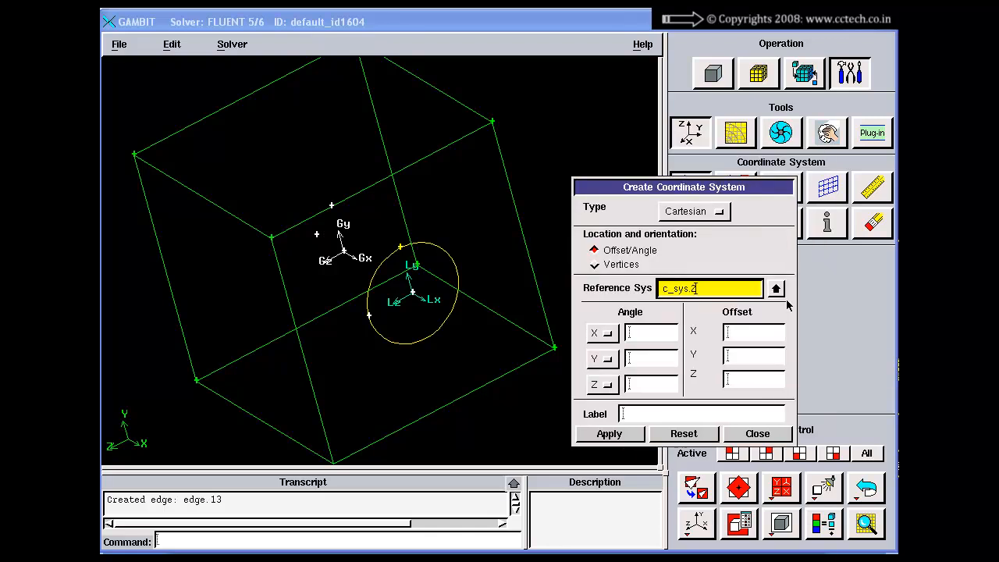
click(776, 289)
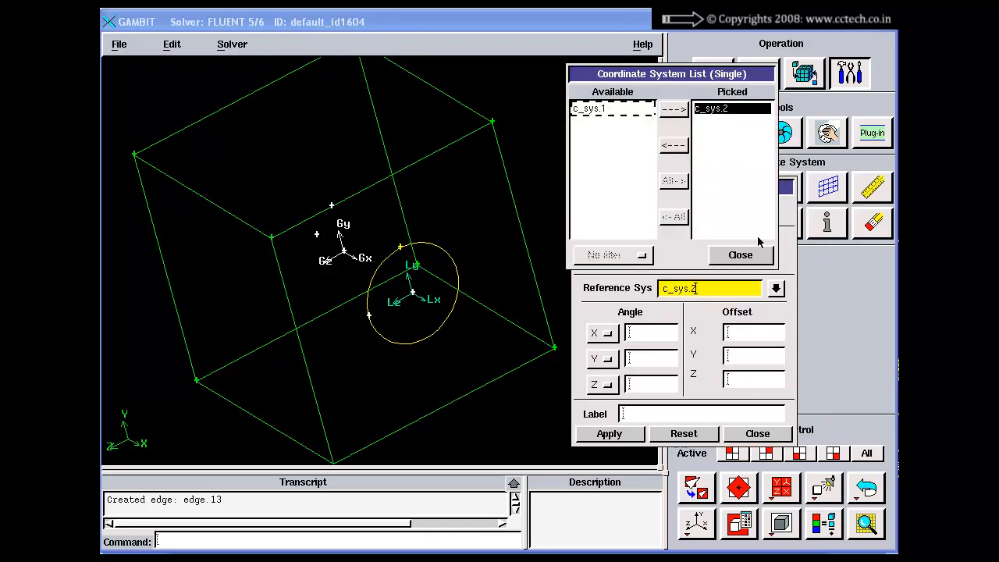
click(634, 109)
click(670, 110)
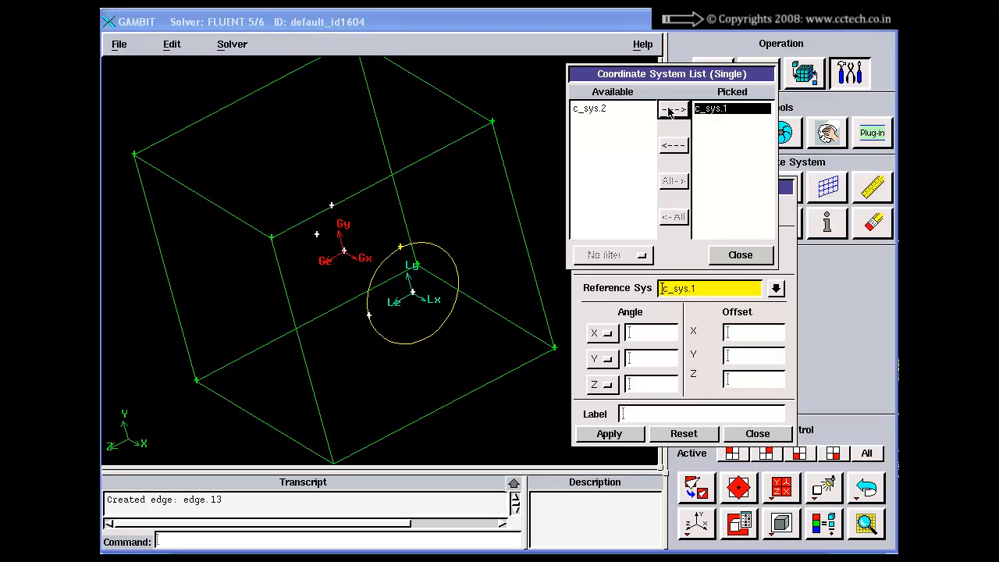
click(616, 110)
click(664, 110)
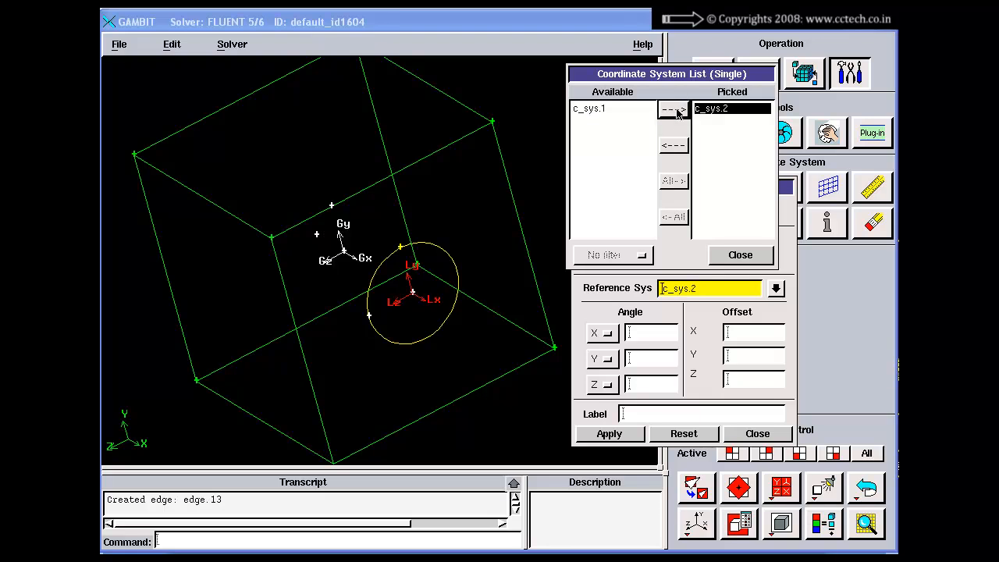
click(748, 256)
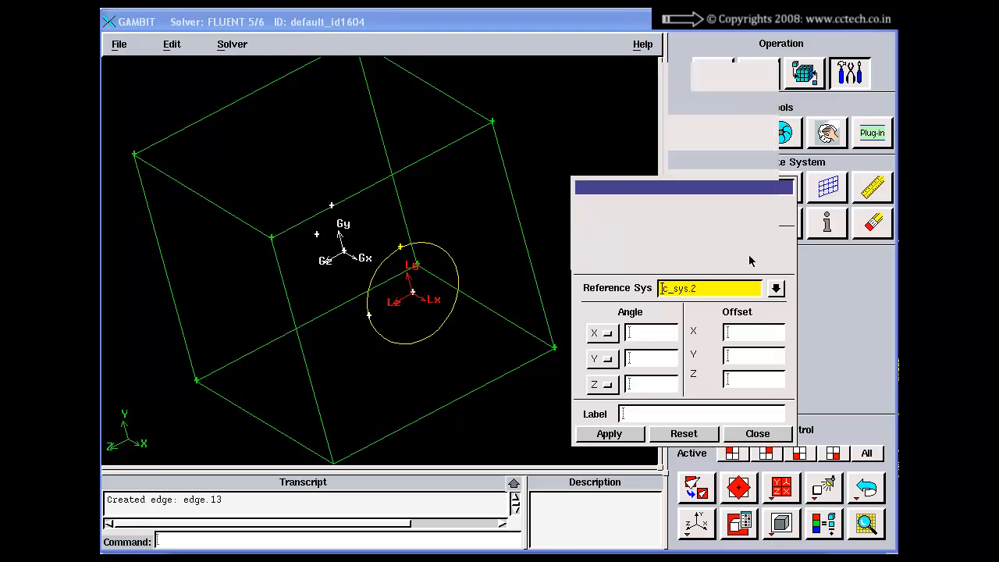
Create the coordinate system with an offset of X 5, Y 0 and Z 0 from c_sys.2
click(739, 335)
text(5)
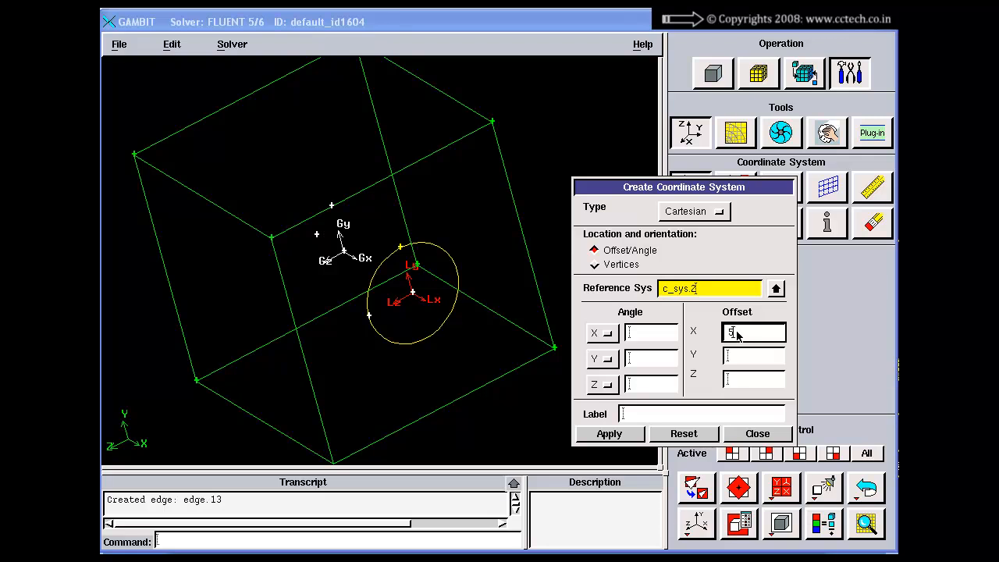
click(739, 359)
text(0)
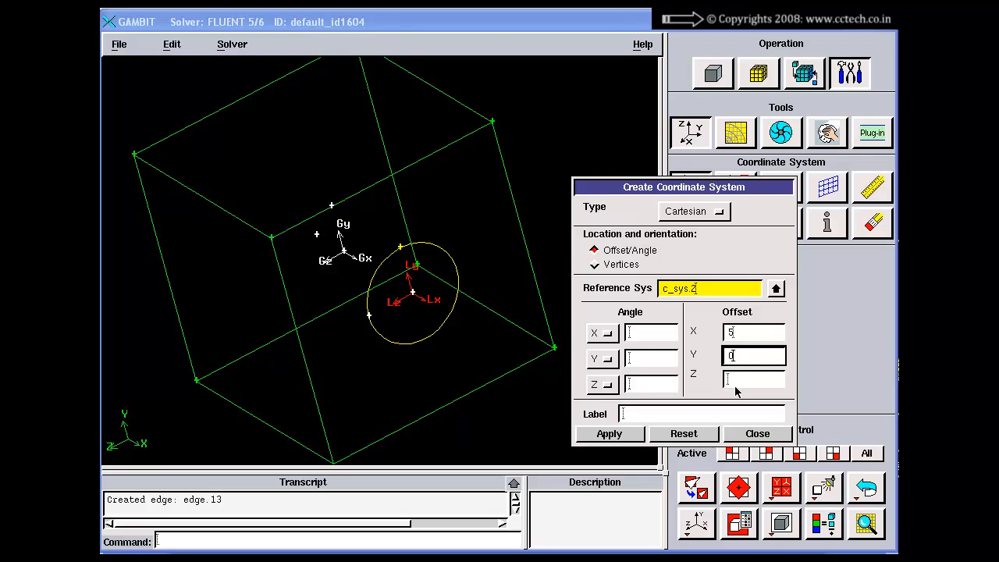
click(736, 382)
text(0)
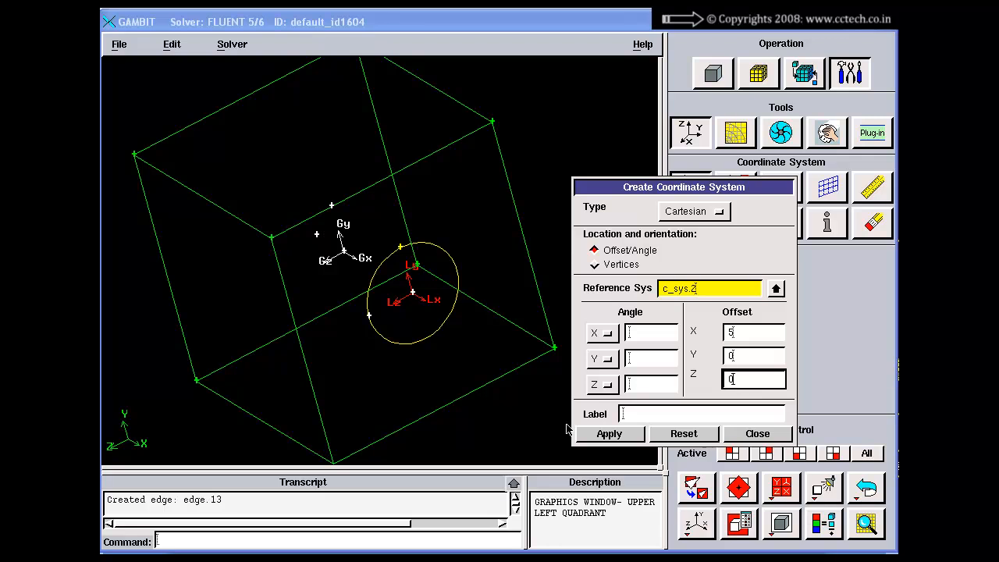
click(610, 434)
Inspect the position of the new local axes relative to the circle, the earlier axes and the brick from several angles
drag(438, 334, 428, 325)
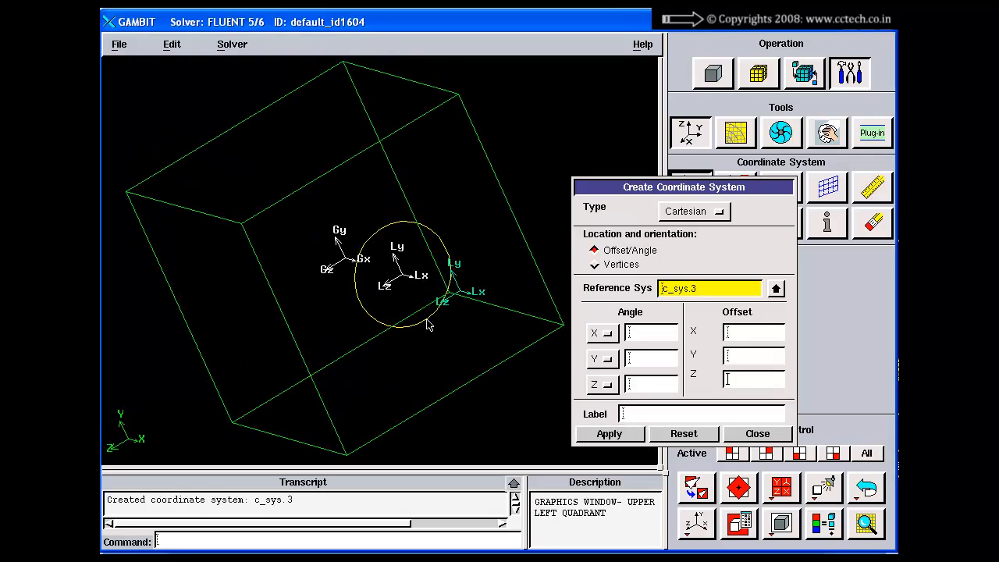
right_drag(434, 334, 475, 333)
drag(474, 333, 477, 244)
right_drag(477, 244, 488, 334)
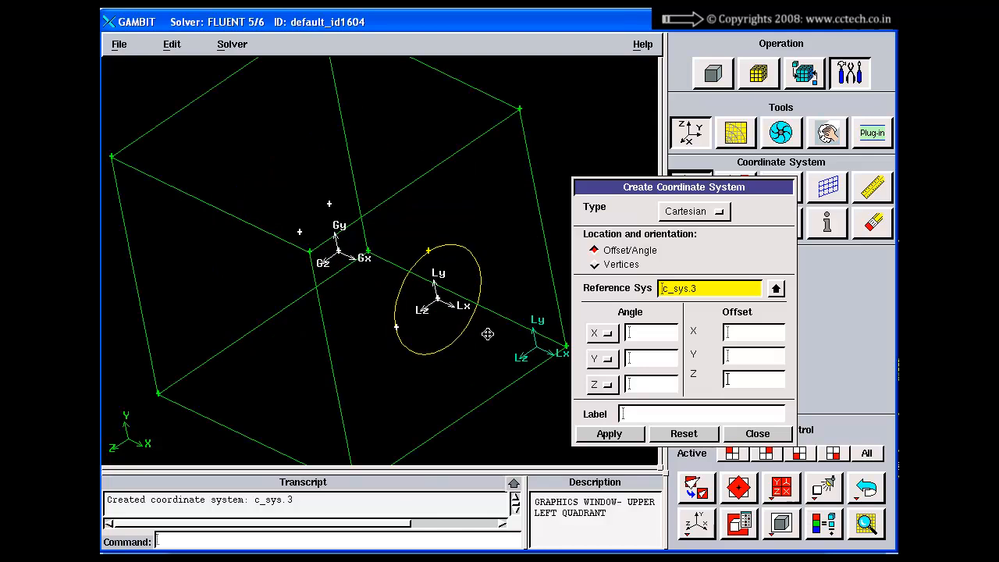
middle_drag(488, 334, 485, 330)
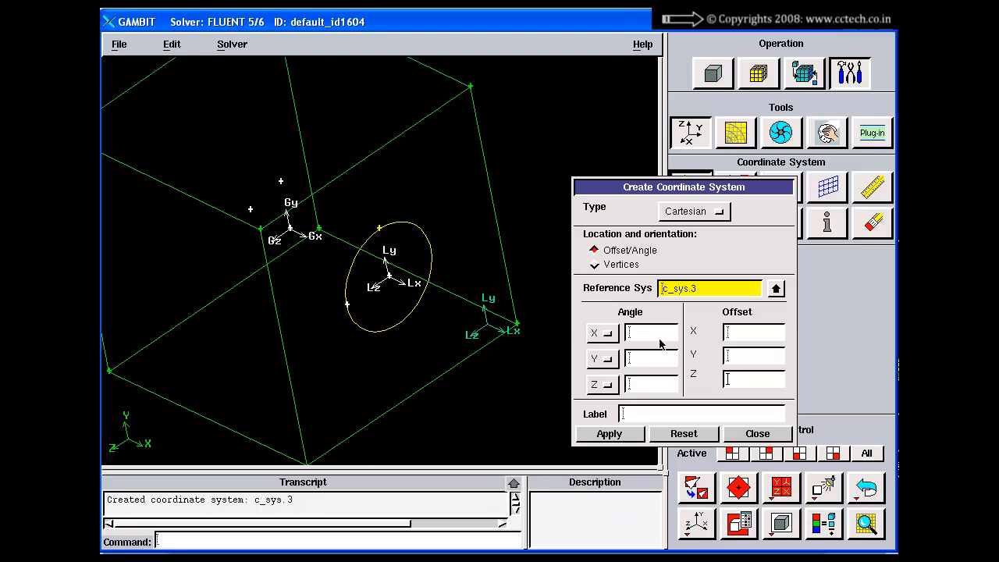
Create a Cartesian coordinate system referenced to c_sys.3 with a rotation angle of 30 about X
click(745, 335)
click(737, 357)
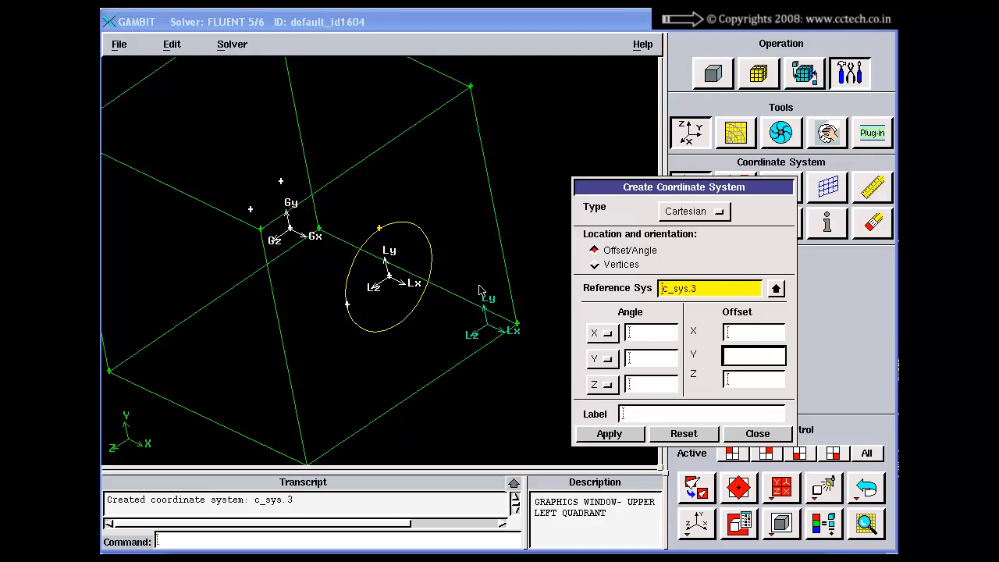
right_drag(445, 350, 436, 302)
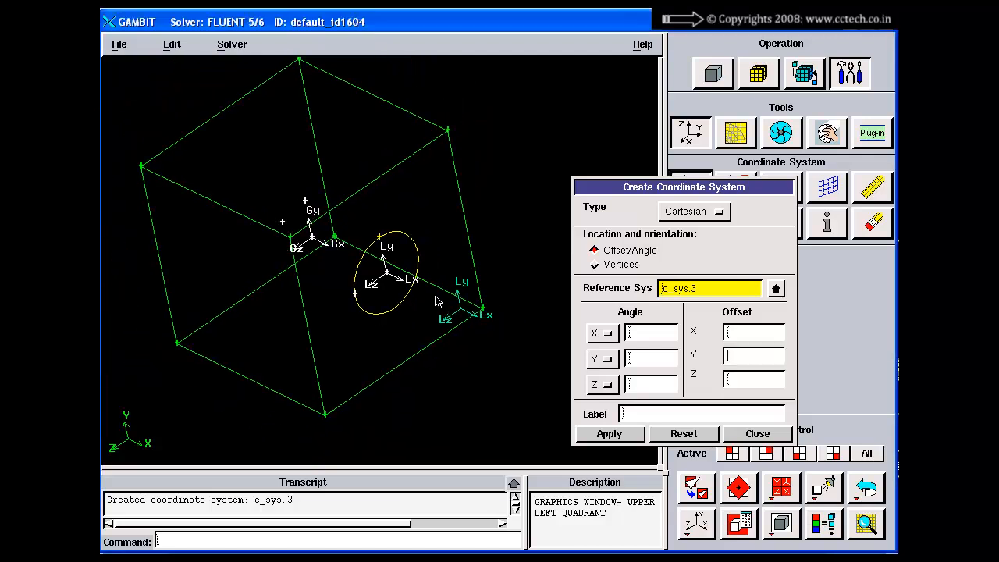
middle_drag(435, 302, 447, 253)
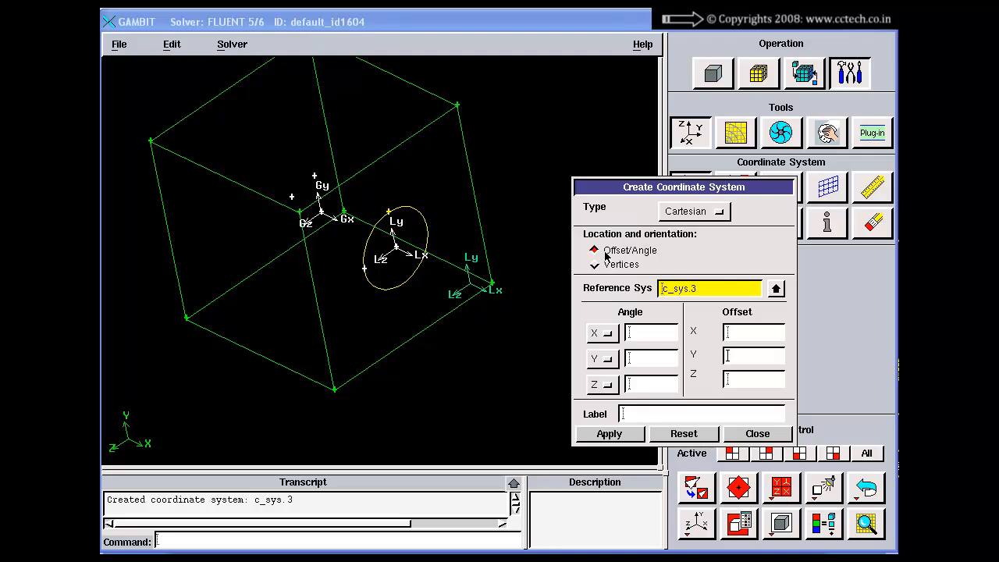
click(638, 331)
right_drag(490, 276, 495, 318)
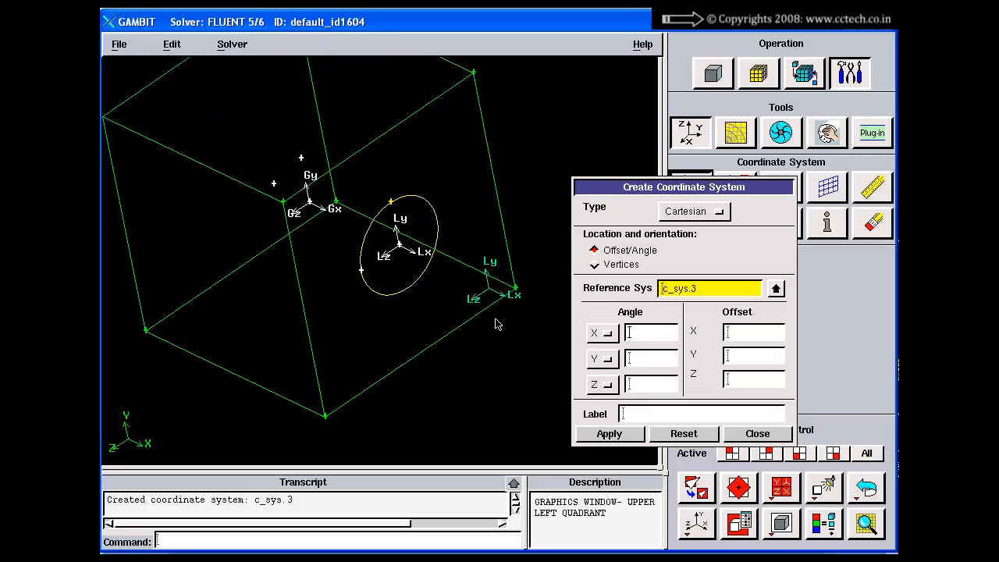
middle_drag(494, 309, 395, 287)
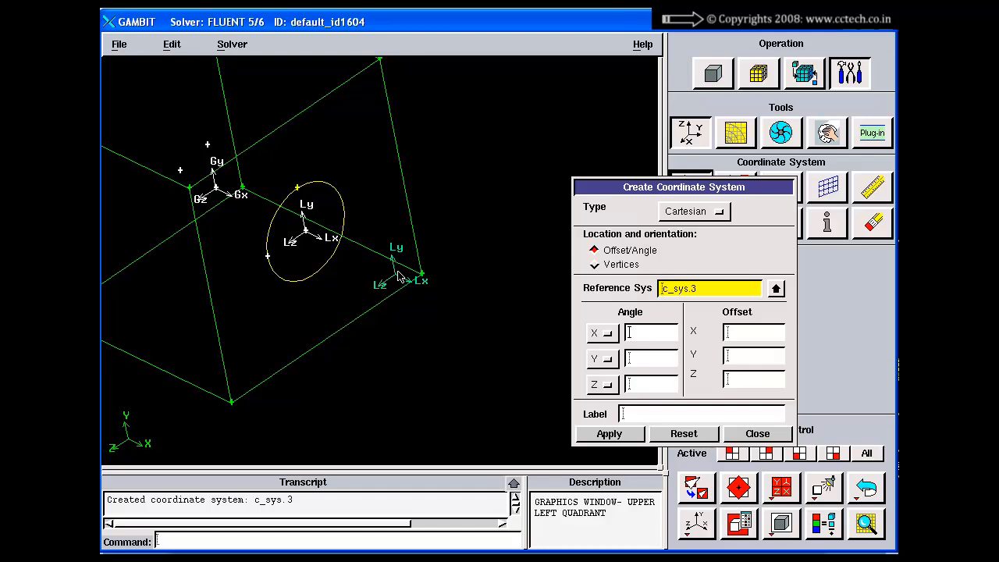
click(644, 340)
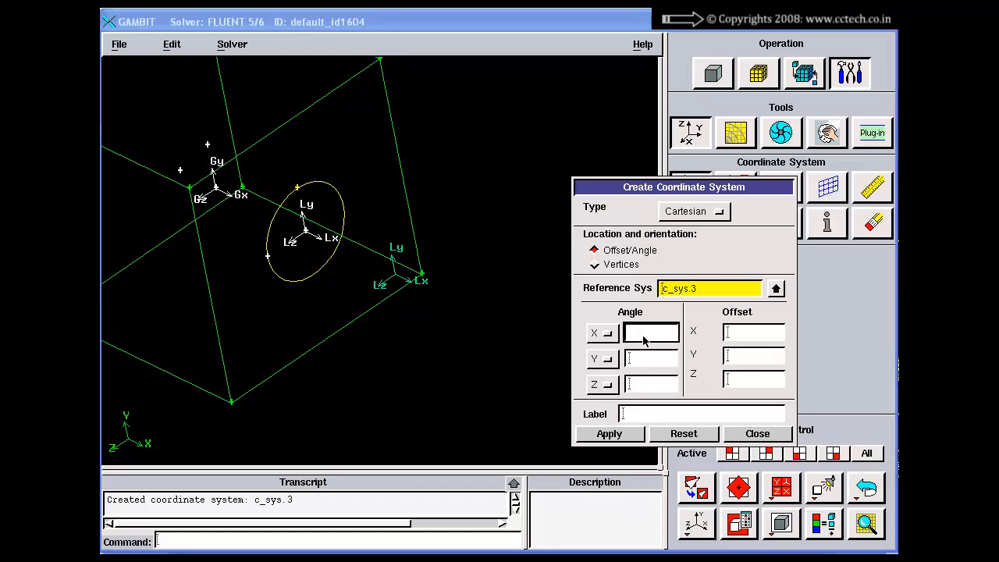
text(0)
click(613, 435)
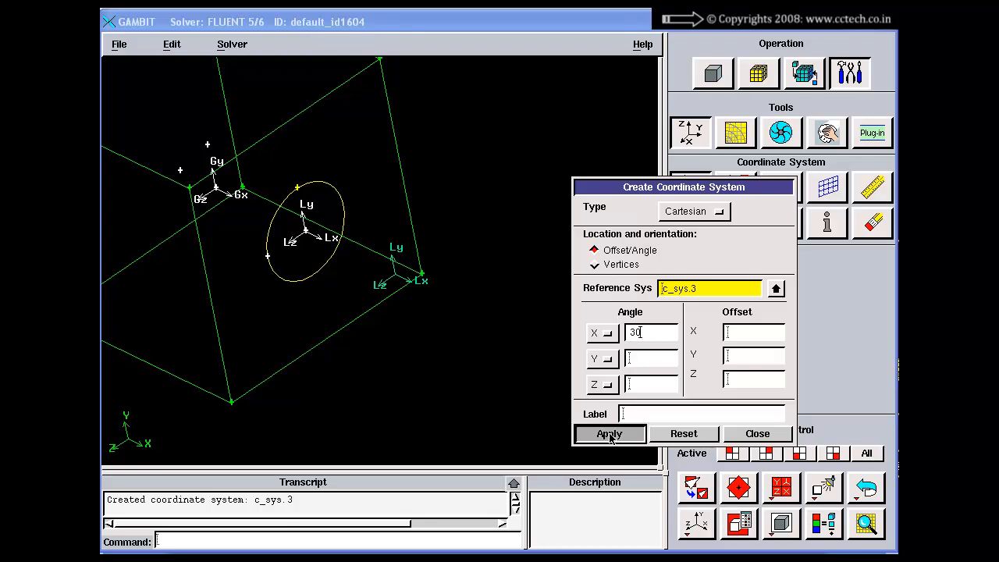
Inspect the rotated local axes against the c_sys.3 axes and reset the coordinate system form
right_drag(435, 303, 398, 375)
middle_drag(403, 270, 334, 239)
right_drag(334, 239, 383, 351)
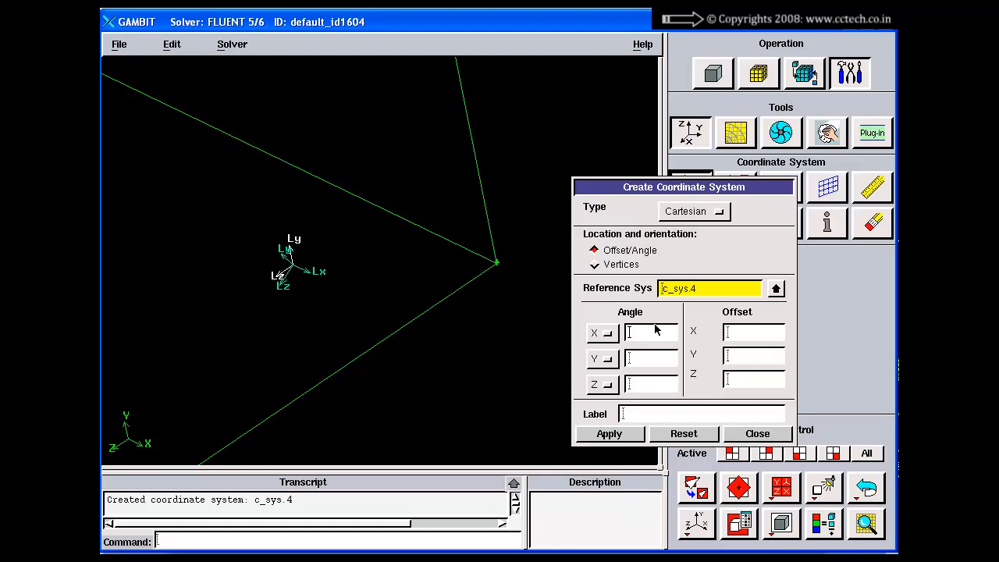
drag(709, 295, 663, 290)
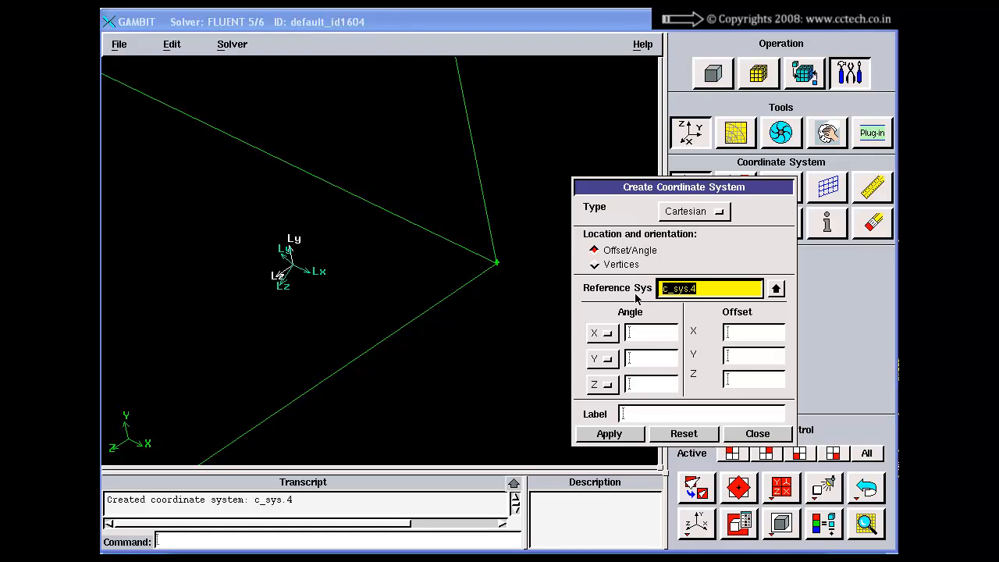
click(702, 292)
click(679, 437)
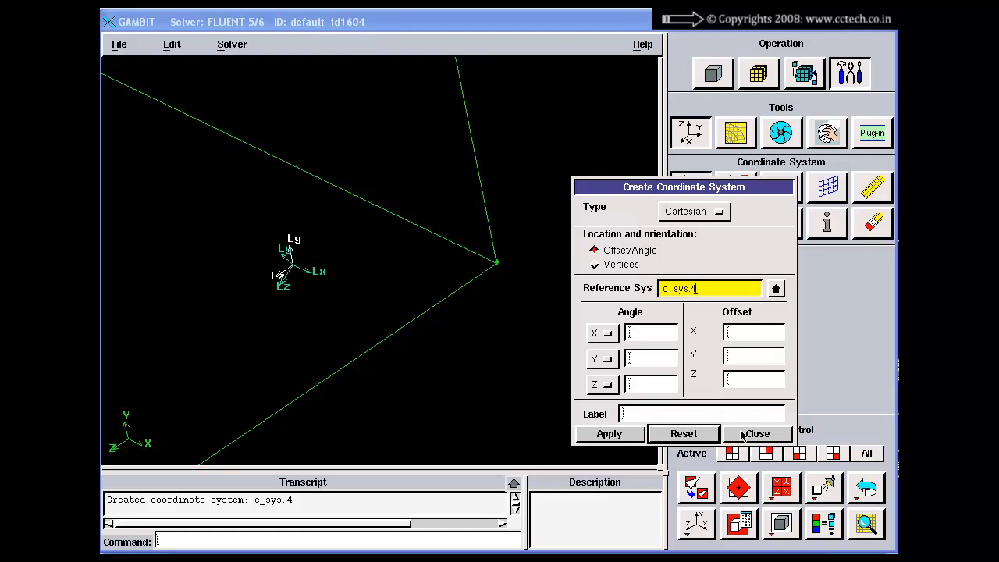
Switch the new coordinate system's location and orientation to Vertices and go over its origin, X axis and XY plane inputs
click(595, 265)
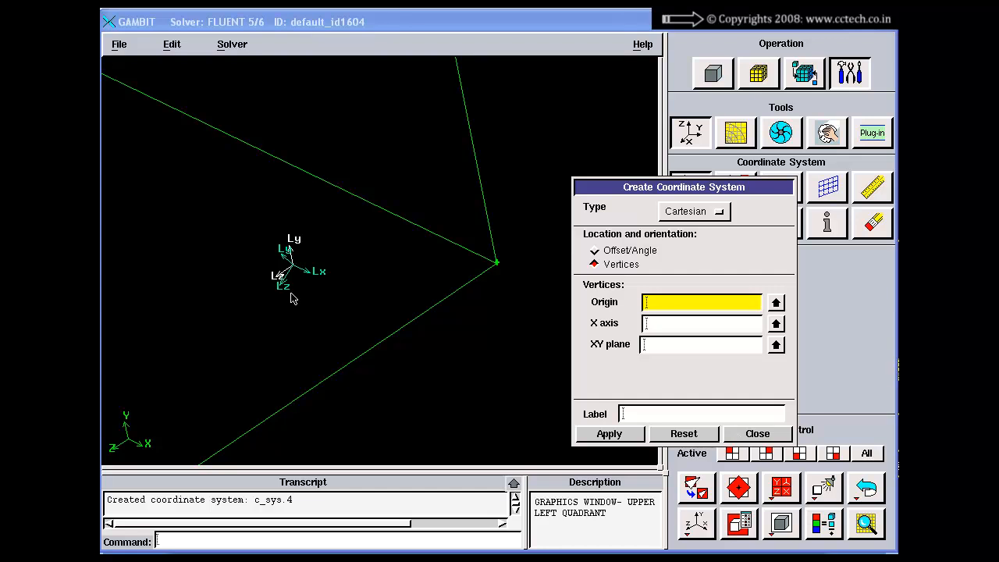
drag(318, 358, 403, 190)
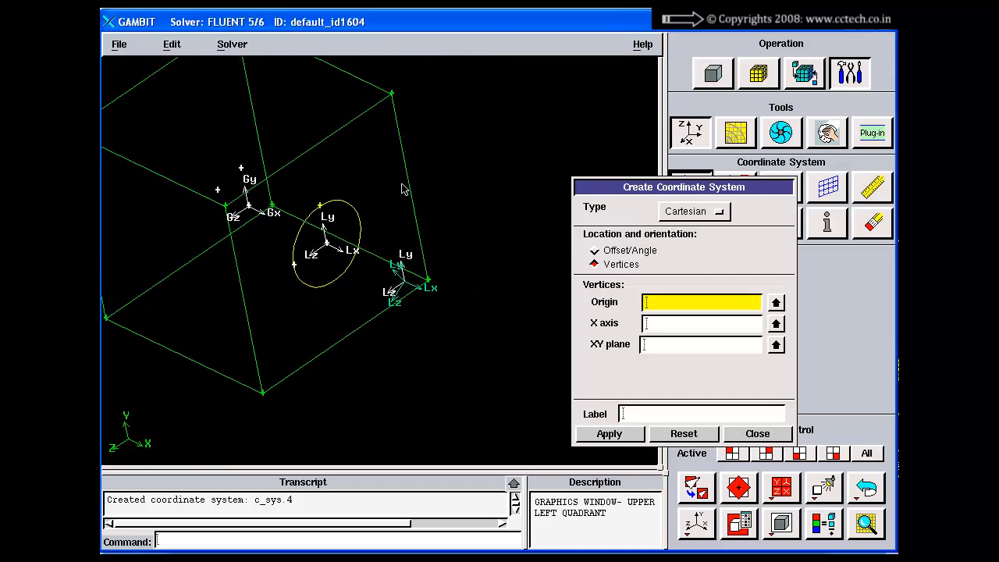
middle_drag(402, 189, 460, 211)
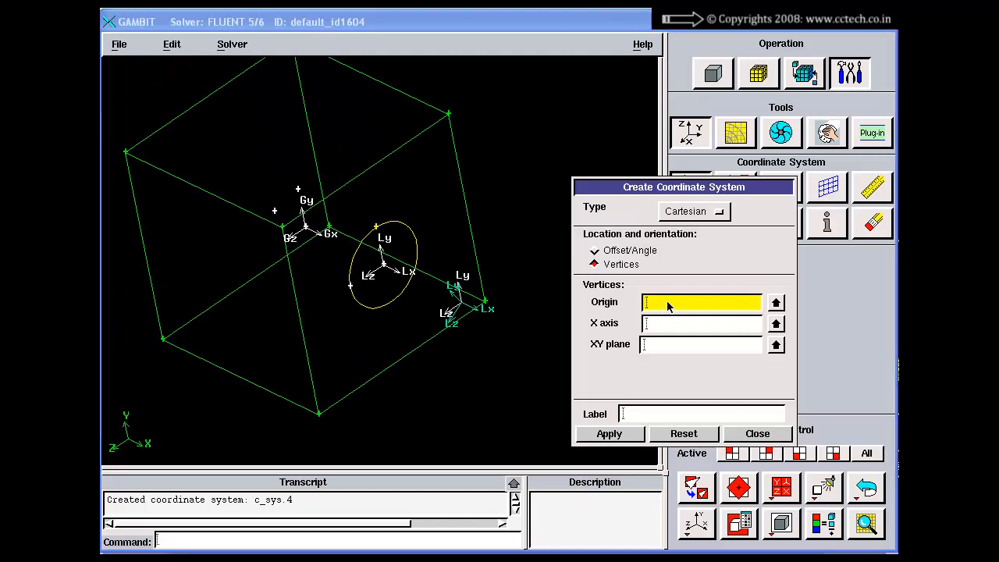
click(662, 326)
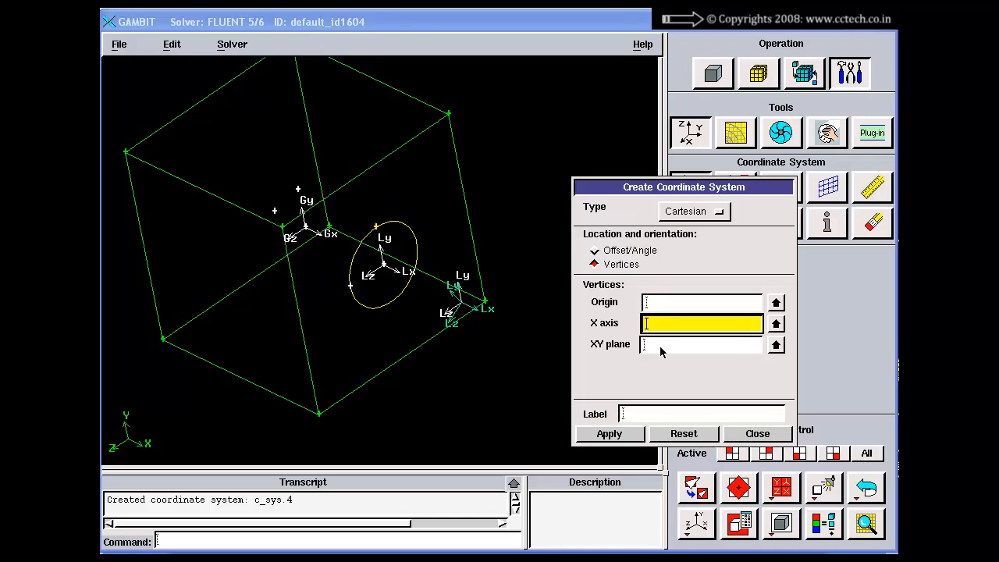
click(659, 347)
click(658, 303)
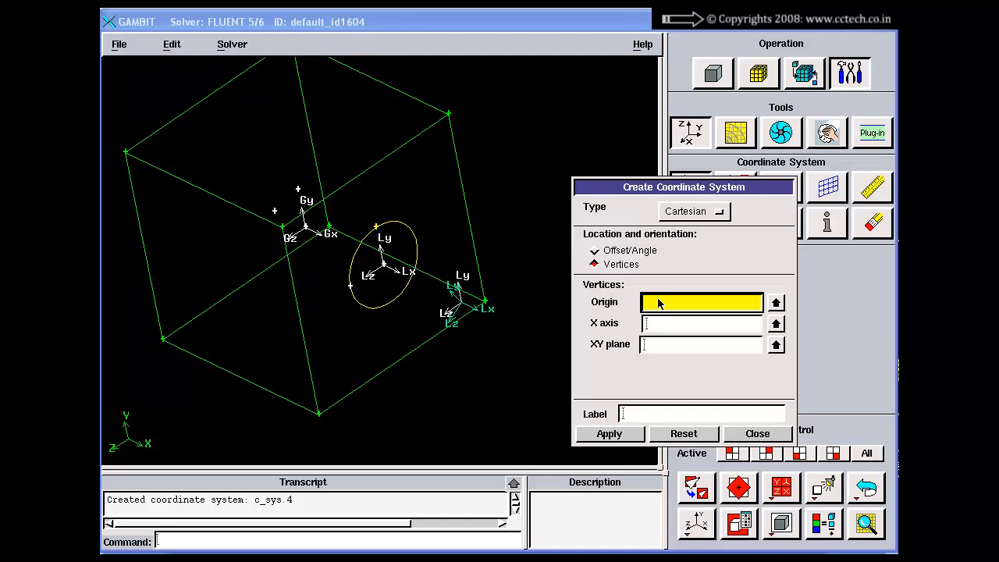
click(665, 326)
click(662, 303)
Create the coordinate system with vertex.6 as origin, vertex.2 for the X axis and the brick's lower corner vertex nearest Gx for the XY plane
drag(225, 312, 330, 303)
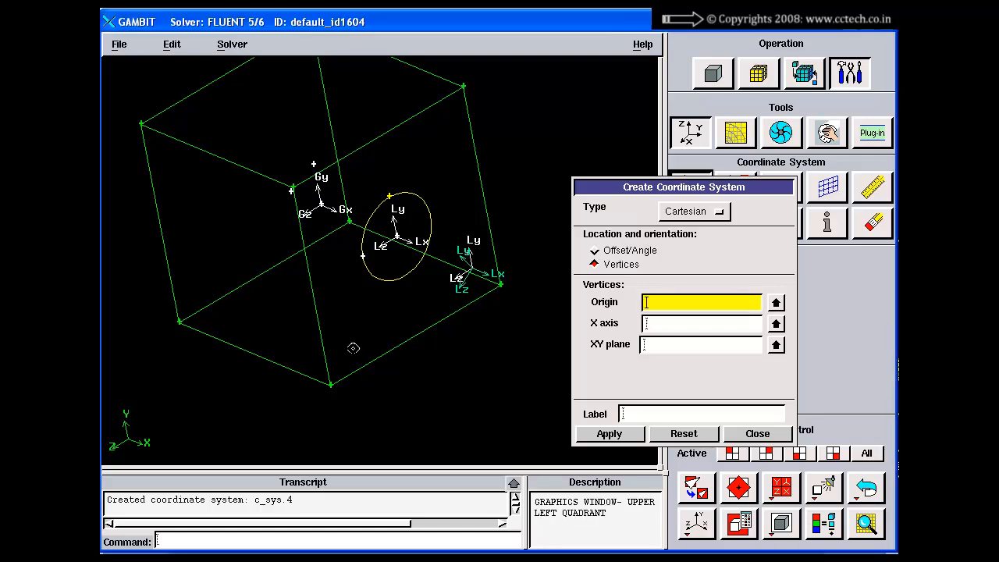
shift+click(331, 384)
shift+right_click(382, 385)
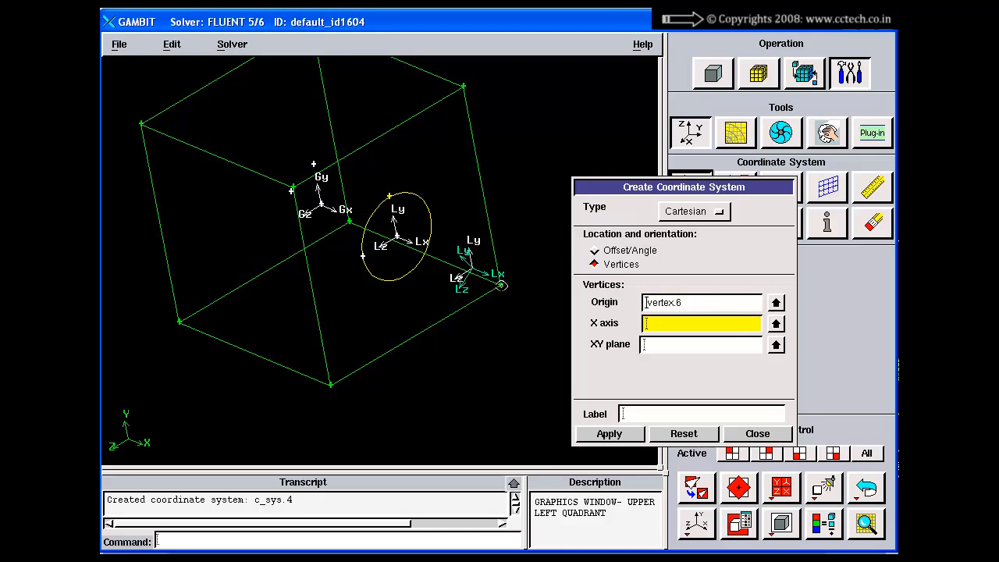
shift+click(501, 286)
shift+right_click(502, 284)
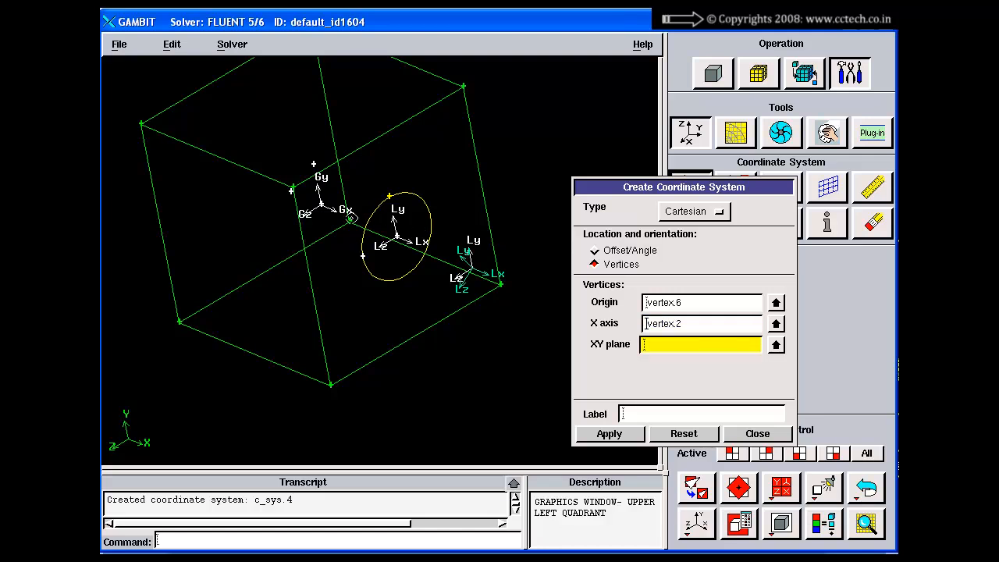
shift+click(350, 219)
shift+right_click(377, 189)
Inspect the new local axes at the brick's lowest corner, and reset and close the coordinate system form
middle_drag(464, 341, 462, 251)
right_drag(438, 246, 431, 358)
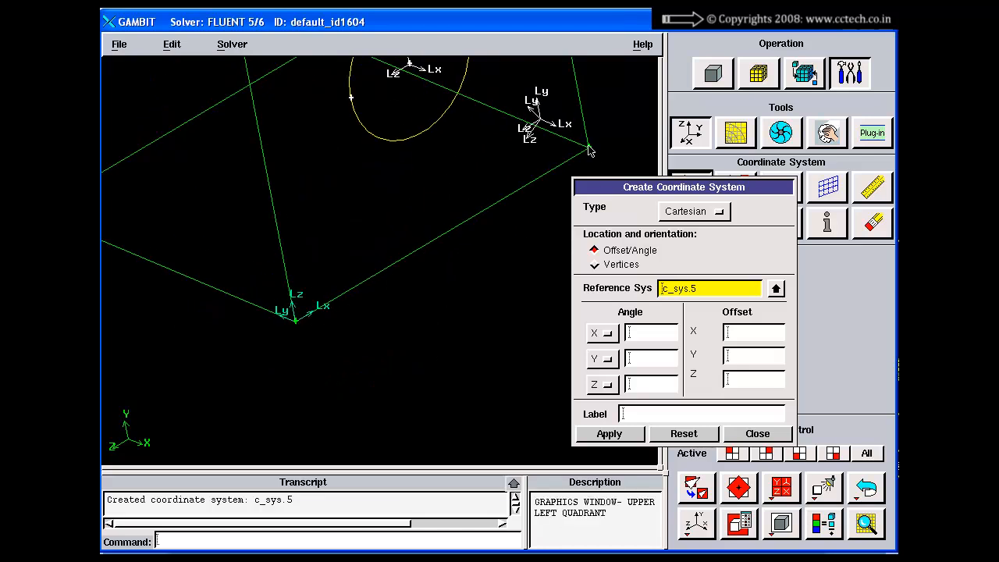
drag(317, 366, 316, 296)
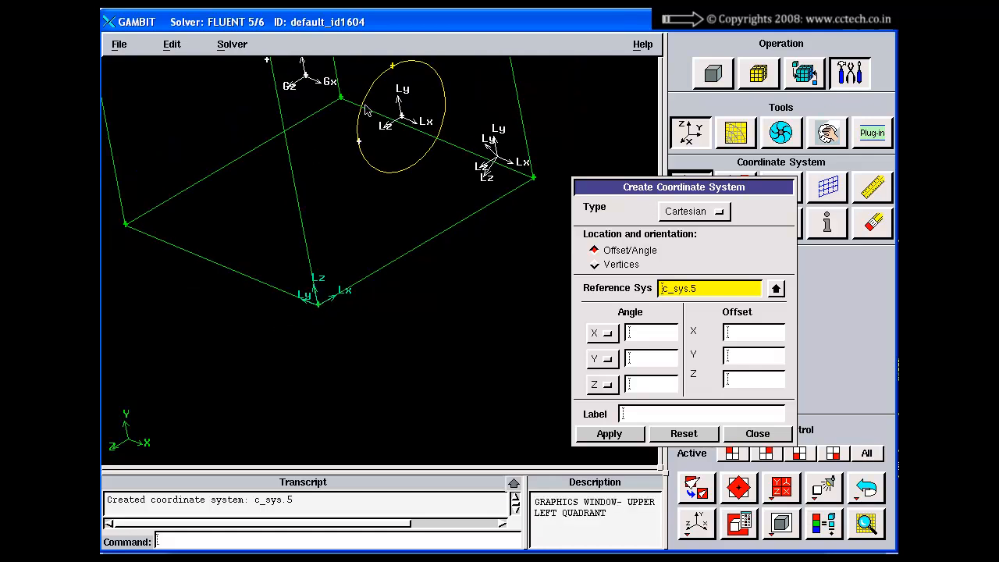
middle_drag(365, 138, 365, 252)
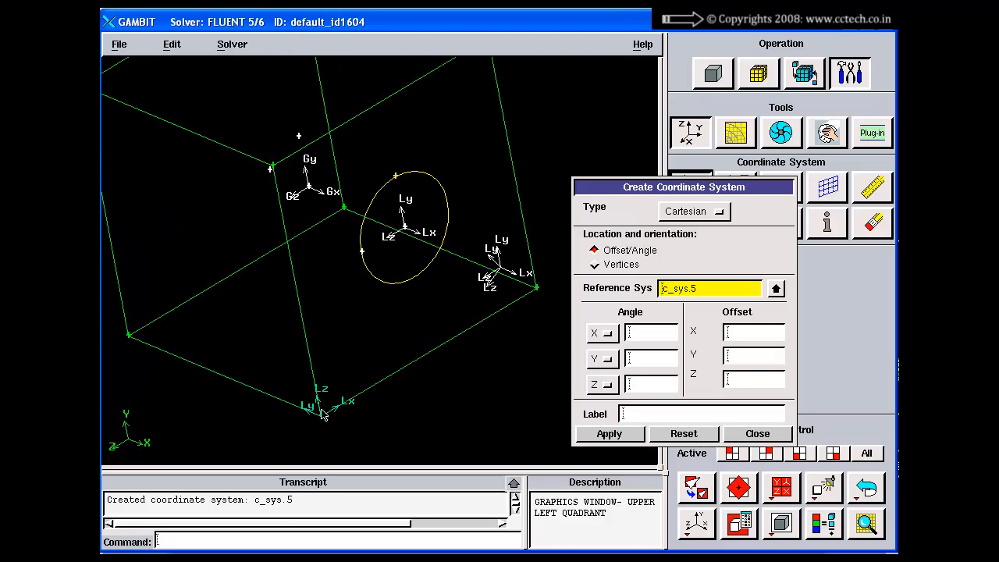
click(713, 293)
click(665, 334)
click(647, 356)
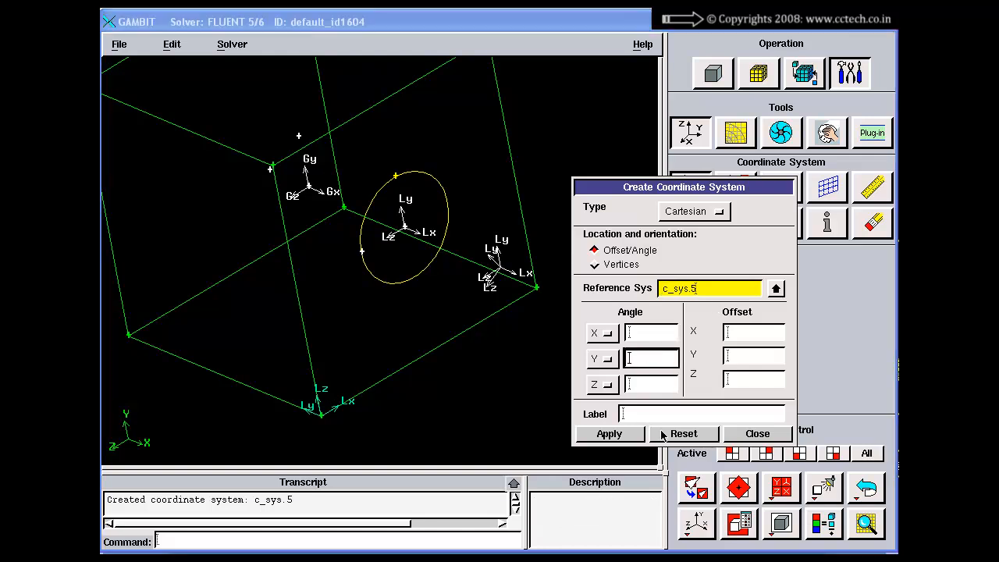
click(670, 435)
click(751, 438)
right_drag(521, 340, 511, 309)
Start a new real vertex and pick c_sys.4 as its coordinate system
click(713, 74)
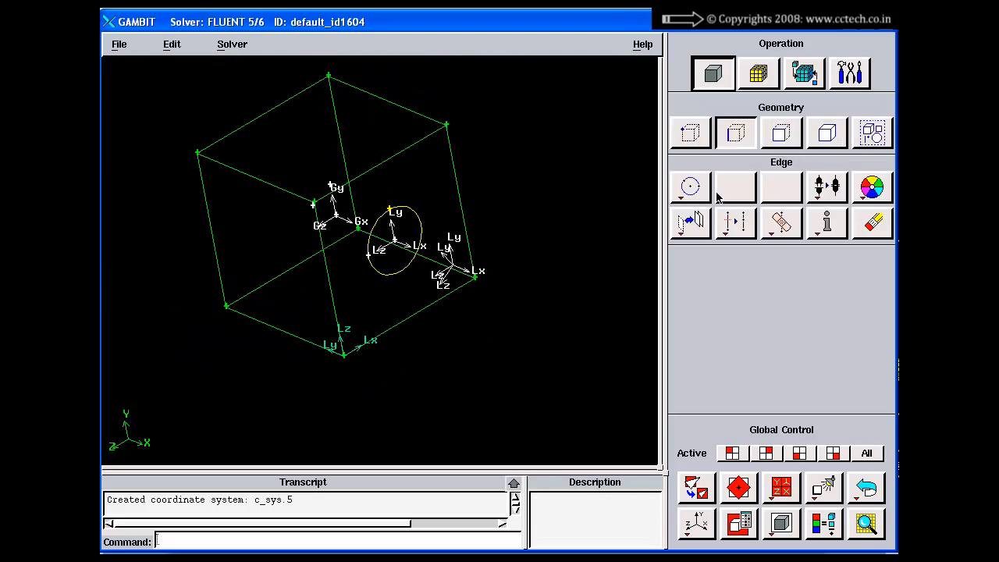
click(690, 133)
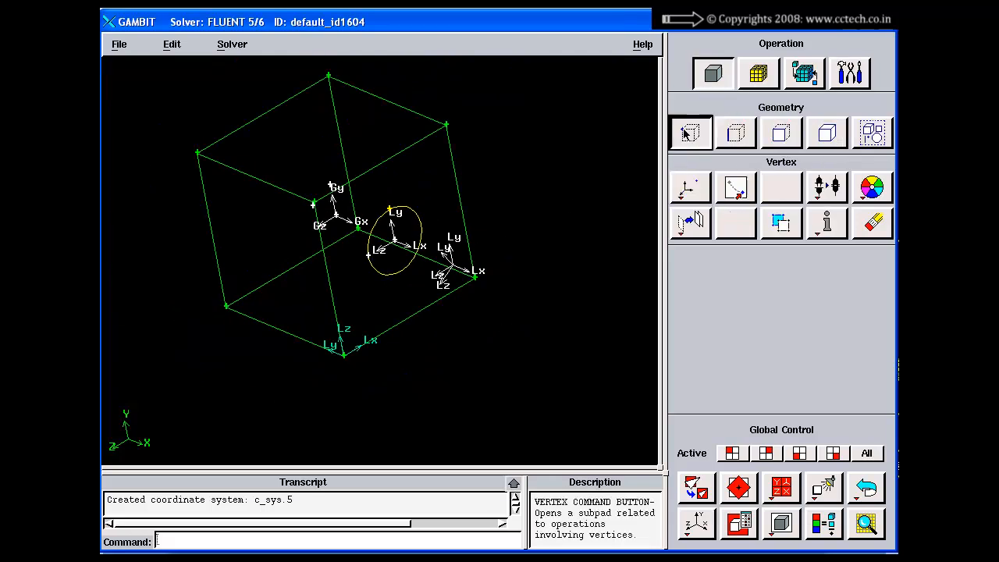
click(690, 187)
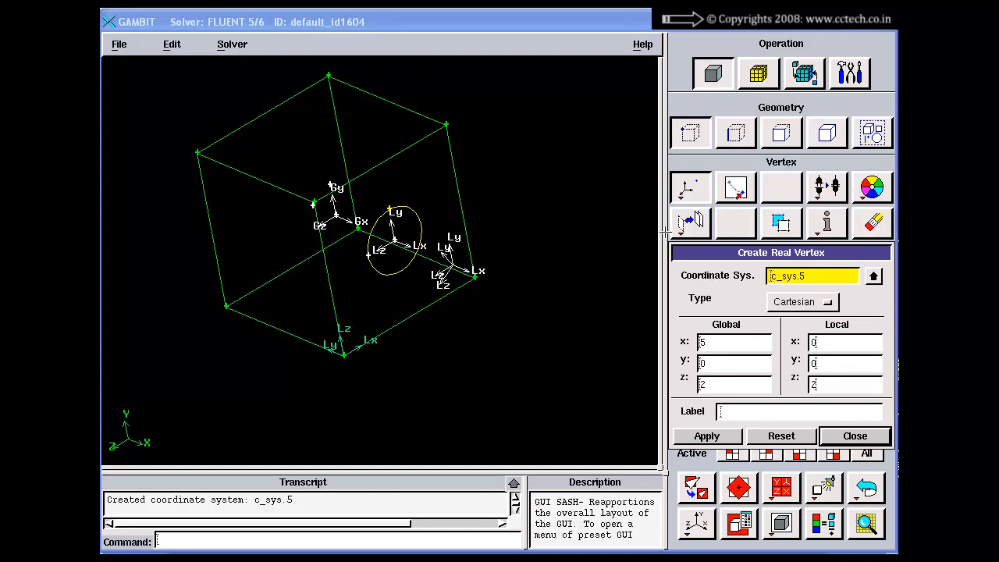
drag(706, 249, 622, 205)
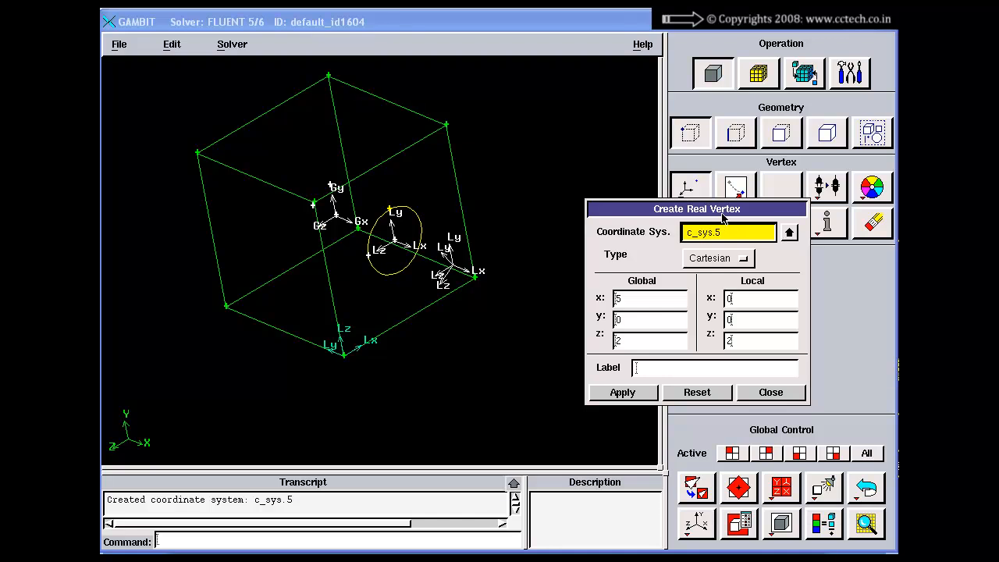
drag(723, 217, 723, 261)
click(790, 276)
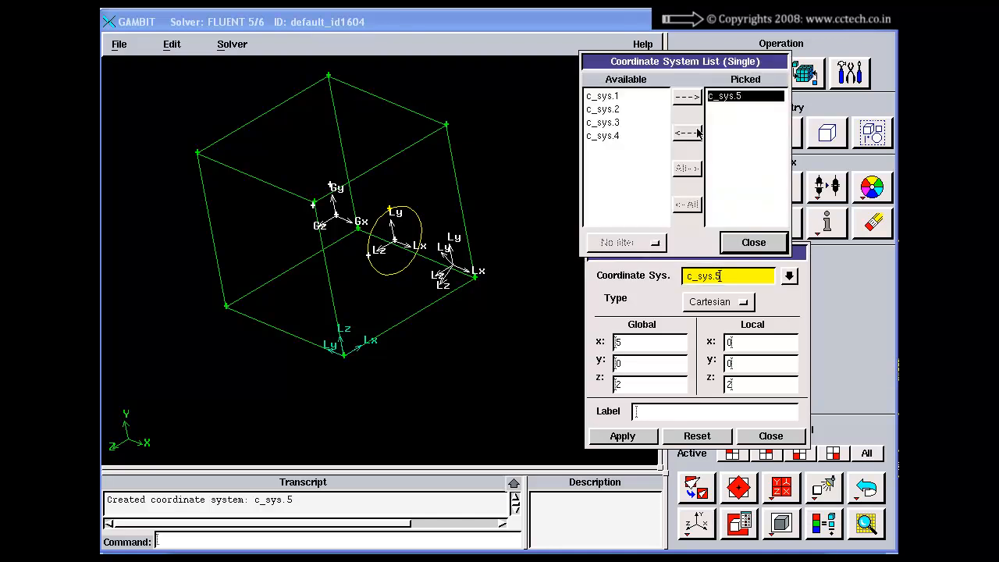
click(609, 136)
click(684, 97)
click(752, 241)
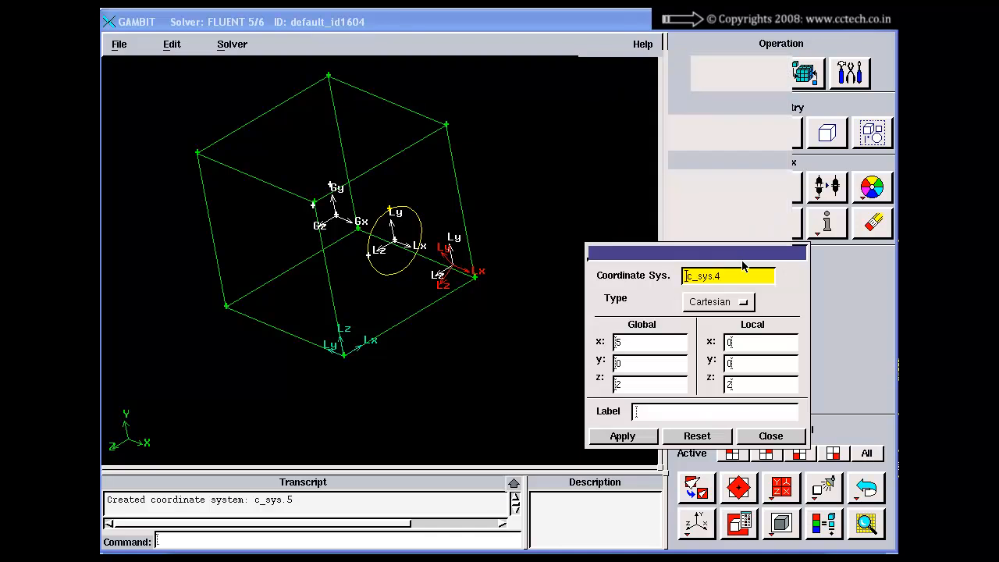
Go over the vertex's local coordinate inputs, and reset and close the form without creating a vertex
click(740, 348)
click(741, 369)
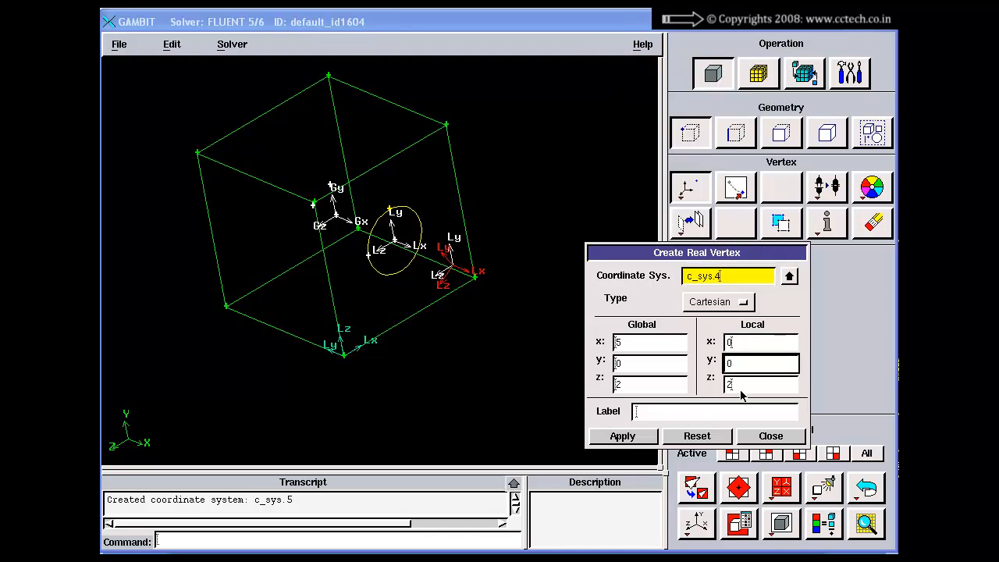
click(740, 390)
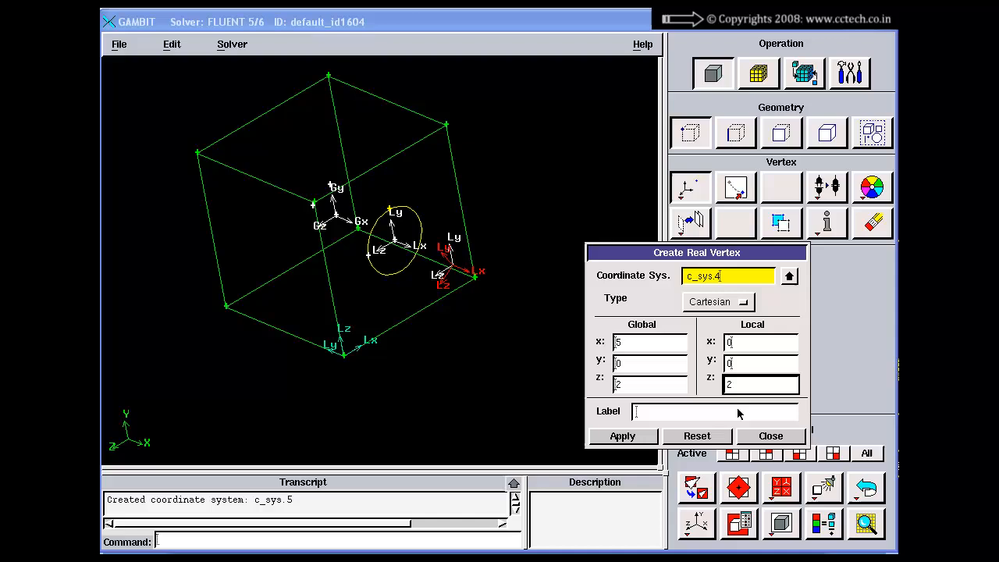
click(697, 436)
click(761, 437)
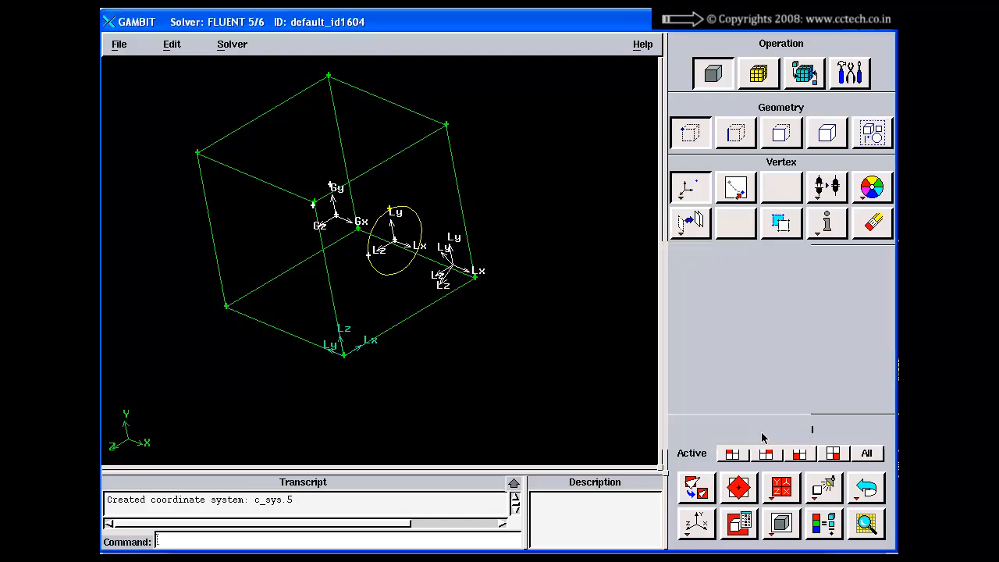
Look over the options for modifying a coordinate system, dismiss the form and view the whole brick
click(850, 73)
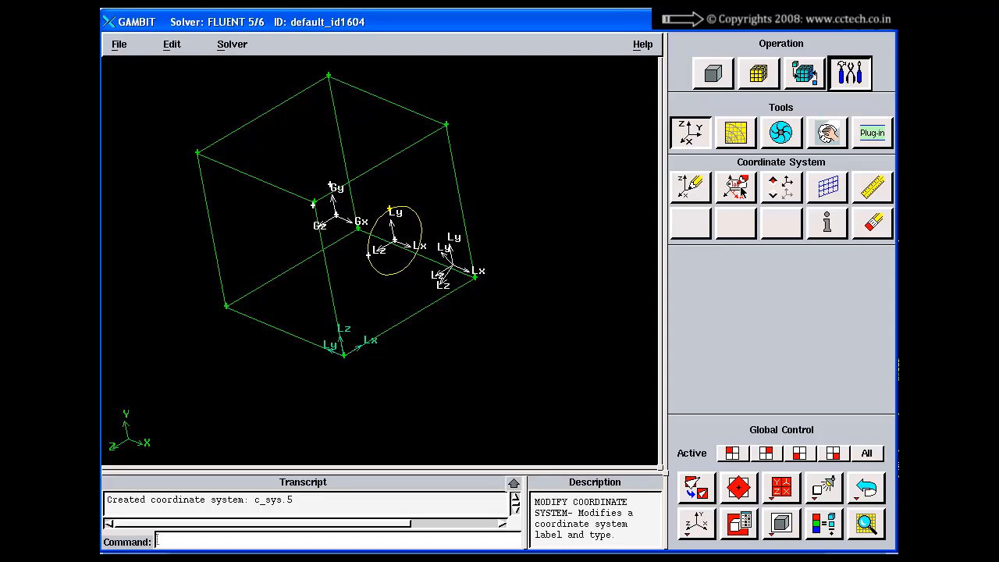
click(743, 191)
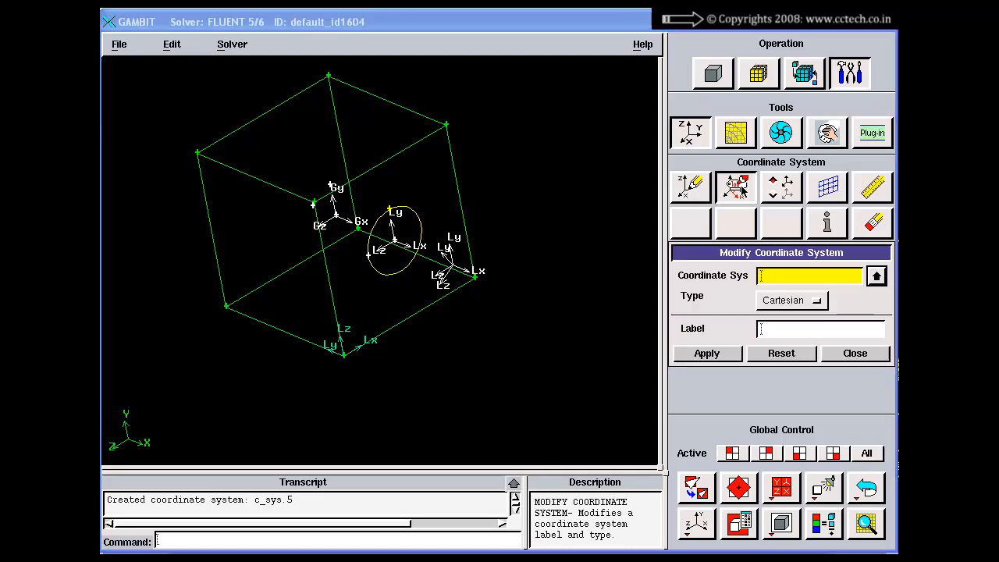
click(793, 354)
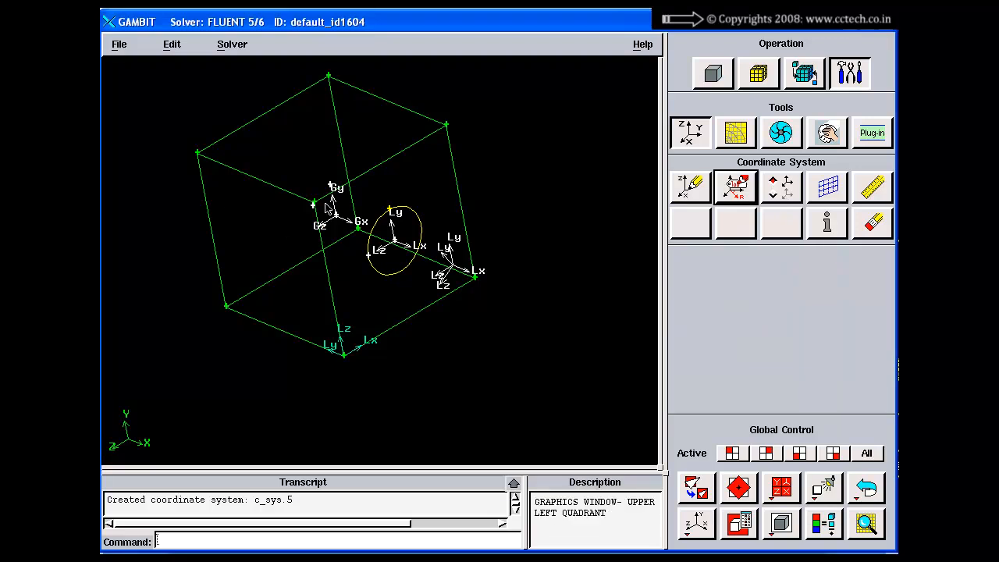
right_drag(329, 208, 369, 274)
middle_drag(370, 274, 452, 352)
right_drag(452, 352, 437, 239)
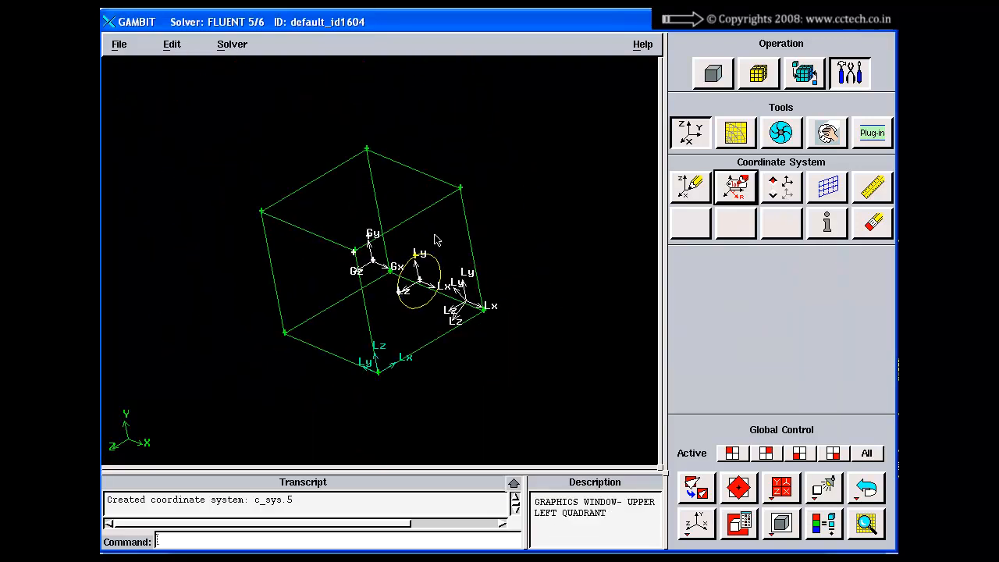
Activate the c_sys.2 local coordinate system at the circle's centre and close the activation form
click(781, 186)
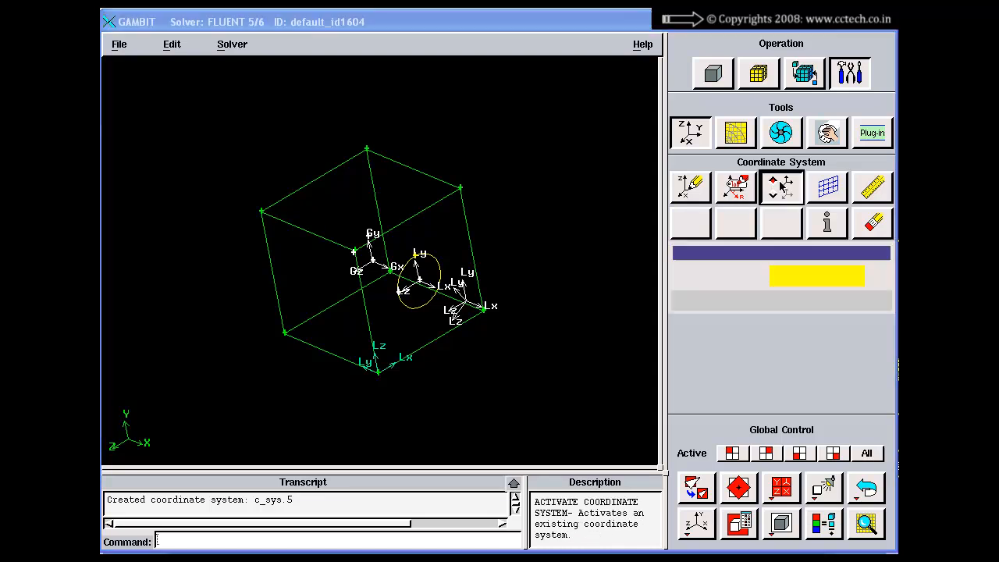
click(845, 305)
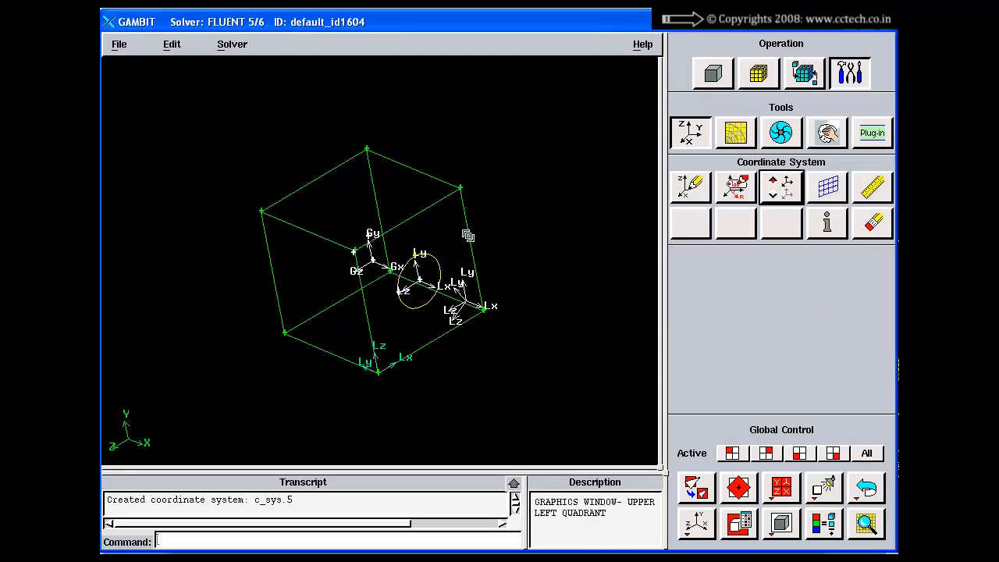
right_drag(466, 235, 474, 404)
middle_drag(469, 367, 426, 278)
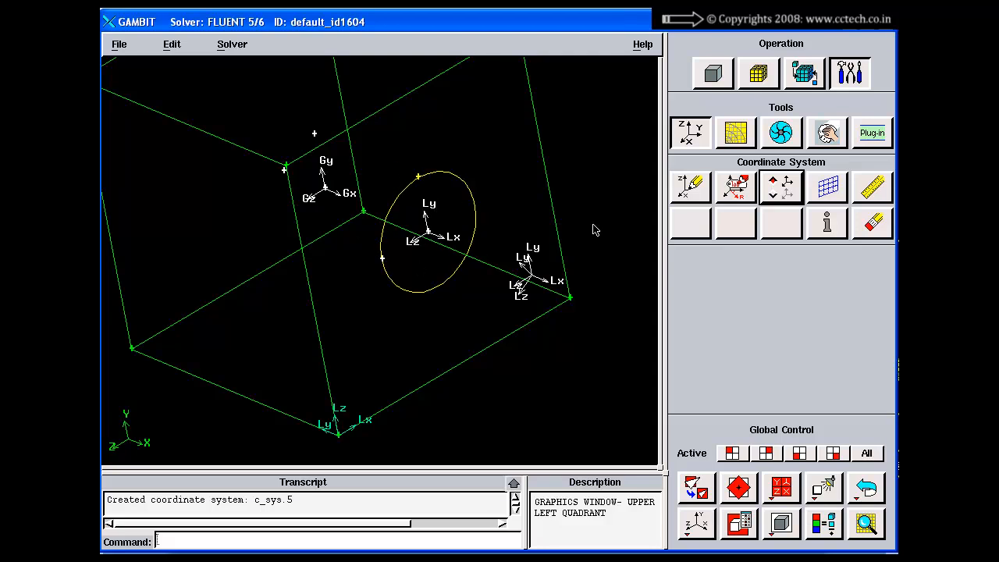
click(778, 190)
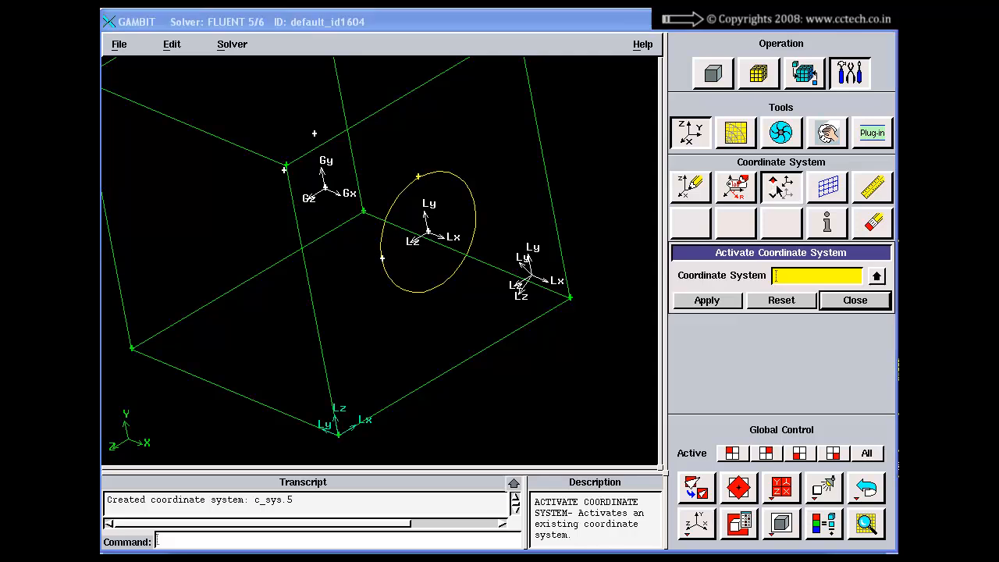
click(882, 278)
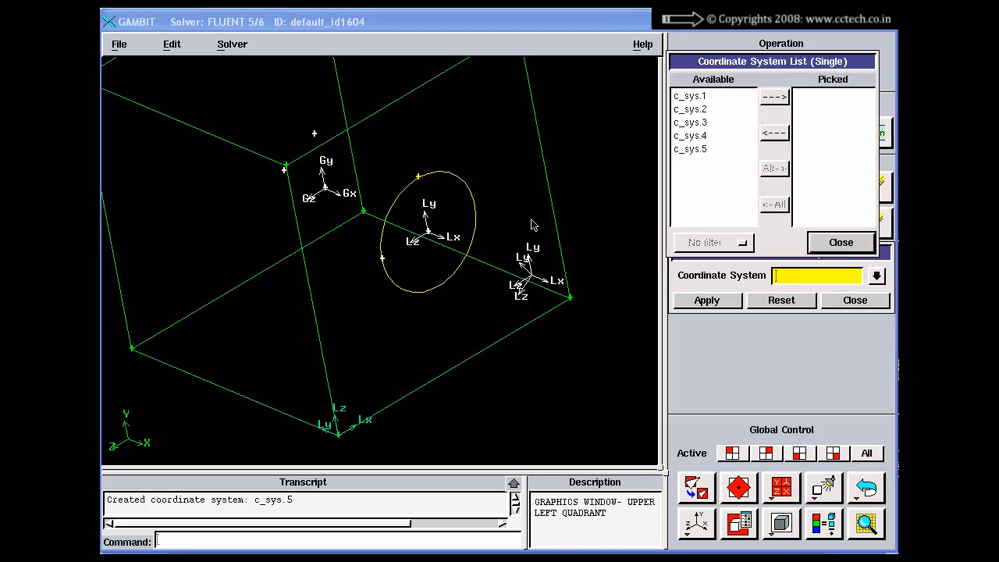
shift+click(425, 216)
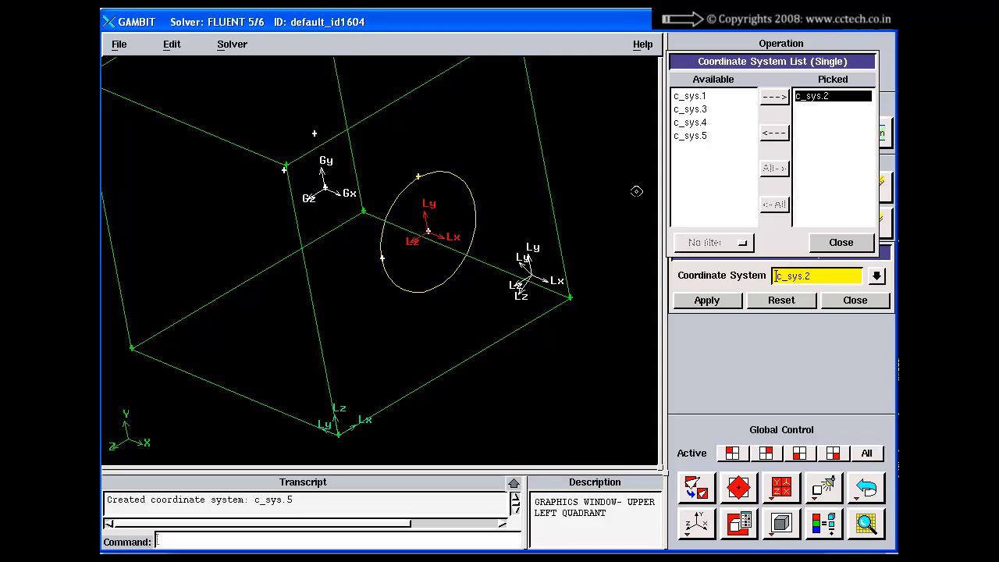
shift+middle_click(532, 177)
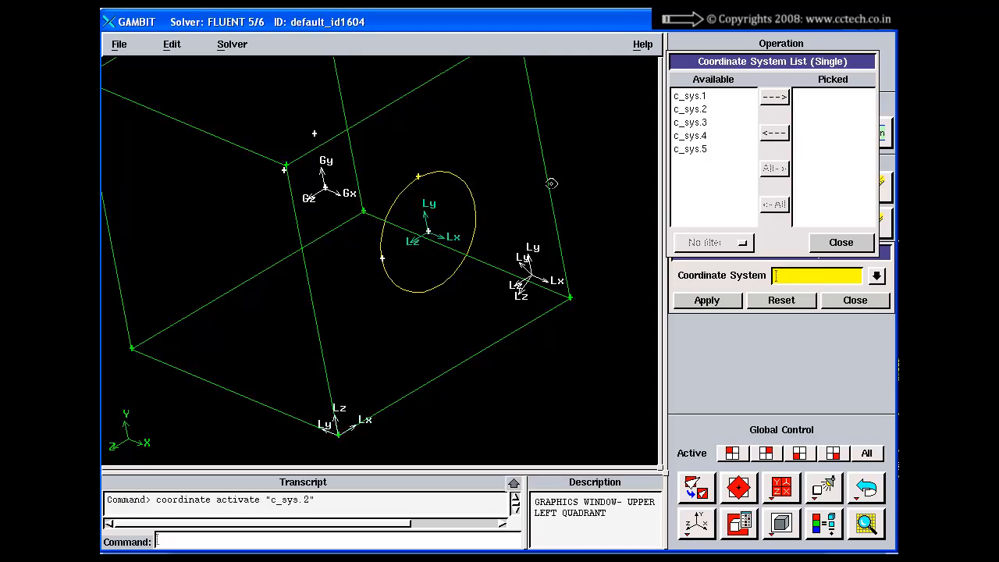
click(829, 247)
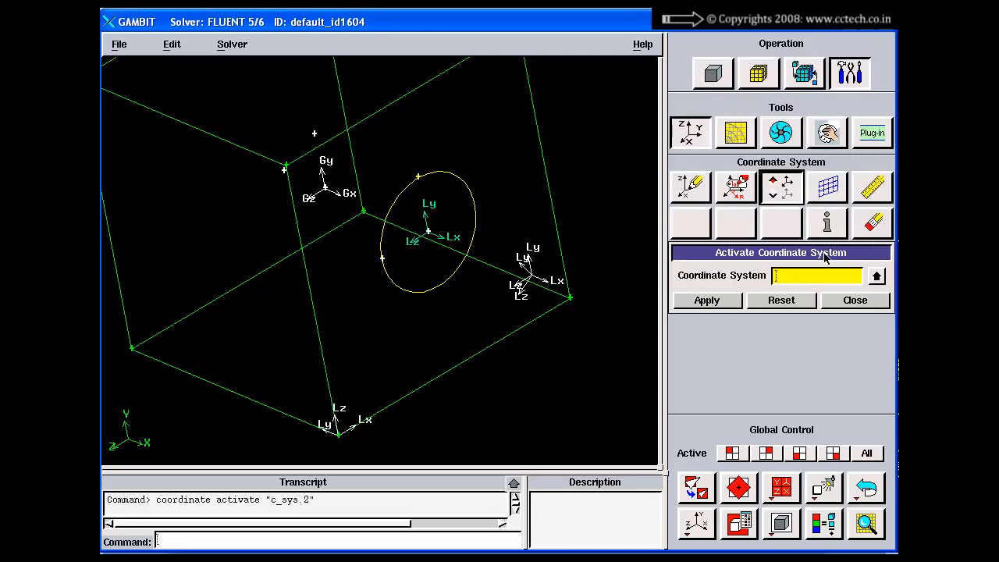
click(856, 300)
right_drag(471, 193, 442, 256)
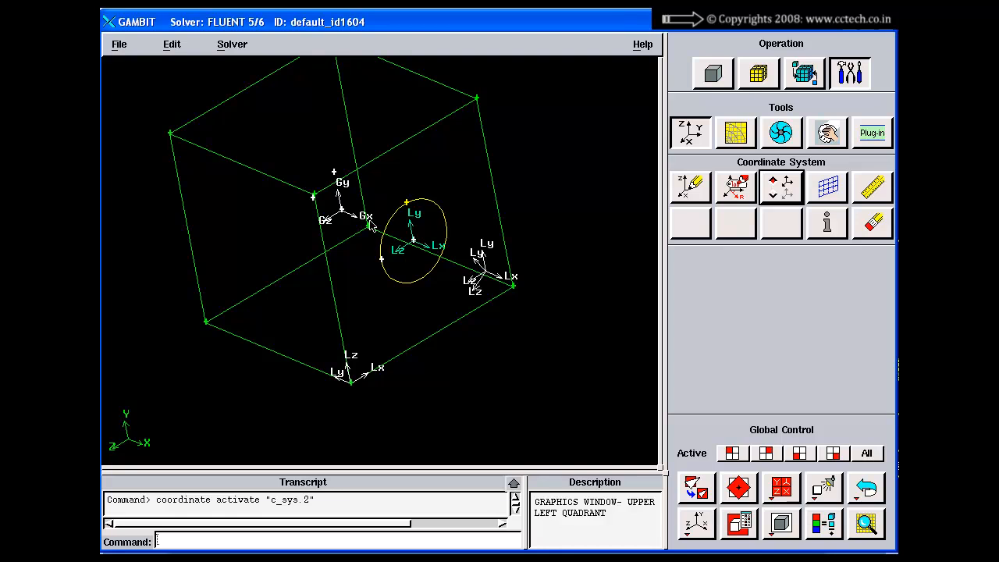
click(781, 189)
drag(785, 257, 722, 206)
click(726, 252)
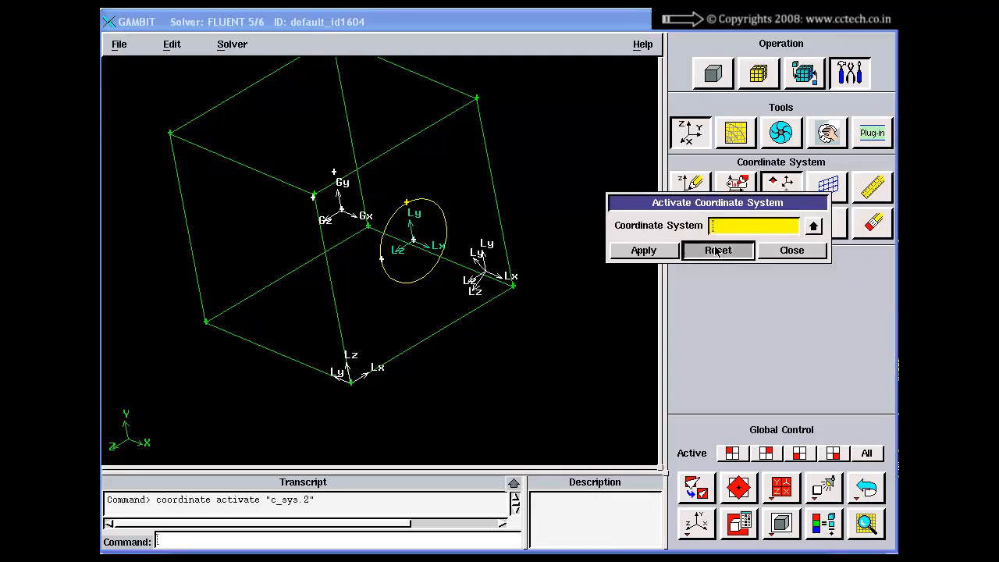
click(808, 252)
Relabel the coordinate system c_sys.2 at the circle's centre as Cylinder, with its type set to Cartesian
click(736, 195)
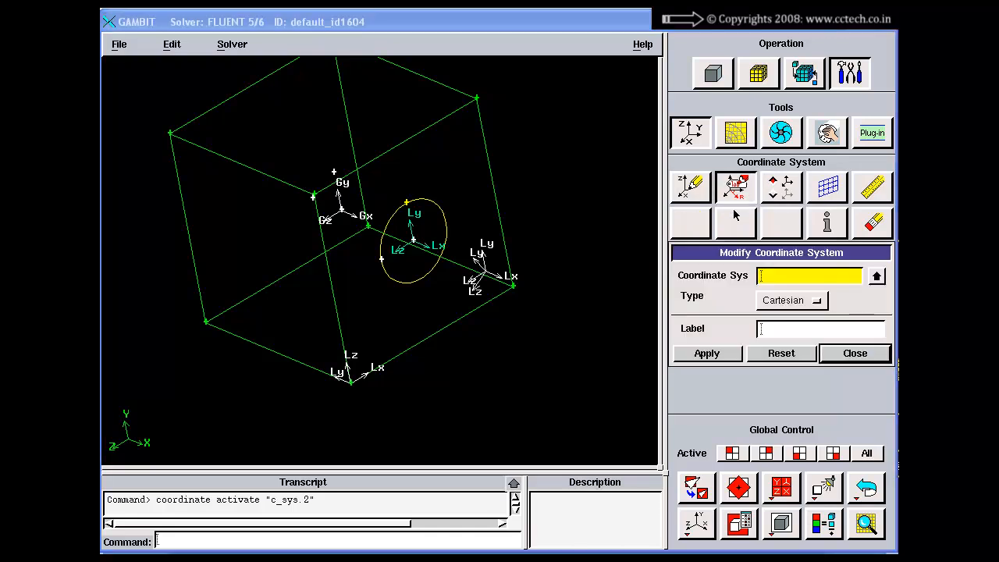
shift+click(441, 234)
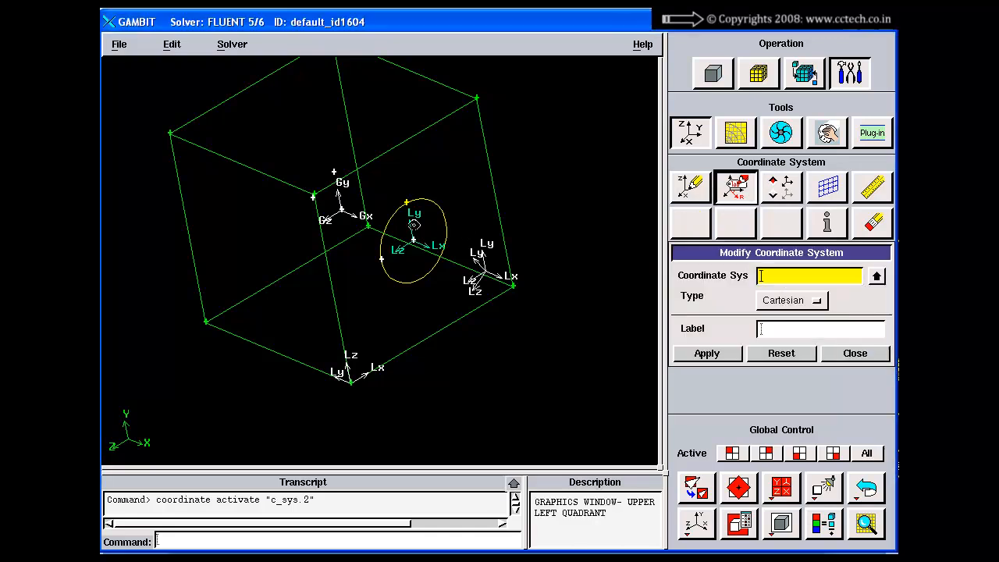
click(769, 331)
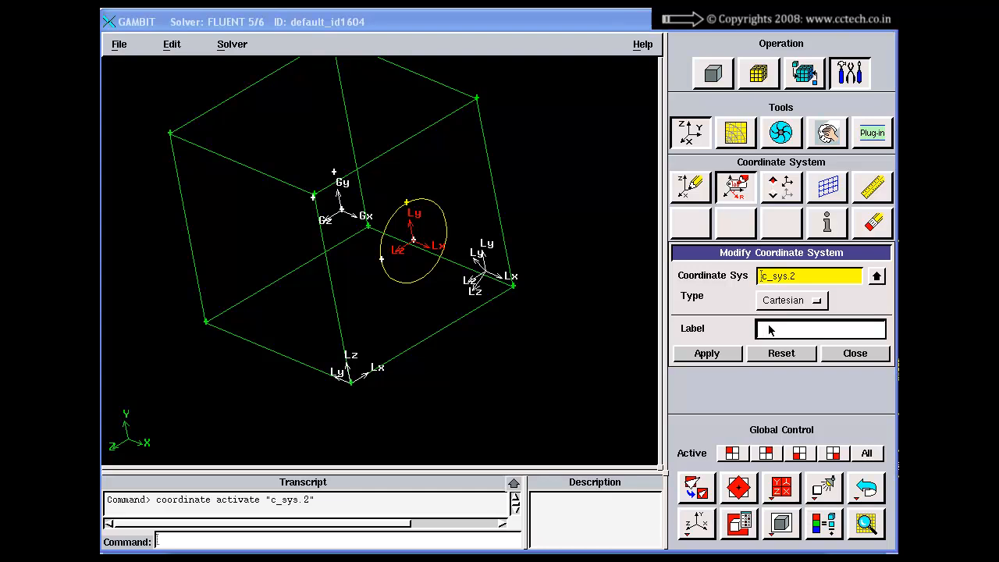
text(Cylinder)
click(702, 354)
click(836, 364)
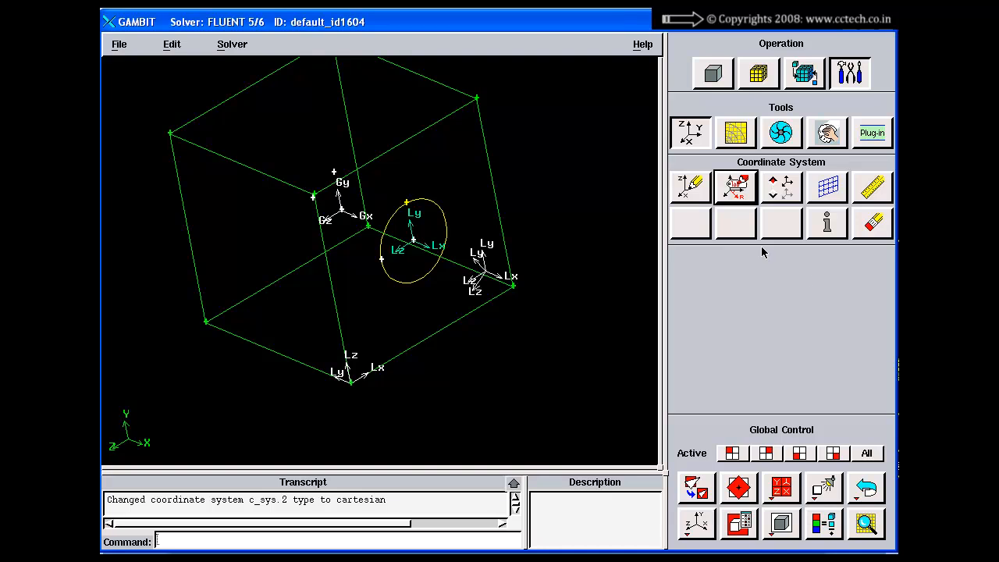
Check the coordinate system choices for a new real vertex, and close the form without creating a vertex
click(713, 73)
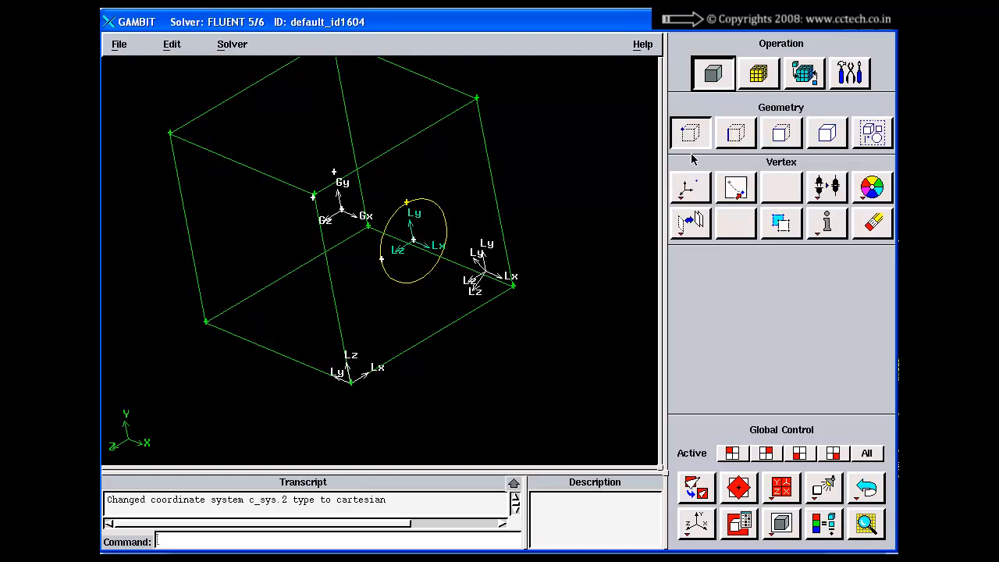
click(691, 134)
click(697, 195)
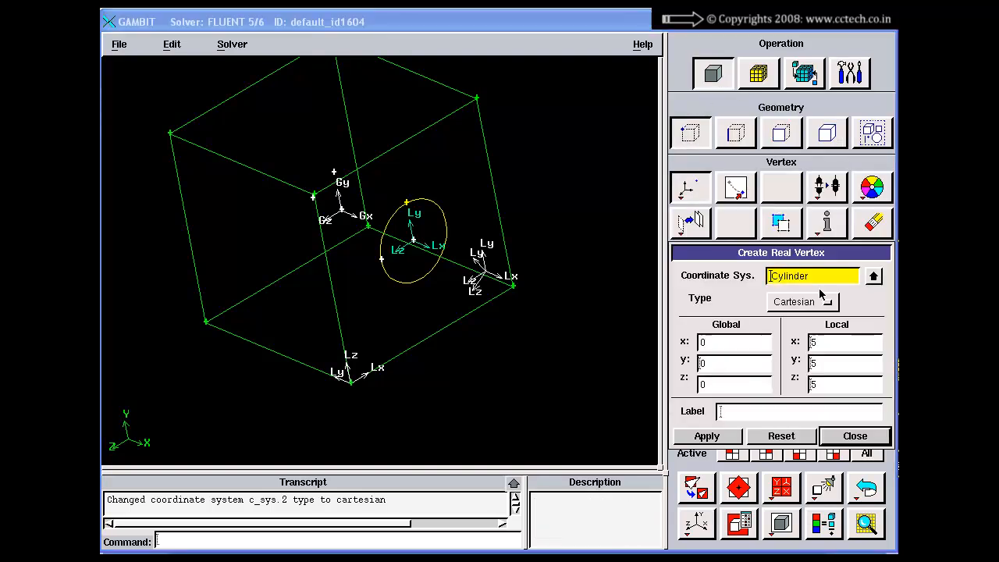
click(873, 280)
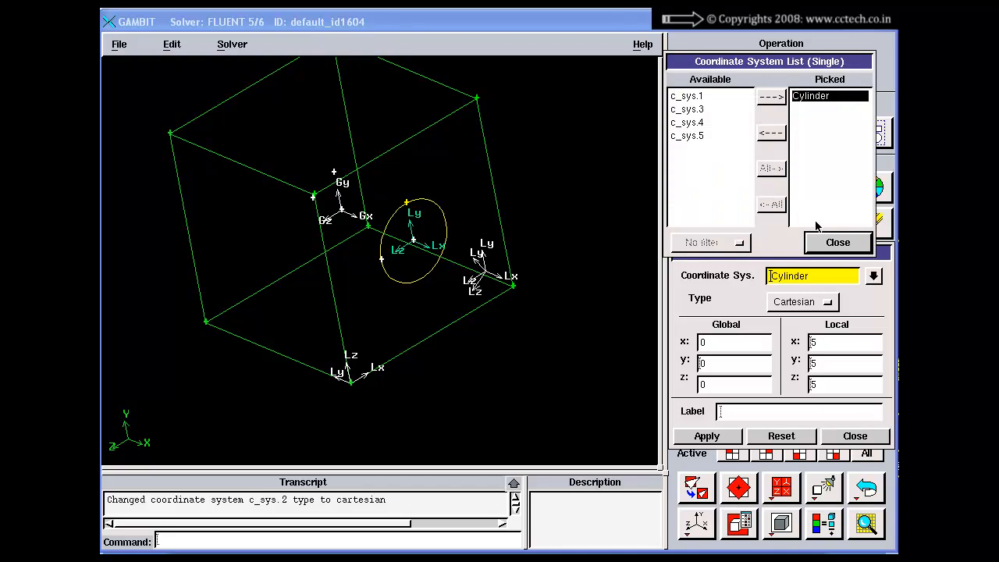
click(832, 242)
drag(830, 258, 779, 183)
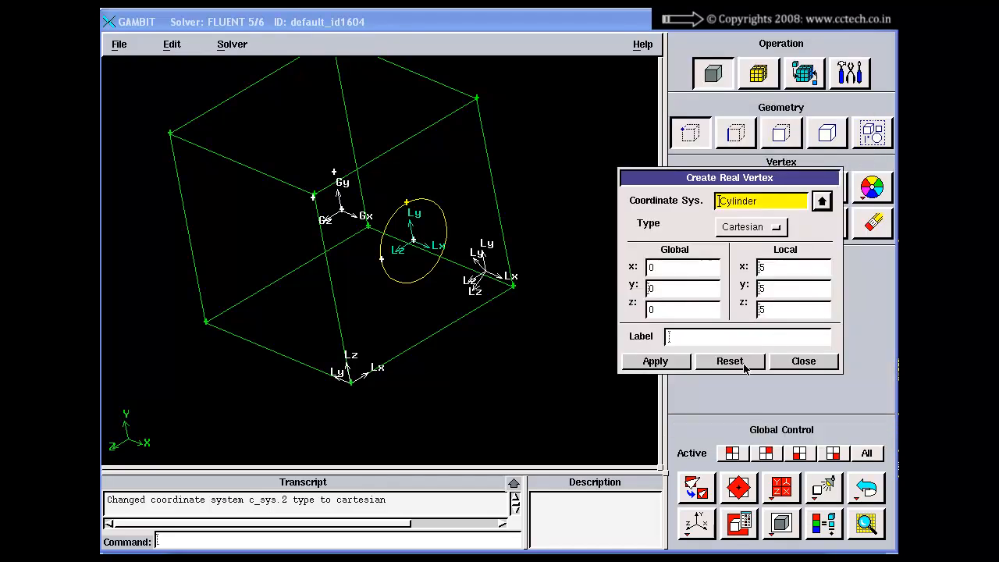
click(804, 361)
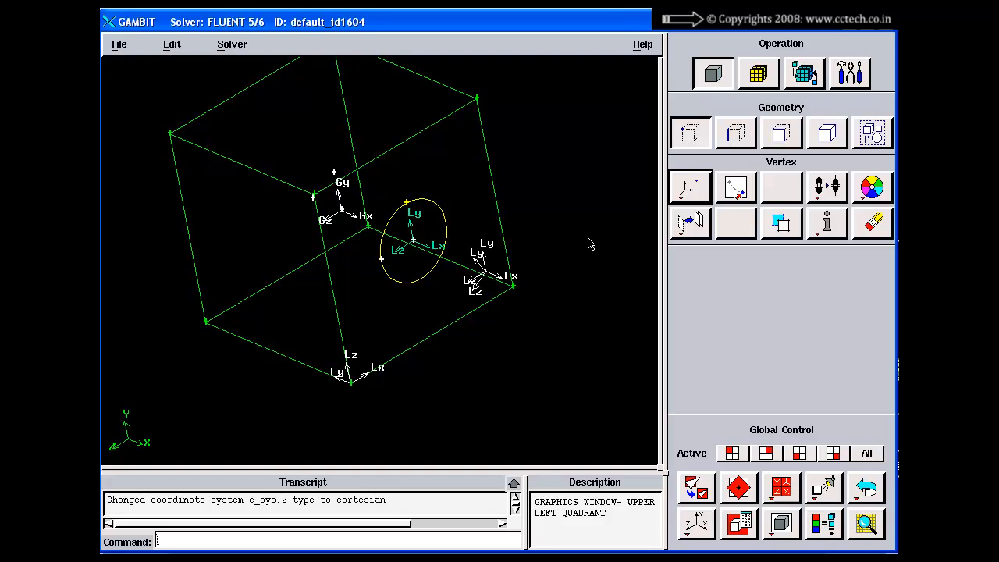
Switch to the 04-ModelingGeneralOperations.ppt presentation in PowerPoint and show slide 12 on coordinate system operations
key(alt+Tab)
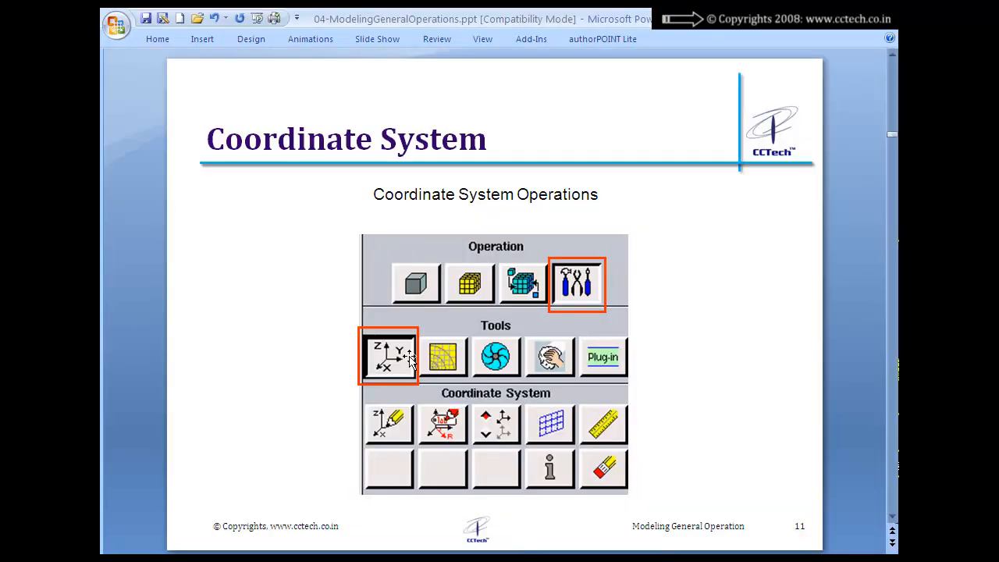
scroll(409, 357, down, 1)
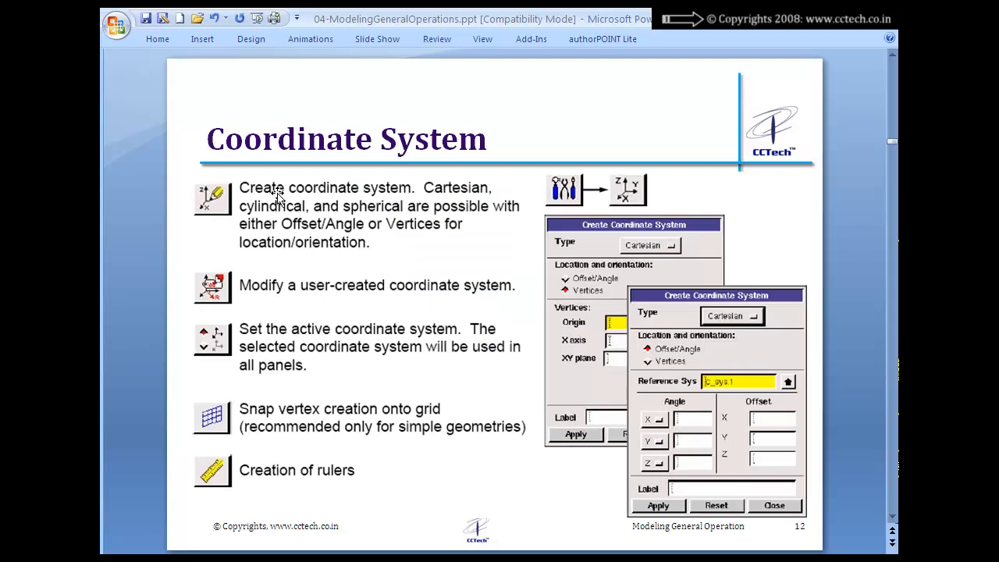
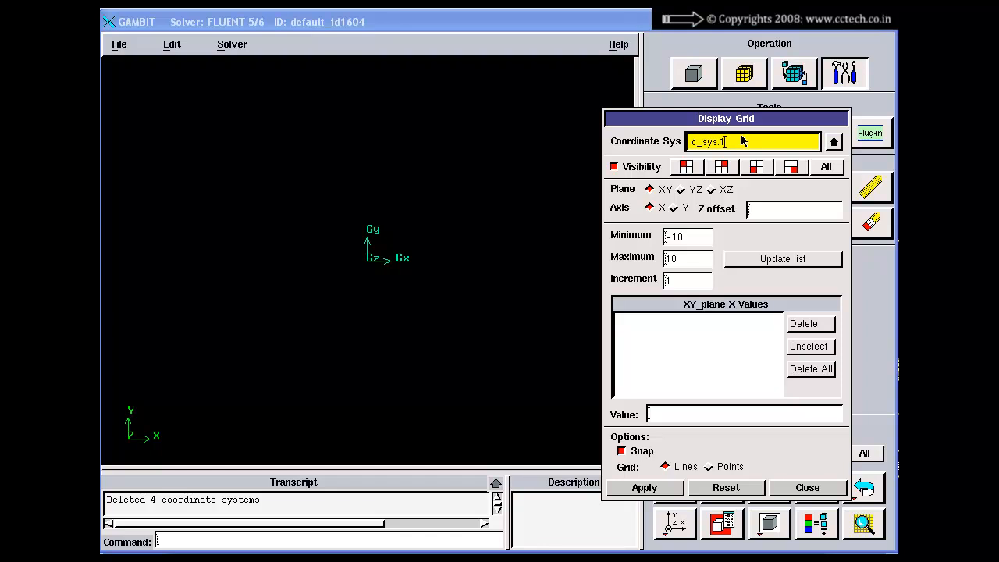
Generate the XY-plane X values for the c_sys.1 display grid from -10 to 10 with an increment of 1
drag(731, 120, 764, 94)
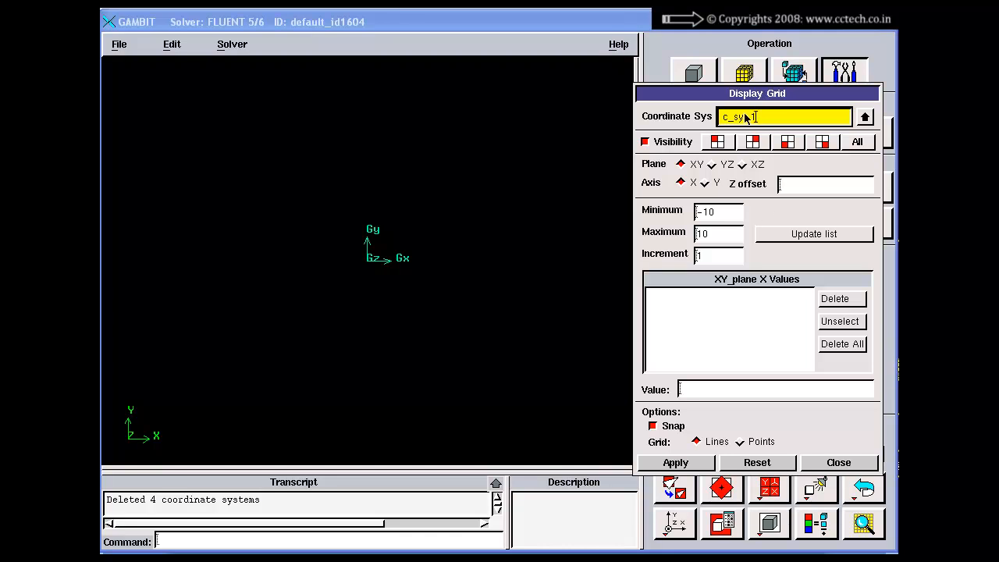
drag(750, 100, 725, 117)
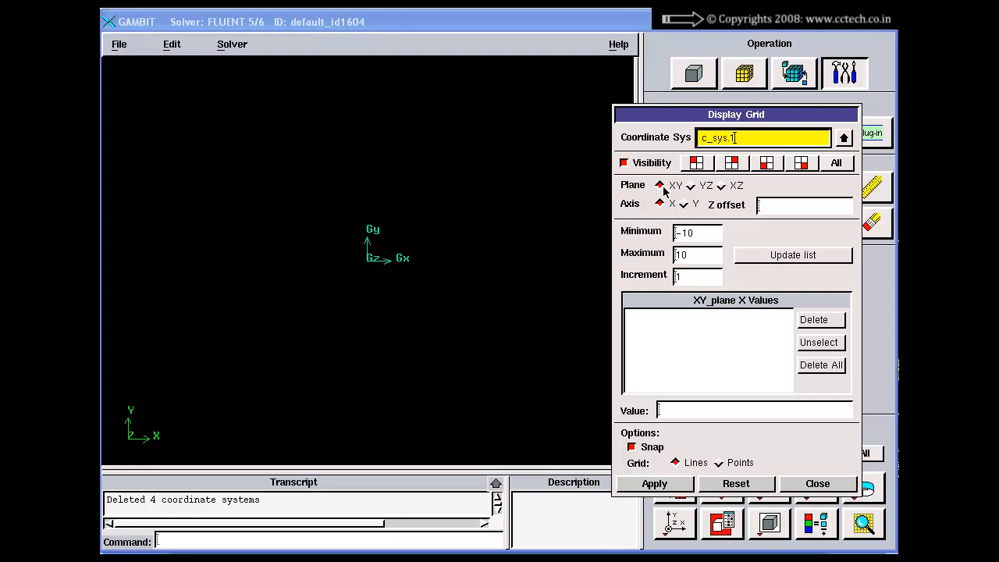
click(663, 191)
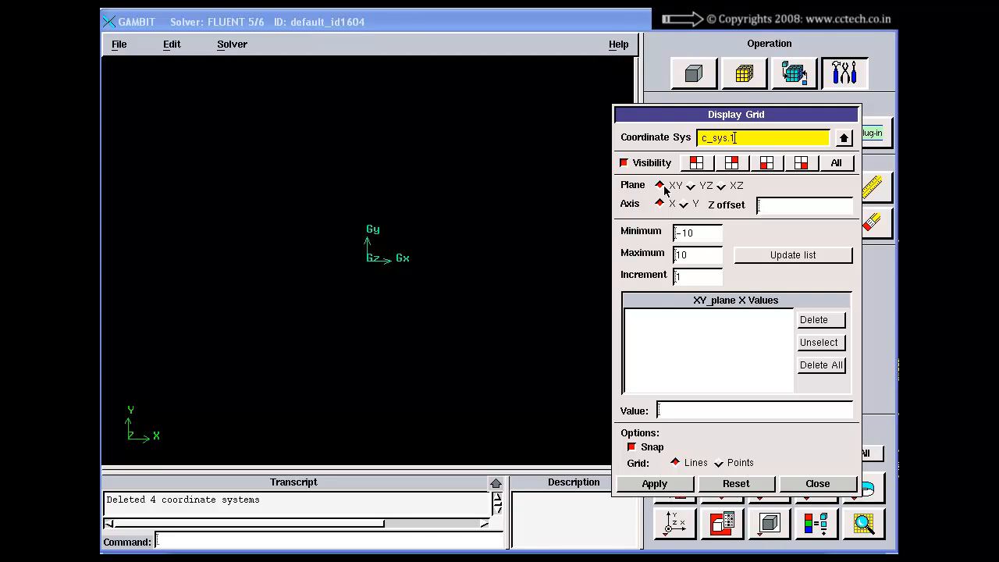
drag(660, 117, 664, 93)
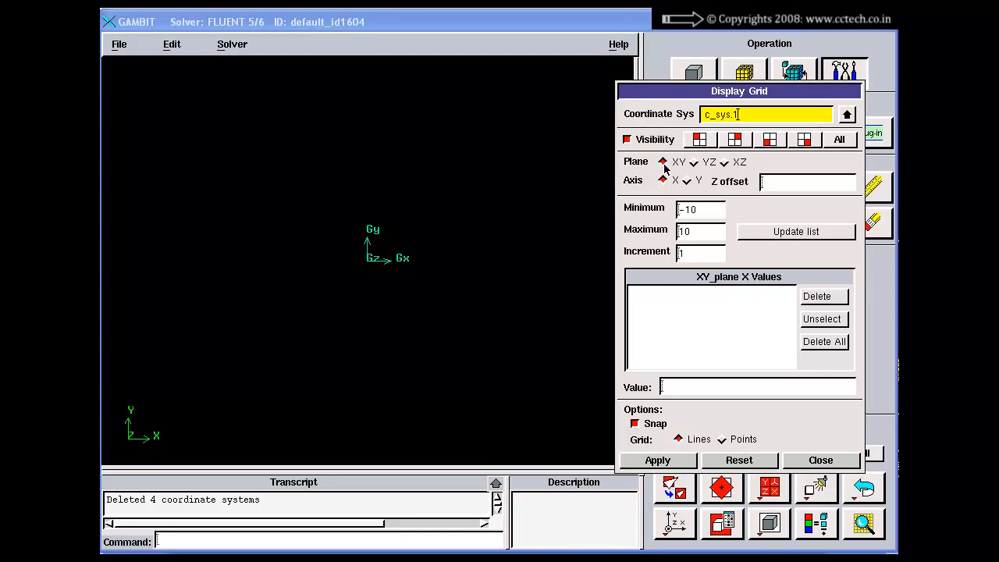
click(664, 163)
drag(692, 213, 681, 260)
text(1)
click(769, 231)
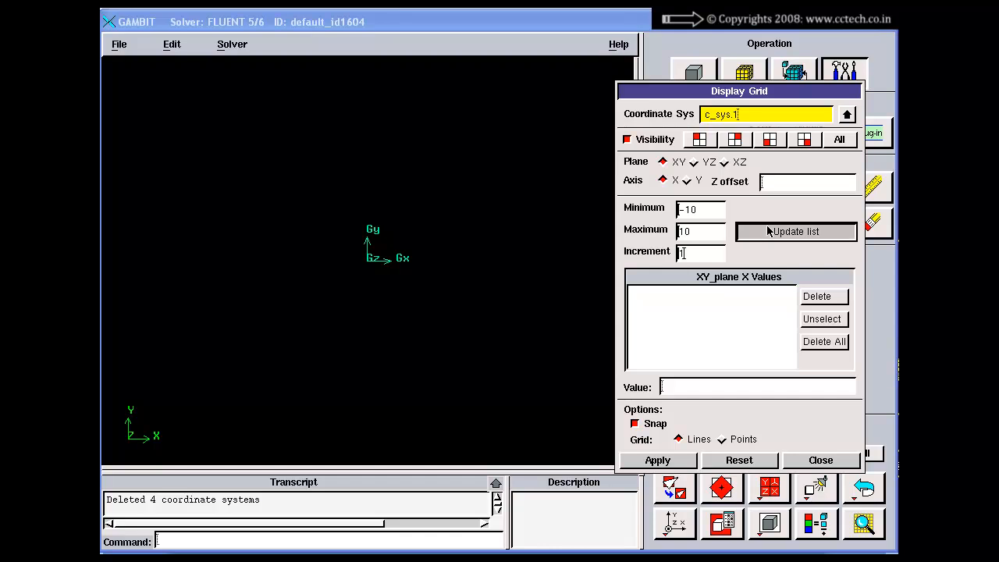
Generate the XY-plane Y values from -10 to 10 with an increment of 1, and apply the display grid
click(687, 181)
click(707, 217)
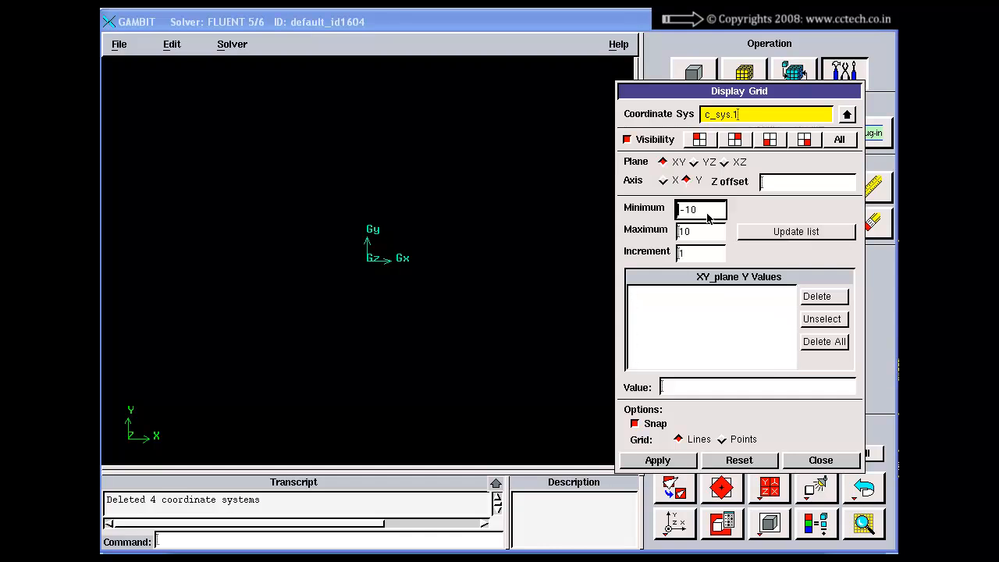
click(780, 232)
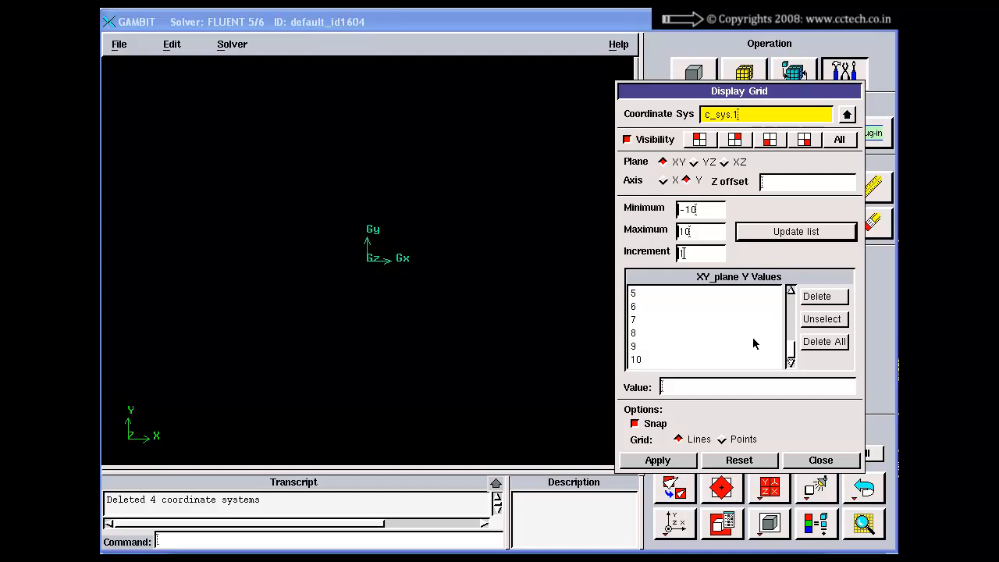
click(662, 461)
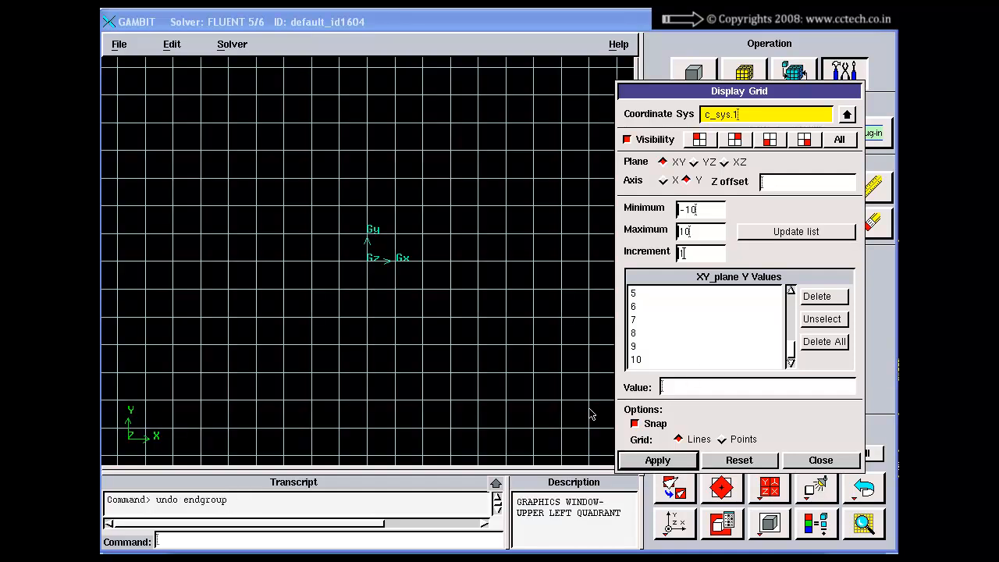
Examine the displayed XY grid from different angles and zoom levels, returning it to the front orientation
right_drag(486, 353, 397, 235)
click(678, 486)
click(675, 521)
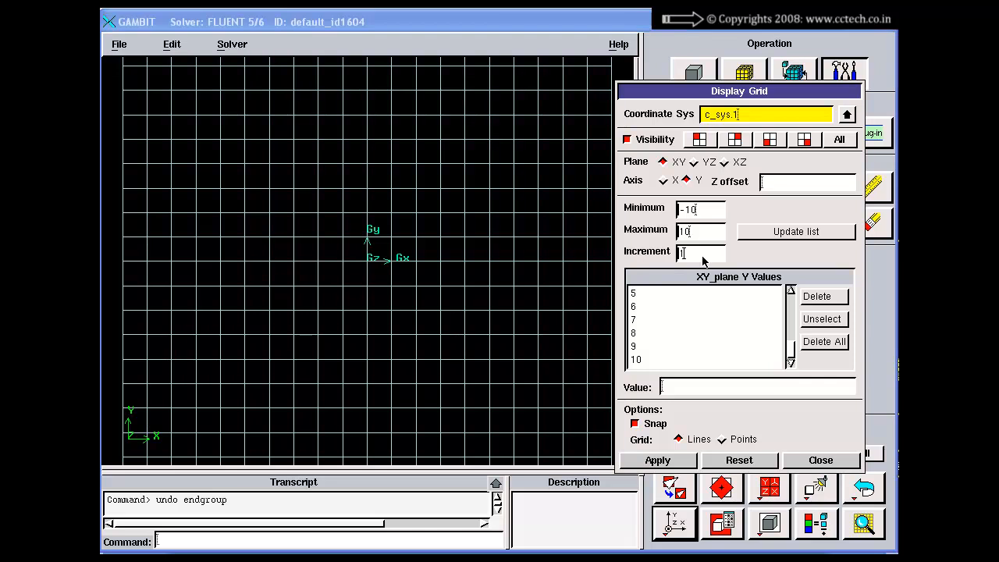
drag(702, 257, 665, 256)
right_drag(422, 253, 330, 230)
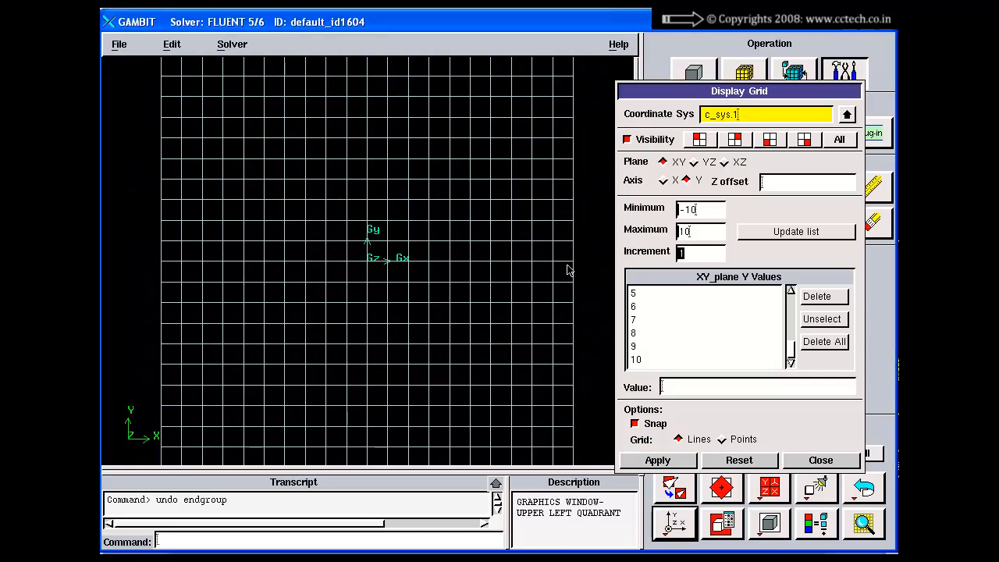
right_drag(573, 270, 455, 355)
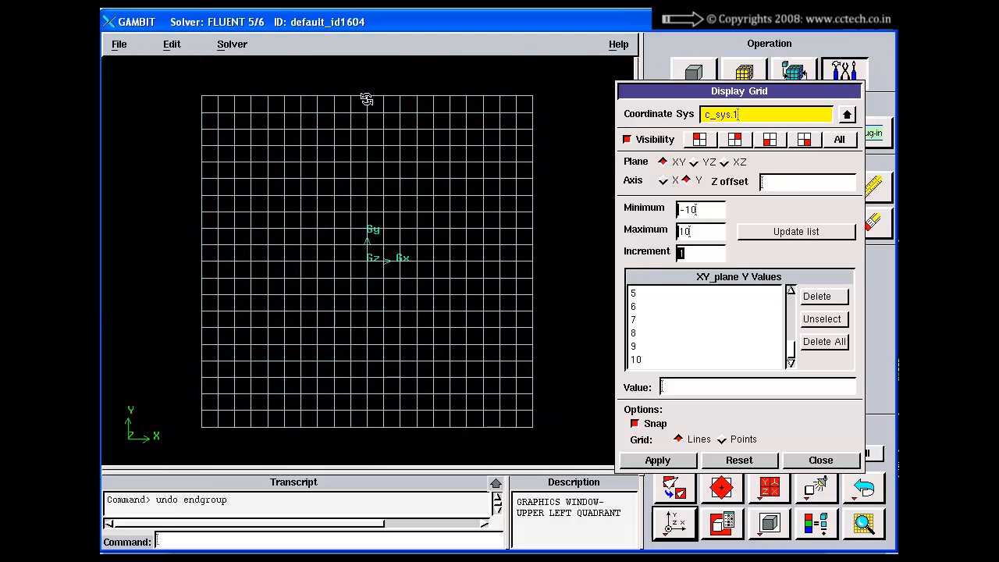
drag(543, 257, 450, 265)
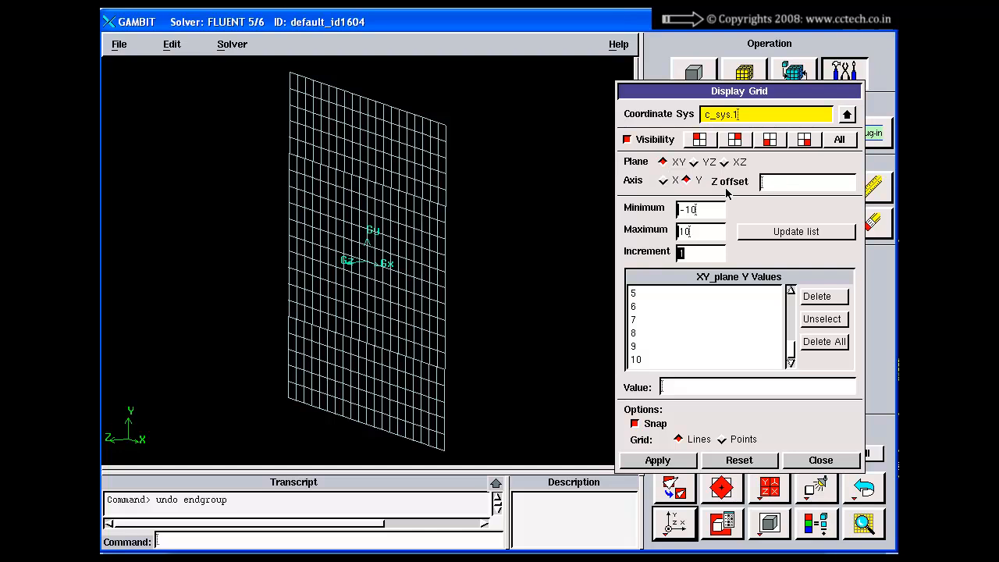
click(674, 489)
click(667, 521)
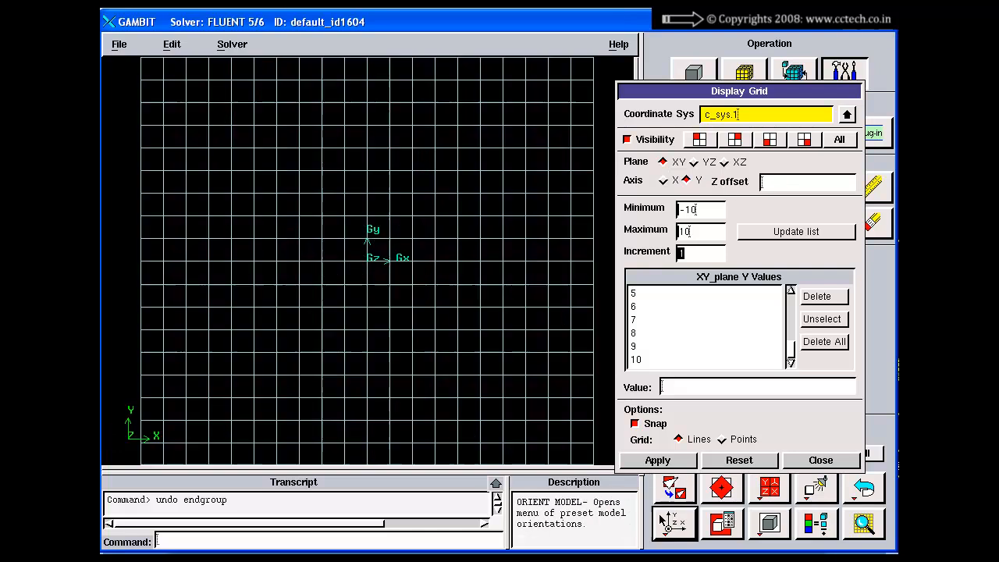
right_drag(457, 325, 434, 254)
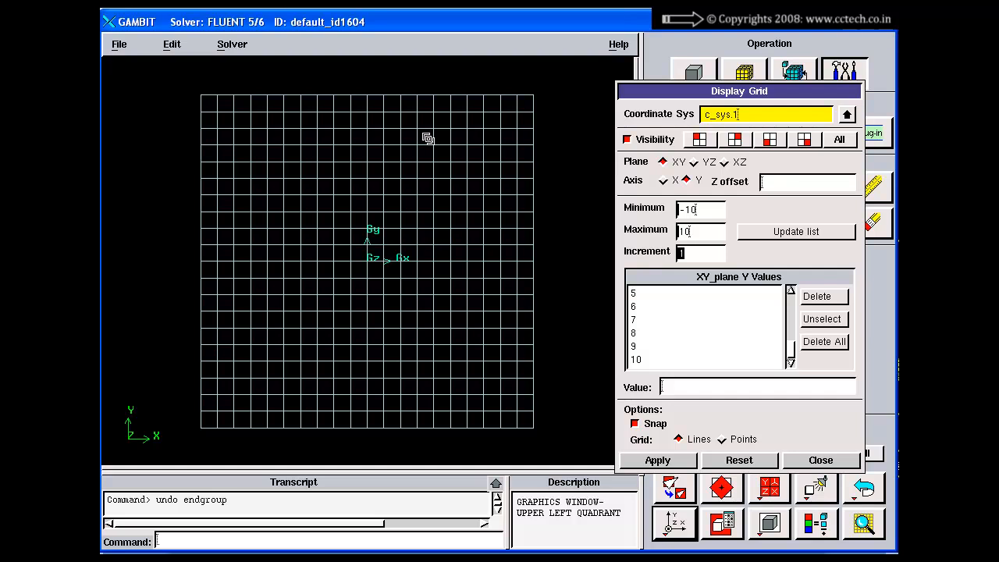
right_drag(427, 139, 432, 154)
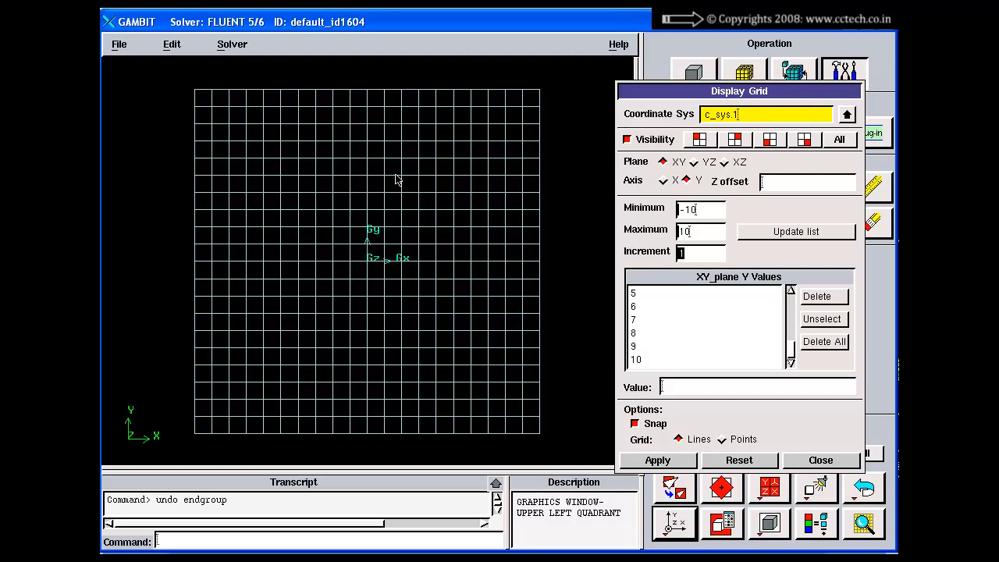
Create five snapped vertices at grid intersections in the upper half of the XY grid
ctrl+right_click(450, 172)
right_drag(453, 183, 452, 203)
right_drag(464, 299, 462, 236)
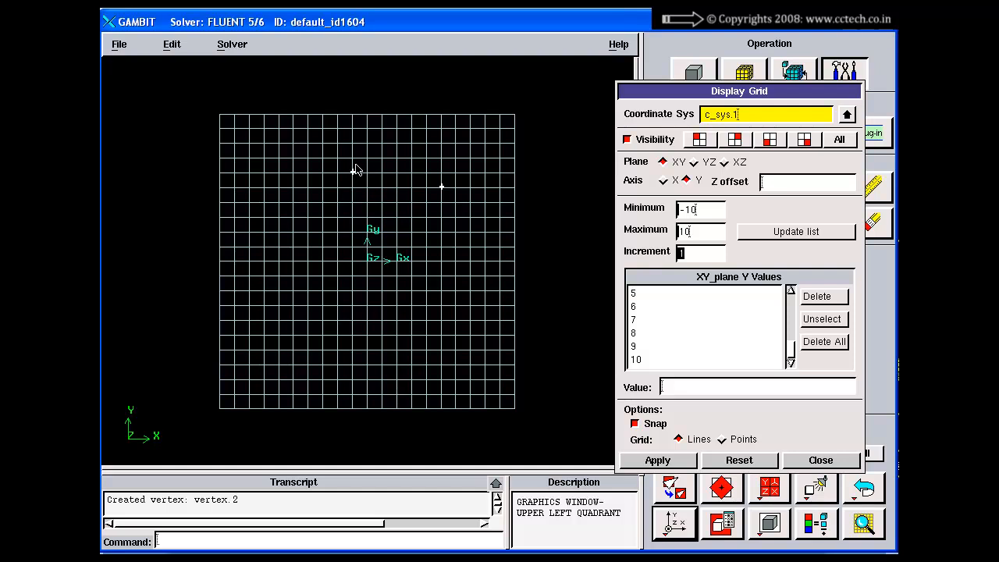
ctrl+right_click(294, 157)
ctrl+right_click(293, 128)
ctrl+right_click(338, 127)
Try placing more snapped vertices around the rest of the grid, and undo these additions
ctrl+right_click(442, 142)
ctrl+right_click(485, 127)
ctrl+right_click(486, 187)
ctrl+right_click(486, 231)
ctrl+right_click(456, 260)
ctrl+right_click(367, 335)
ctrl+right_click(279, 319)
ctrl+right_click(249, 246)
ctrl+right_click(249, 172)
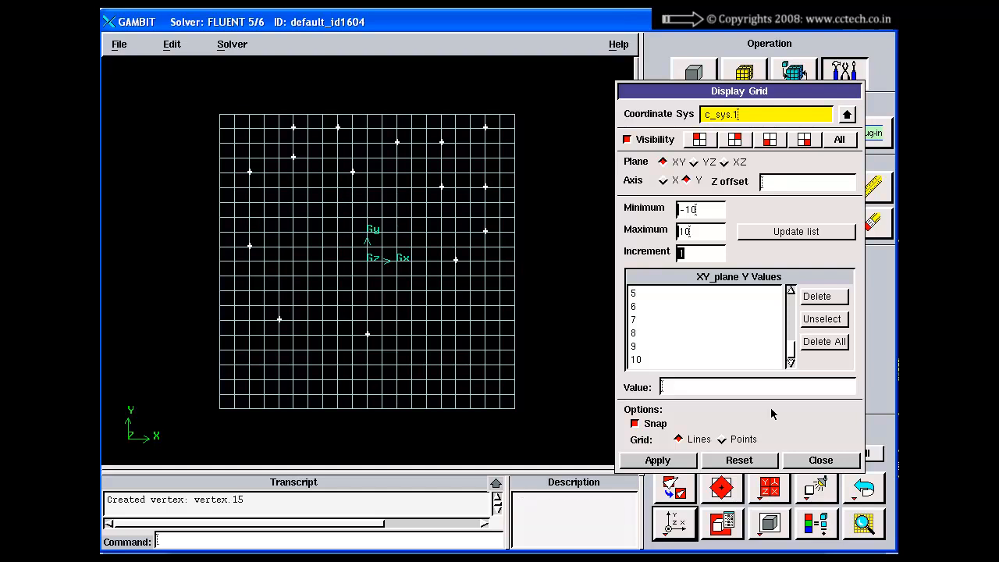
click(864, 488)
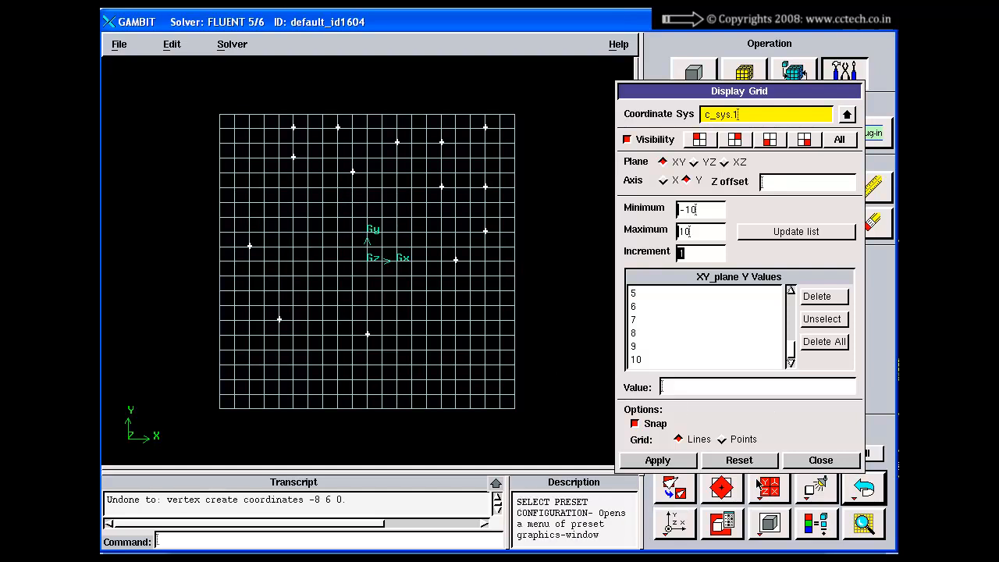
click(864, 489)
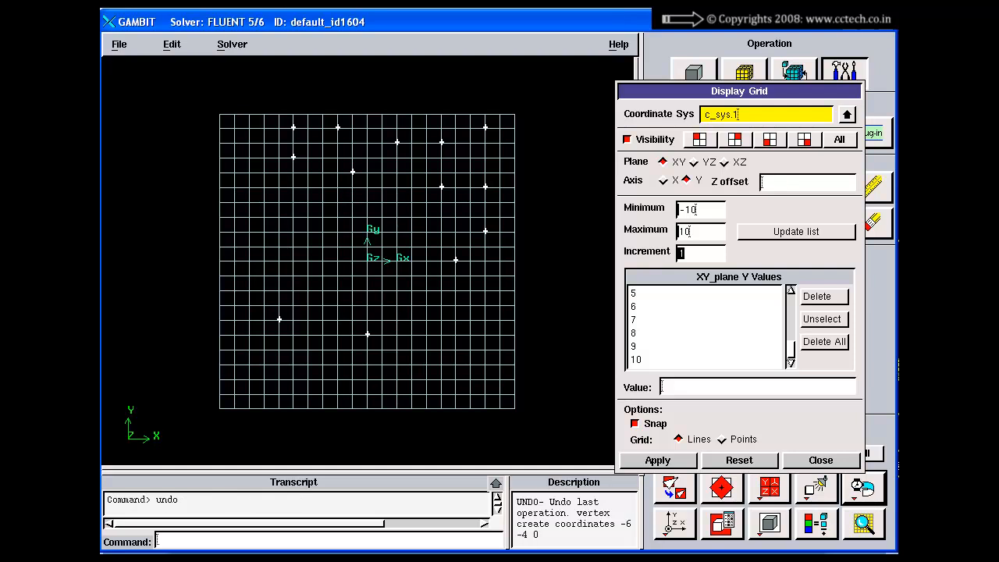
click(858, 486)
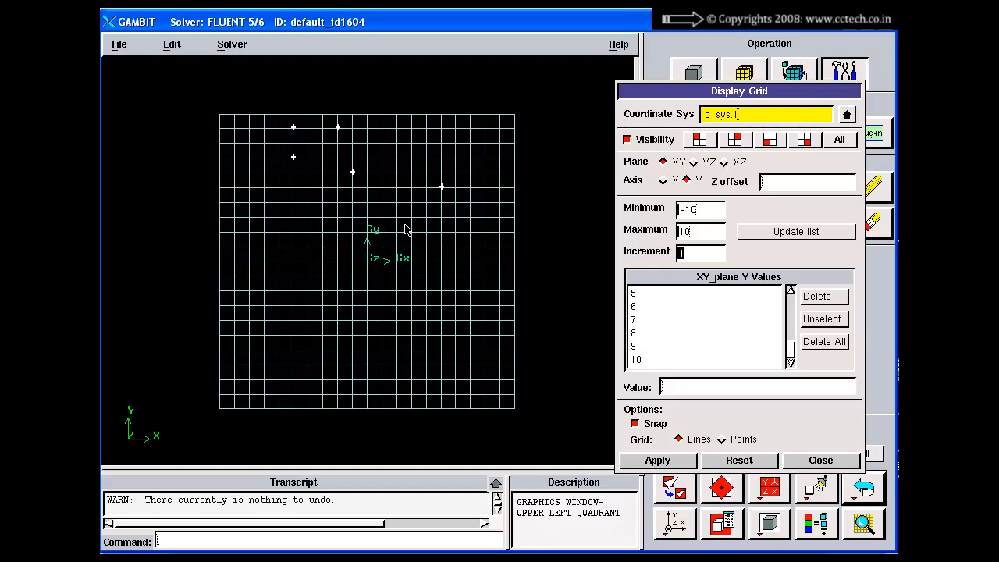
Add six more snapped vertices at grid intersections above the origin, on both sides of the Y axis
ctrl+right_click(405, 230)
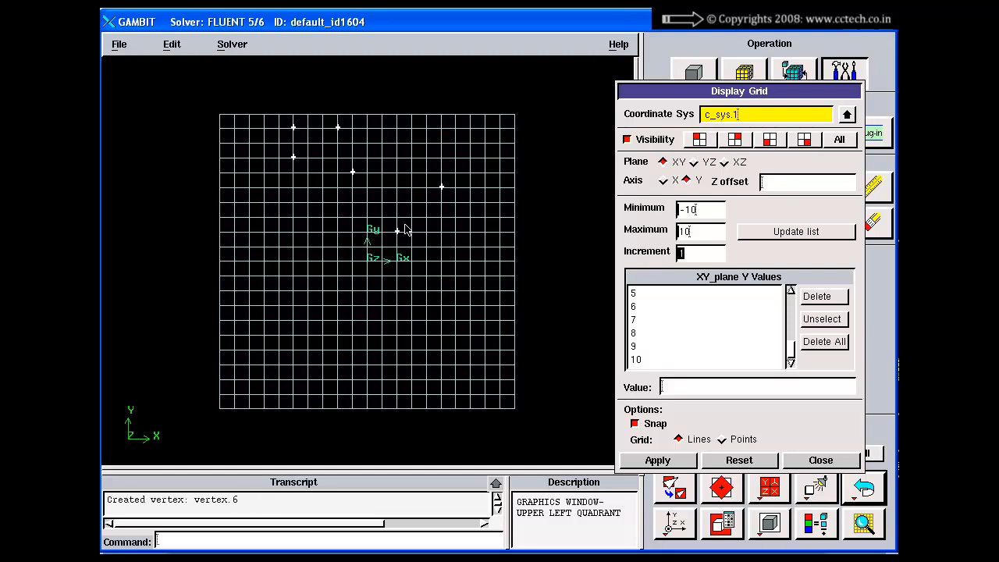
right_drag(376, 161, 386, 285)
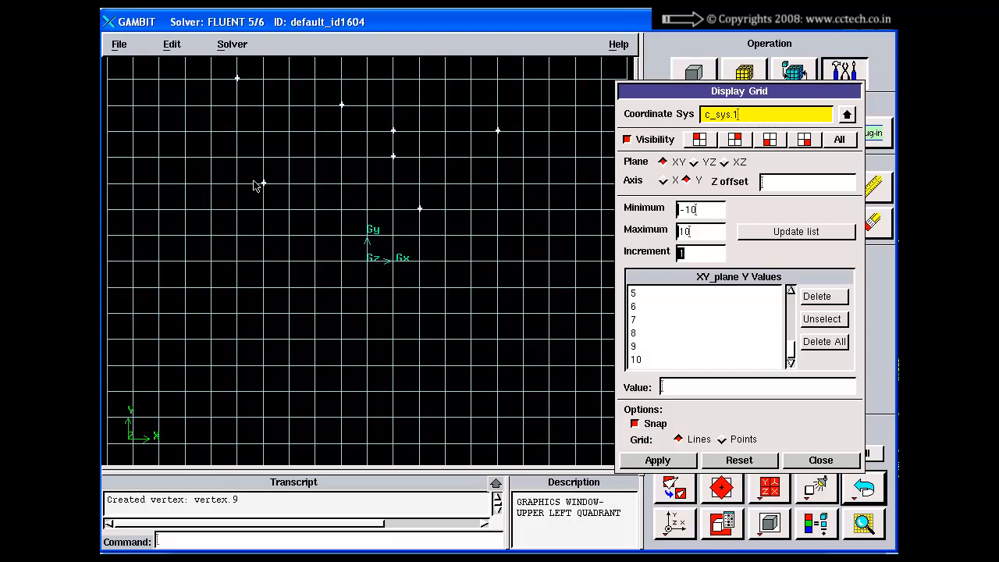
click(238, 156)
Reapply the grid with Snap on, and add snapped vertices at X 4, Y 0 and at X 7, Y 1
click(635, 424)
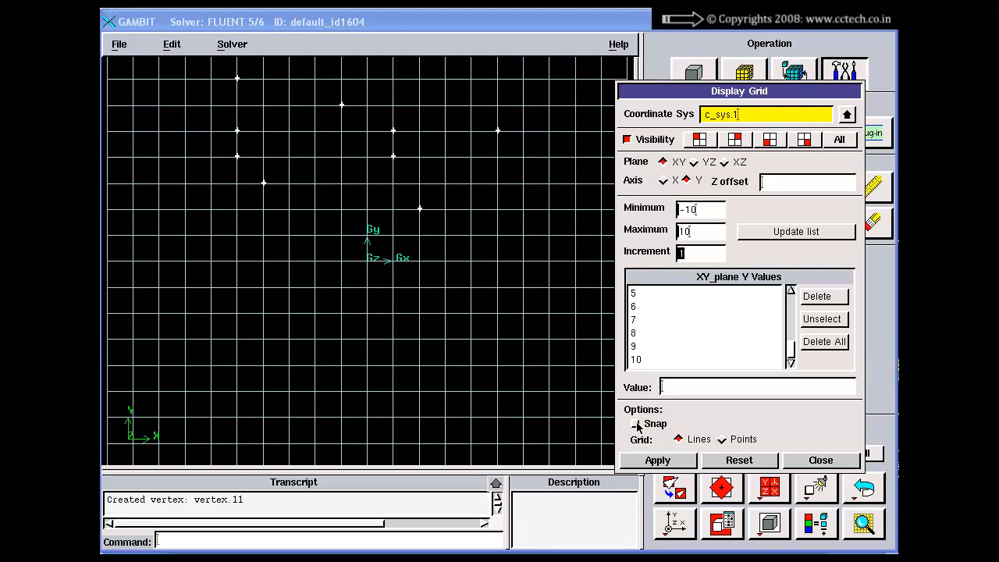
click(635, 424)
click(646, 463)
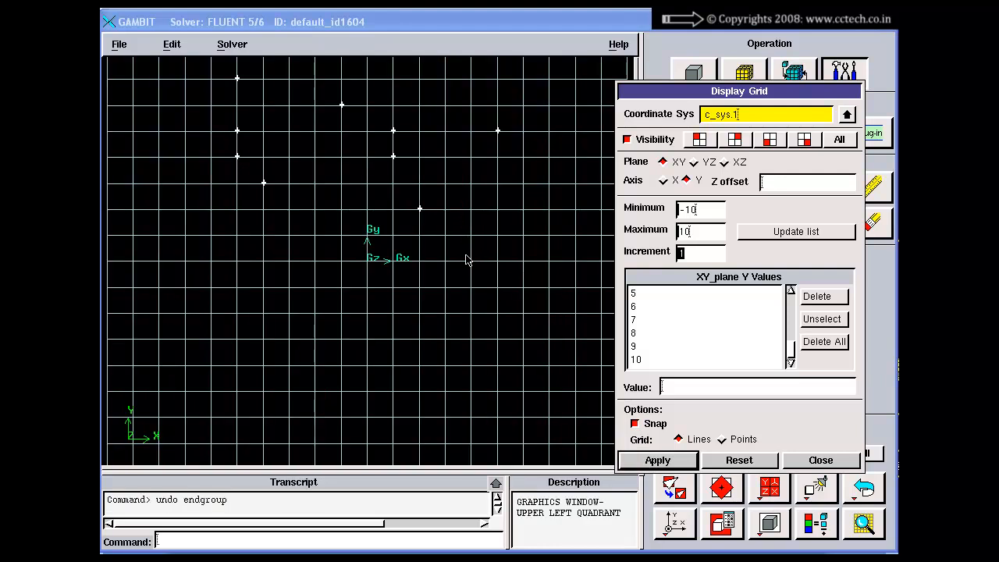
shift+right_click(470, 260)
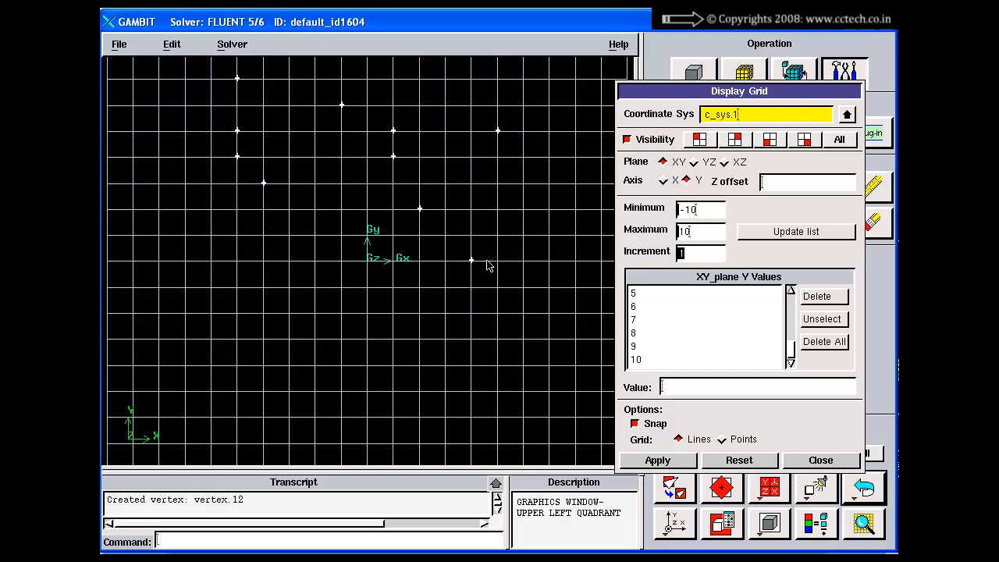
shift+right_click(548, 231)
Turn off Snap, apply it, and place ten vertices freely between the grid lines on the negative X side
click(636, 423)
click(654, 462)
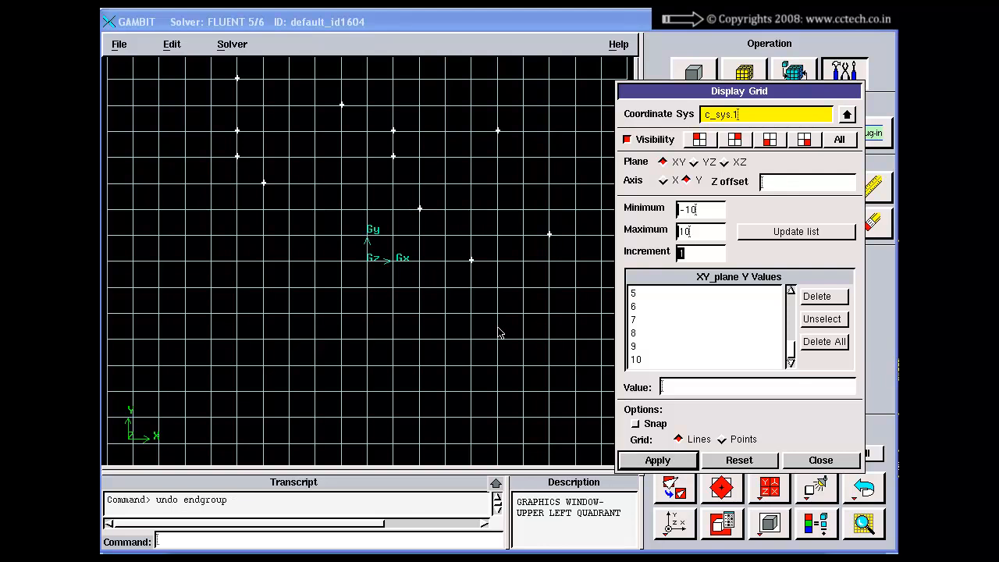
shift+right_click(271, 330)
shift+right_click(274, 304)
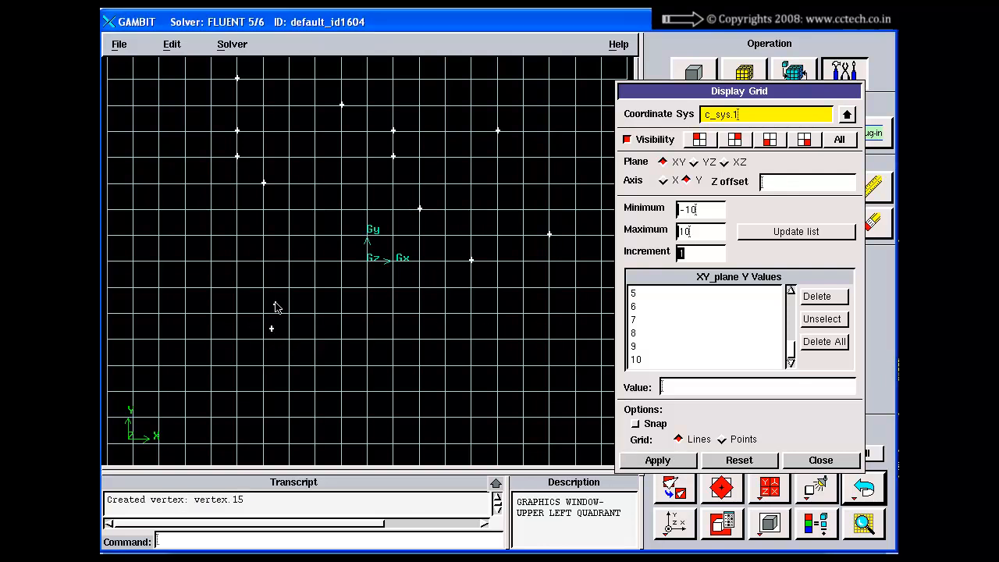
shift+right_click(275, 279)
shift+right_click(275, 251)
shift+right_click(274, 220)
shift+right_click(242, 220)
shift+right_click(226, 220)
shift+right_click(225, 234)
shift+right_click(219, 256)
shift+right_click(219, 269)
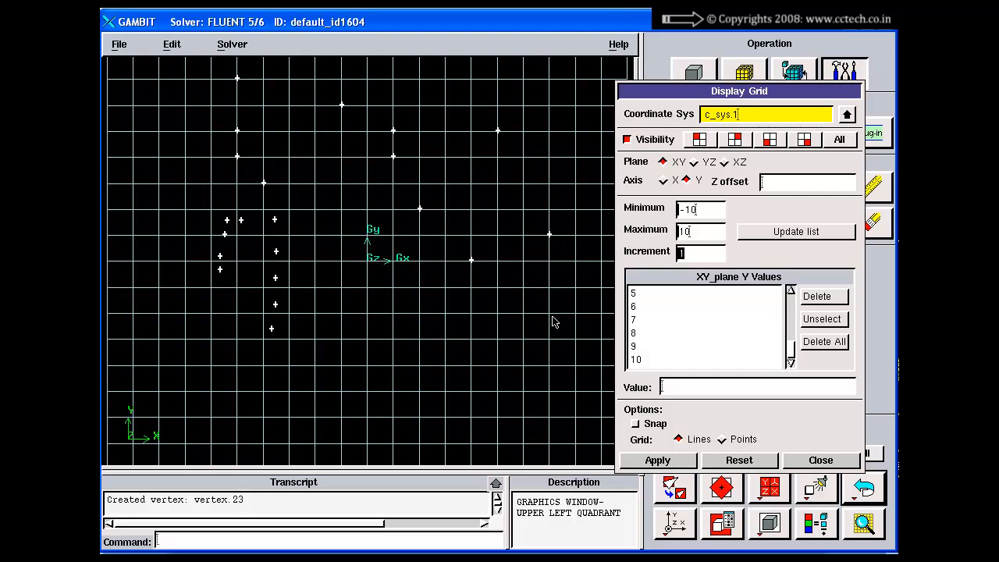
Turn Snap back on, apply it, and add a column of five snapped vertices at X 5 from Y -5 to -1
click(634, 423)
click(656, 462)
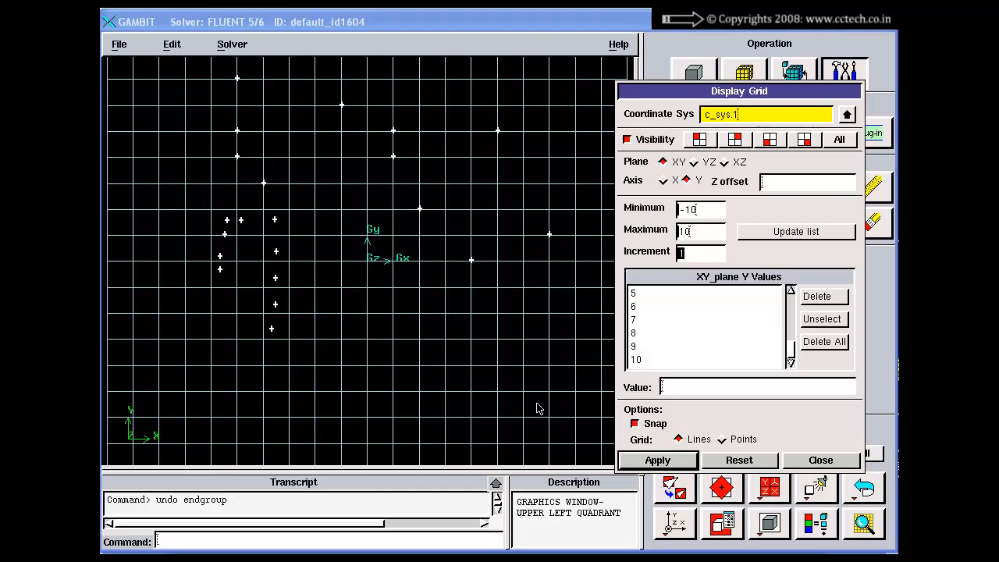
shift+right_click(498, 391)
shift+right_click(495, 365)
shift+right_click(495, 338)
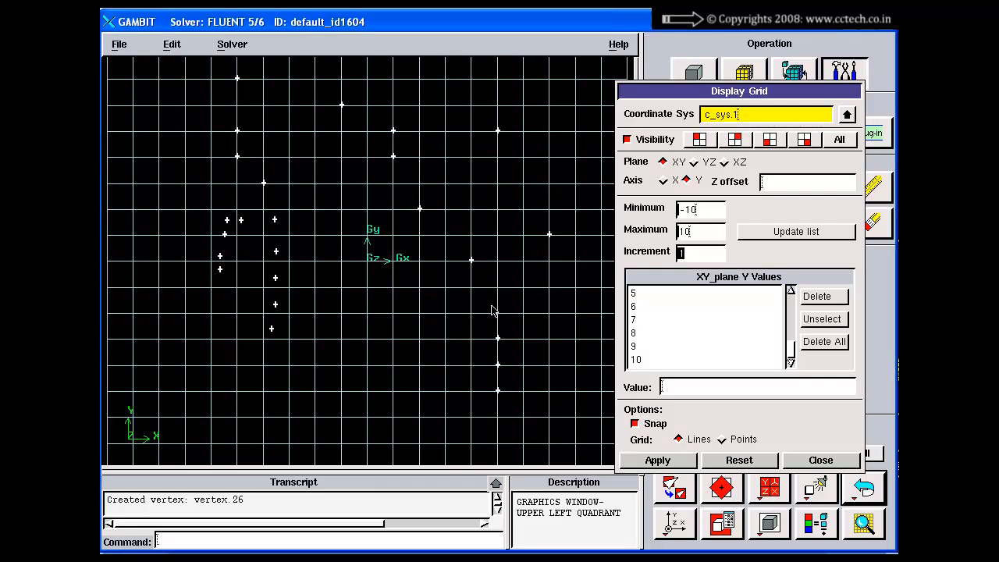
shift+right_click(495, 312)
shift+right_click(495, 287)
Set the XY display grid's Z offset to 10 and apply it
right_drag(518, 375, 513, 278)
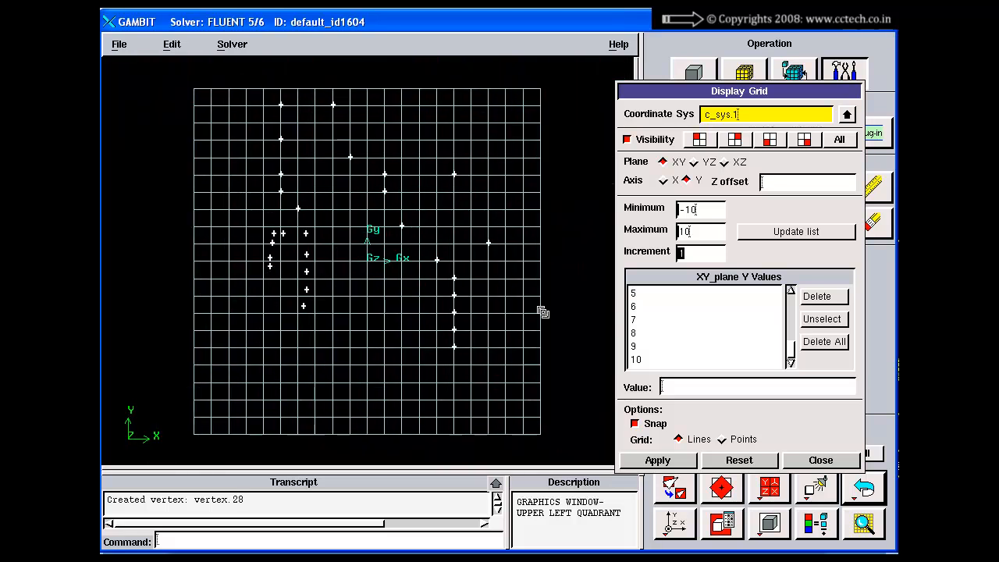
right_drag(542, 310, 528, 241)
drag(529, 242, 485, 251)
mouse_move(450, 258)
mouse_down()
mouse_move(399, 252)
mouse_move(454, 245)
mouse_move(435, 273)
mouse_move(457, 358)
mouse_move(464, 246)
mouse_move(398, 176)
mouse_up()
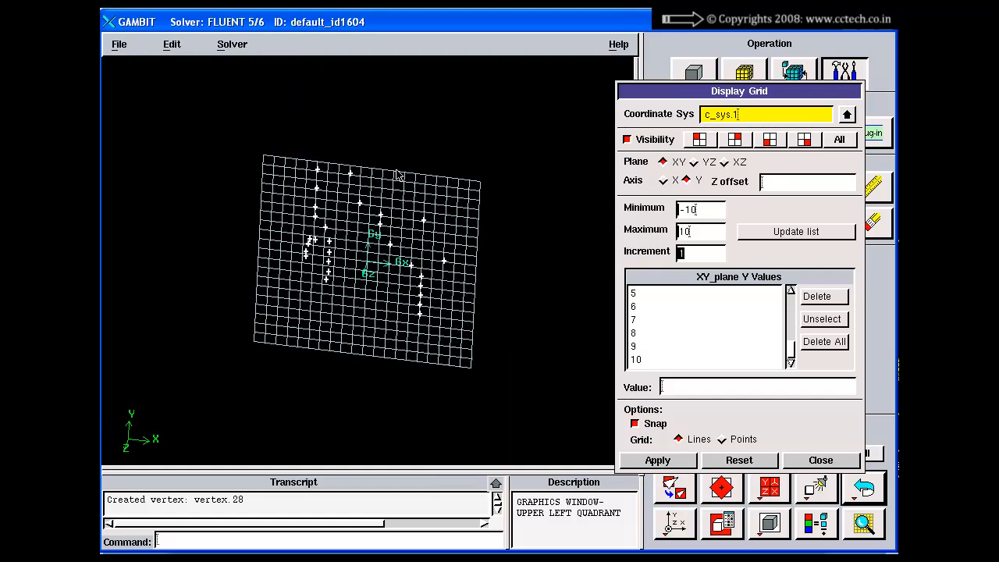
right_drag(398, 177, 468, 335)
click(674, 489)
click(675, 530)
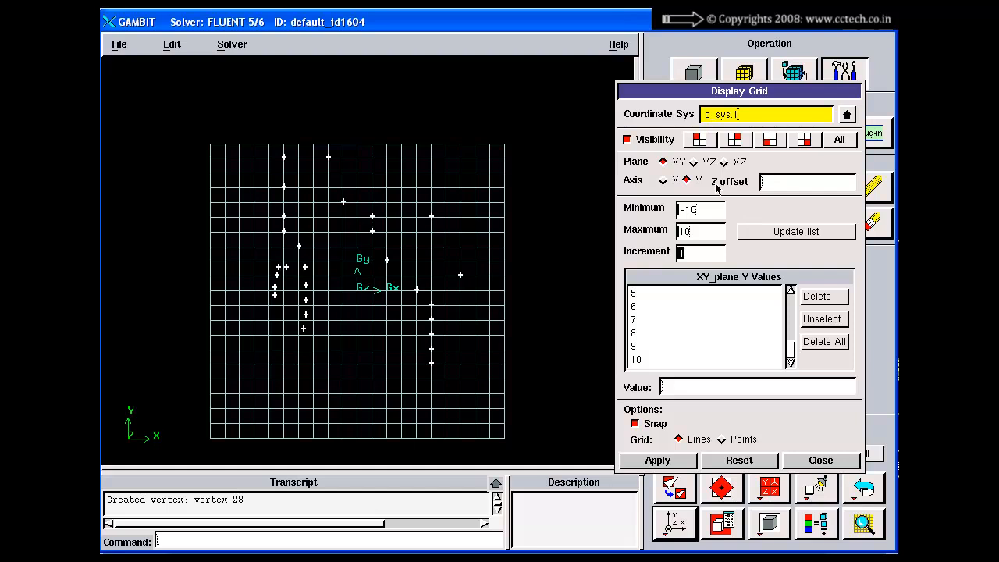
click(777, 182)
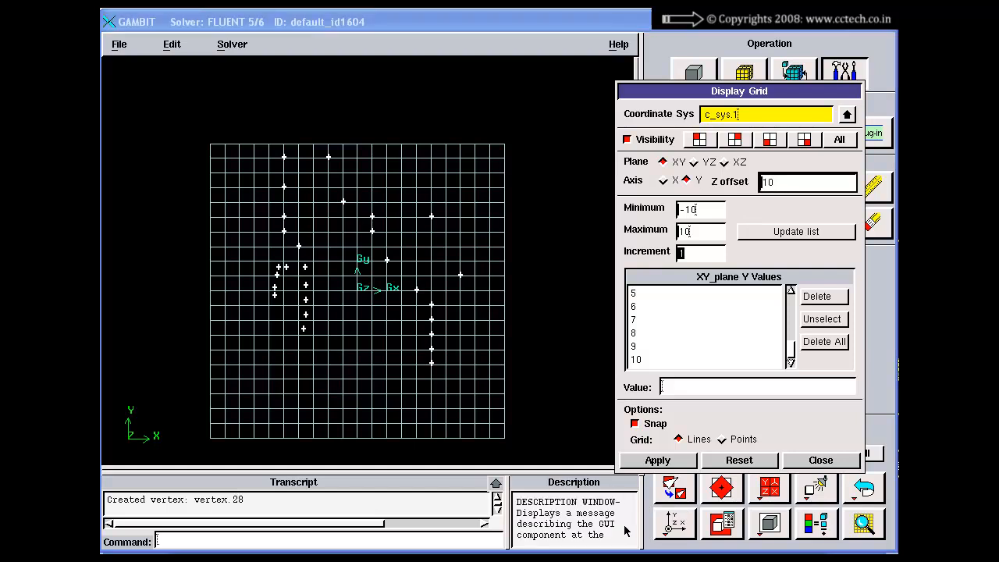
click(643, 461)
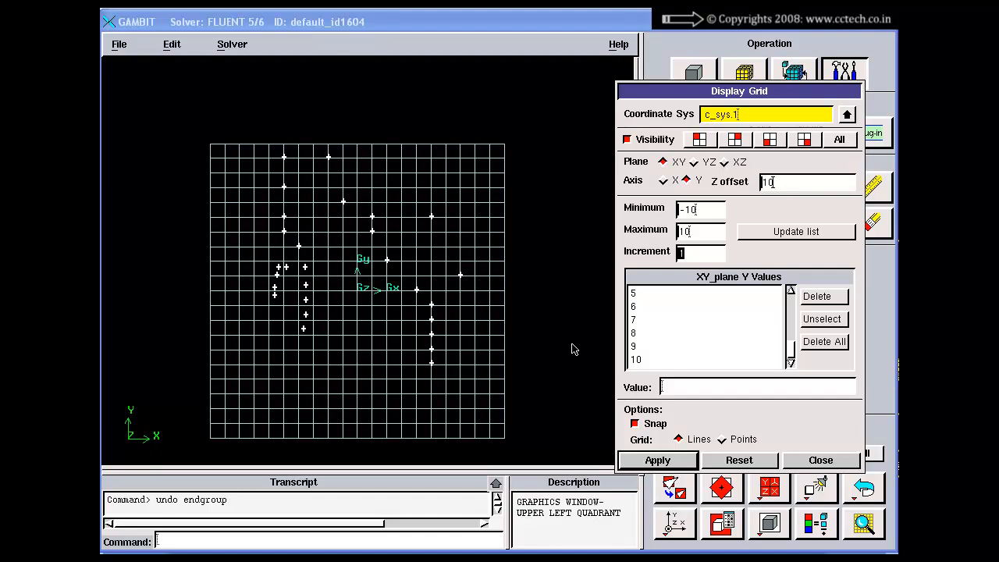
drag(573, 351, 444, 372)
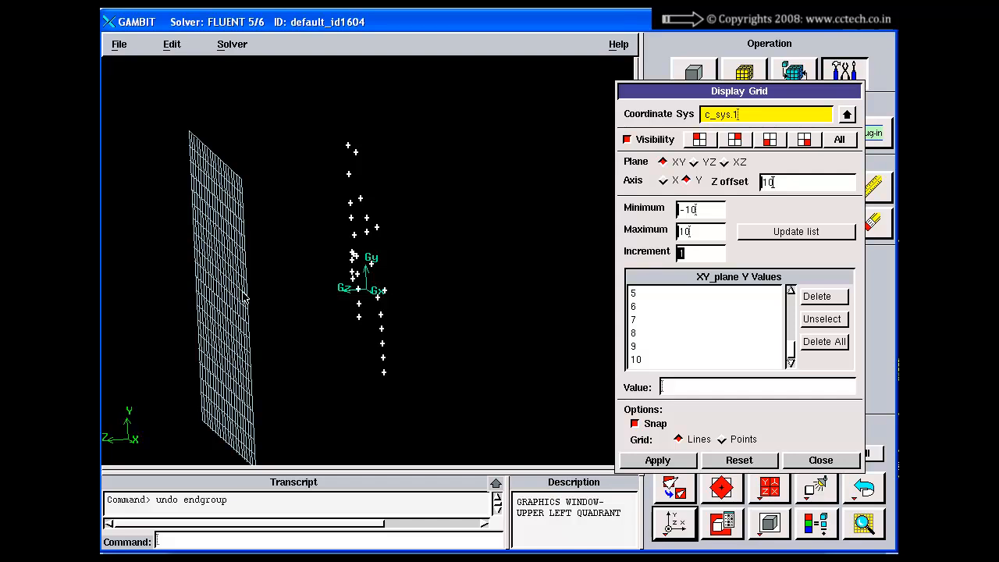
Add thirteen snapped vertices around the origin on the grid plane offset to Z 10
click(674, 524)
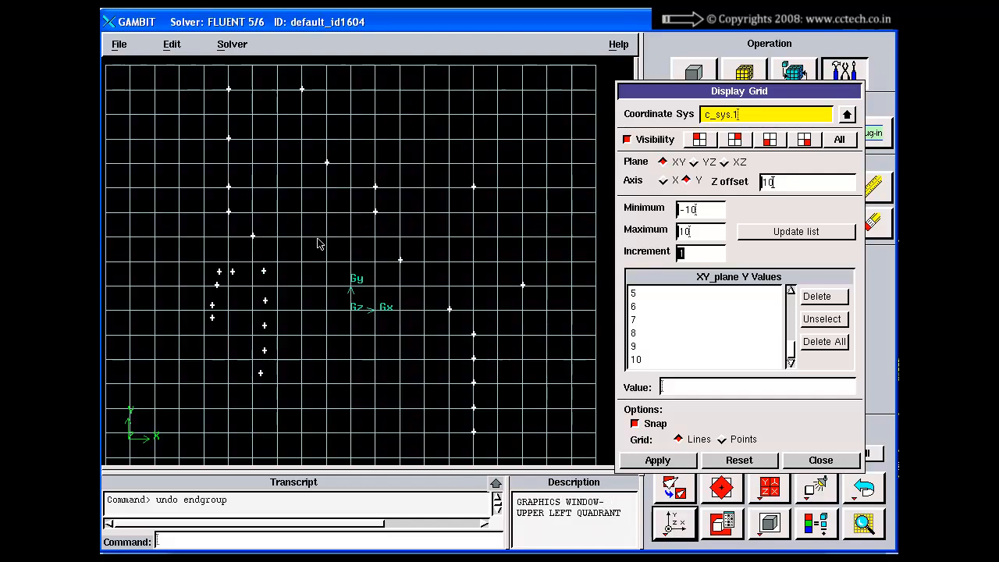
shift+right_click(254, 163)
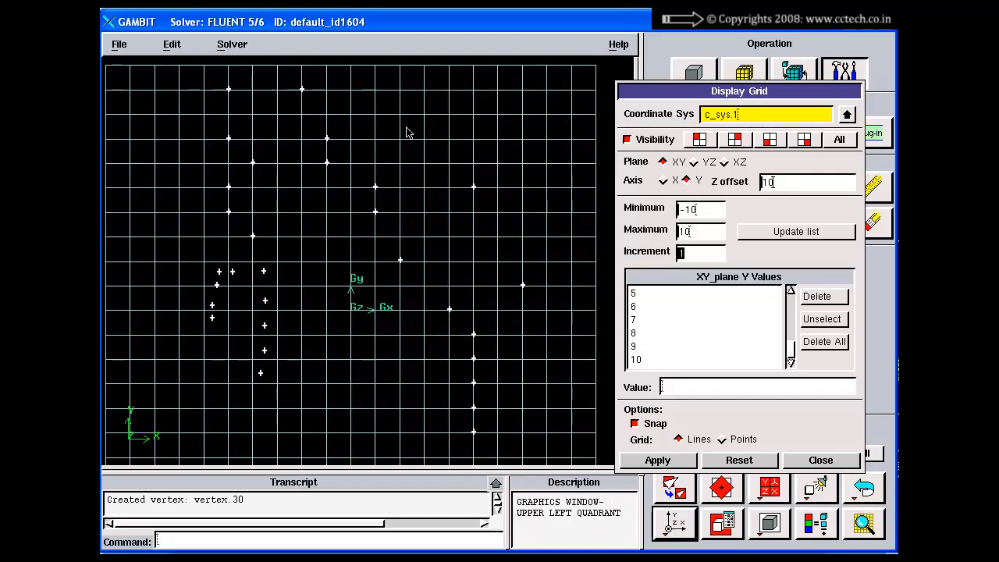
shift+right_click(523, 113)
shift+right_click(498, 187)
shift+right_click(498, 260)
shift+right_click(523, 309)
shift+right_click(498, 358)
shift+right_click(425, 383)
shift+right_click(375, 383)
ctrl+right_click(282, 407)
ctrl+right_click(206, 401)
Examine in 3D where the new vertices lie on the offset grid relative to the earlier vertices
right_drag(413, 353, 409, 284)
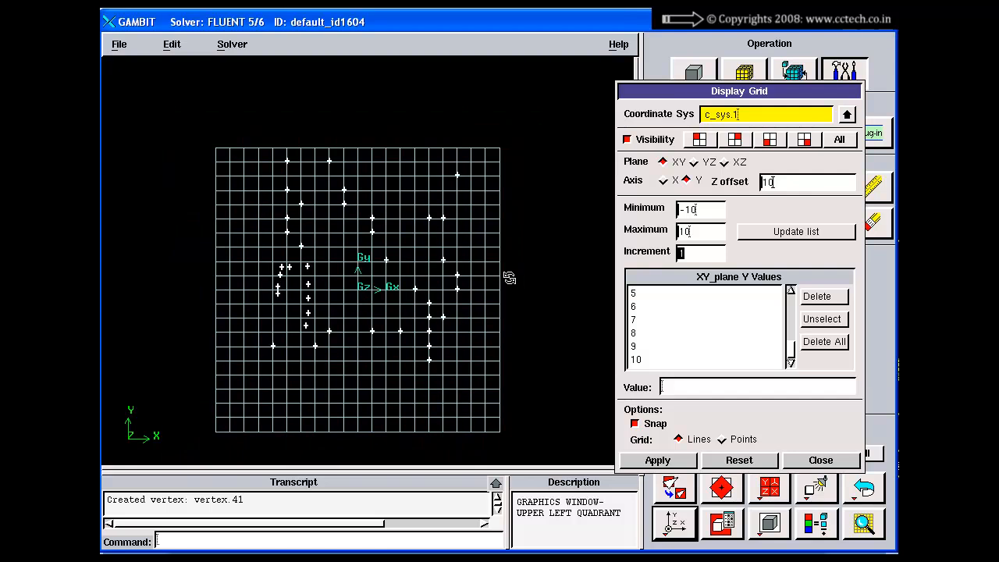
drag(508, 278, 375, 313)
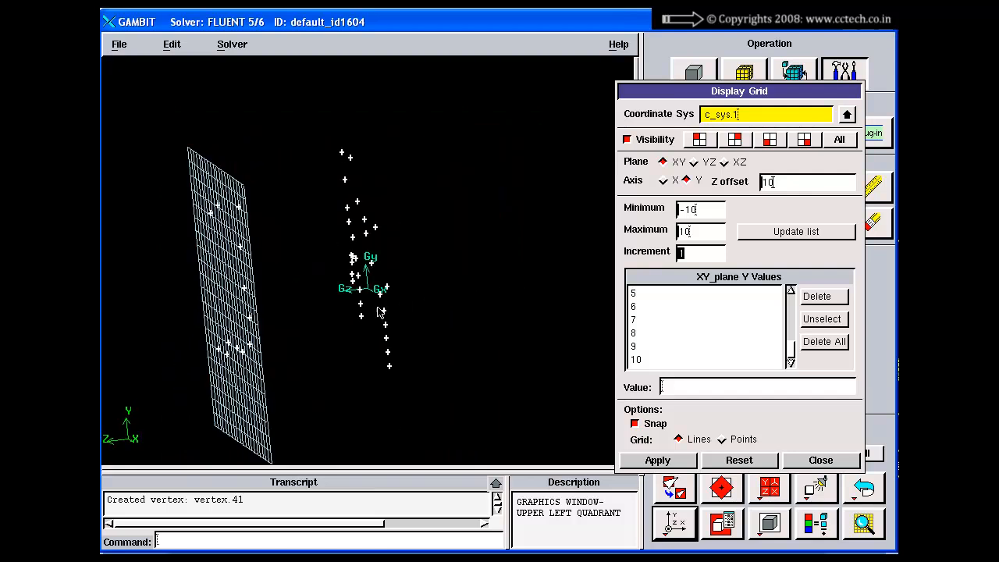
drag(300, 305, 336, 295)
drag(789, 188, 742, 195)
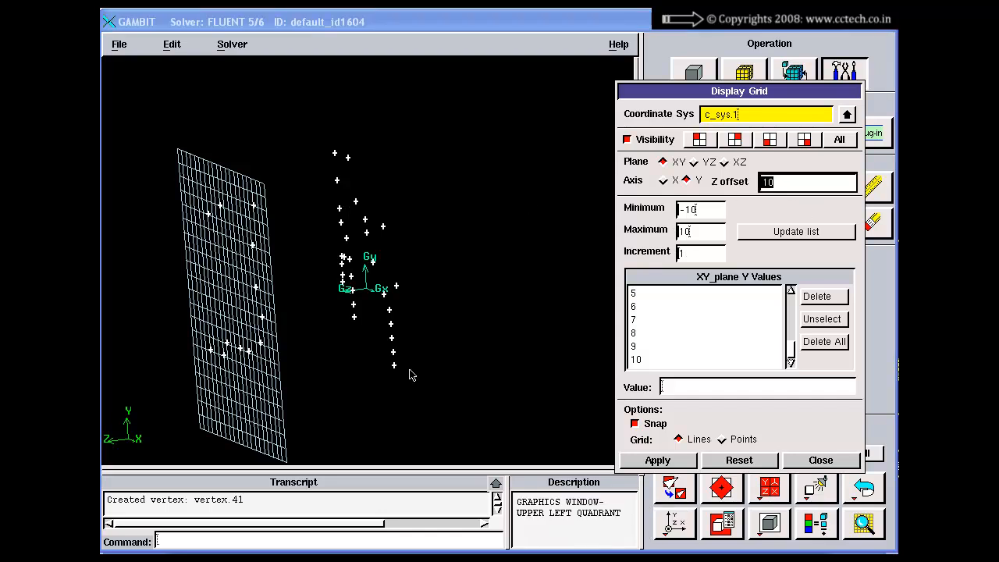
drag(411, 376, 433, 290)
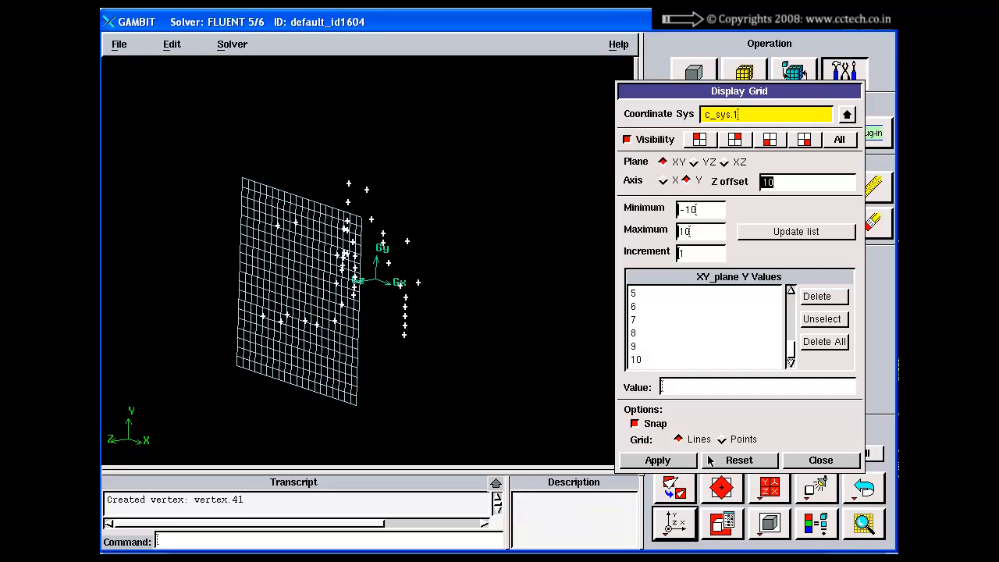
click(676, 528)
right_drag(454, 303, 449, 235)
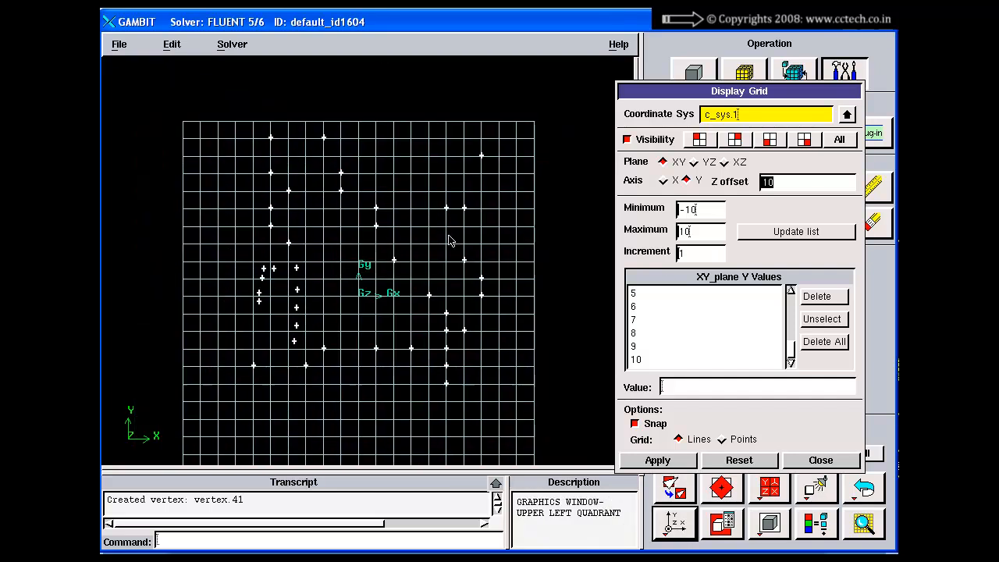
middle_drag(448, 235, 477, 187)
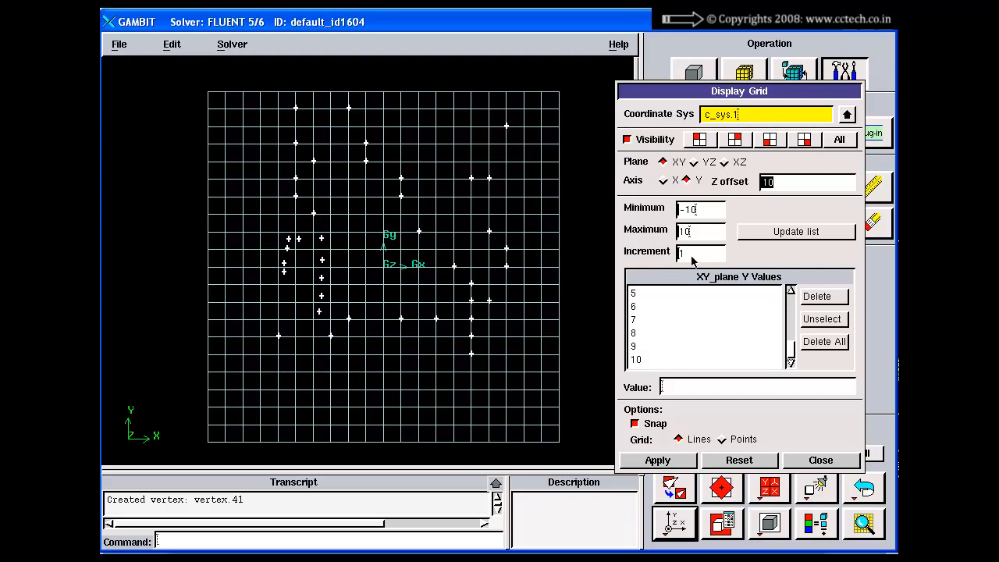
Set the grid's Y-axis increment to 0.5, update the list of Y values and apply the grid
drag(691, 257, 635, 256)
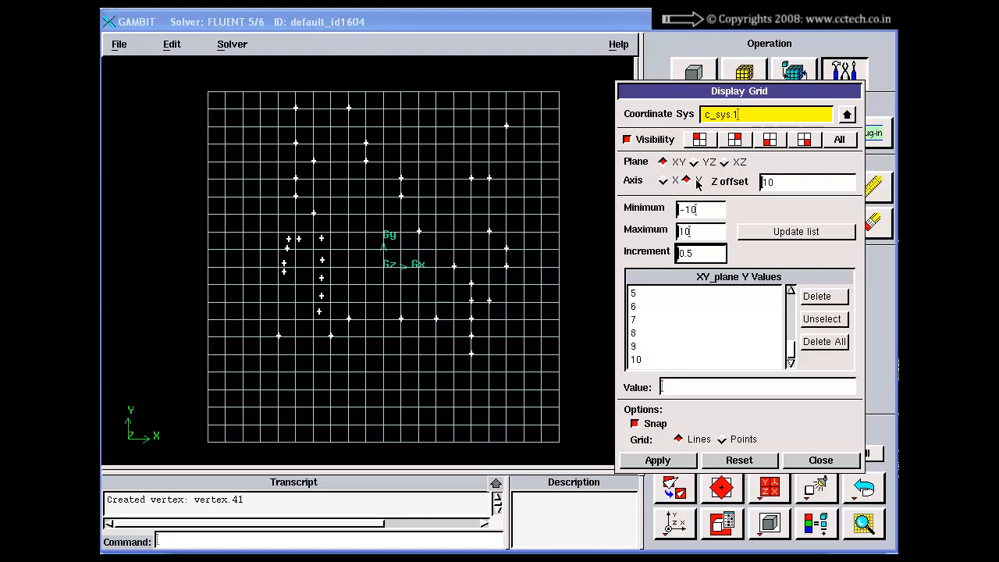
click(658, 461)
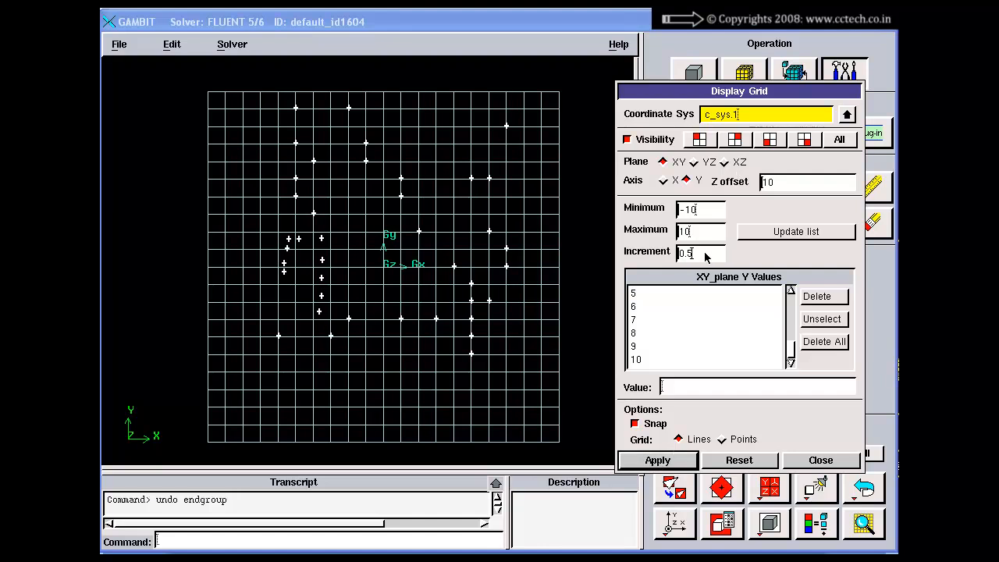
click(789, 234)
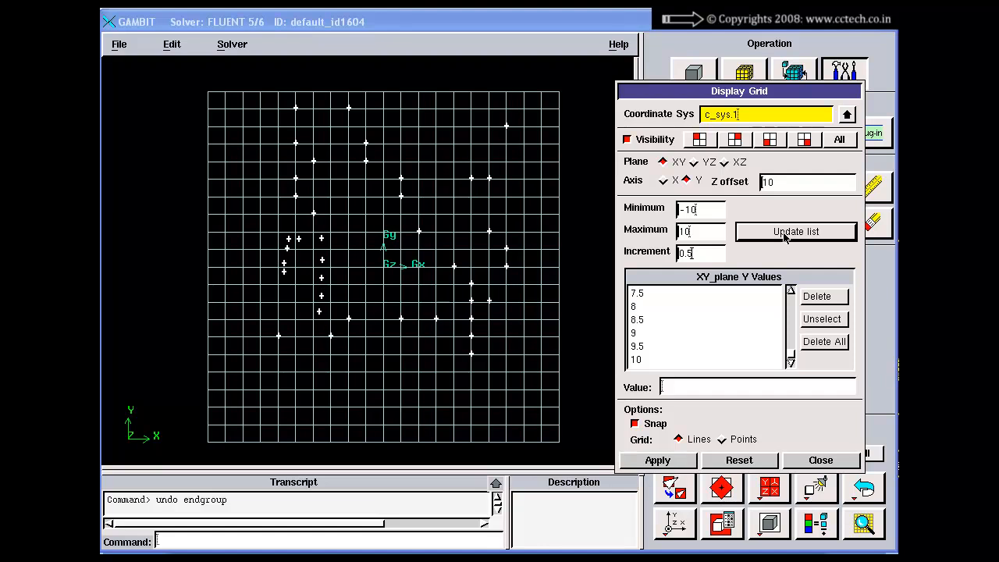
click(668, 460)
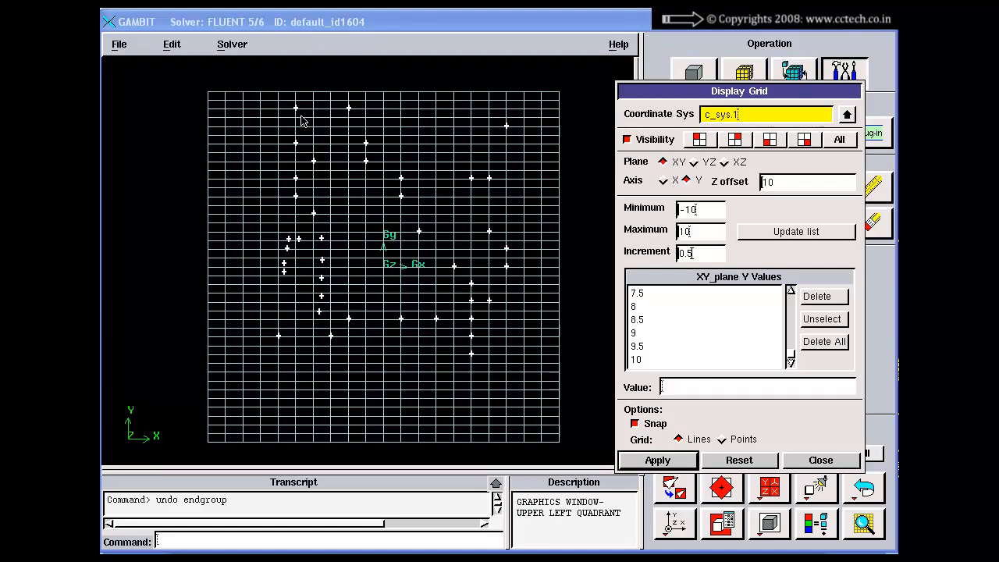
Refine the grid's Y-axis increment to 0.1, update the list of Y values and apply the grid
right_drag(297, 219, 297, 346)
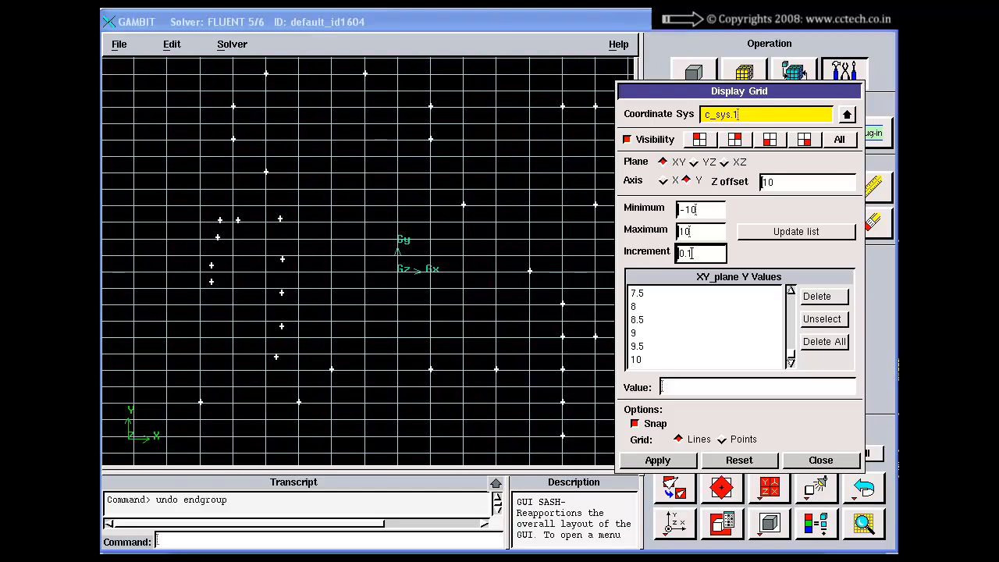
click(656, 461)
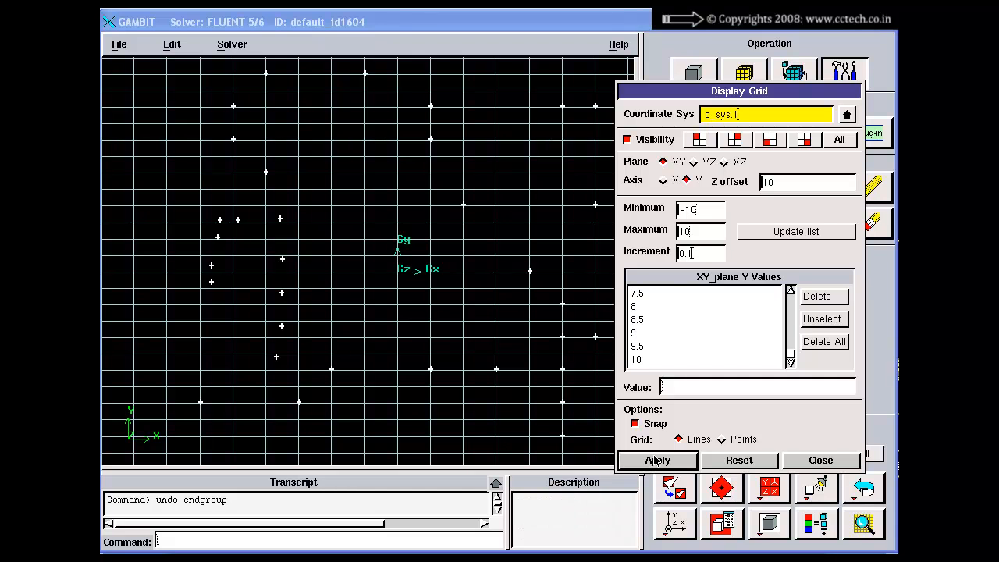
click(789, 232)
click(656, 461)
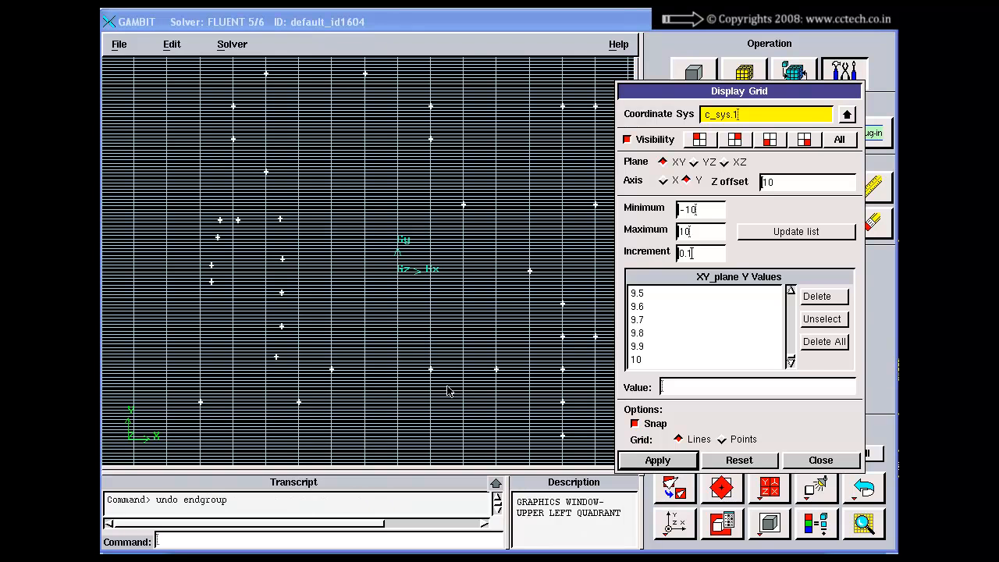
Set the grid's Y-axis increment back to 1, update the list of Y values and apply the grid
right_drag(448, 386, 436, 441)
right_drag(415, 112, 407, 285)
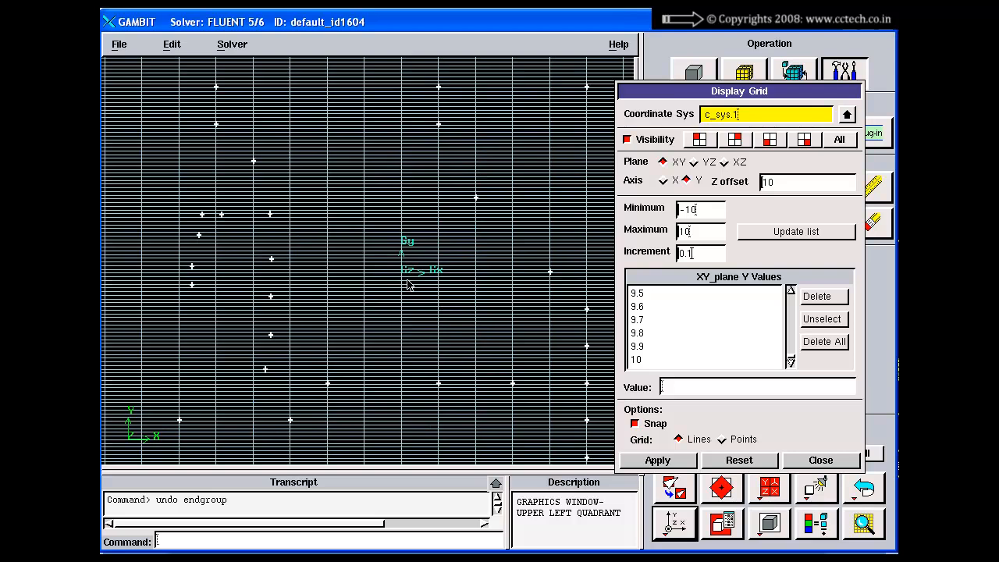
drag(705, 255, 668, 261)
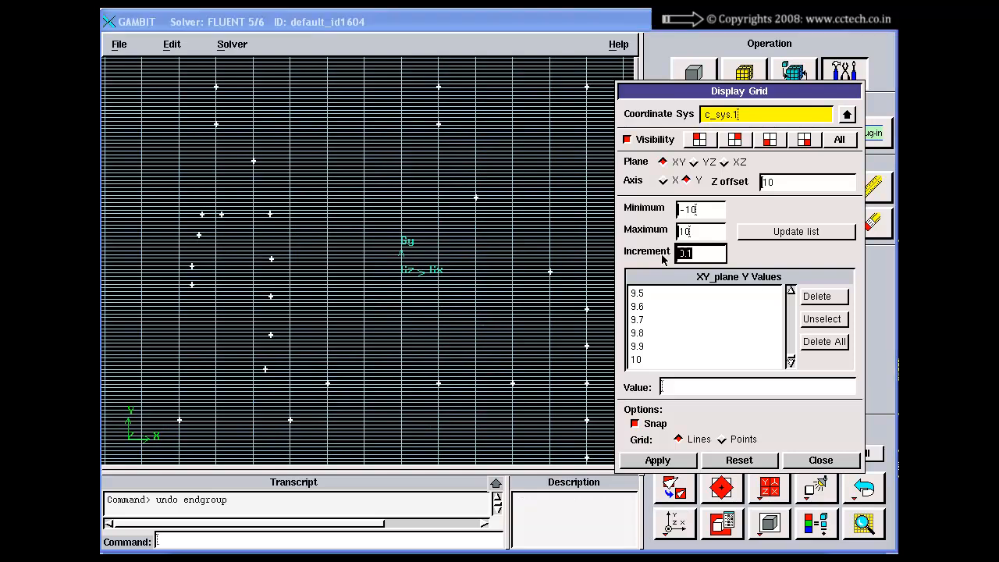
text(1)
click(796, 232)
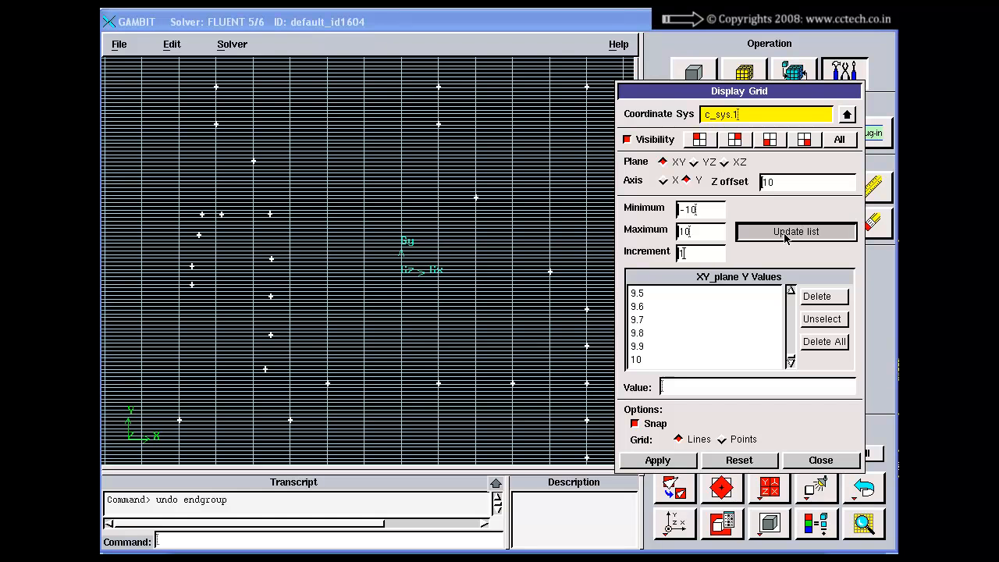
click(657, 461)
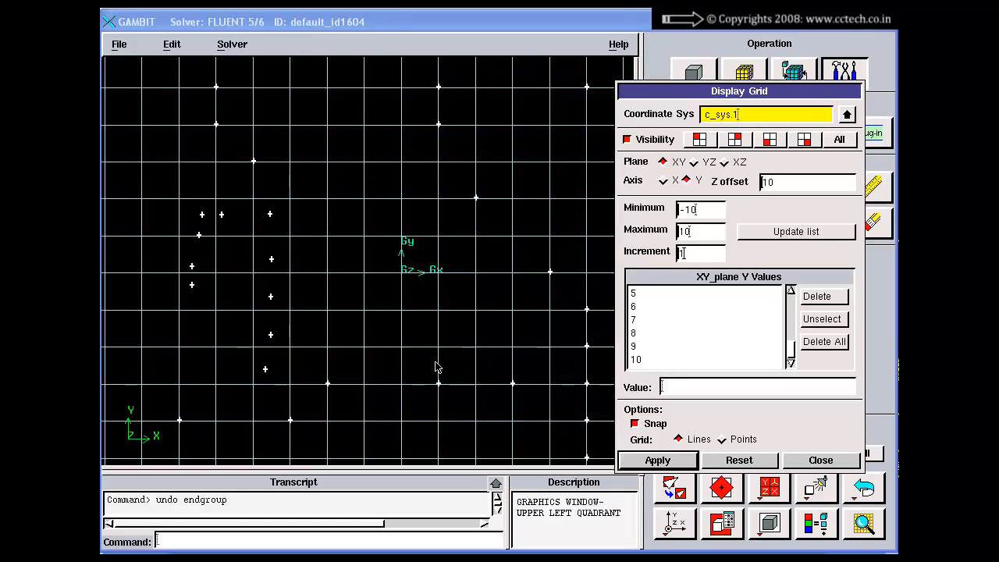
Delete the value 6 from the XY plane's Y values and apply the grid
right_drag(424, 321, 411, 303)
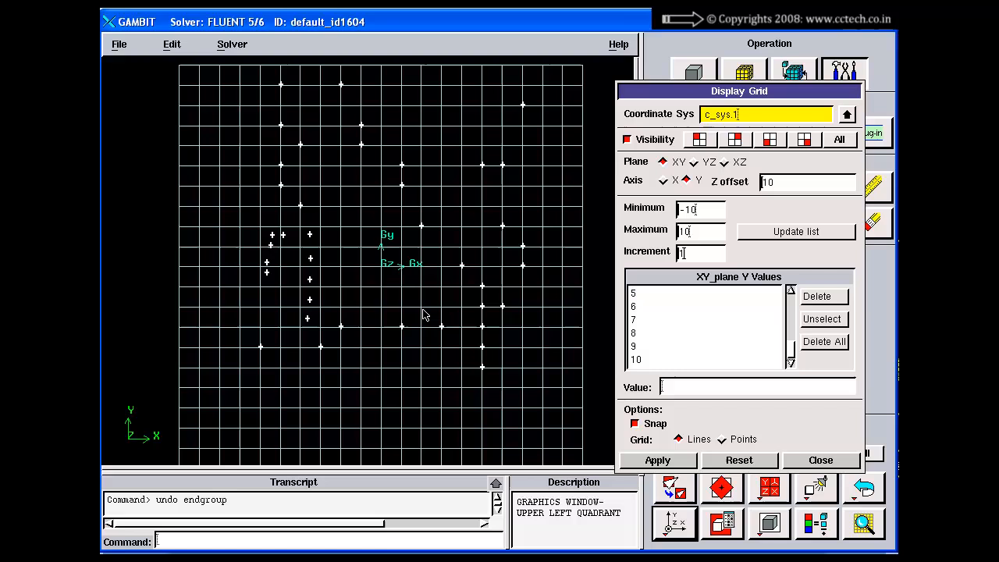
click(659, 294)
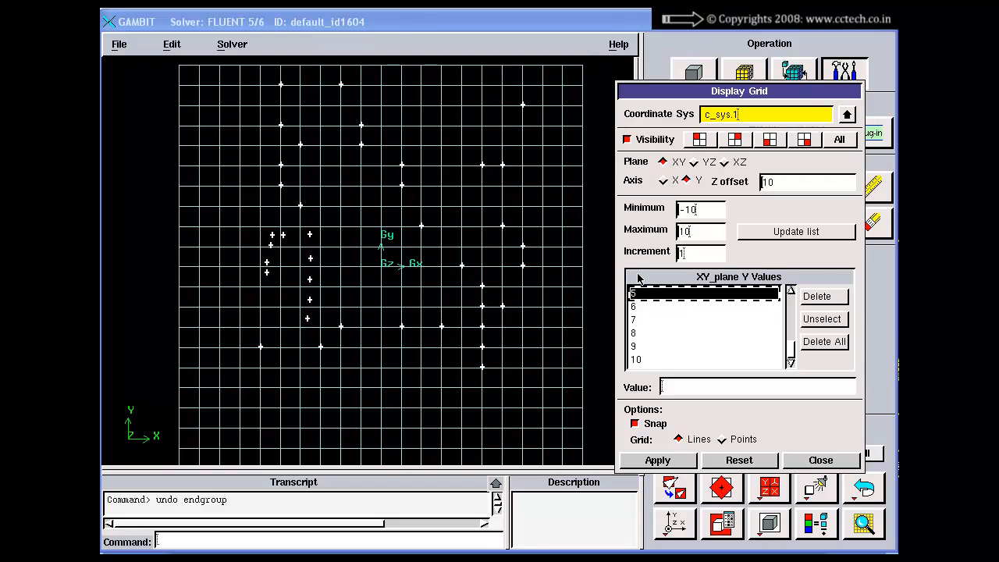
click(643, 320)
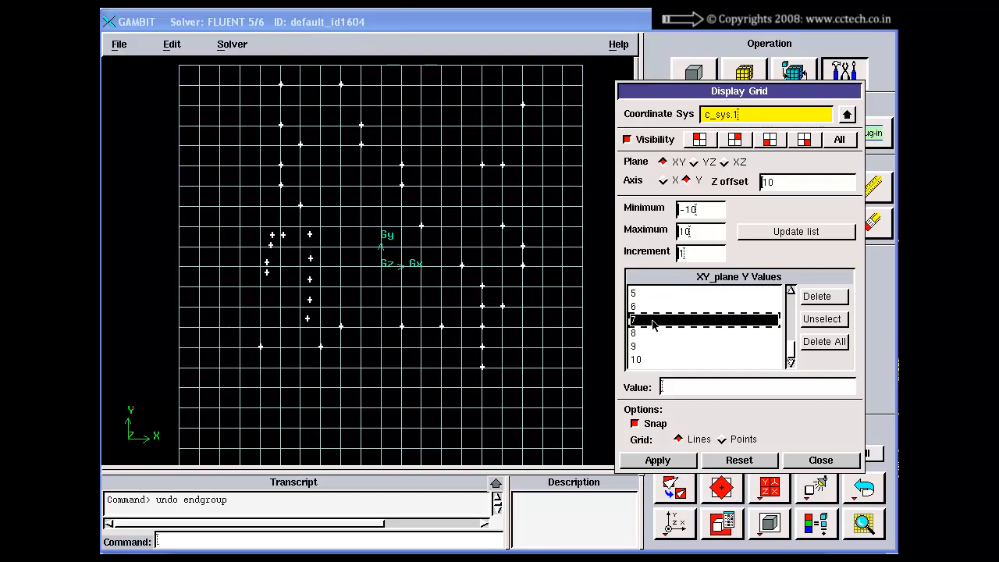
click(643, 308)
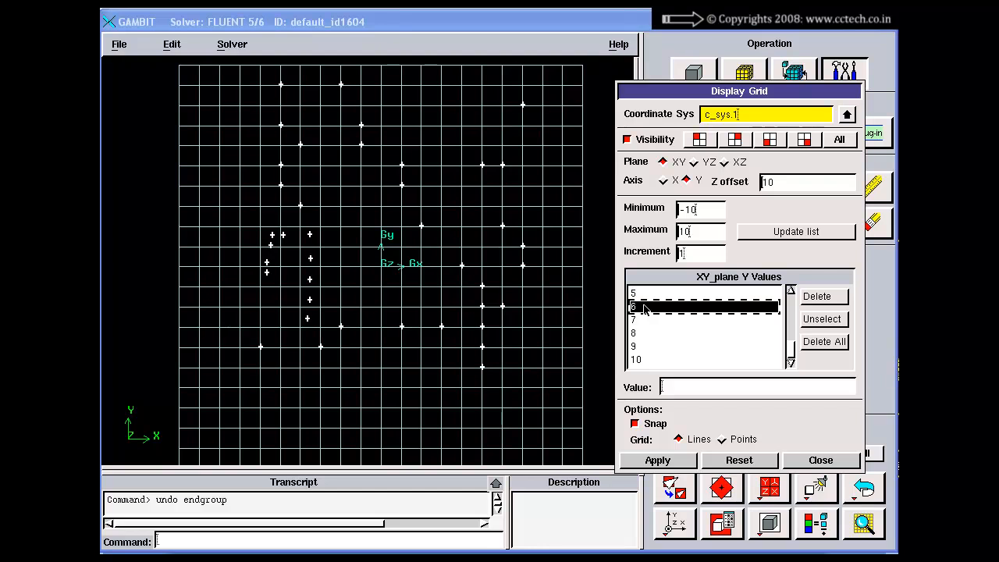
click(824, 298)
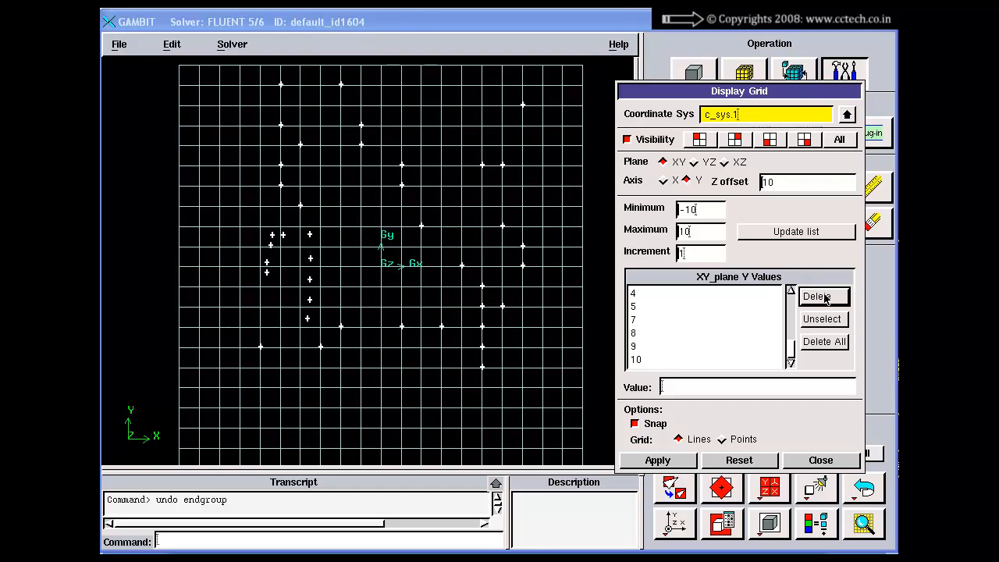
click(659, 461)
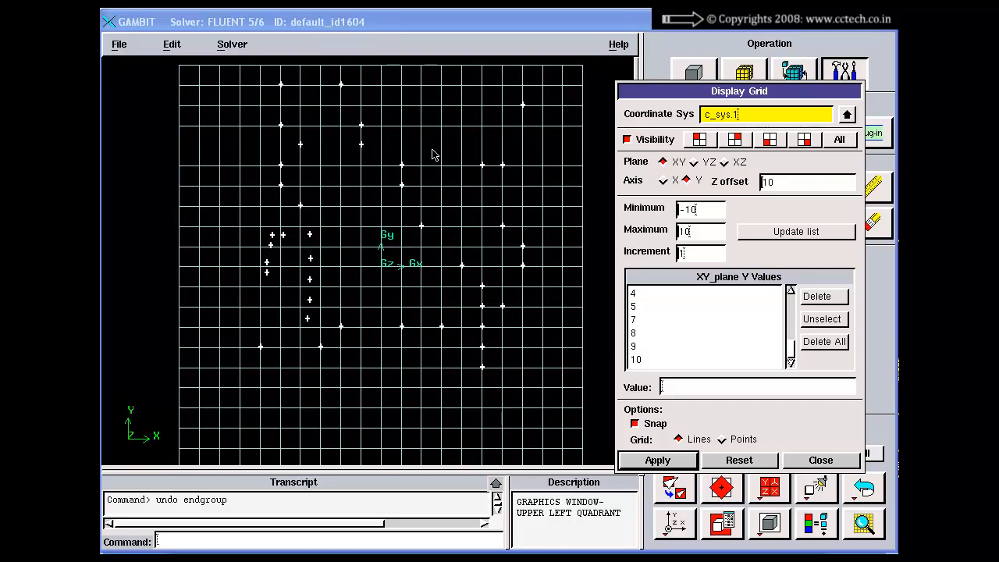
Delete the value -5 from the XY plane's Y values and apply the grid
click(639, 334)
click(642, 358)
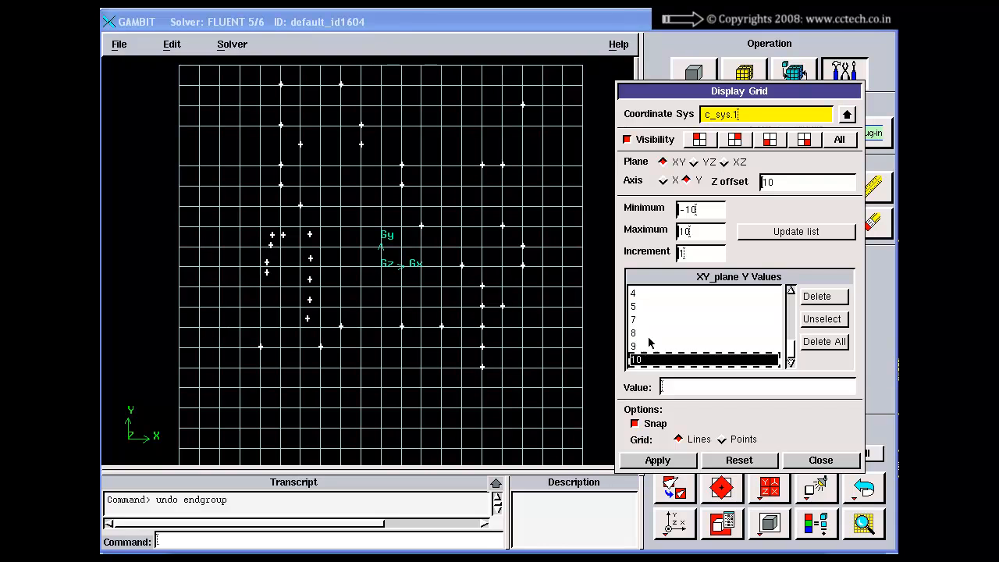
click(656, 326)
drag(789, 355, 791, 321)
click(650, 308)
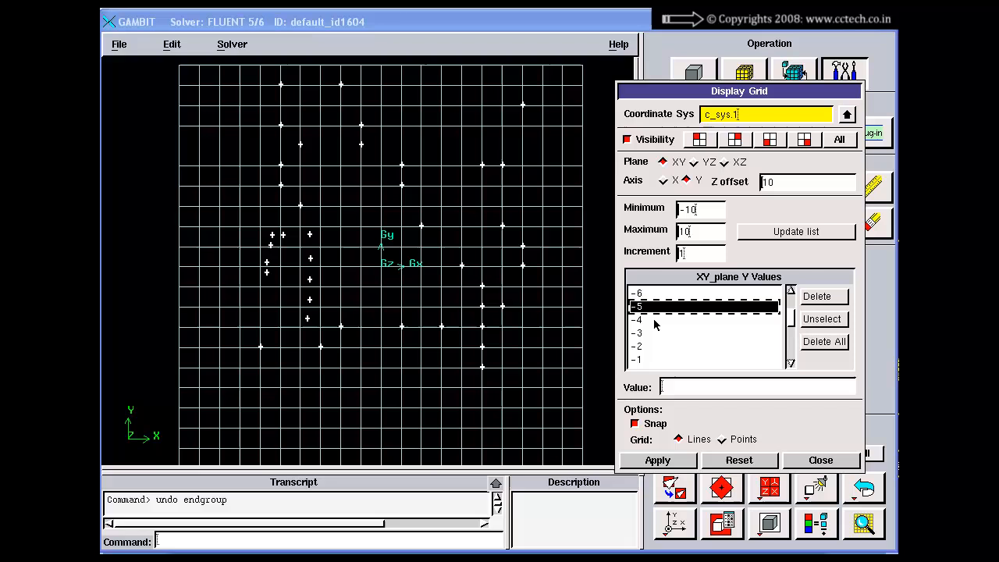
click(658, 461)
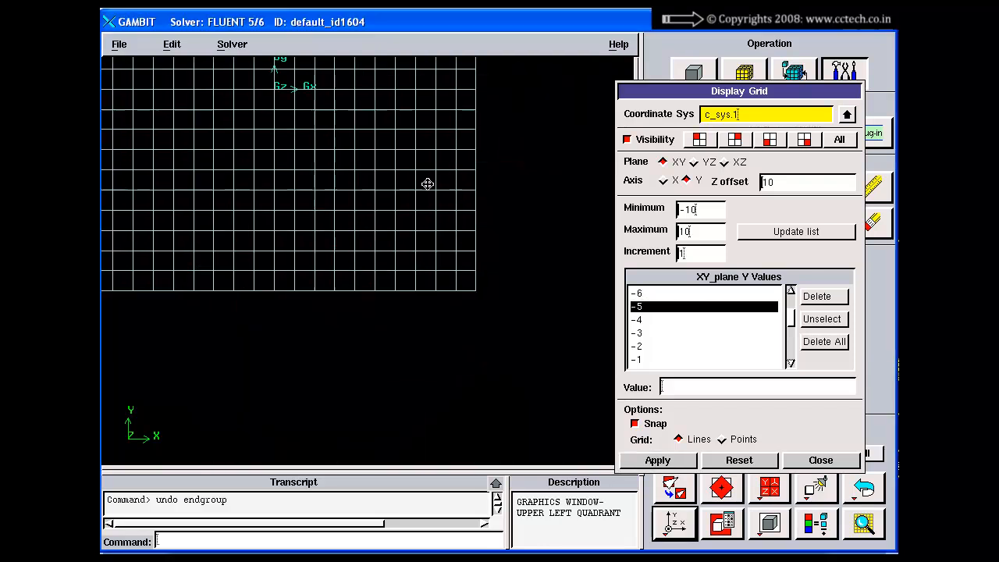
click(834, 307)
click(657, 460)
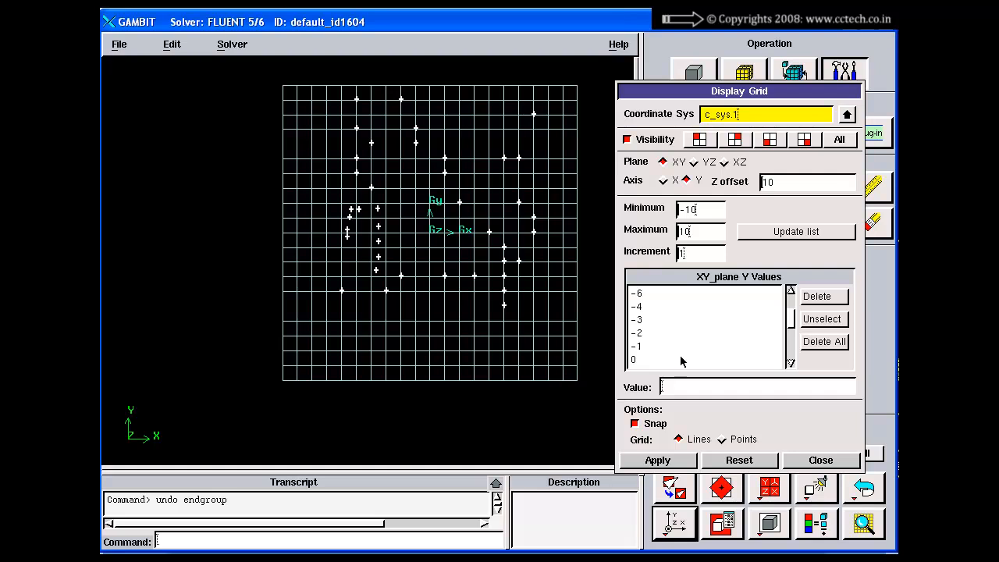
Reset the grid settings, update the XY plane's list of X values and apply the grid with its visibility off
click(783, 232)
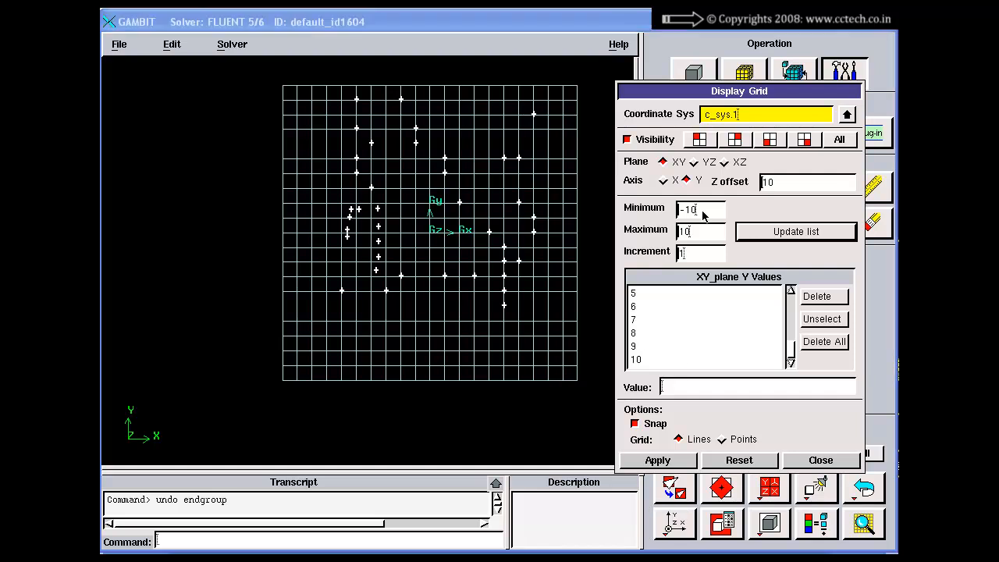
click(754, 463)
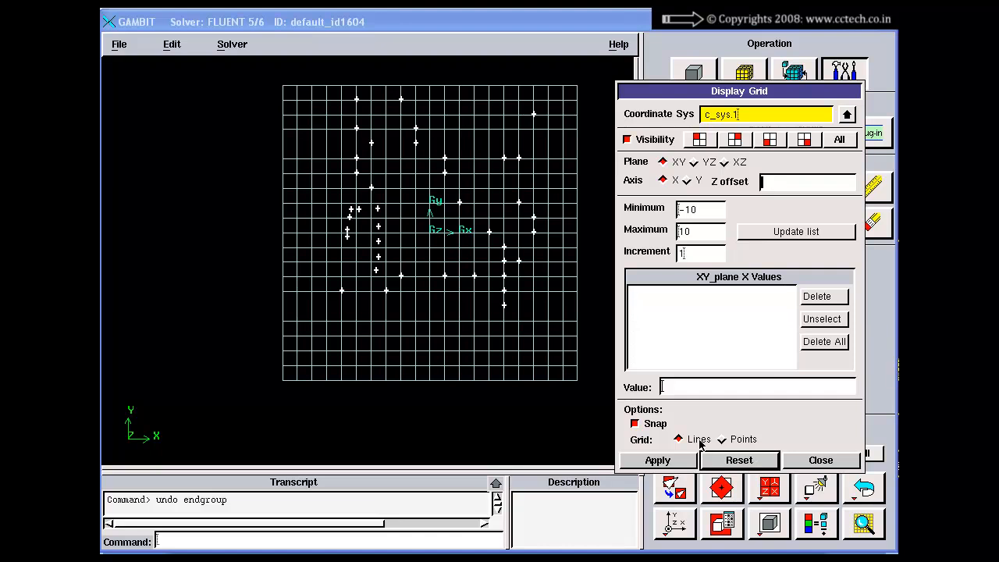
click(648, 139)
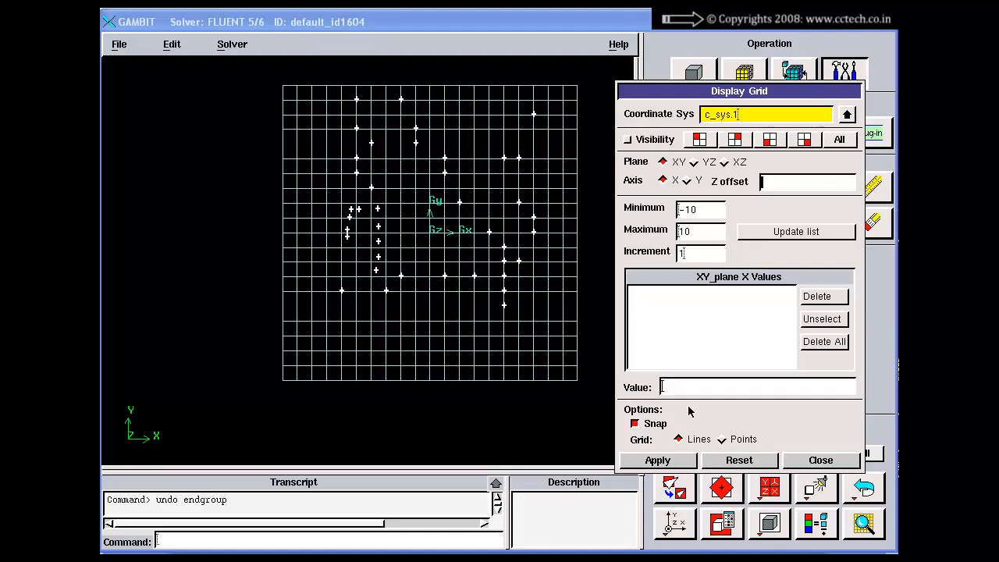
click(661, 463)
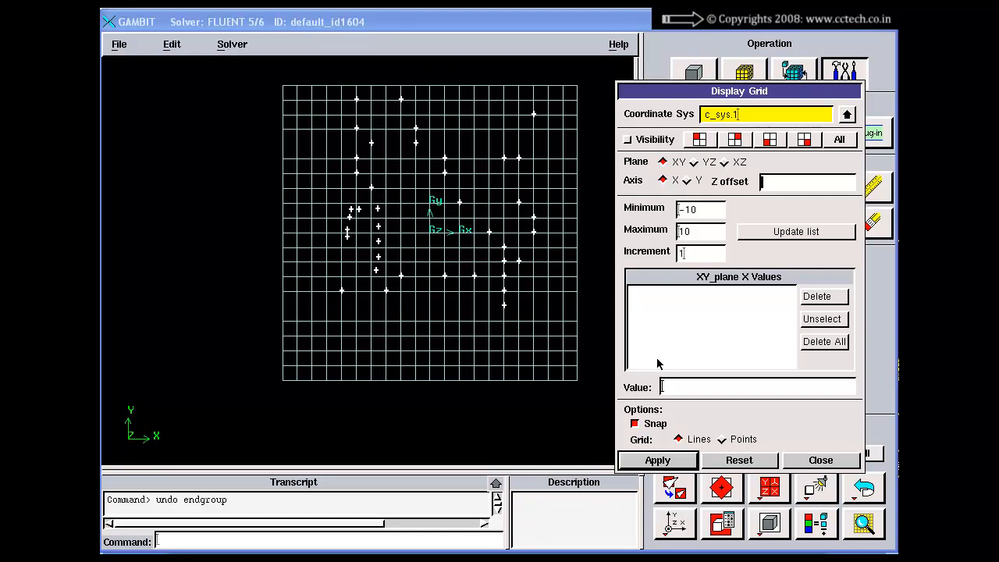
click(637, 144)
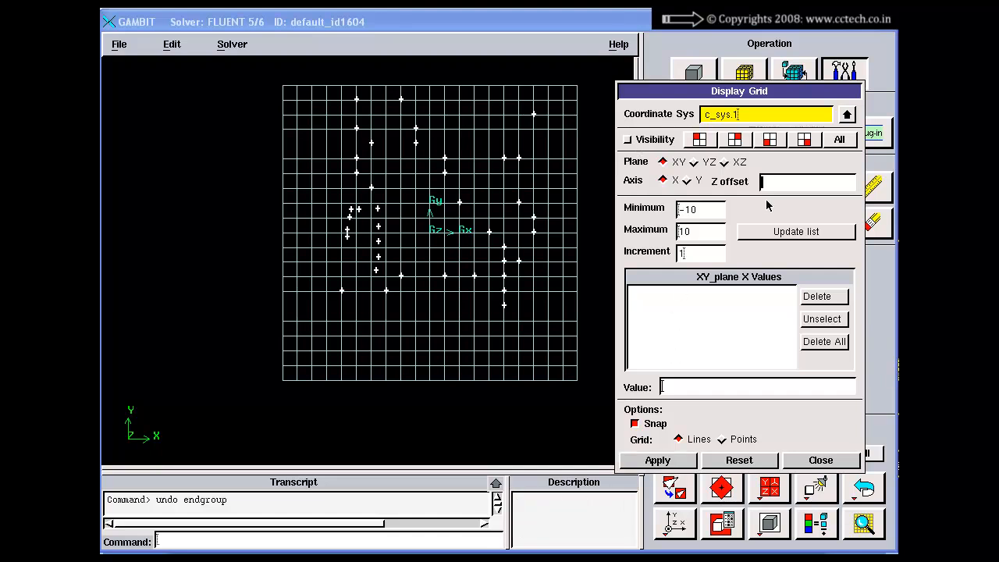
click(779, 232)
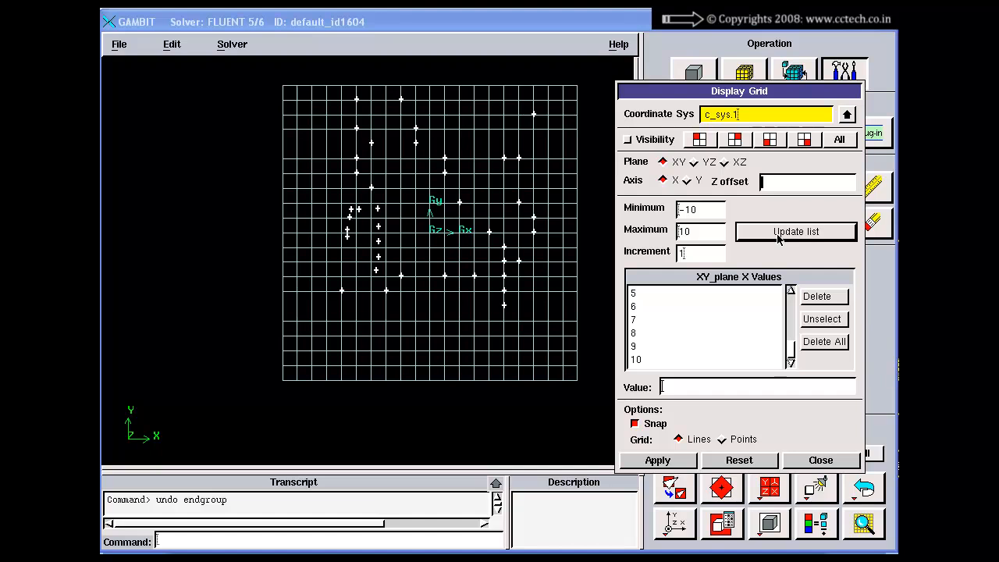
click(653, 139)
click(647, 140)
click(658, 461)
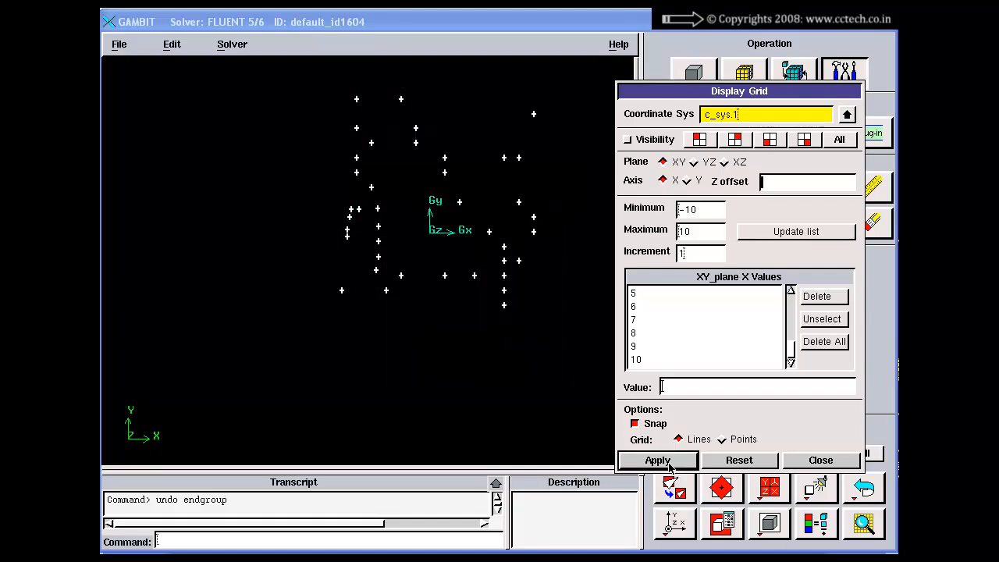
Run the reset command to delete all vertices from the model
click(284, 542)
text(reset)
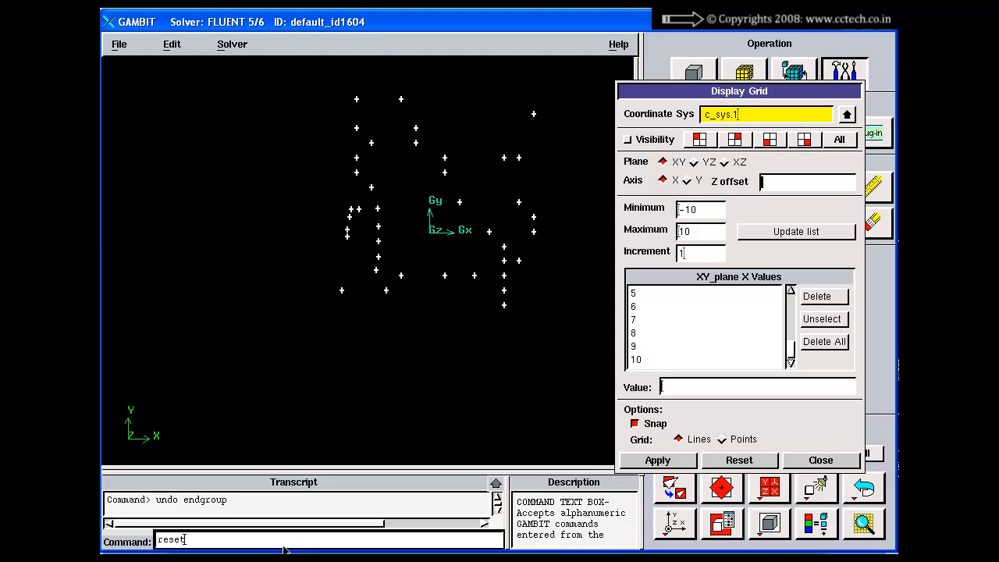
key(Return)
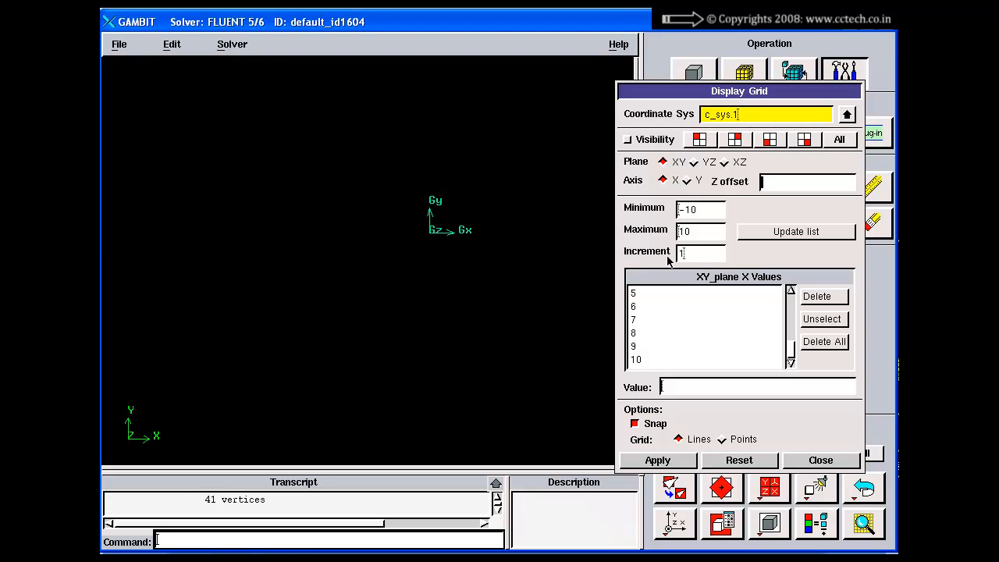
Display the XY grid of c_sys.1 with X and Y values from -10 to 10 in increments of 1
click(633, 142)
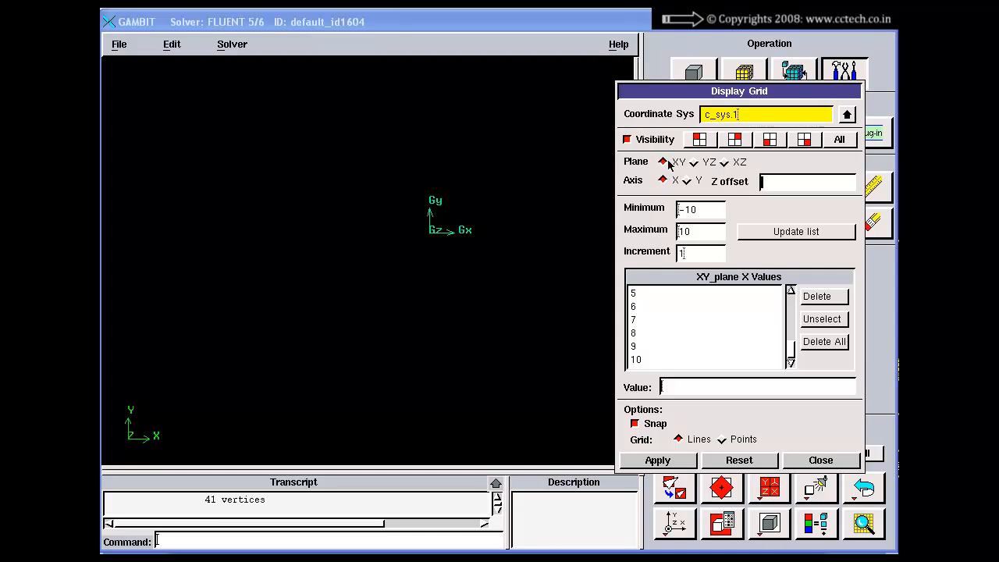
drag(704, 208, 669, 262)
click(789, 232)
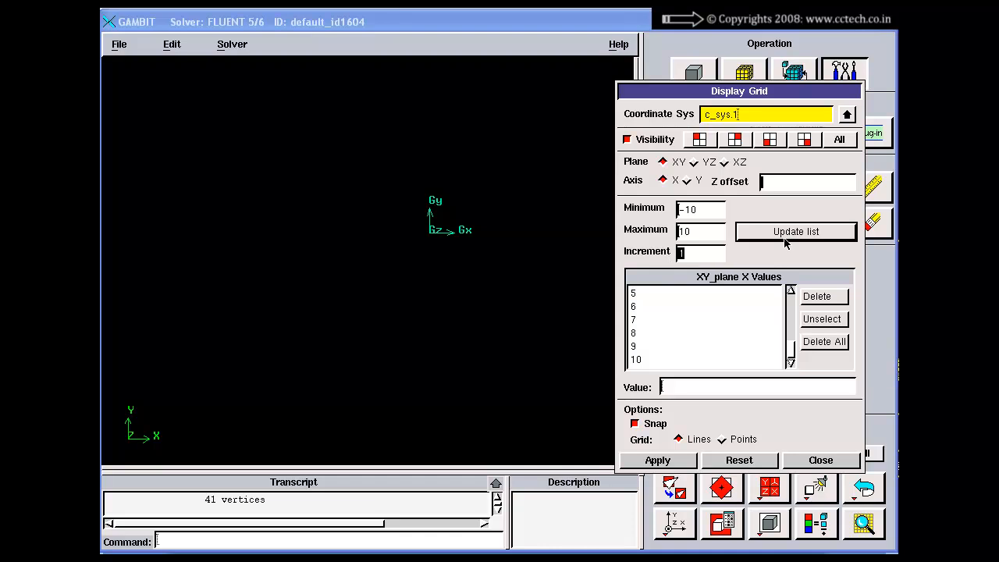
click(688, 182)
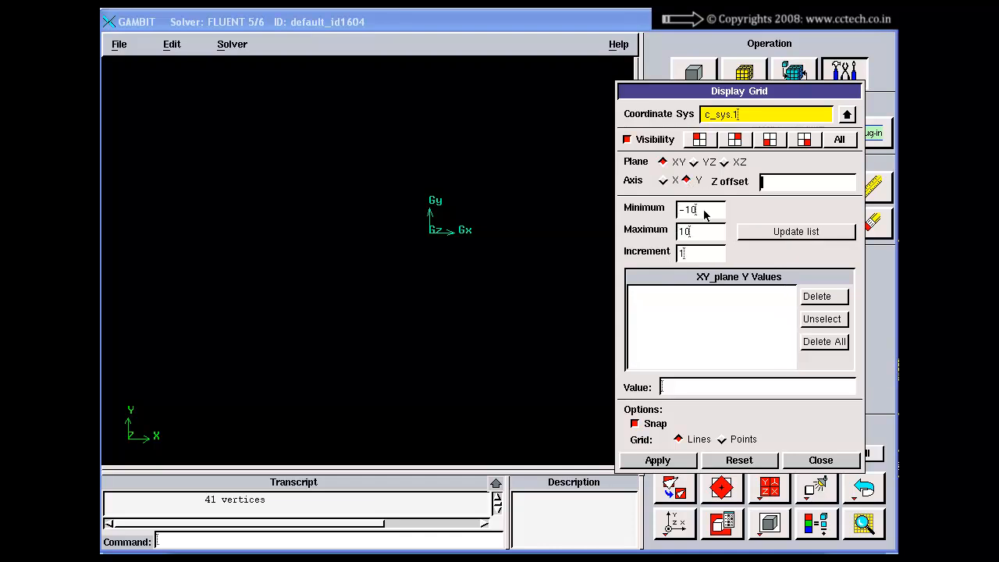
drag(704, 212, 672, 258)
click(750, 235)
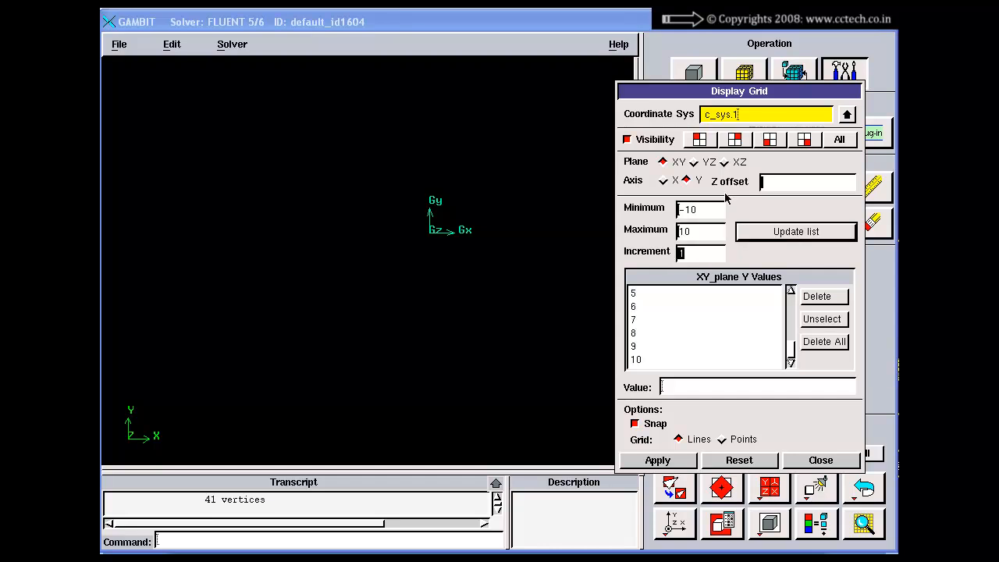
click(773, 183)
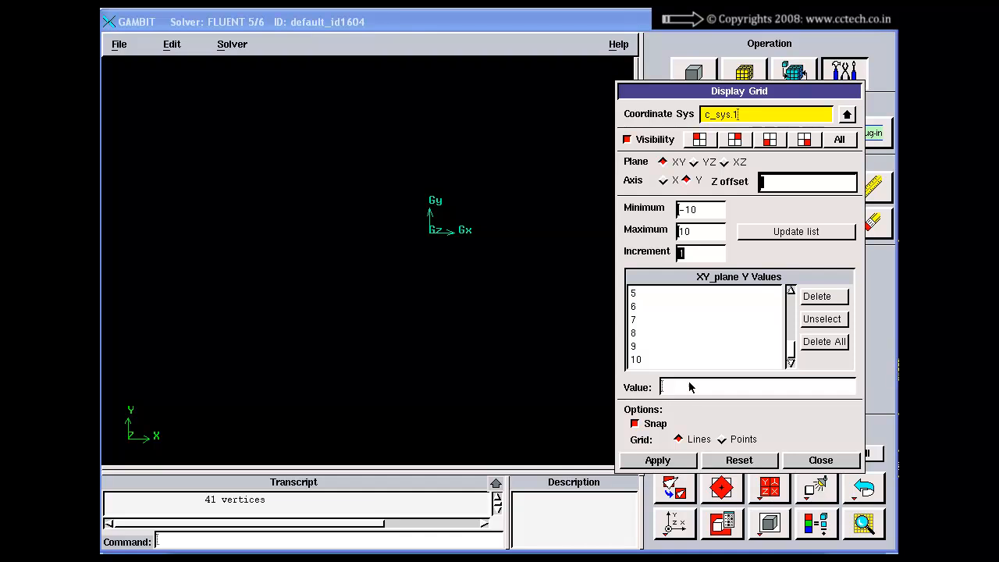
click(658, 459)
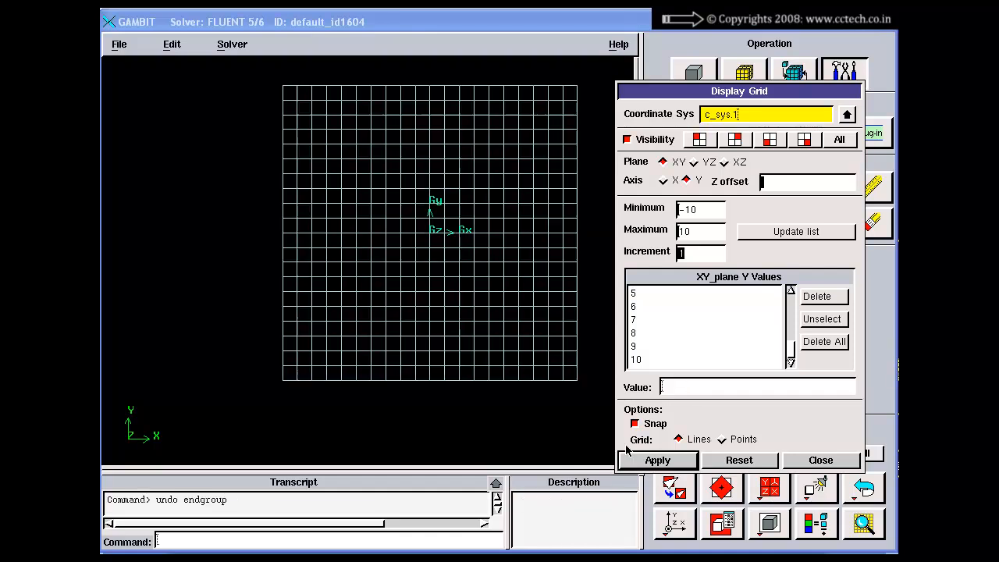
Create two vertices snapped to grid intersections on either side of the Y axis in the grid's upper half
right_drag(398, 123, 394, 145)
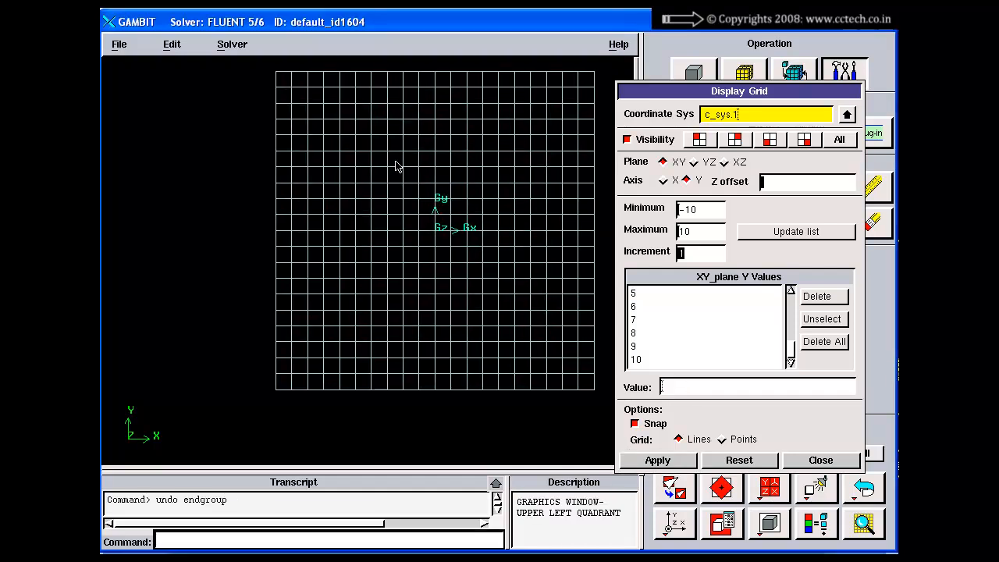
ctrl+right_click(384, 120)
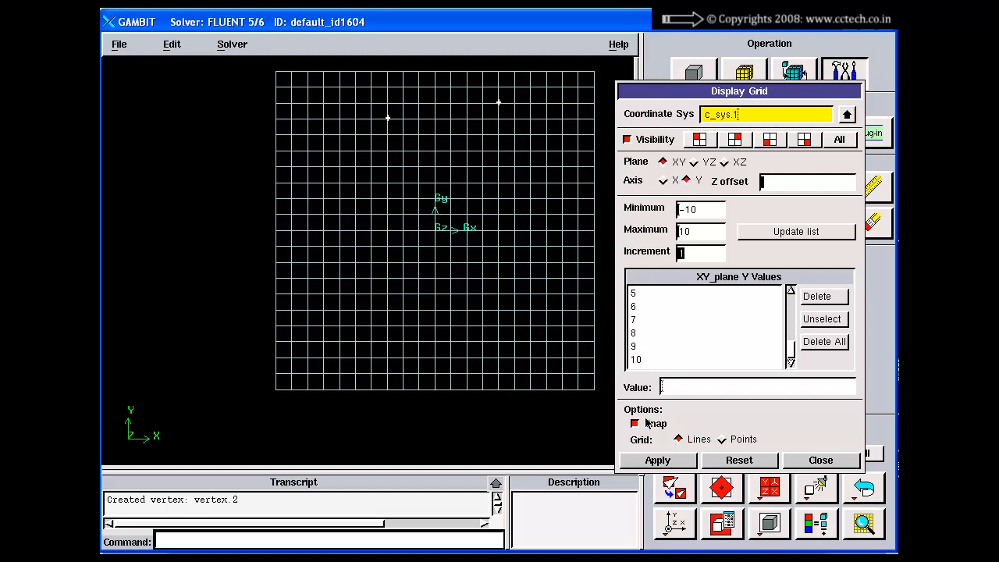
right_drag(389, 80, 383, 113)
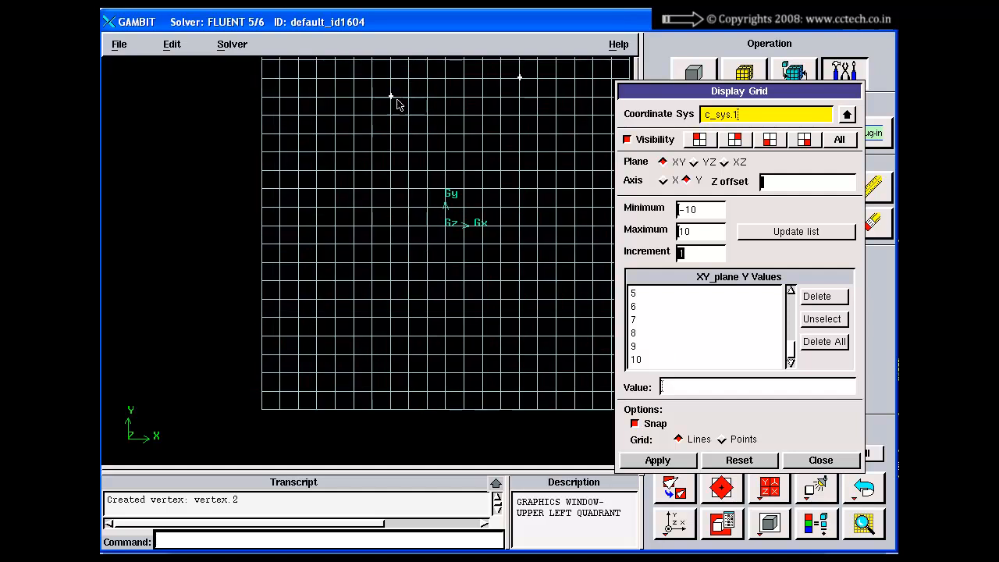
middle_drag(395, 97, 369, 140)
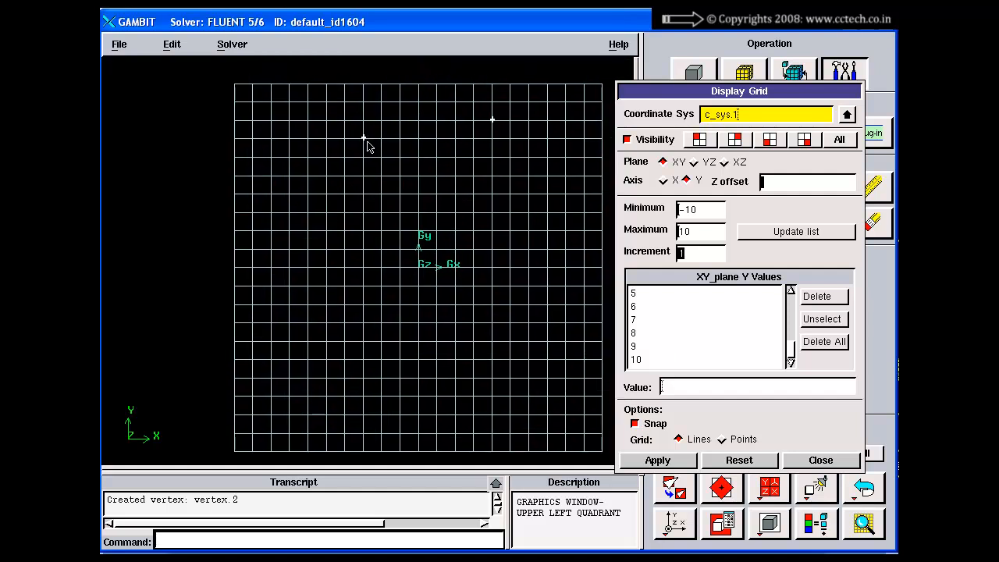
Turn off the grid's Snap option, apply it and place vertices in a column and a row in the upper-right quarter of the grid
click(656, 424)
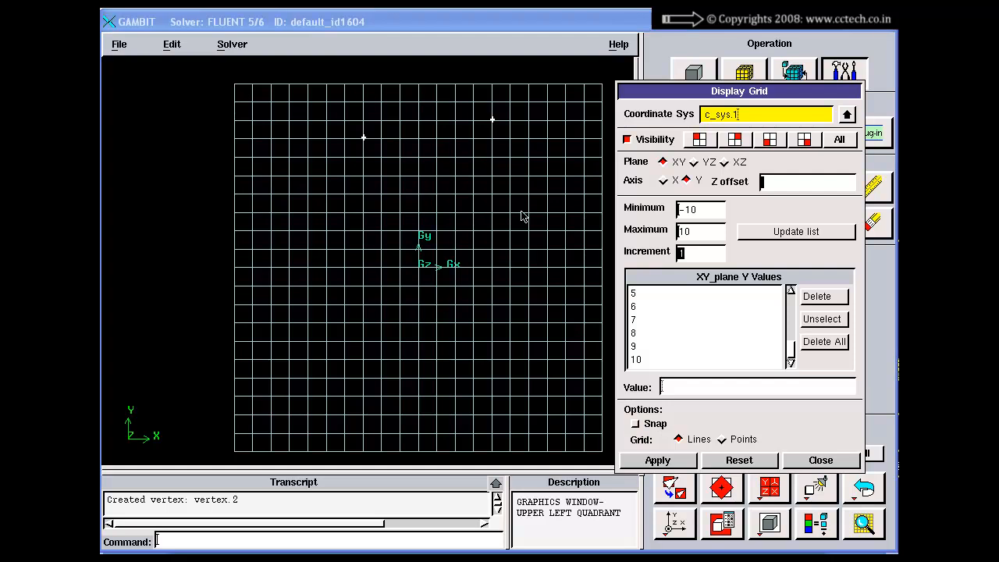
ctrl+right_click(503, 206)
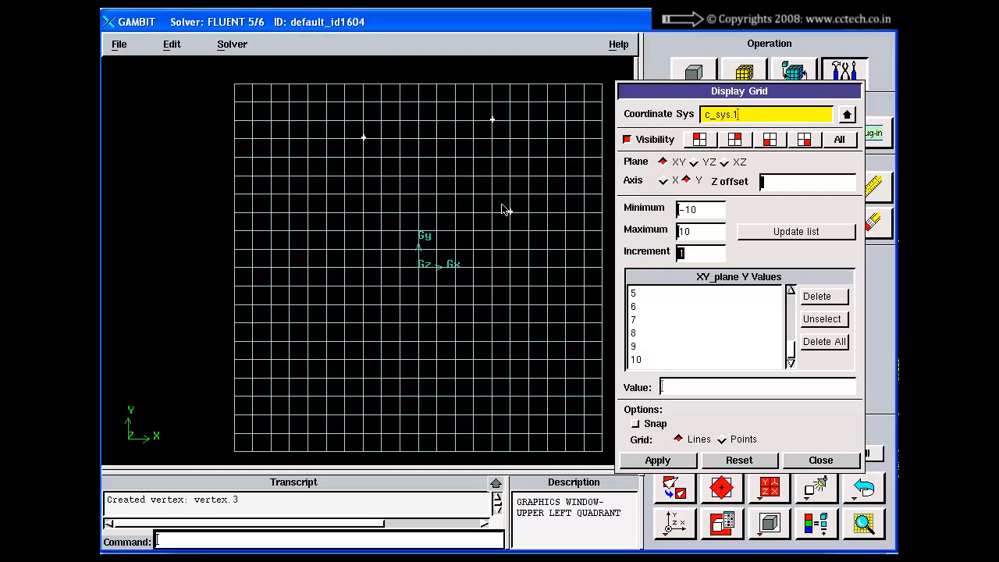
click(657, 460)
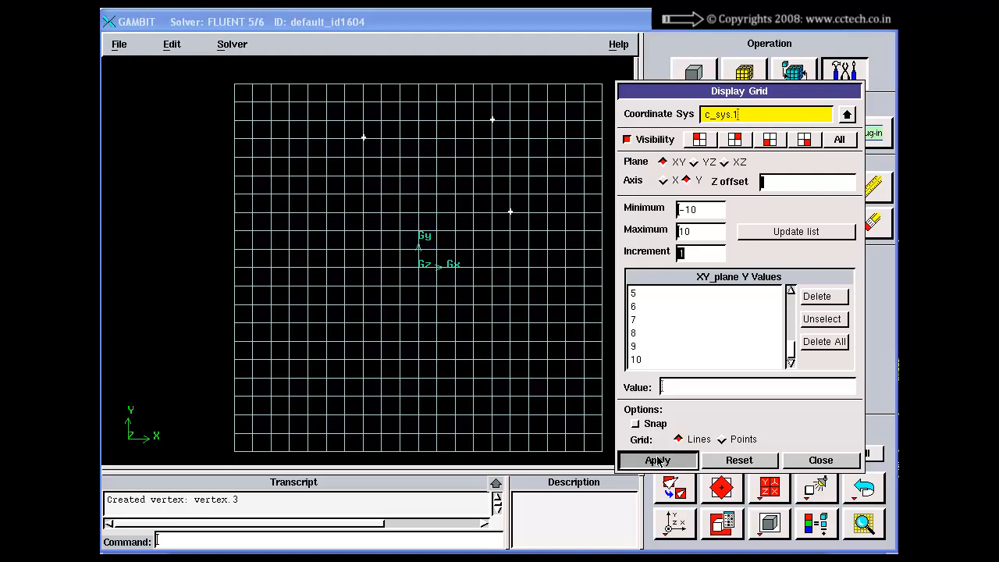
ctrl+right_click(463, 185)
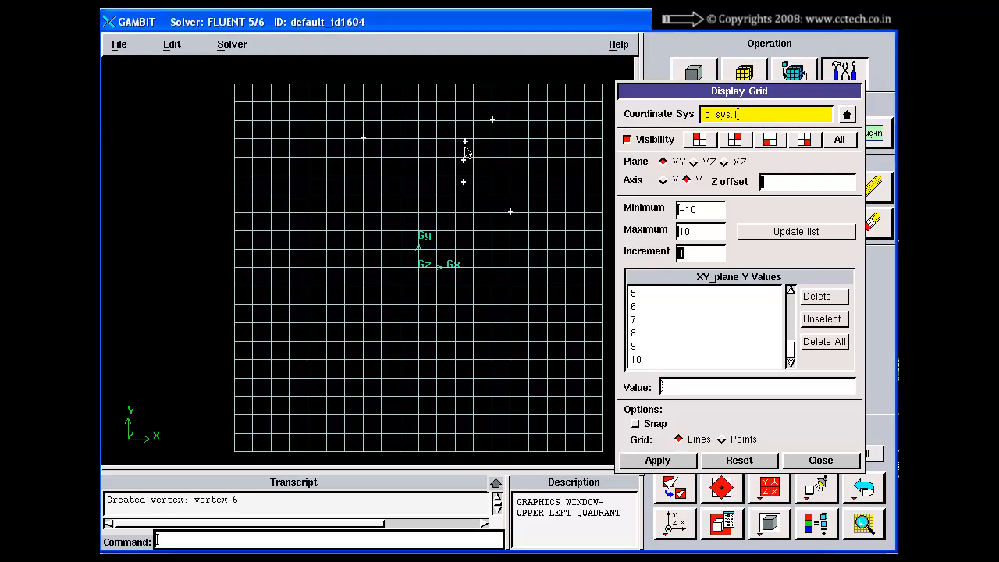
ctrl+right_click(465, 148)
ctrl+right_click(484, 149)
Reset the grid settings and try to hide the grid with the list of X values left empty
click(731, 462)
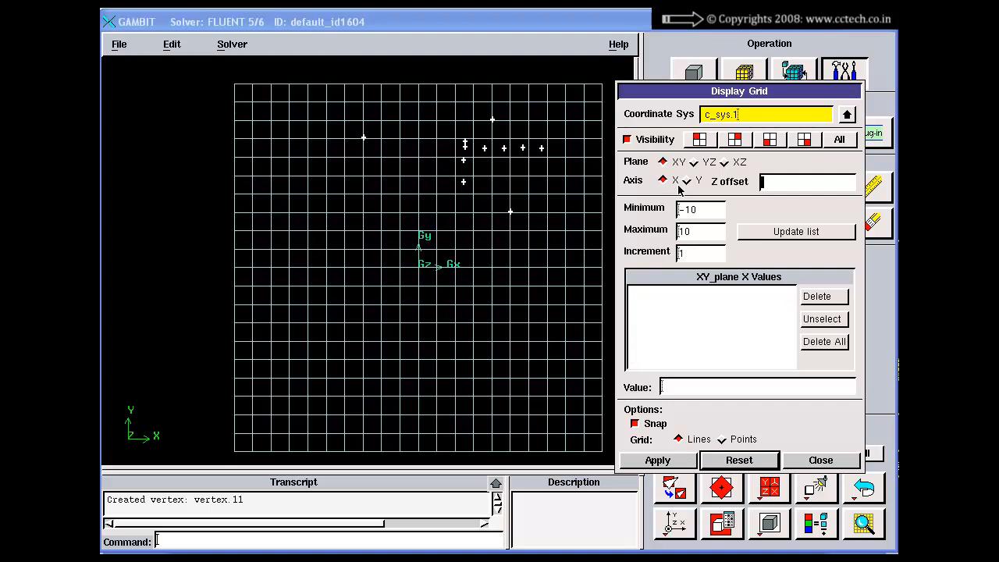
right_drag(453, 324, 455, 250)
middle_drag(454, 250, 440, 269)
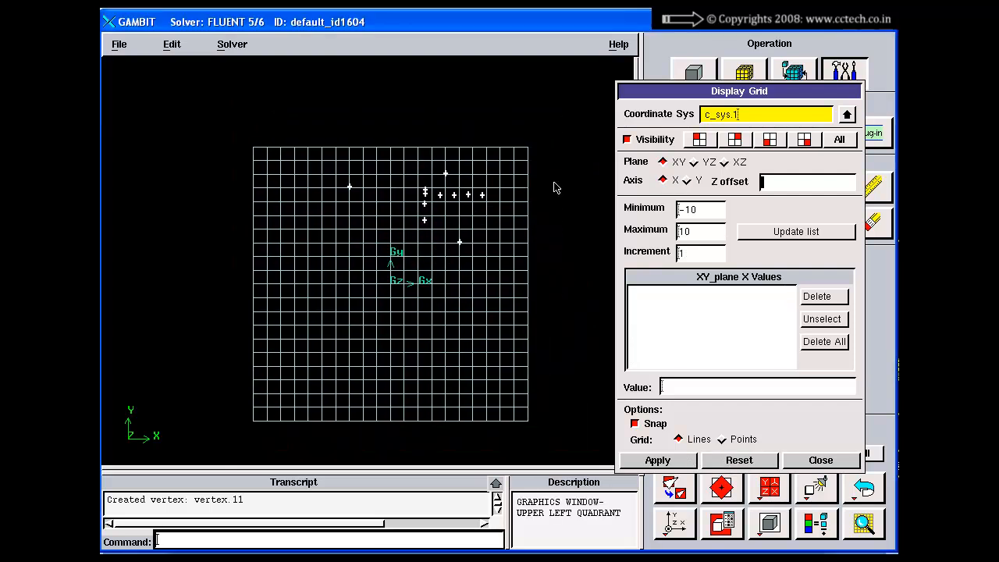
click(635, 139)
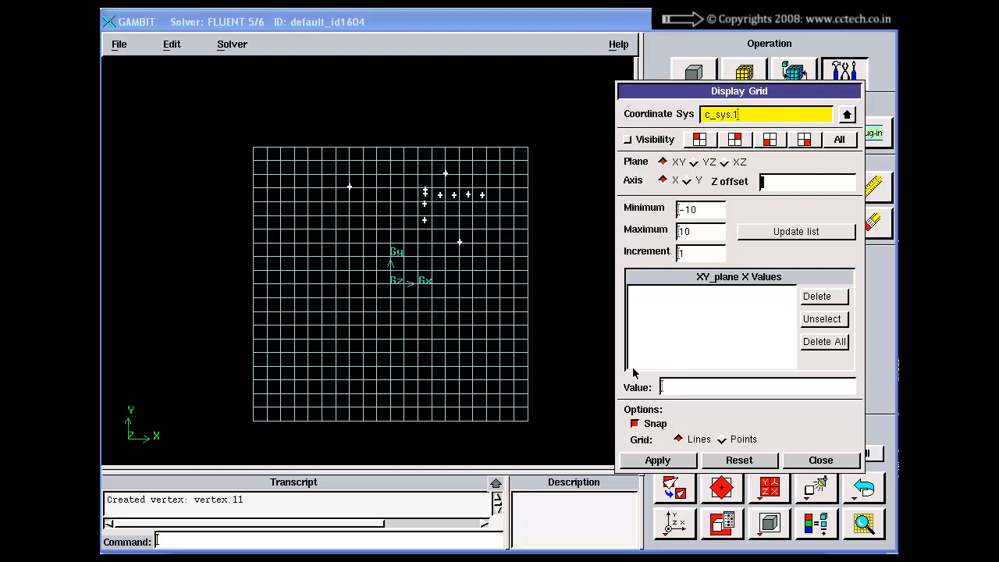
click(656, 461)
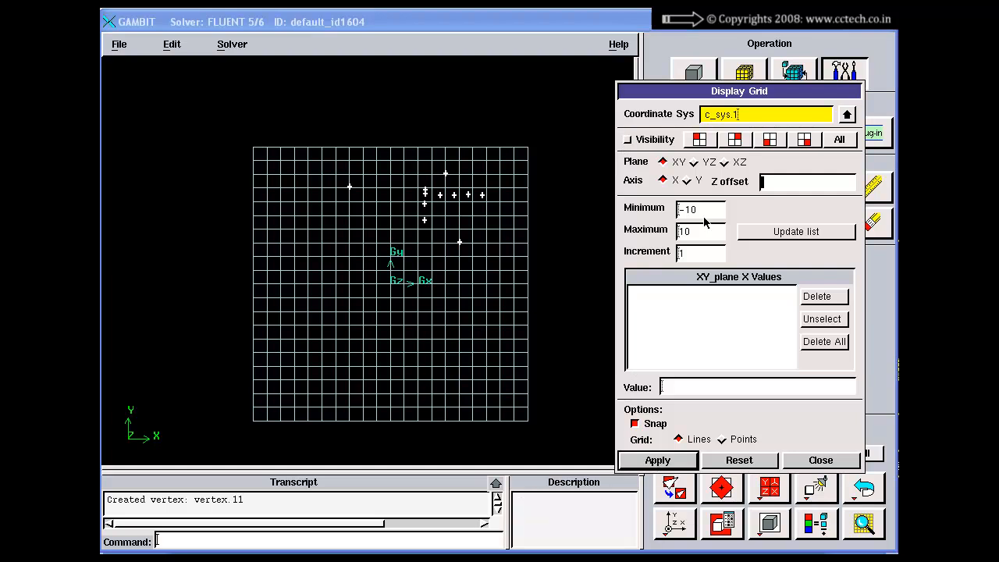
Update the XY plane's X and Y value lists from -10 to 10 and apply the grid with visibility on
click(663, 182)
click(762, 233)
click(687, 180)
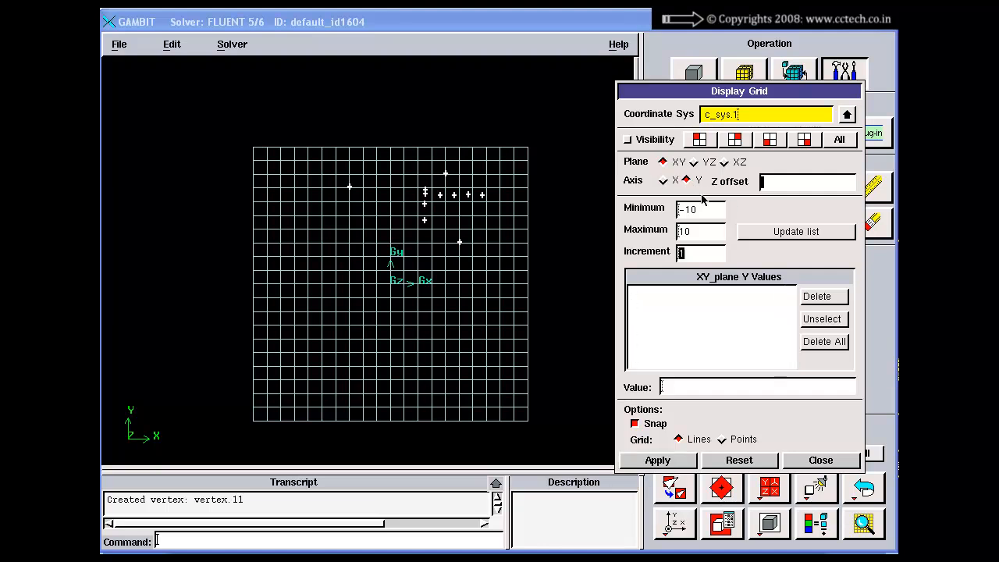
click(747, 237)
click(644, 140)
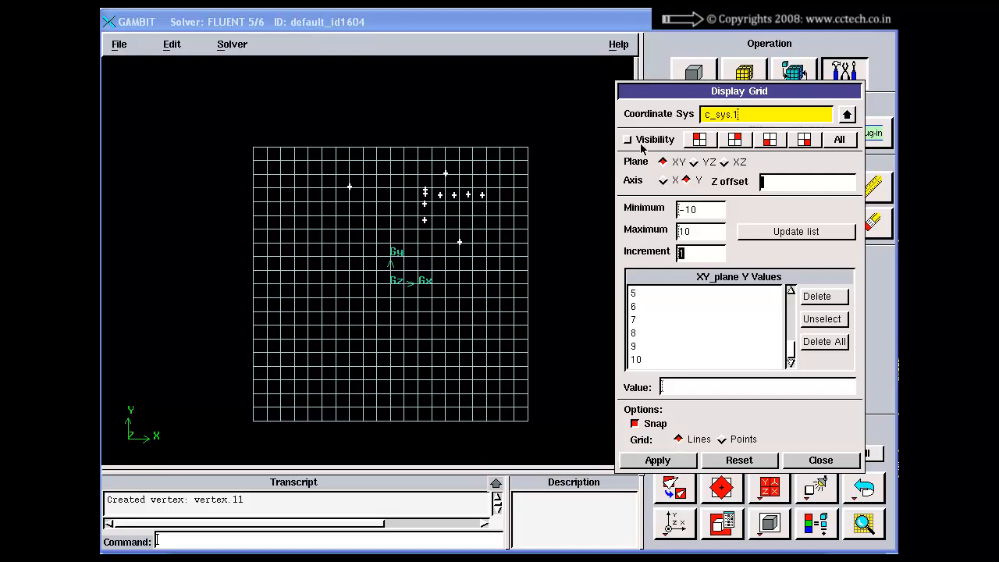
click(664, 460)
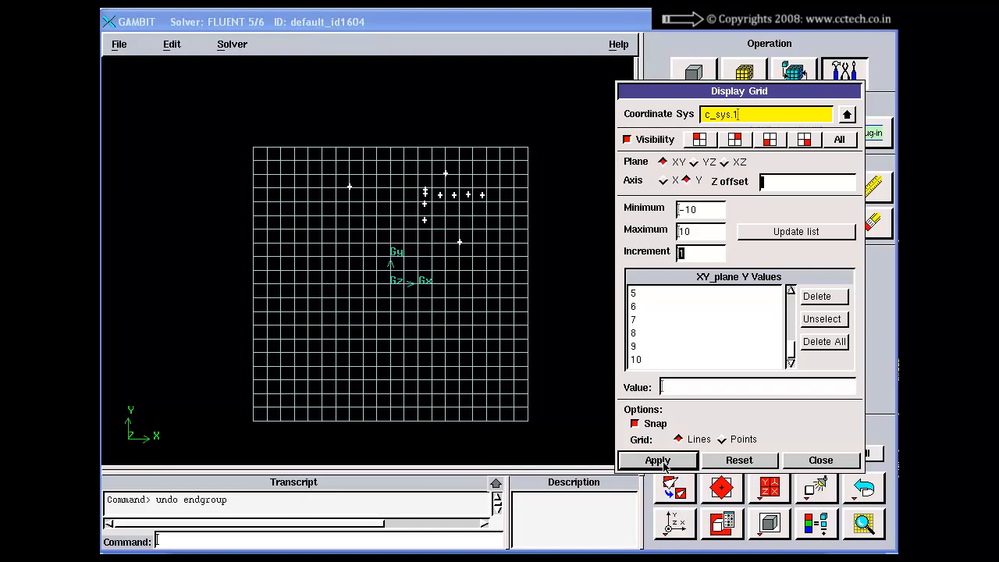
Reset the grid settings, update the XY plane's X and Y value lists again and hide the grid
click(735, 462)
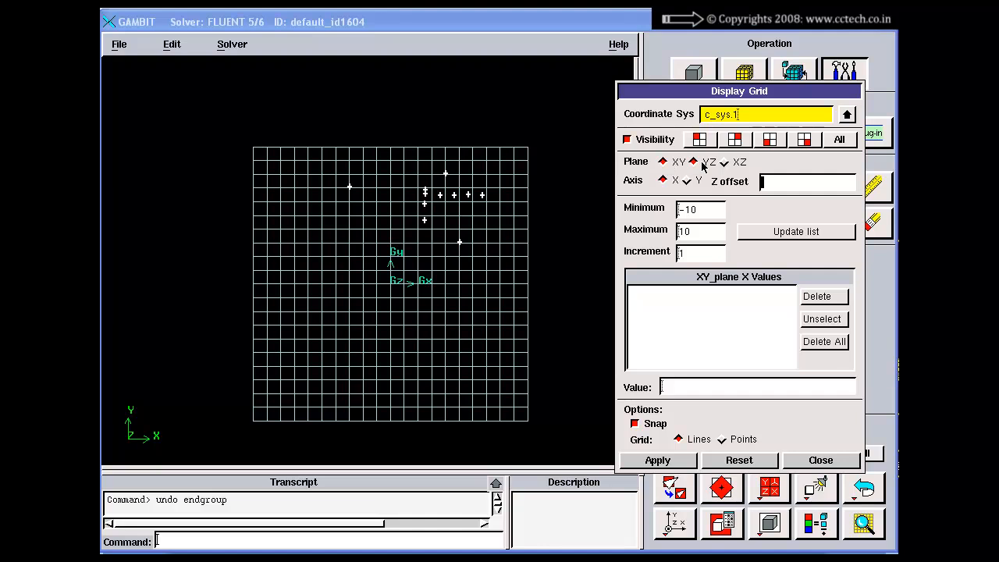
click(694, 162)
click(664, 161)
click(781, 239)
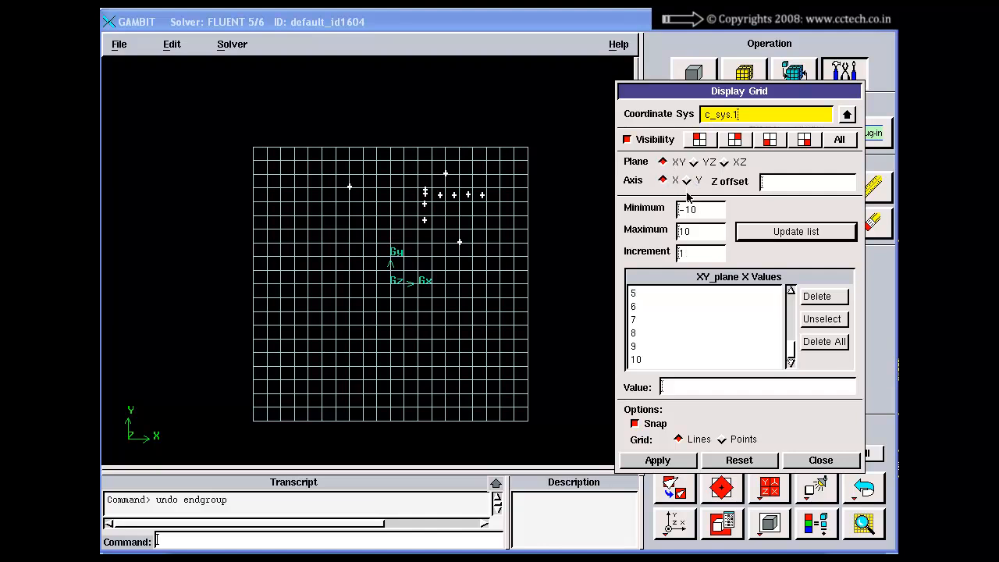
click(687, 181)
click(762, 238)
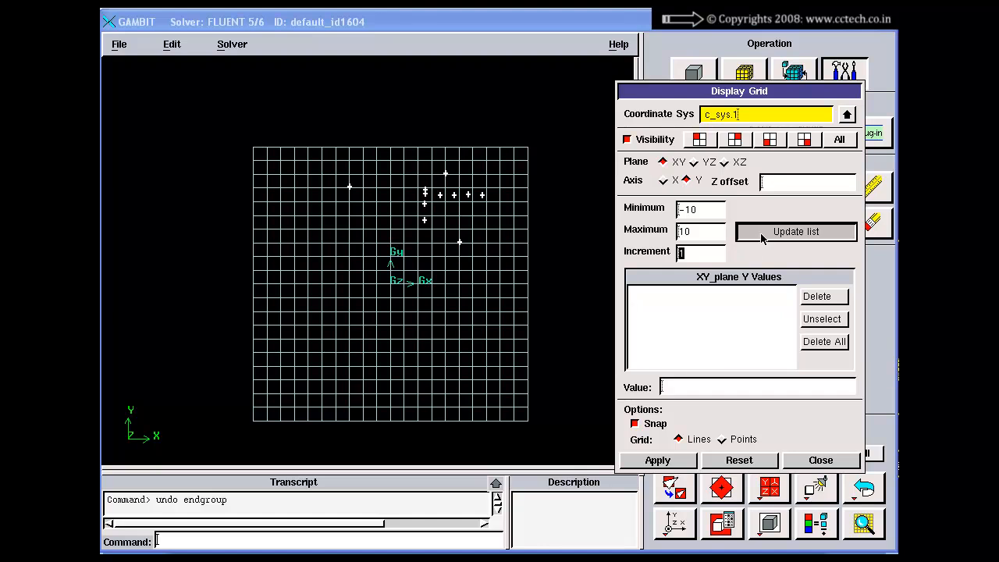
click(643, 465)
click(627, 139)
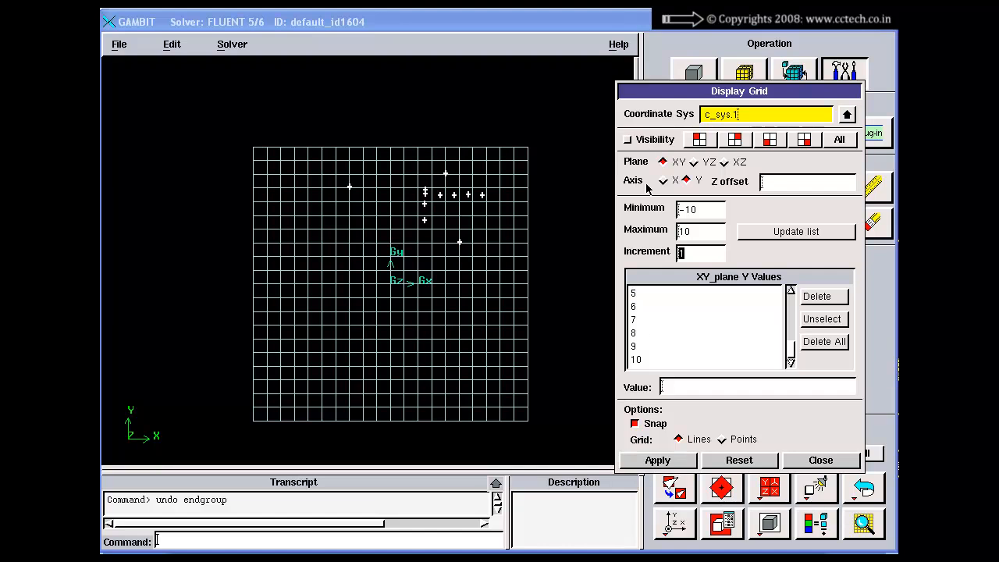
click(657, 462)
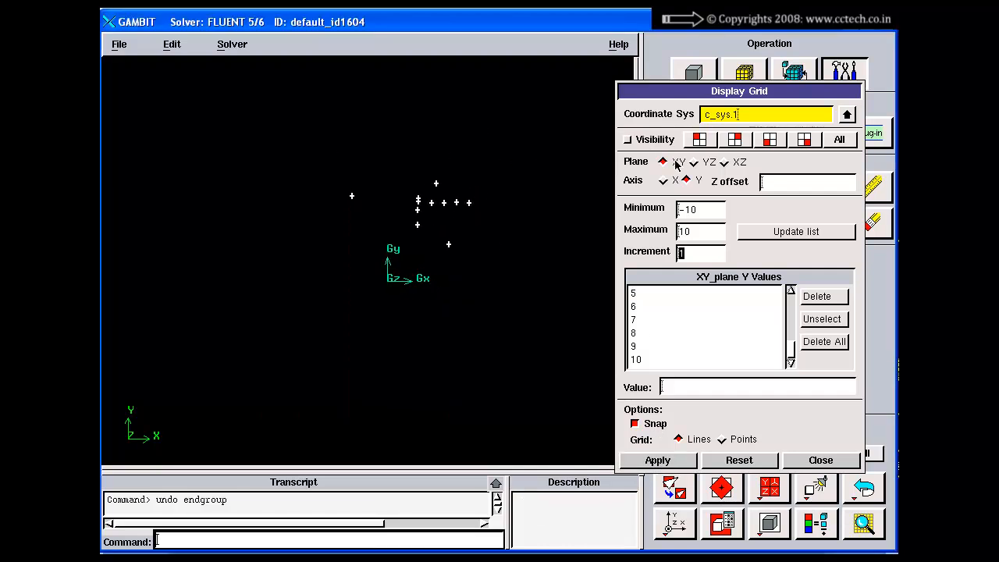
Apply the XY grid with visibility on and hide it again
click(650, 143)
click(658, 460)
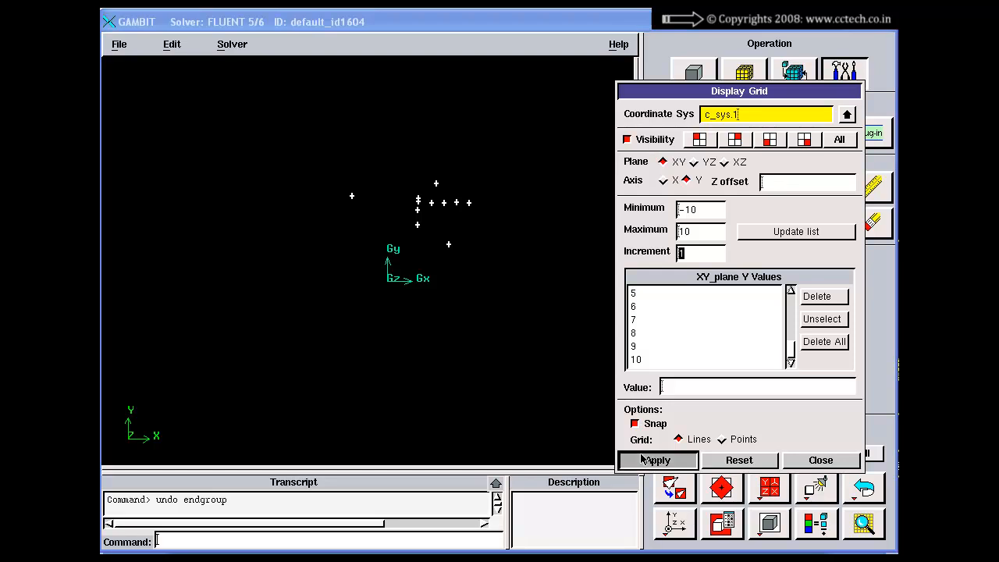
click(628, 139)
click(657, 460)
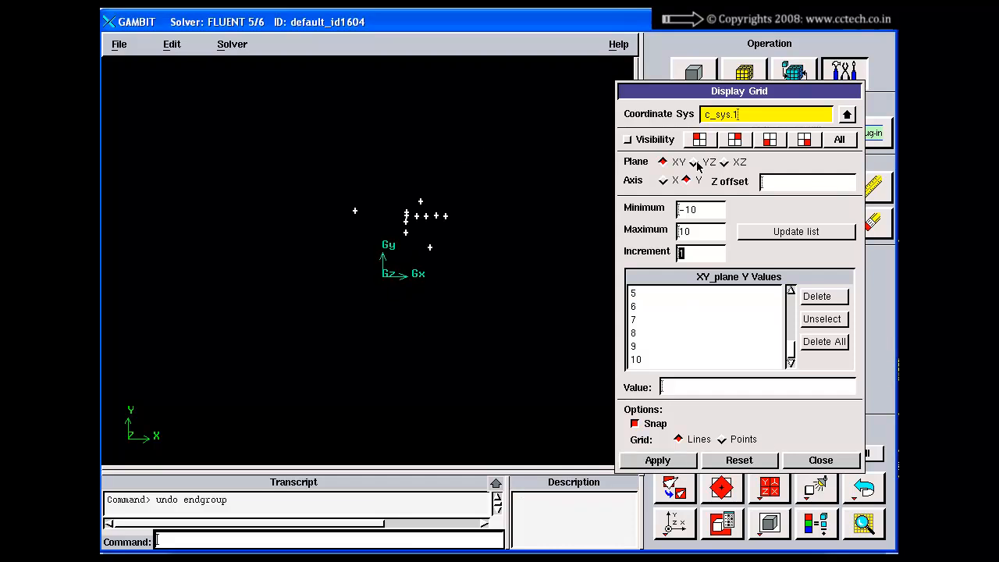
Update the YZ plane's Y and Z value lists from -10 to 10, apply the grid with visibility on and view it at an angle
click(694, 161)
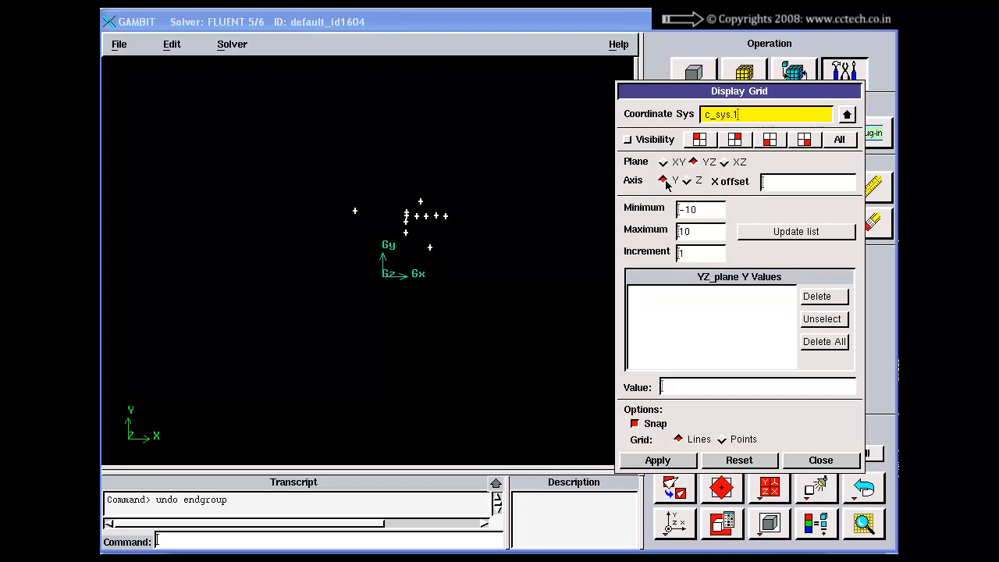
click(793, 232)
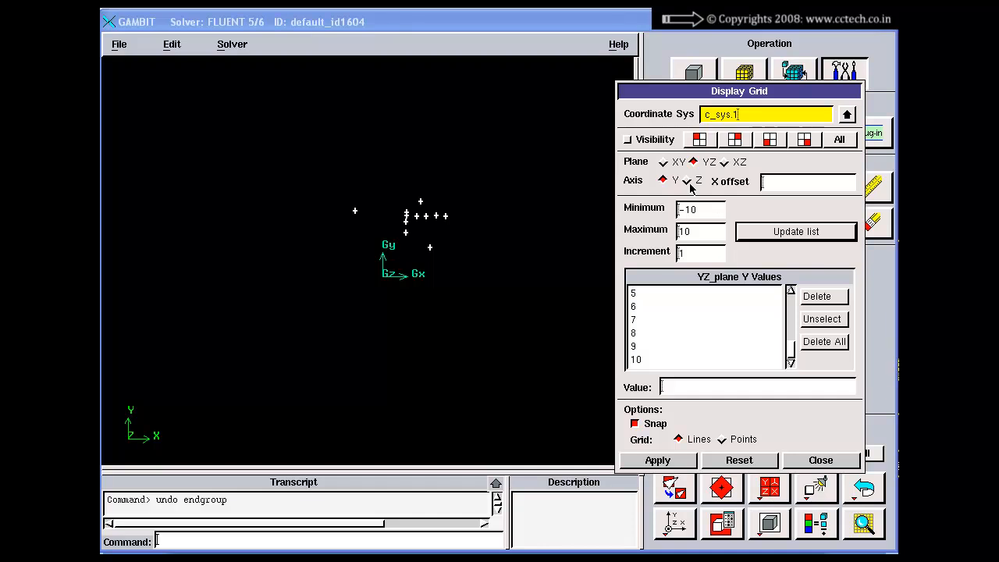
click(697, 254)
click(687, 181)
click(769, 234)
click(782, 184)
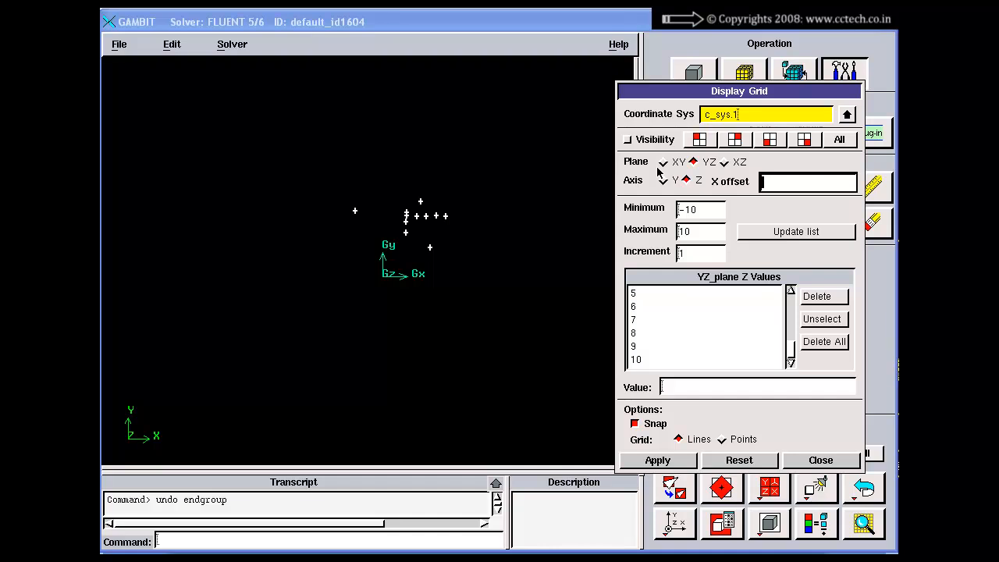
click(647, 142)
click(650, 466)
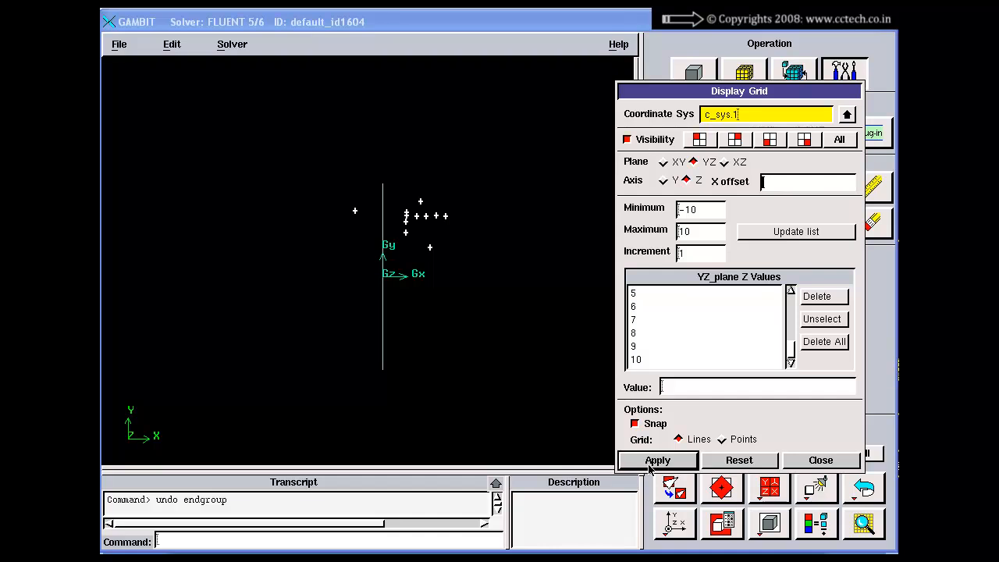
mouse_move(531, 321)
mouse_down()
mouse_move(473, 335)
mouse_move(408, 247)
mouse_move(506, 276)
mouse_move(469, 285)
mouse_move(546, 240)
mouse_move(500, 257)
mouse_move(332, 231)
mouse_move(468, 256)
mouse_up()
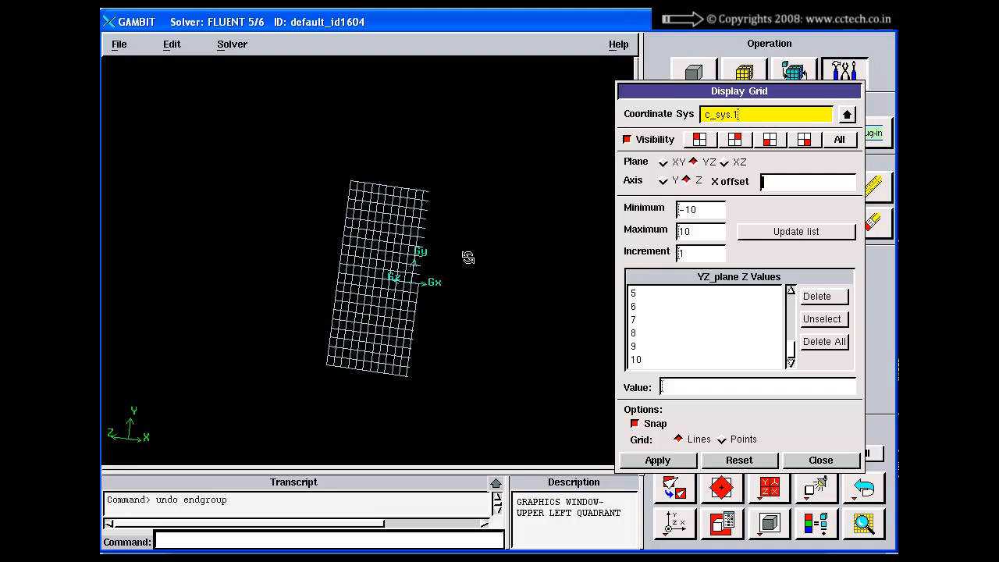
Hide the YZ grid, restore the front view and close the Display Grid form
click(628, 140)
click(656, 464)
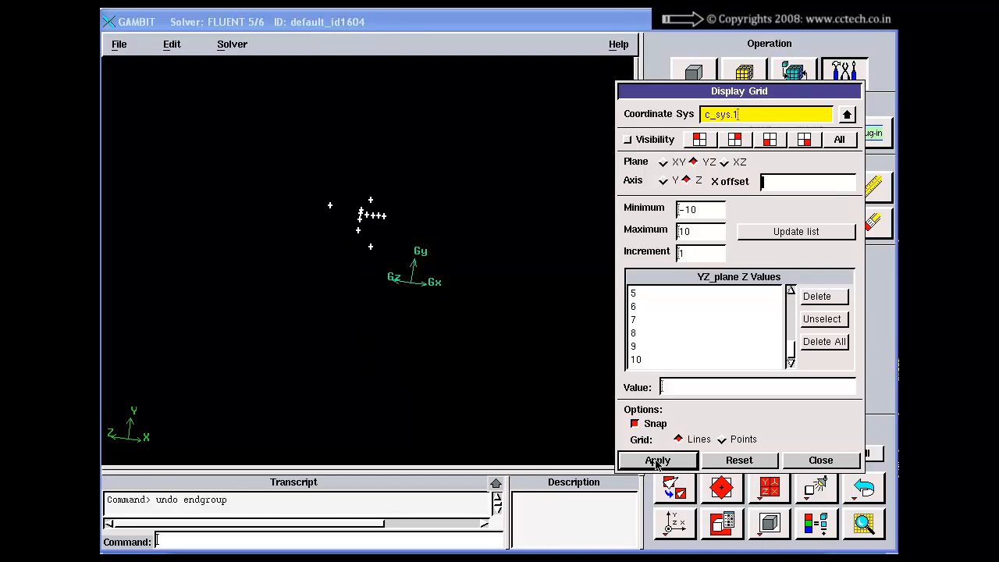
drag(444, 253, 426, 389)
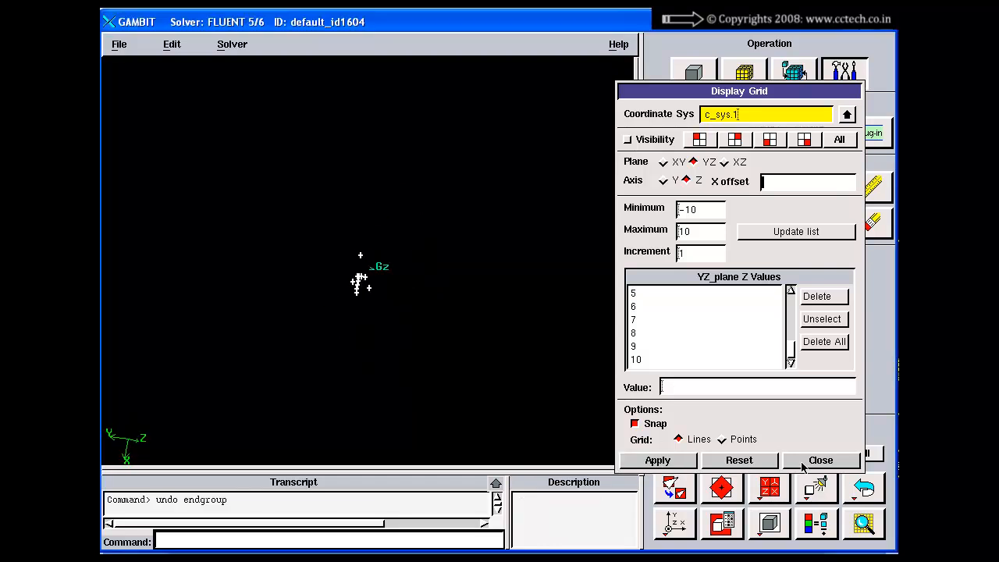
click(675, 523)
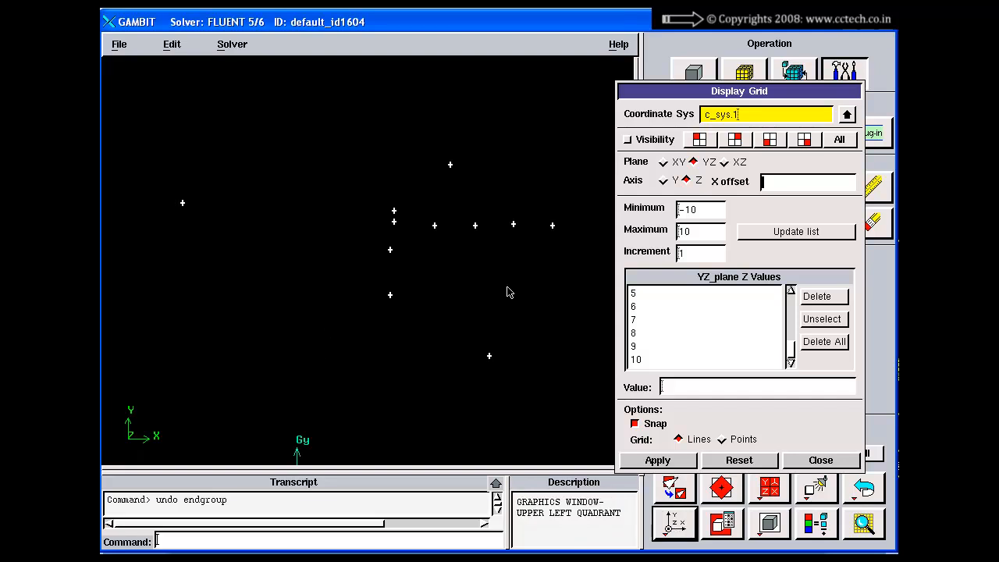
click(812, 464)
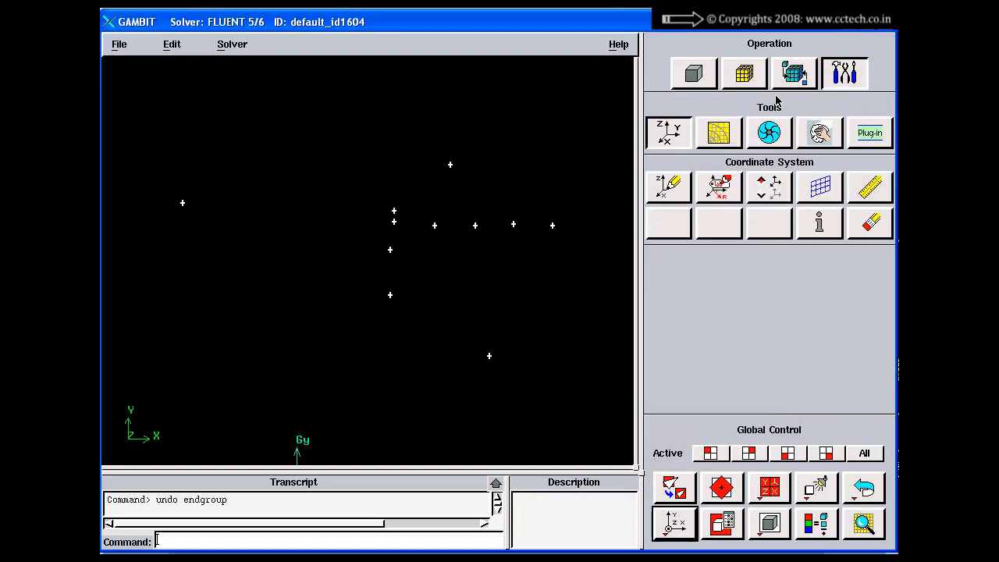
click(818, 189)
drag(773, 200, 722, 98)
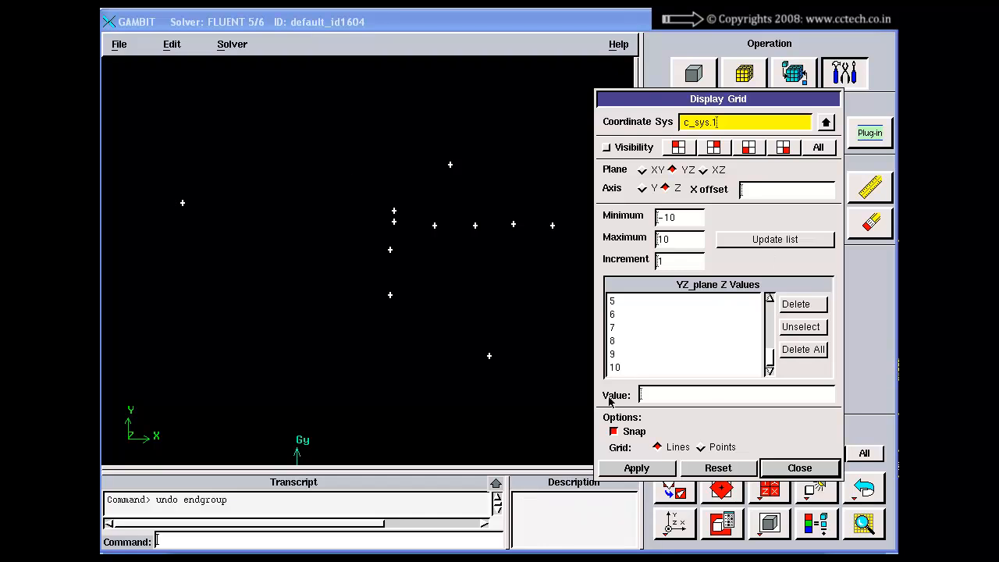
click(797, 468)
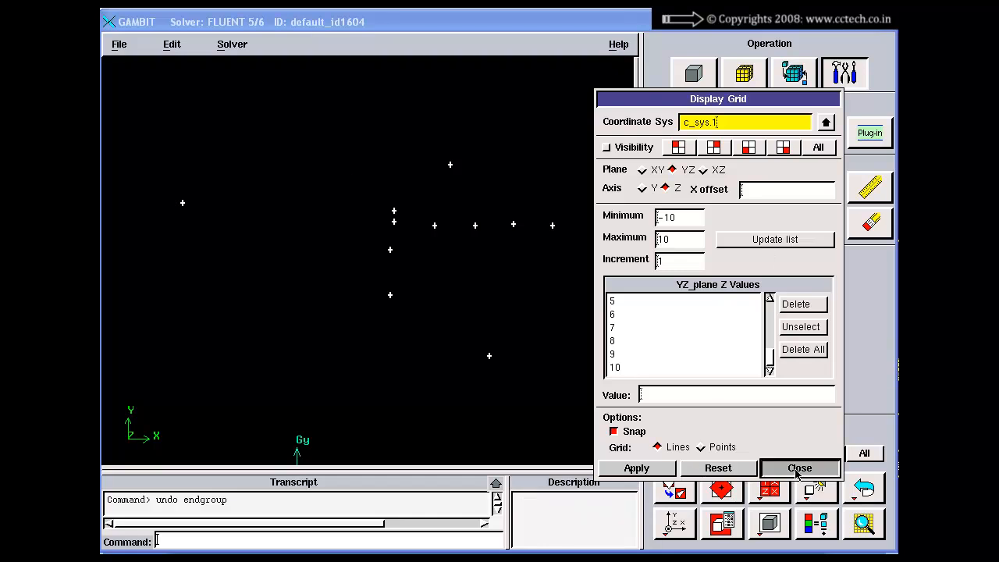
Open the Display Ruler form, move it aside and switch the X ruler on
click(869, 191)
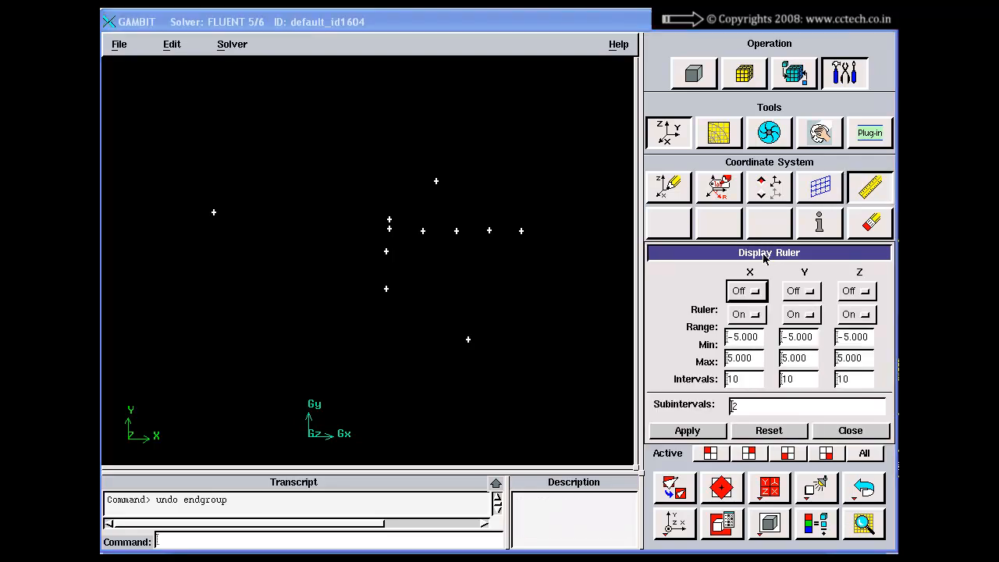
drag(766, 259, 746, 196)
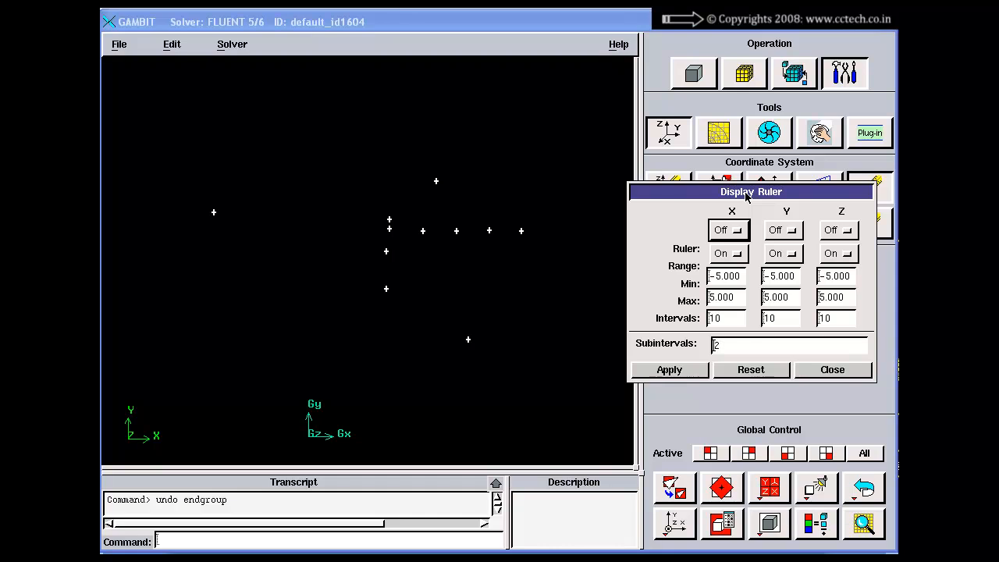
click(670, 486)
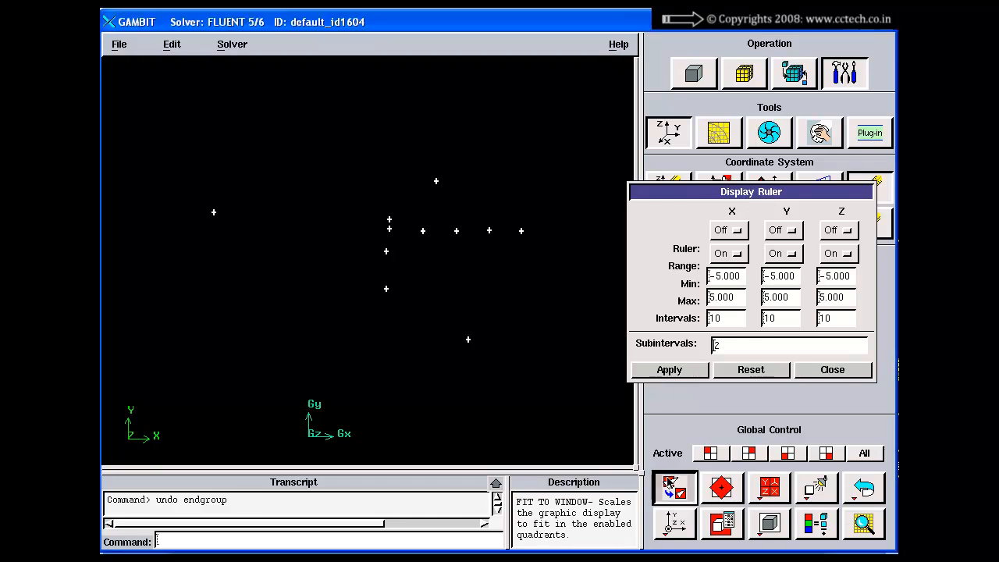
right_drag(379, 295, 382, 165)
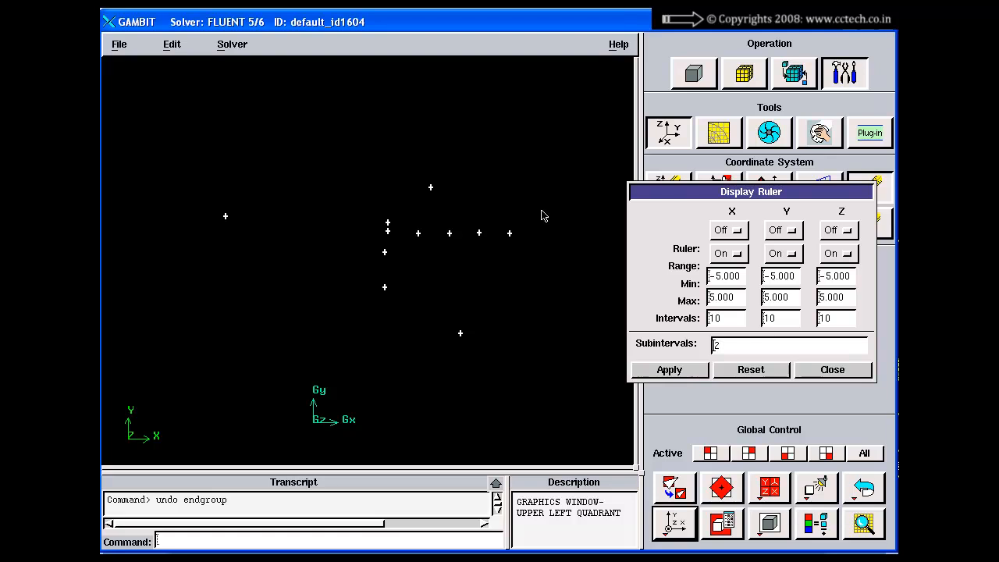
click(730, 227)
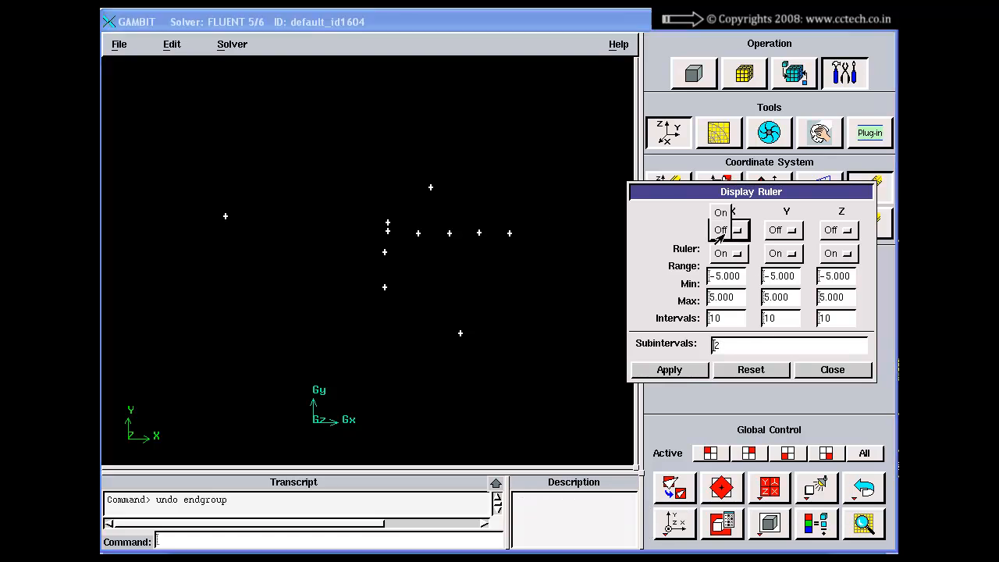
click(729, 218)
drag(742, 277, 687, 328)
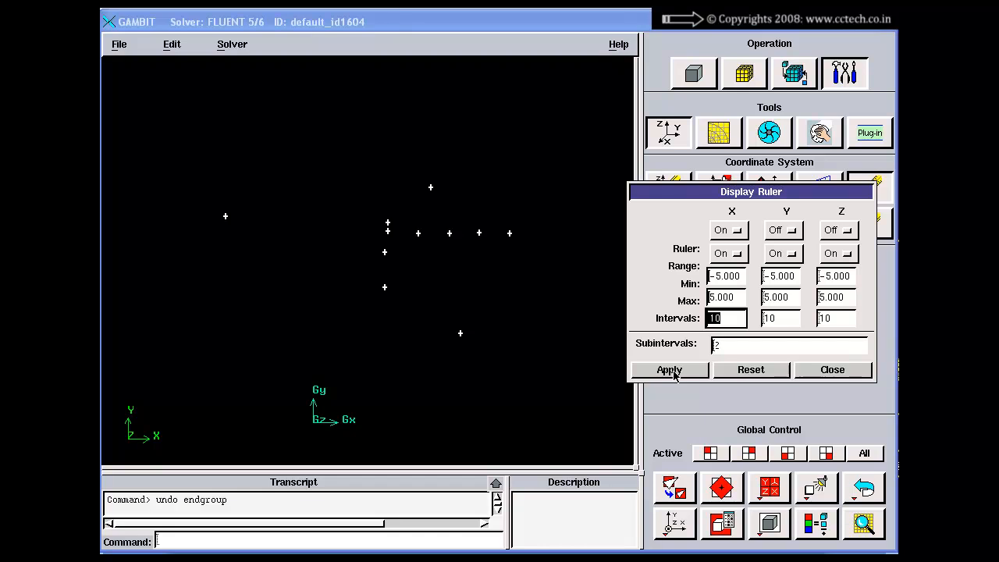
click(676, 487)
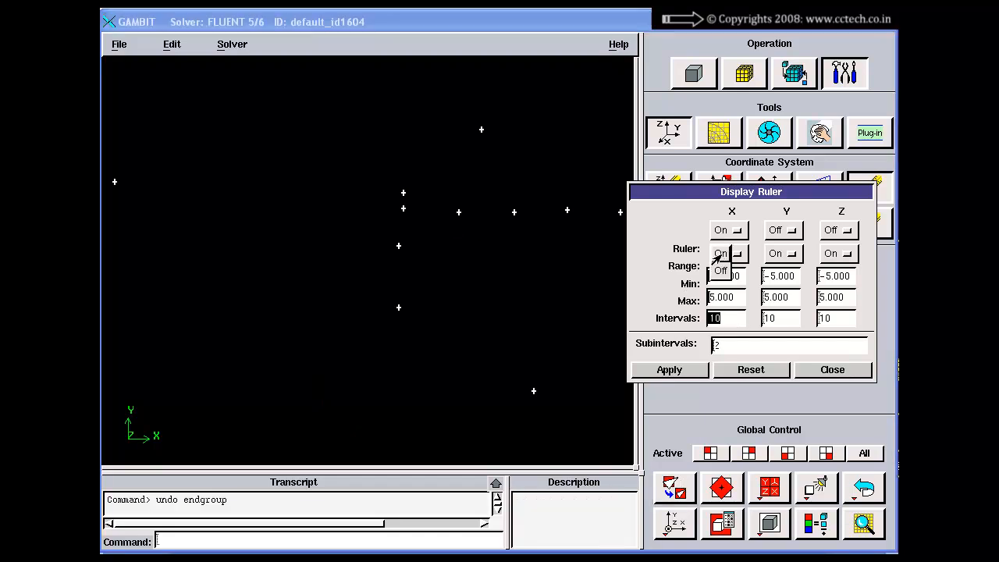
Apply the X ruler with its range on from -5 to 5, 10 intervals and 2 subintervals, and fit the model to the window
click(728, 254)
click(733, 320)
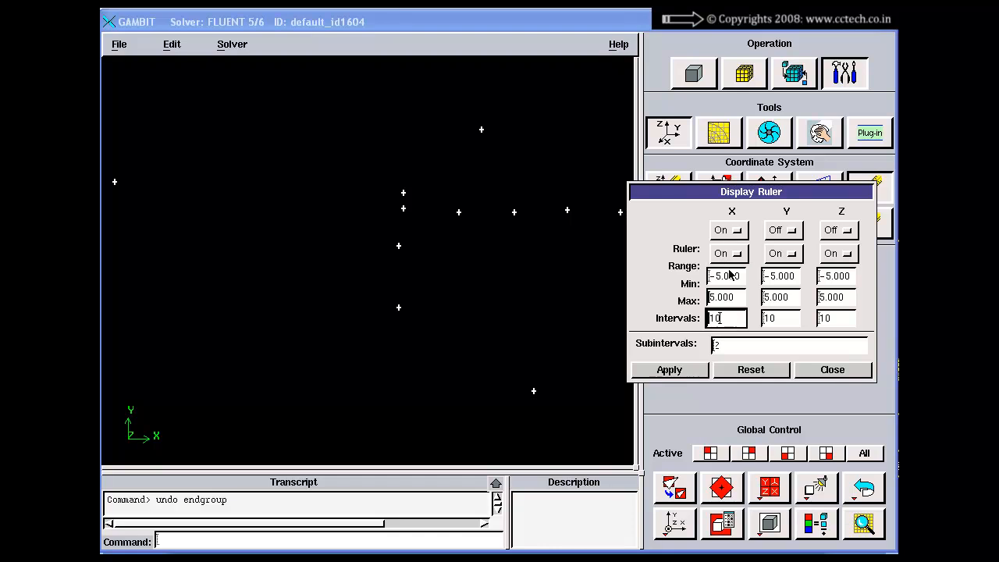
click(730, 278)
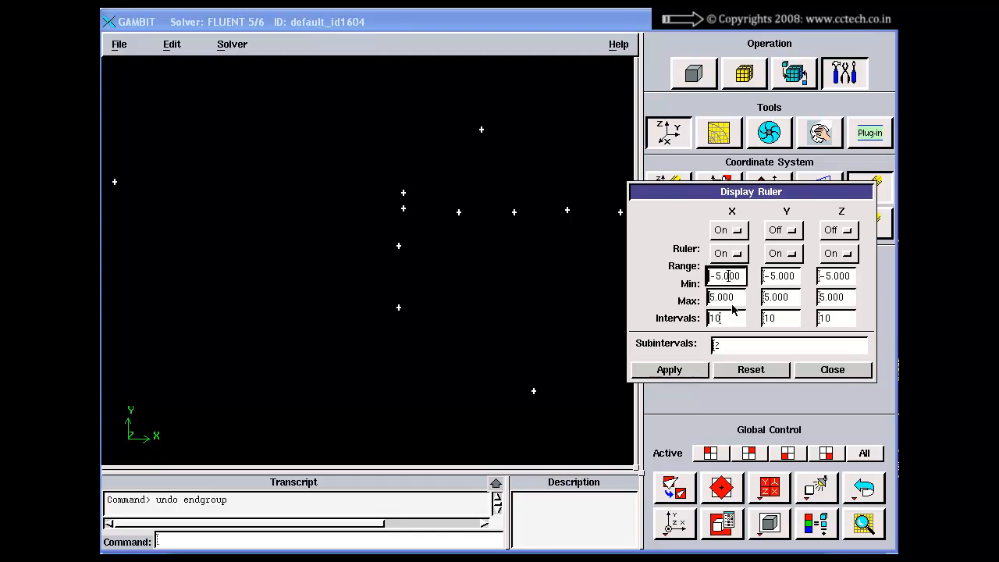
click(734, 297)
drag(742, 298, 667, 303)
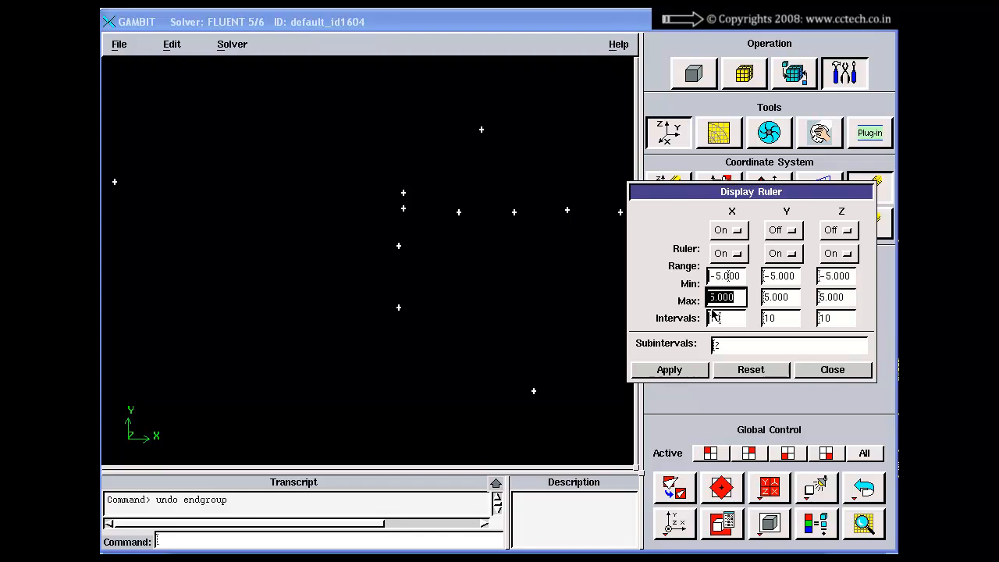
drag(725, 321, 694, 321)
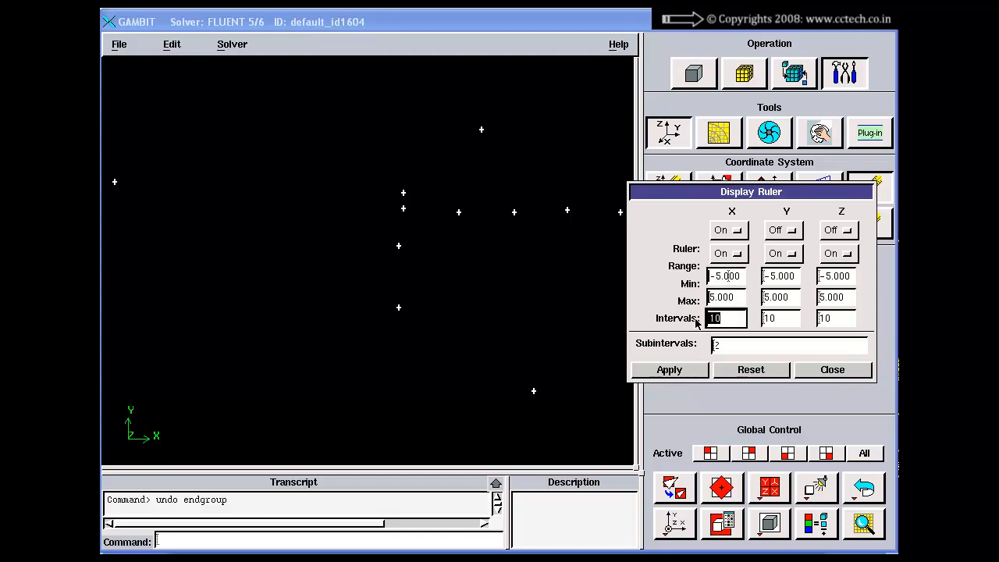
click(742, 355)
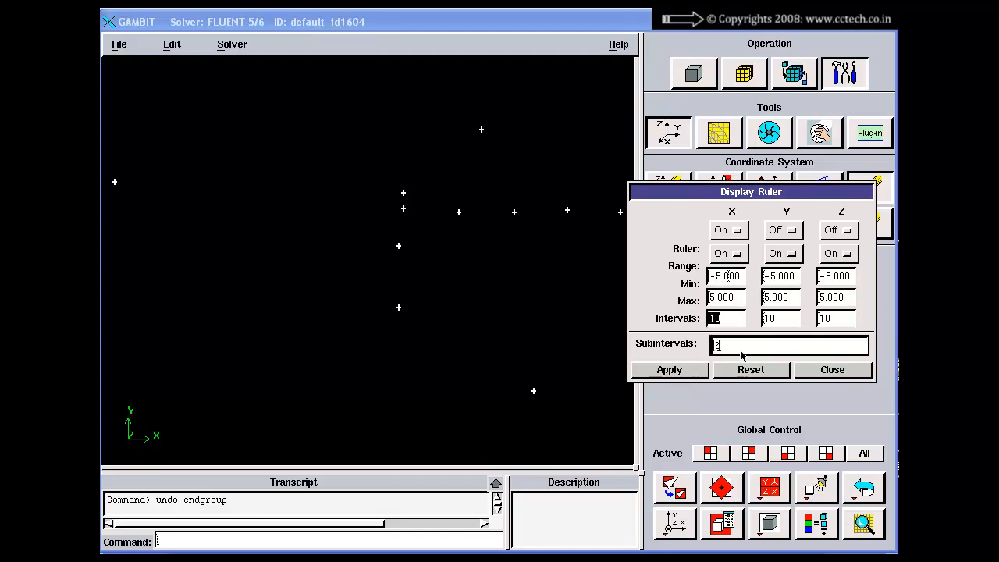
click(691, 372)
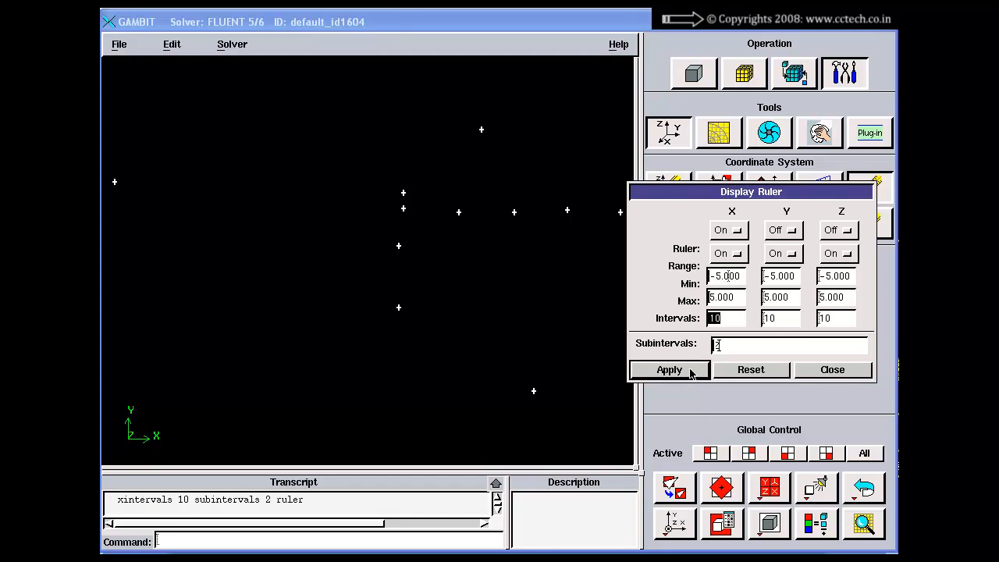
click(680, 482)
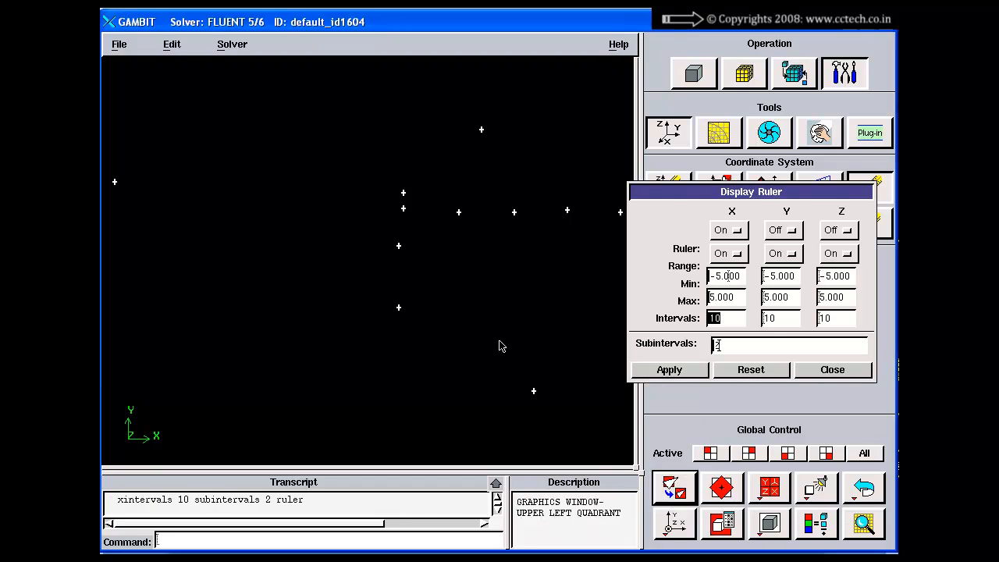
Examine the X ruler's numbered marks and subdivisions along its full length on both sides of the origin
right_drag(470, 357, 461, 246)
right_drag(471, 375, 462, 308)
middle_drag(461, 309, 541, 237)
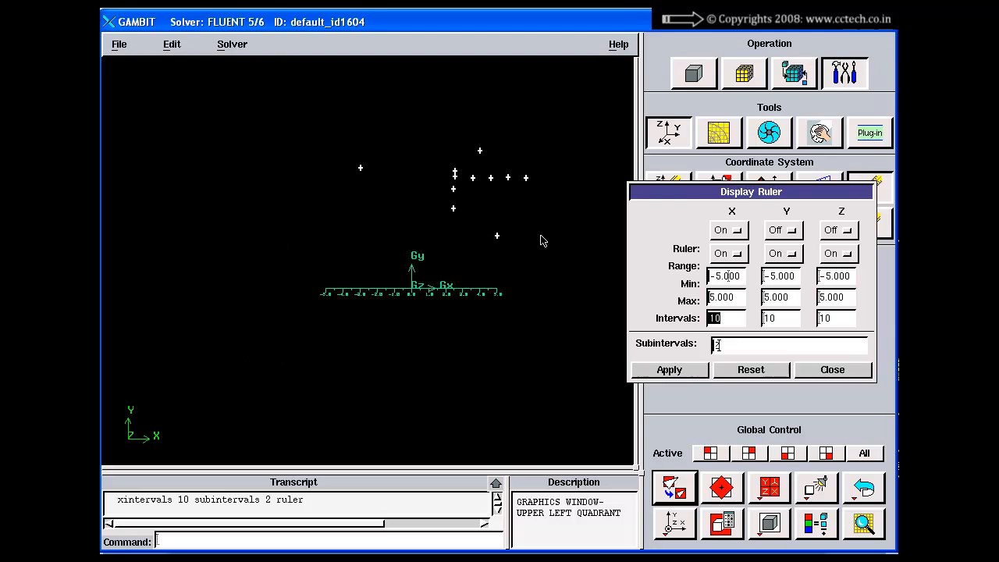
right_drag(495, 314, 482, 365)
middle_drag(481, 342, 484, 348)
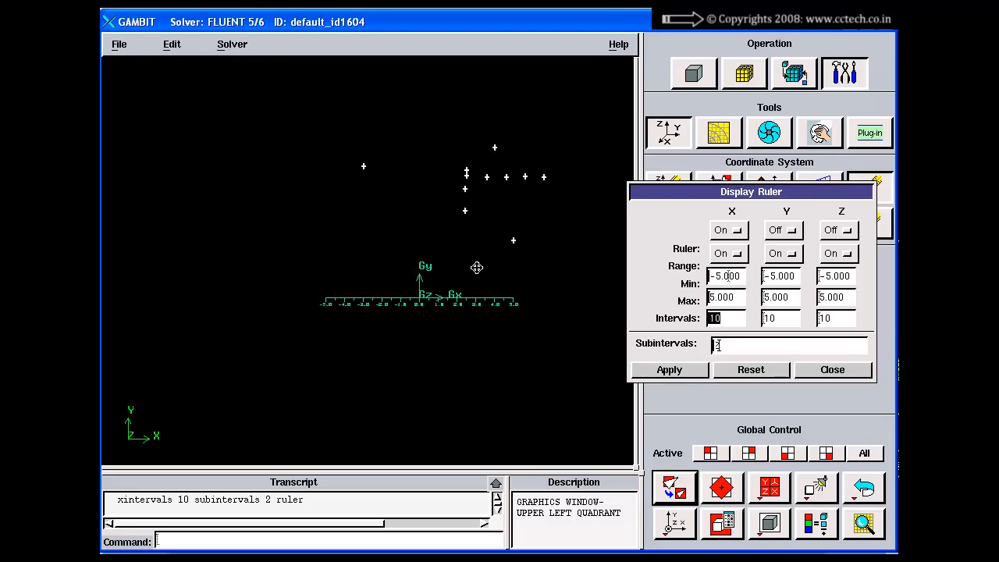
middle_drag(477, 268, 447, 285)
right_drag(411, 214, 414, 378)
middle_drag(413, 388, 419, 362)
right_drag(426, 395, 414, 318)
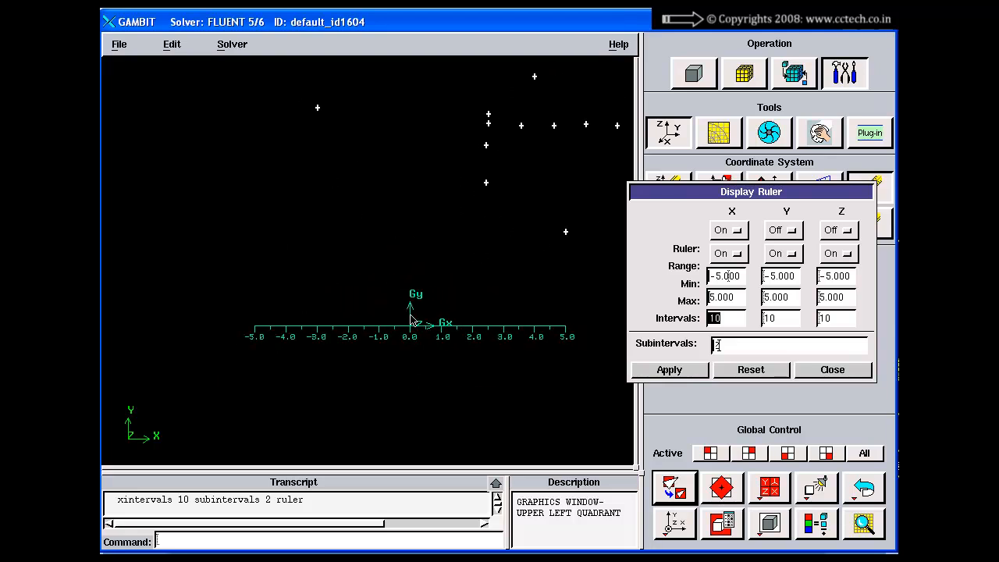
right_drag(310, 241, 205, 413)
middle_drag(206, 413, 266, 286)
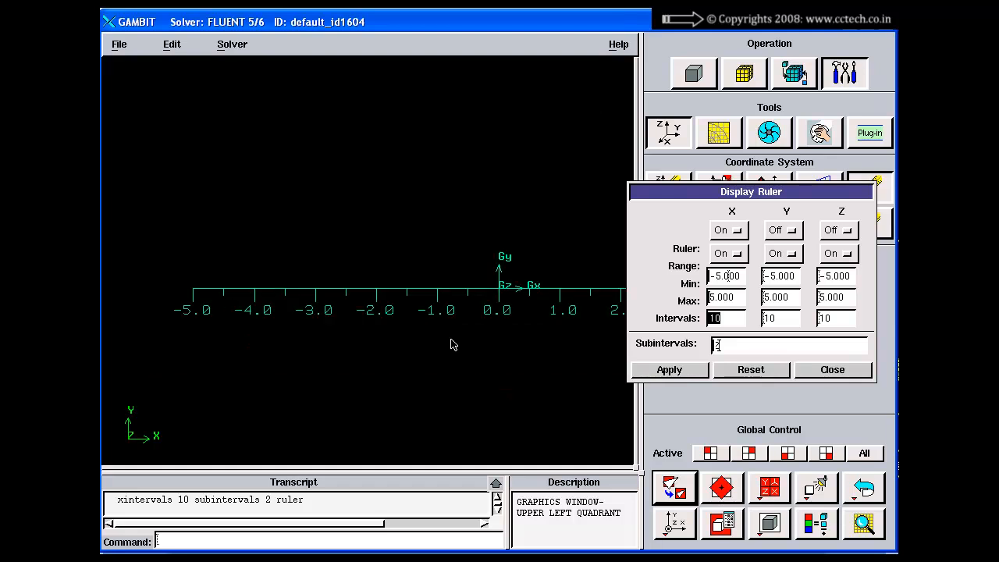
middle_drag(567, 328, 326, 320)
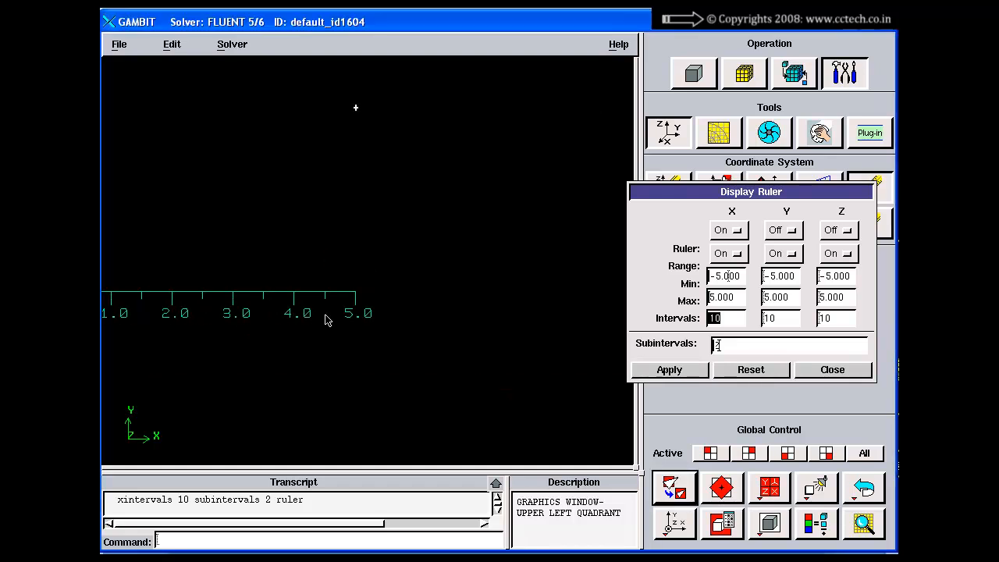
right_drag(399, 322, 396, 256)
middle_drag(396, 256, 497, 307)
right_drag(499, 332, 480, 292)
middle_drag(410, 265, 466, 259)
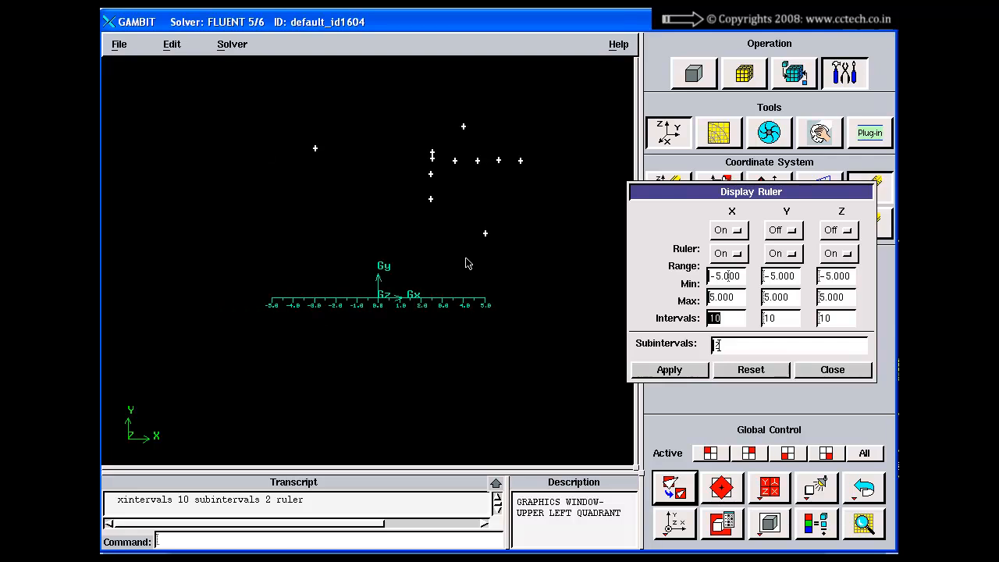
right_drag(425, 290, 431, 364)
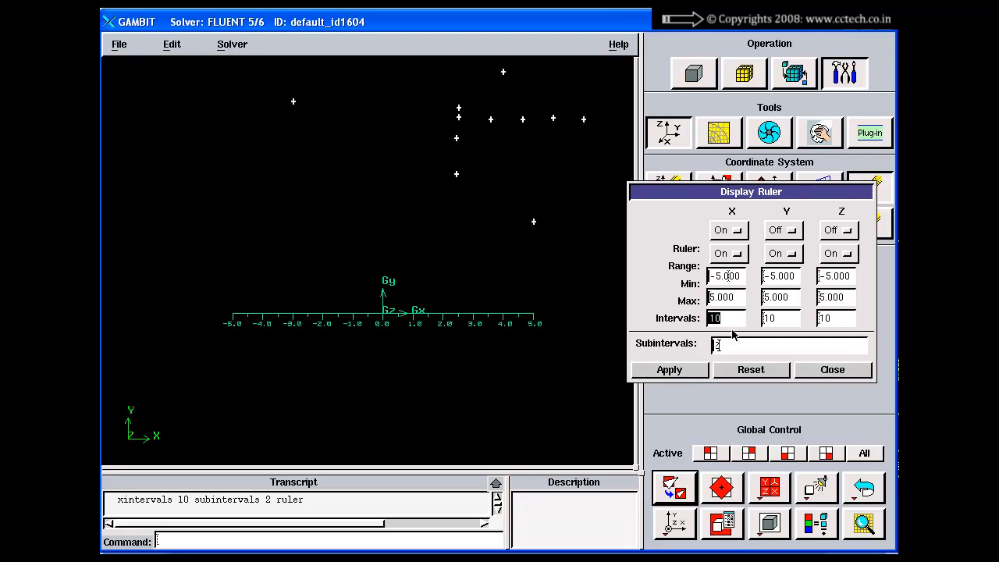
Set the X ruler's subintervals to 10 and apply the change
click(735, 345)
right_drag(368, 246, 370, 357)
middle_drag(375, 357, 466, 263)
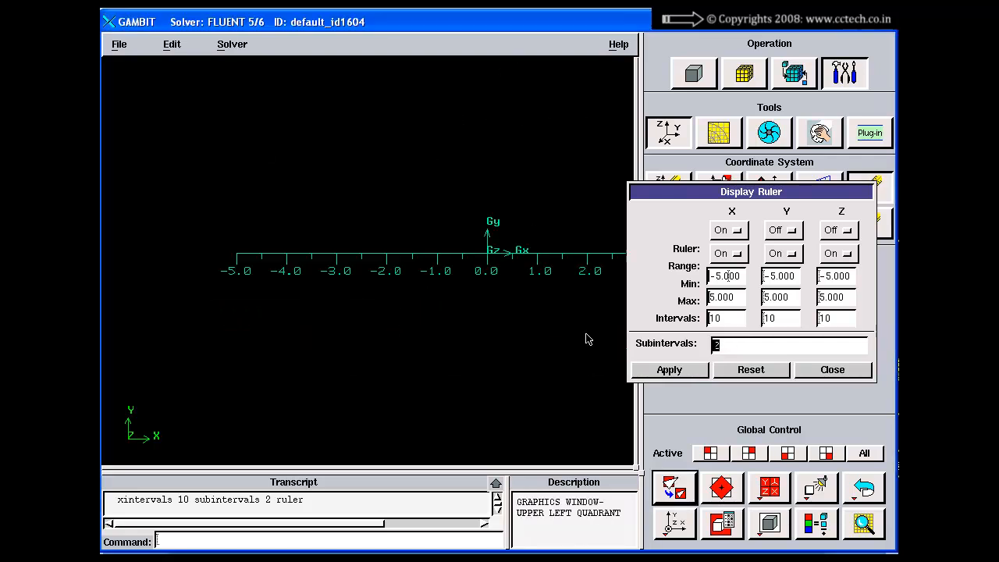
middle_drag(392, 248, 432, 243)
right_drag(386, 246, 393, 362)
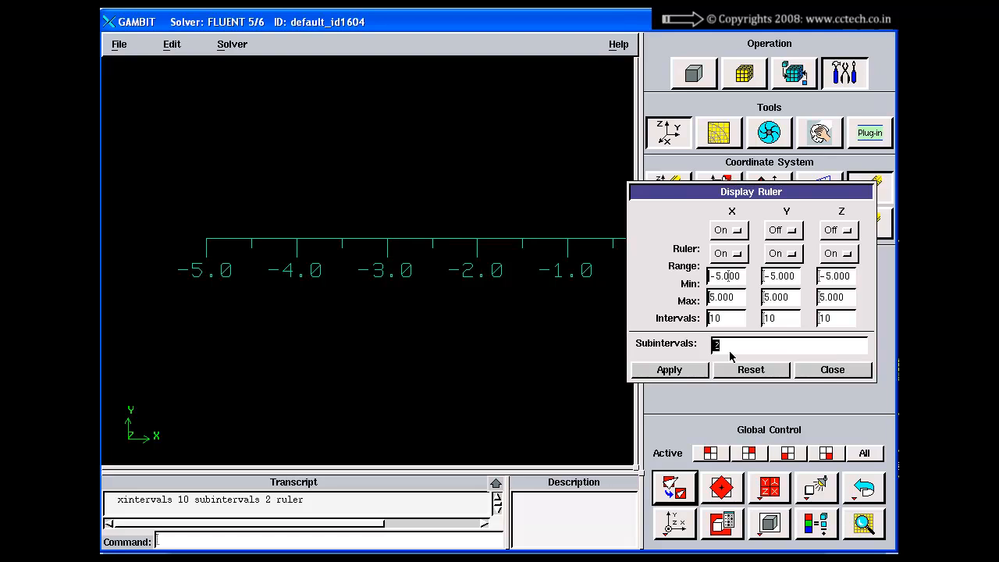
text(10)
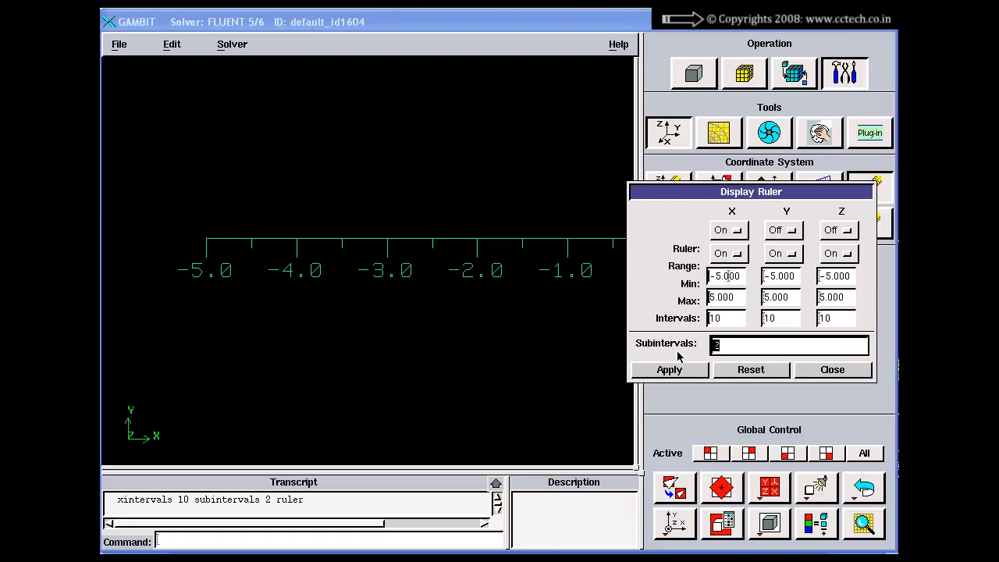
click(670, 370)
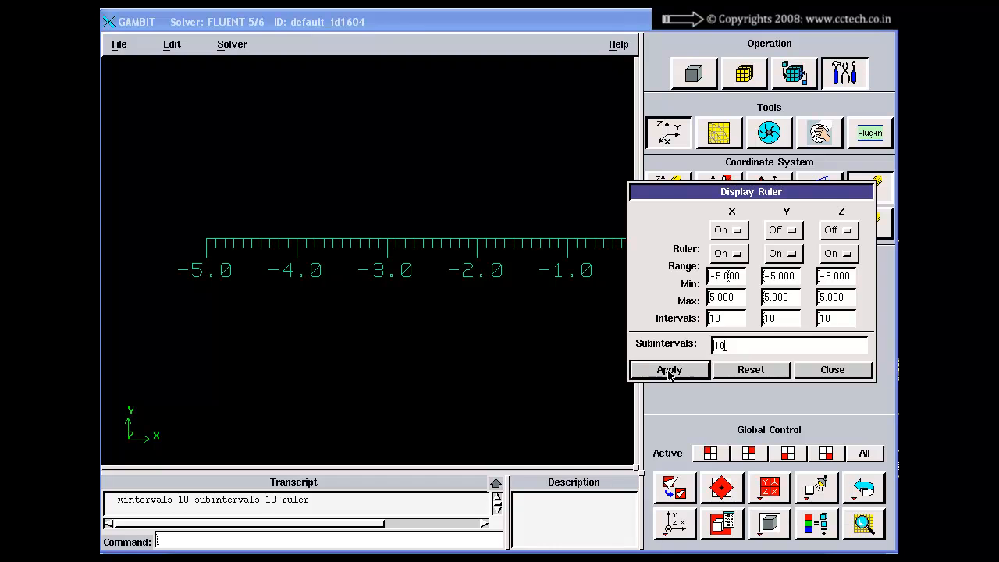
right_drag(268, 168, 408, 235)
middle_drag(452, 299, 357, 341)
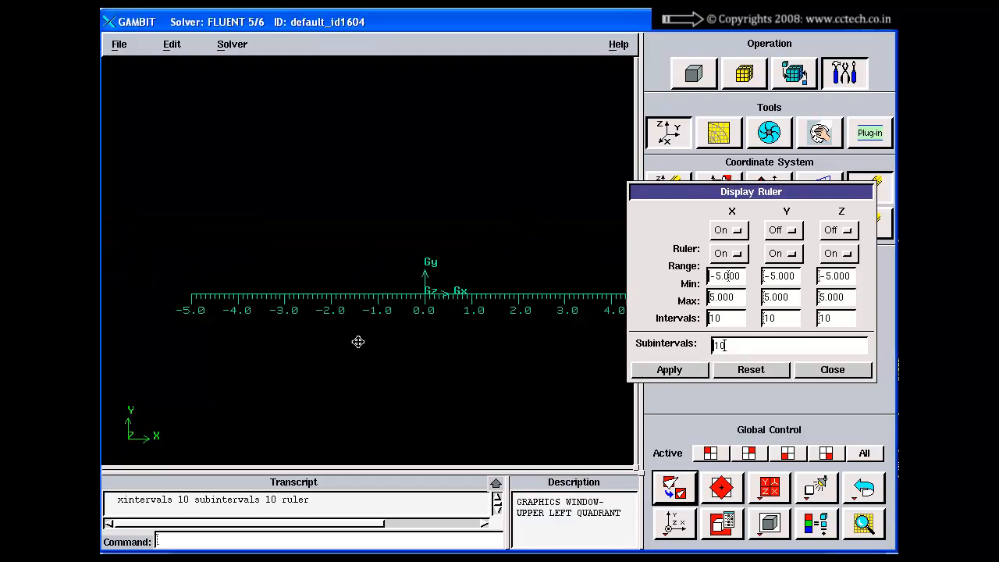
Switch on and apply the Y and Z rulers alongside the X ruler
right_drag(478, 347, 483, 310)
click(781, 234)
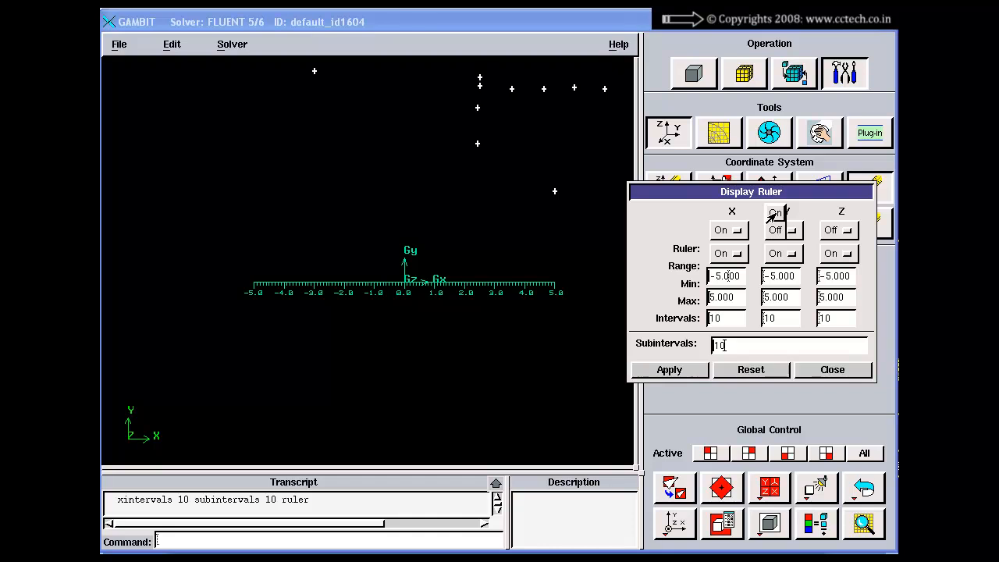
click(778, 216)
click(686, 372)
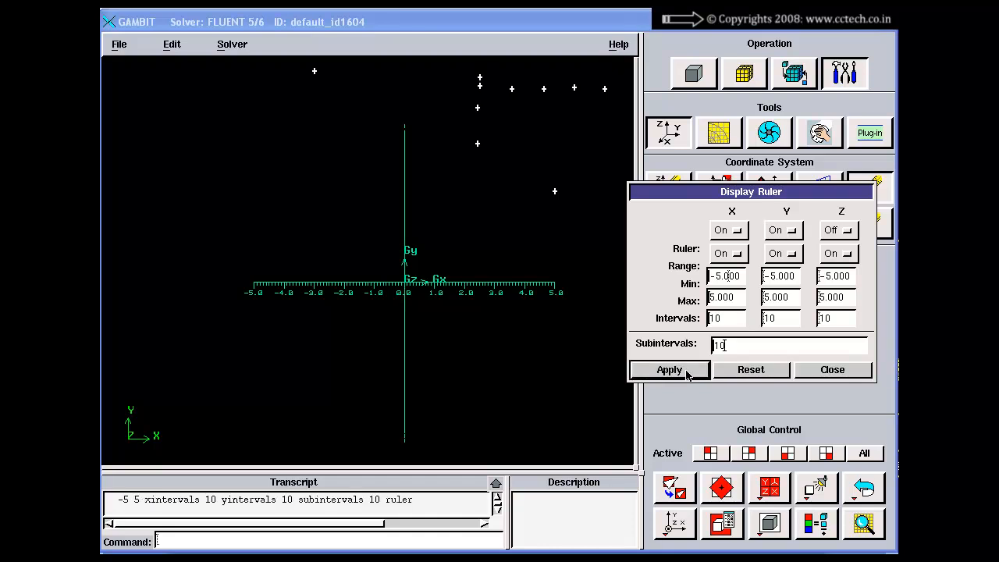
click(821, 232)
click(834, 216)
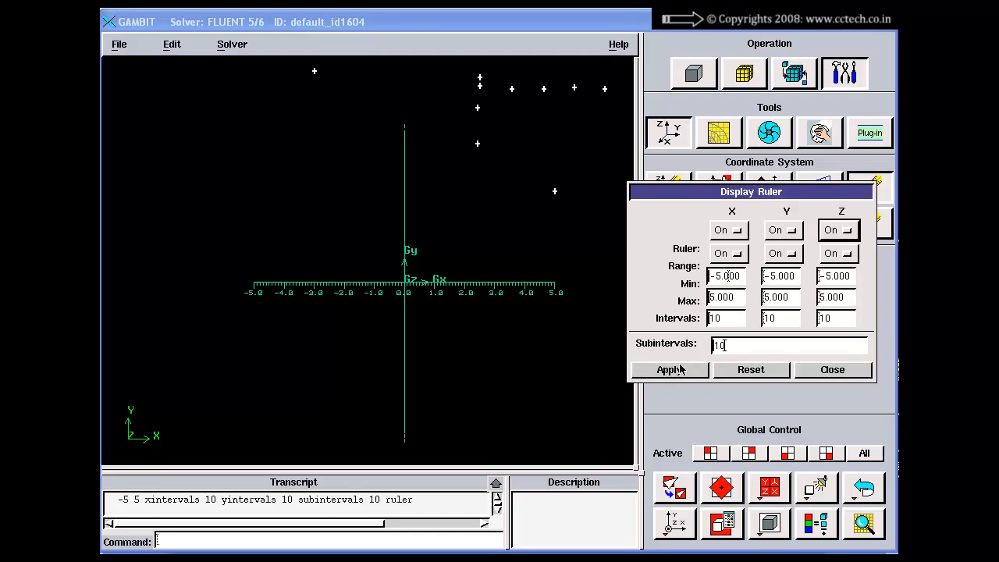
click(660, 370)
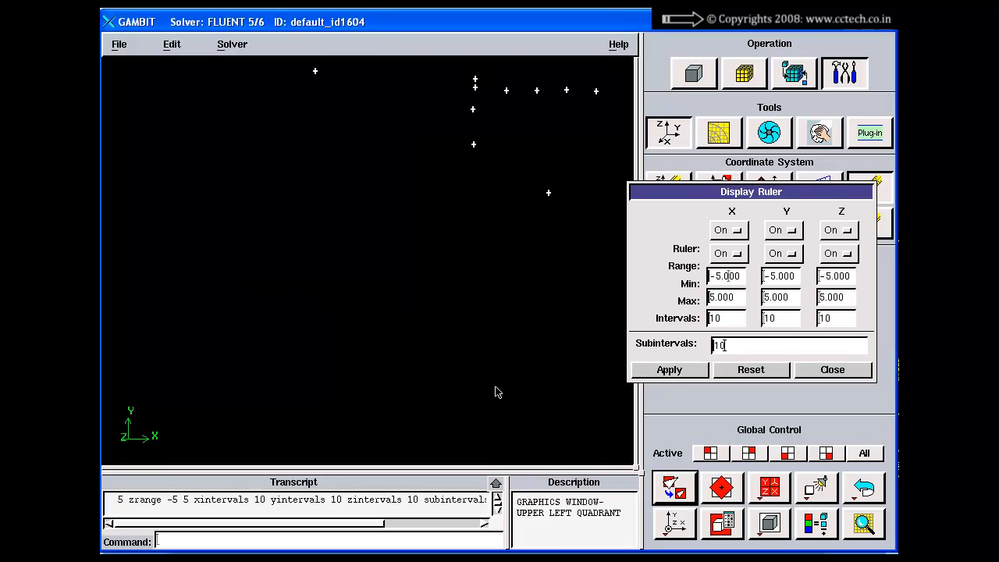
Examine the three rulers' marks from the front view at different zoom levels
drag(474, 194, 459, 211)
click(669, 522)
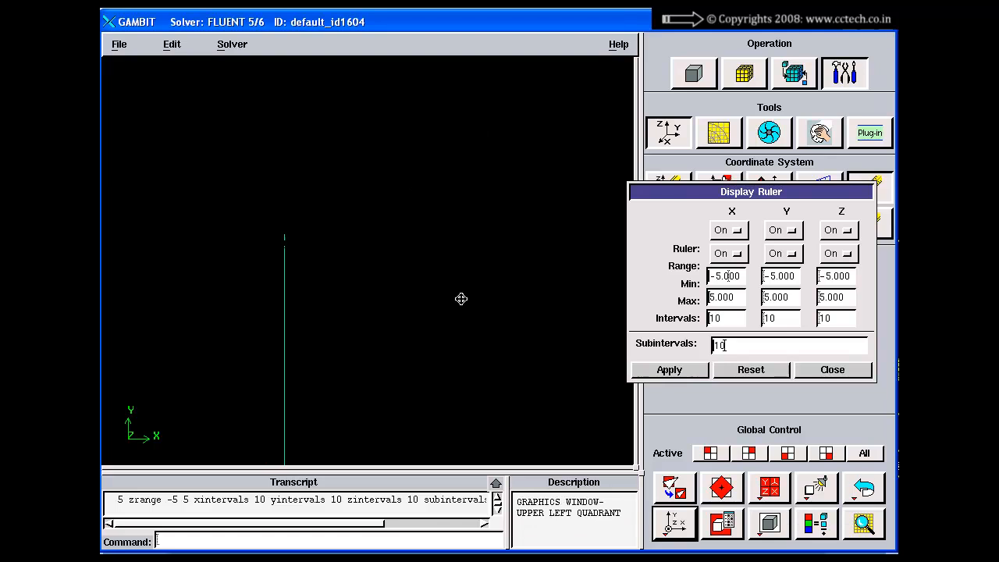
drag(478, 279, 493, 251)
middle_drag(389, 393, 394, 383)
right_drag(427, 178, 481, 315)
middle_drag(507, 200, 341, 344)
right_drag(360, 273, 369, 373)
right_drag(306, 287, 302, 419)
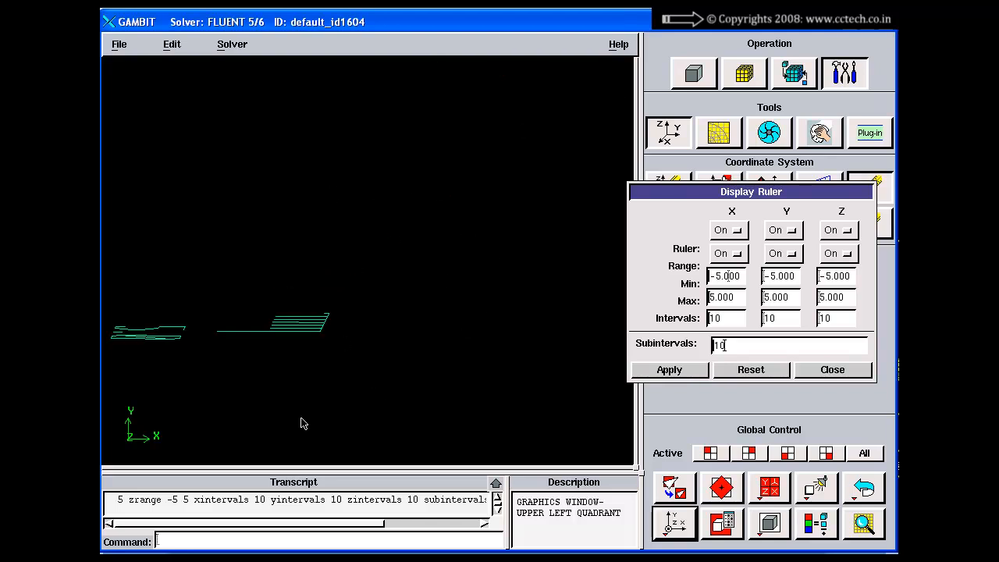
middle_drag(320, 327, 419, 240)
right_drag(391, 270, 384, 371)
middle_drag(363, 280, 429, 377)
right_drag(428, 382, 342, 359)
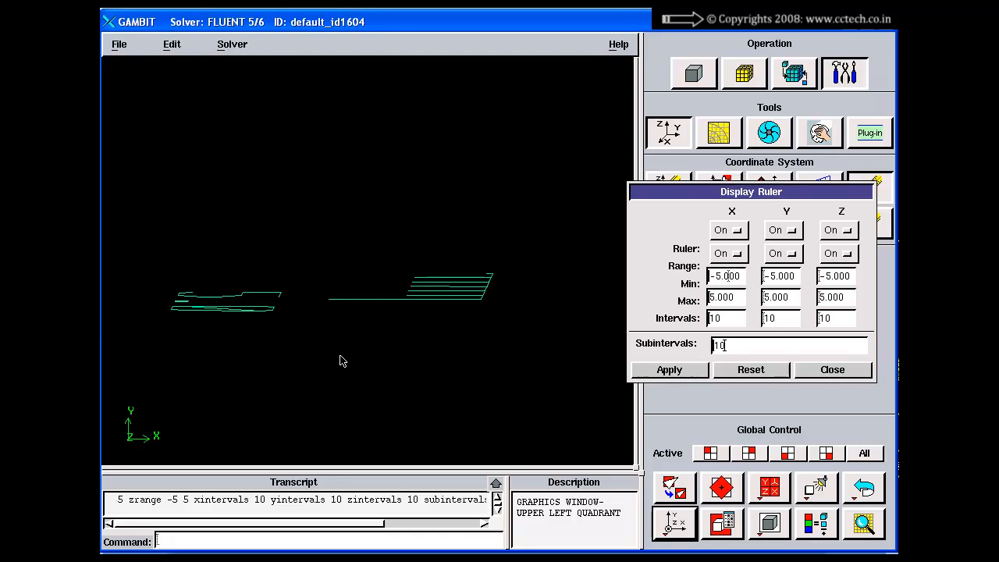
Delete all existing geometry with the reset command, fit the display to the window and view the three rulers at an angle
click(284, 539)
text(r)
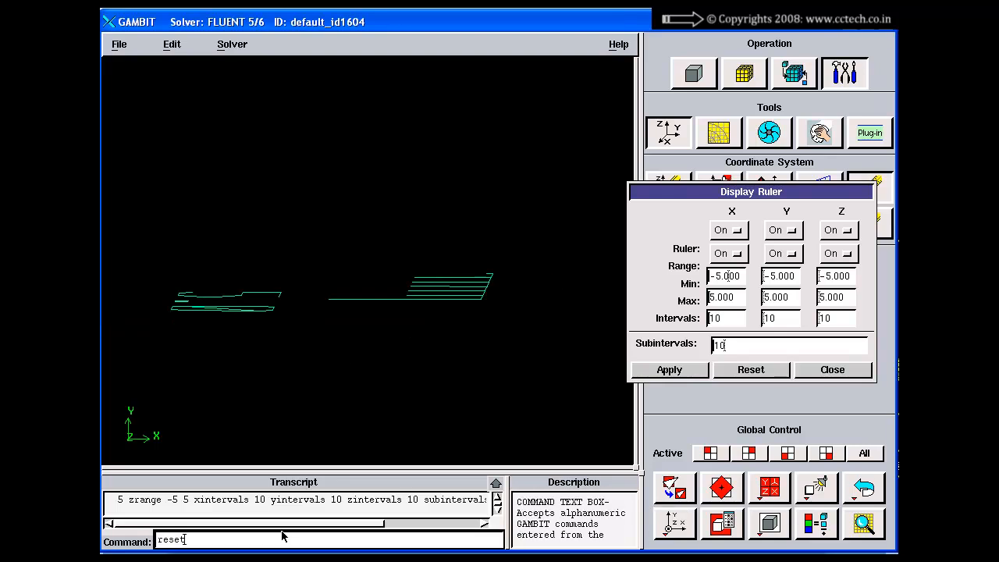
text(eset)
key(Return)
click(674, 488)
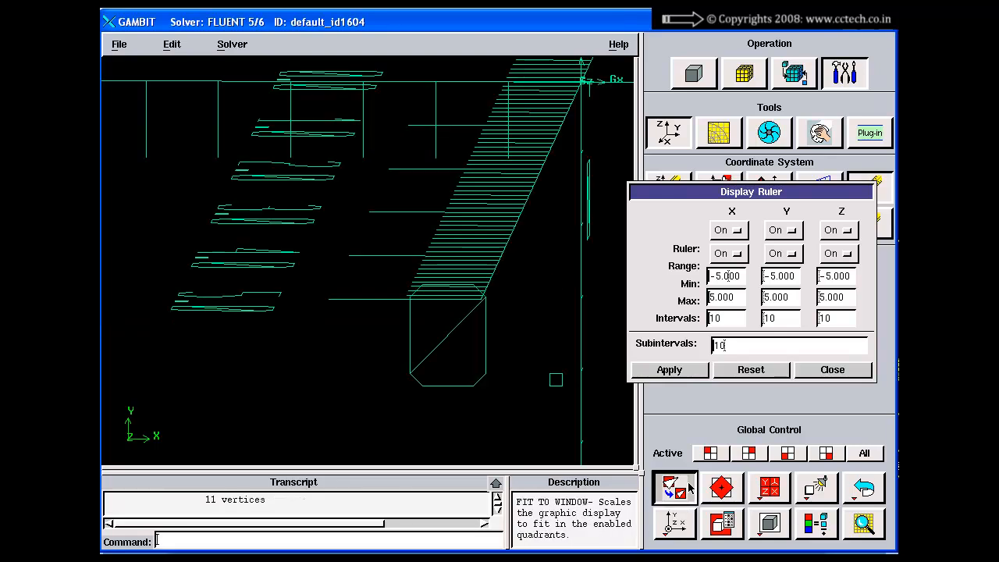
drag(427, 235, 374, 283)
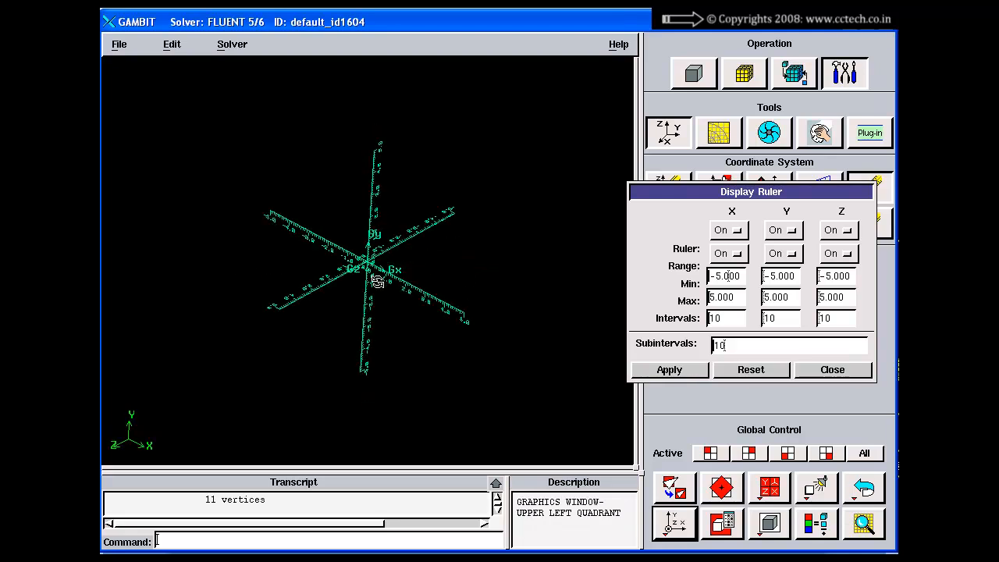
drag(397, 328, 380, 274)
right_drag(380, 273, 389, 122)
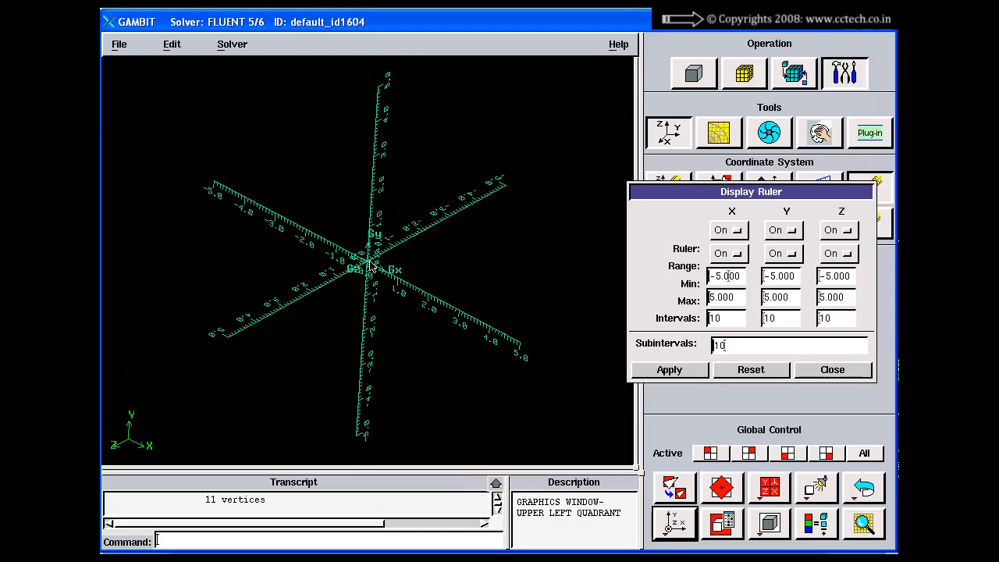
right_drag(371, 266, 316, 118)
Reset the Display Ruler form, apply the X, Y and Z rulers as off, and close the form
click(751, 369)
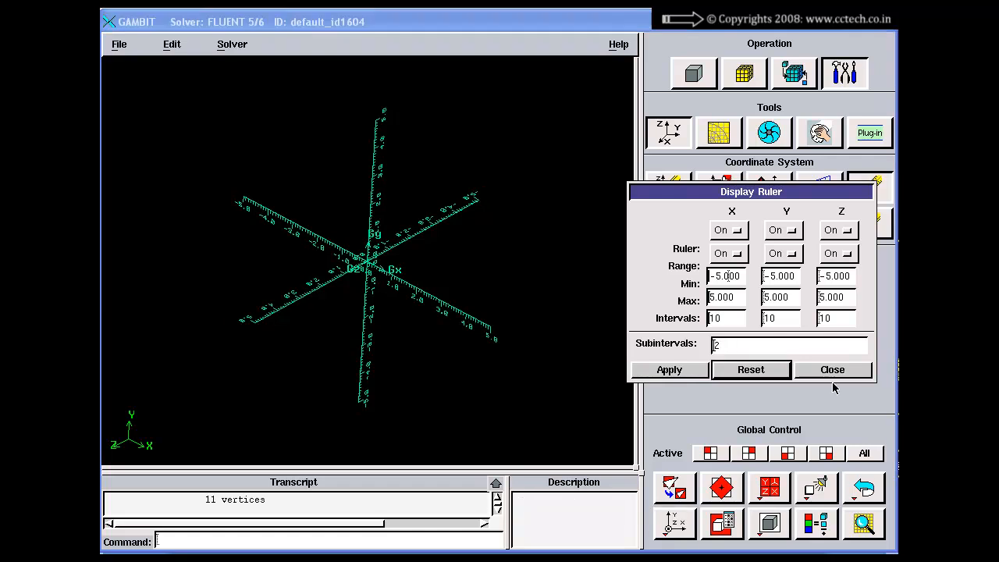
click(726, 230)
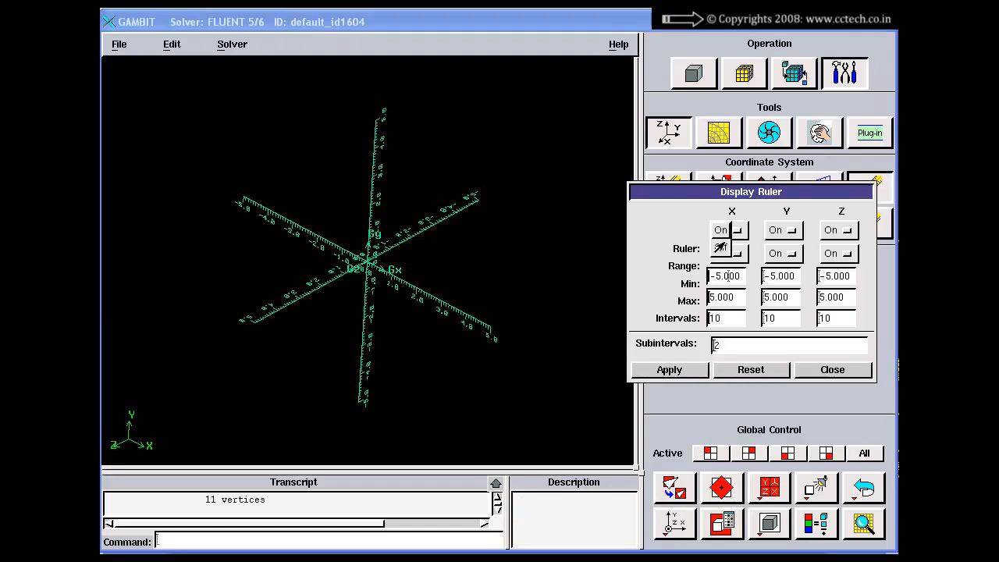
click(721, 248)
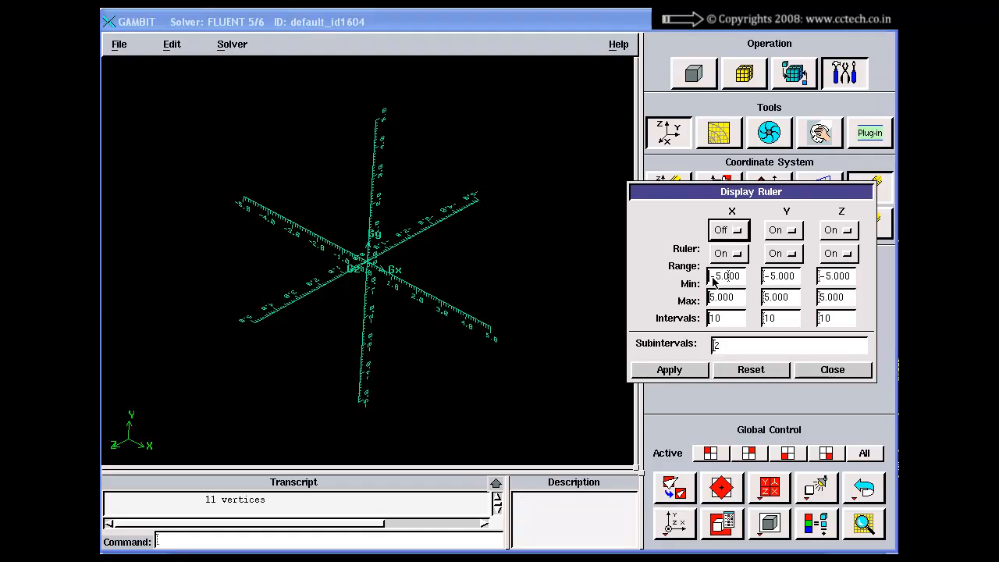
click(779, 231)
click(768, 246)
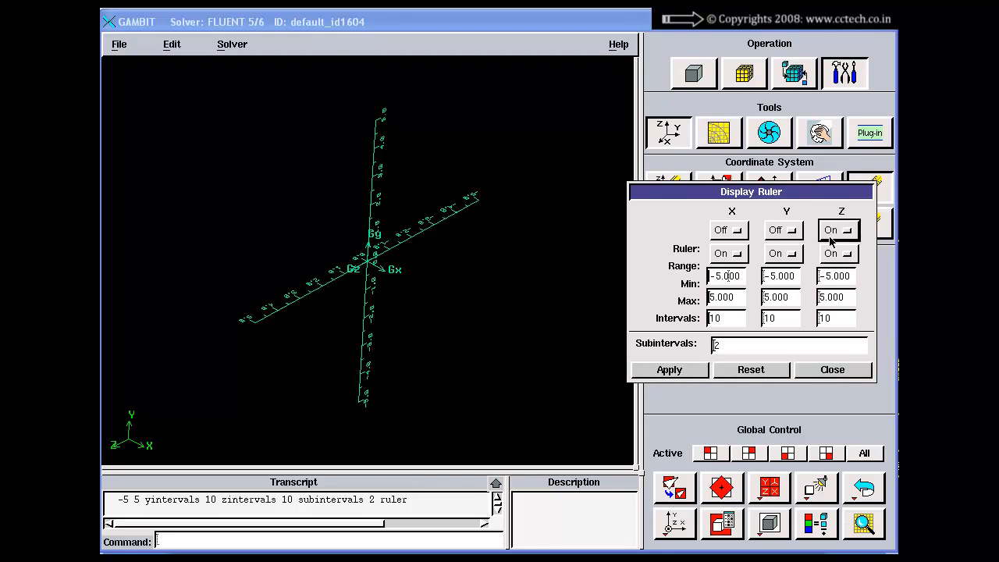
click(840, 231)
click(830, 250)
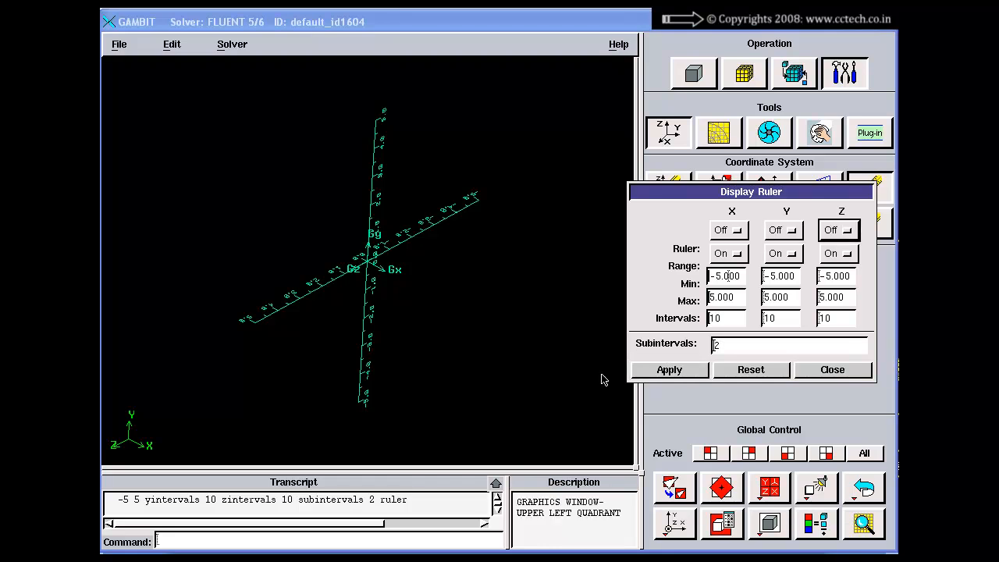
click(668, 369)
click(806, 372)
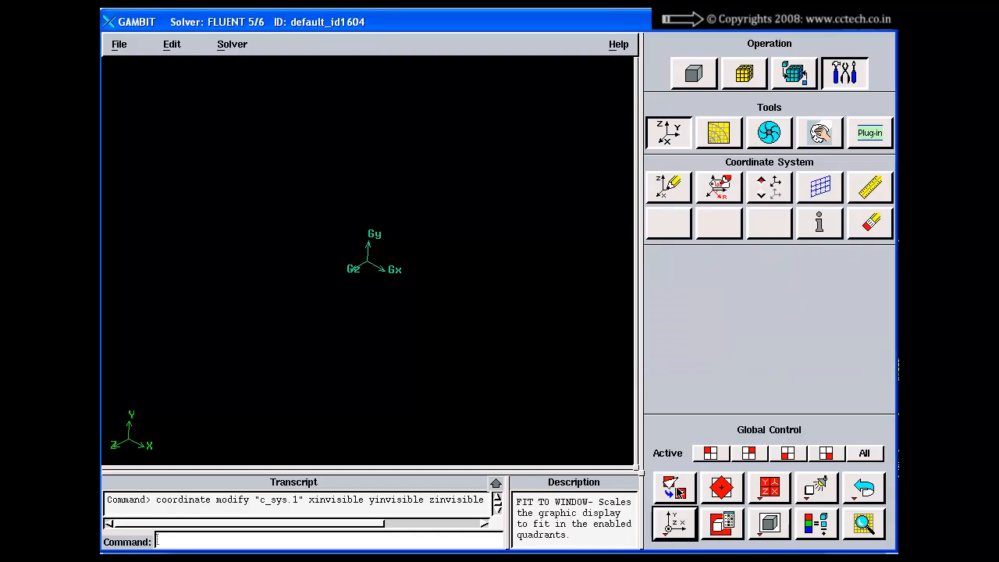
Create a Cartesian coordinate system offset 10 along X from c_sys.1, at the default orientation
click(819, 225)
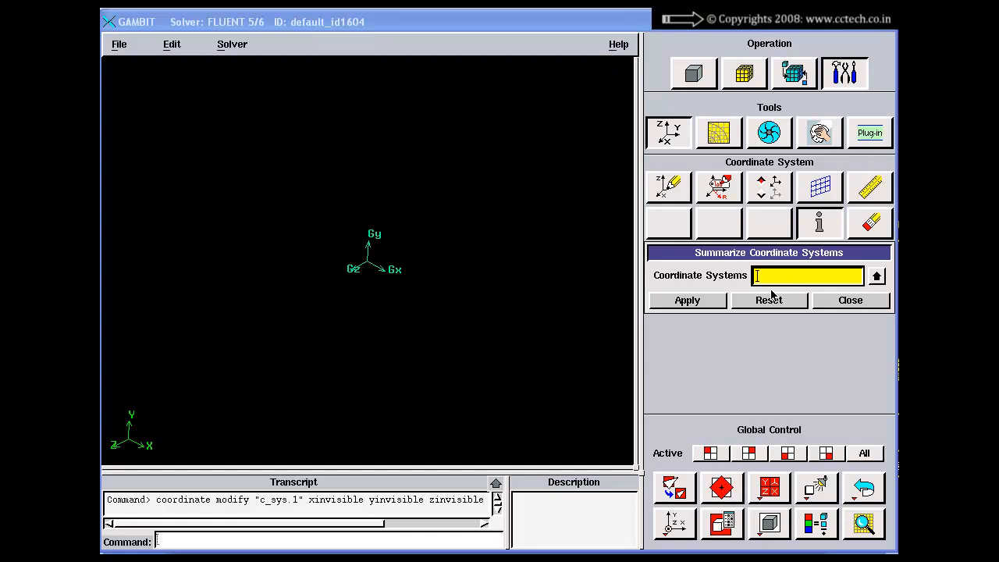
click(873, 306)
click(669, 186)
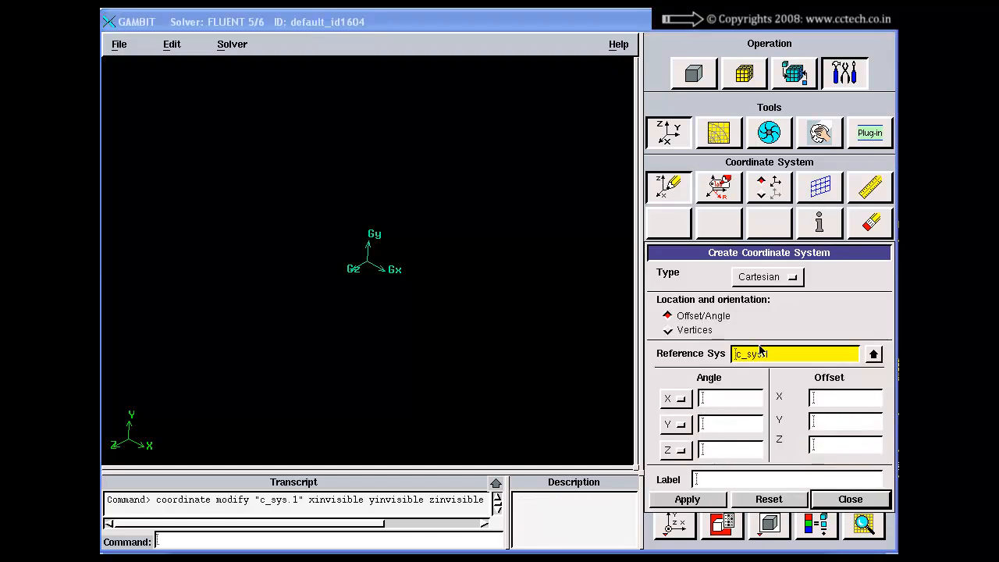
click(843, 405)
text(1)
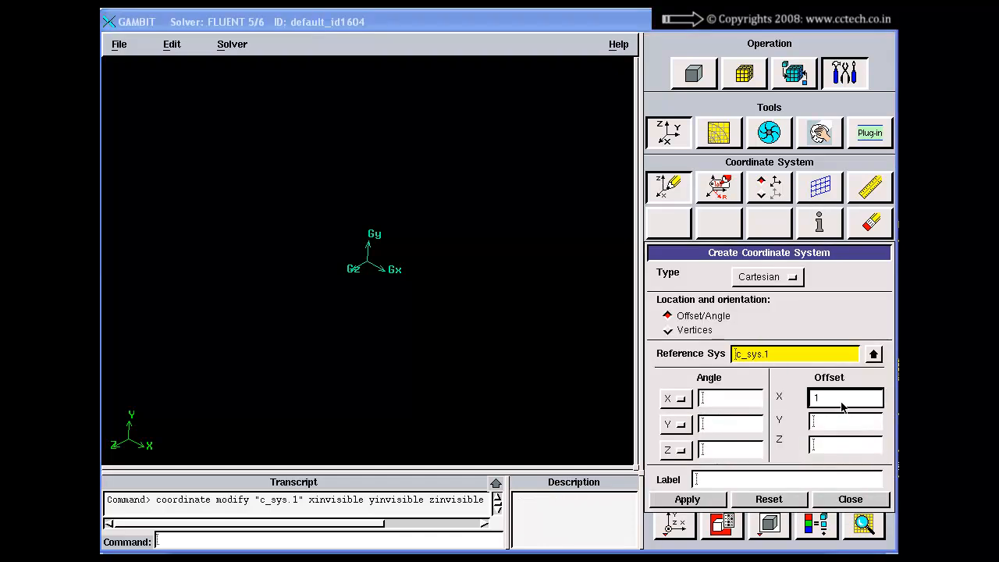
text(0)
click(715, 500)
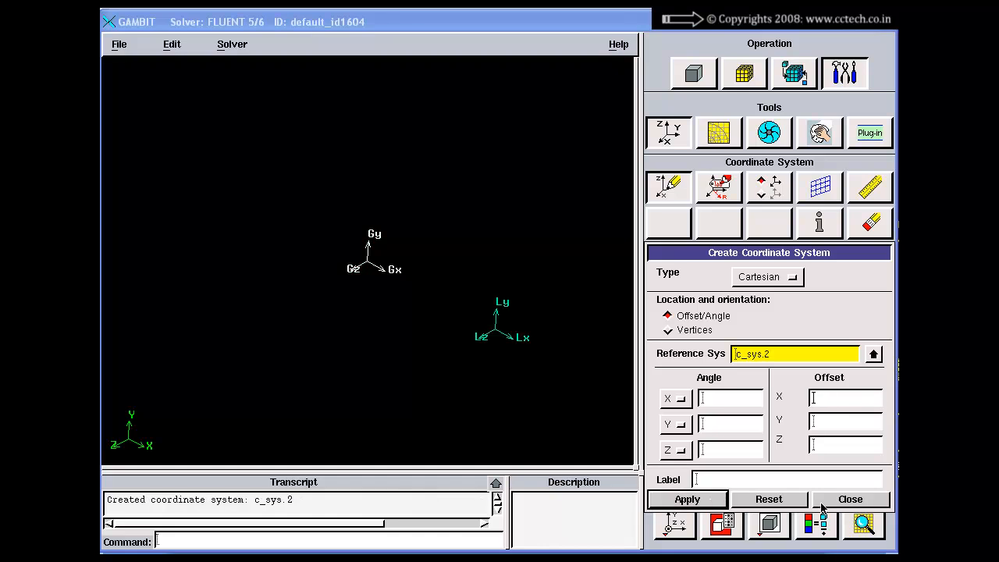
click(823, 506)
Summarize the local coordinate system and read its origin and axis directions in the expanded transcript
click(820, 224)
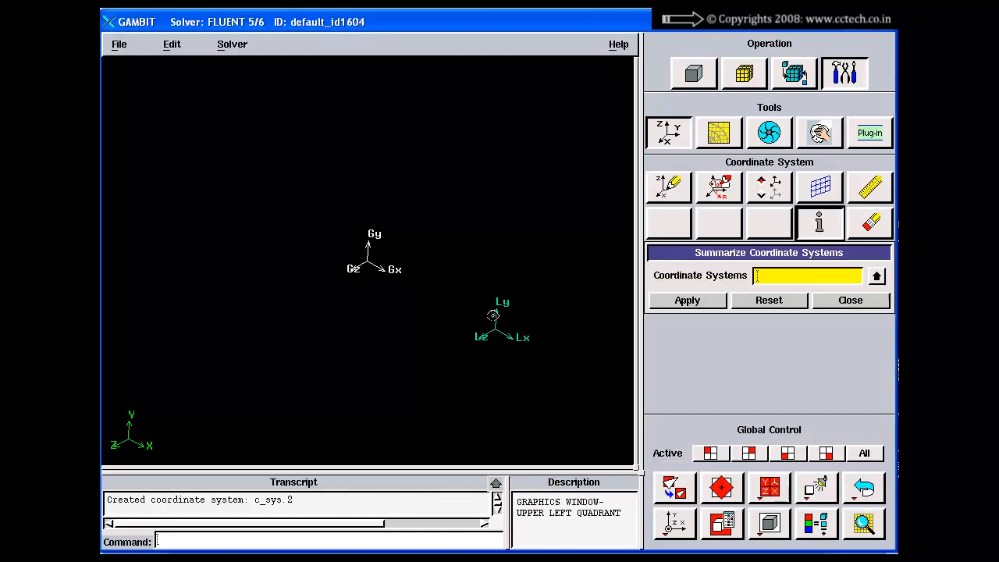
shift+click(492, 315)
shift+middle_click(529, 250)
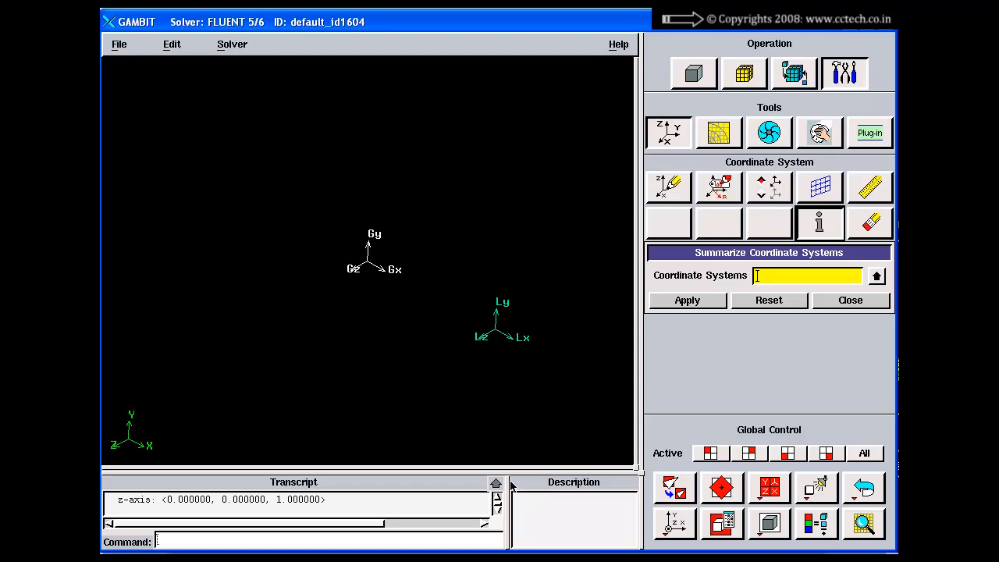
click(495, 483)
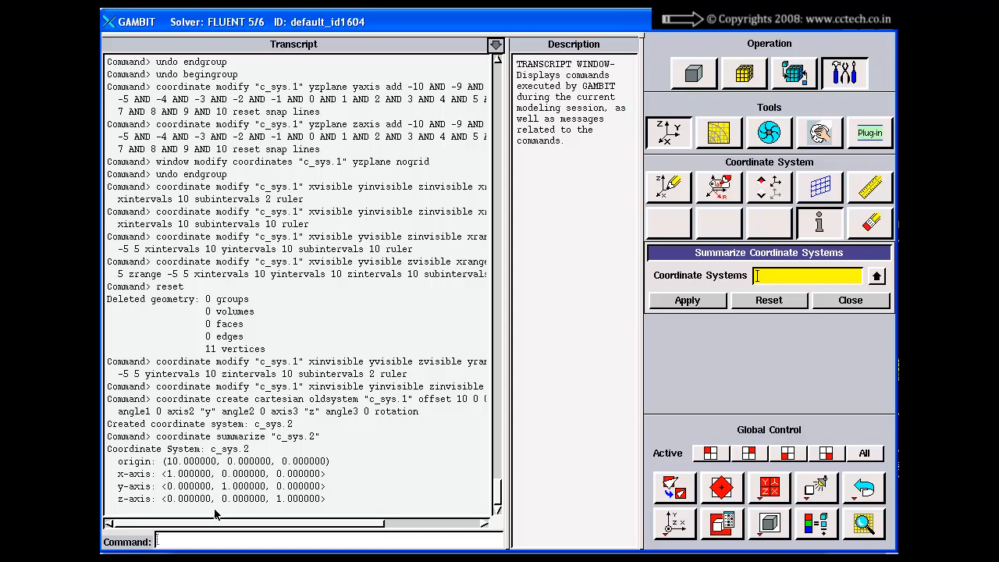
click(496, 44)
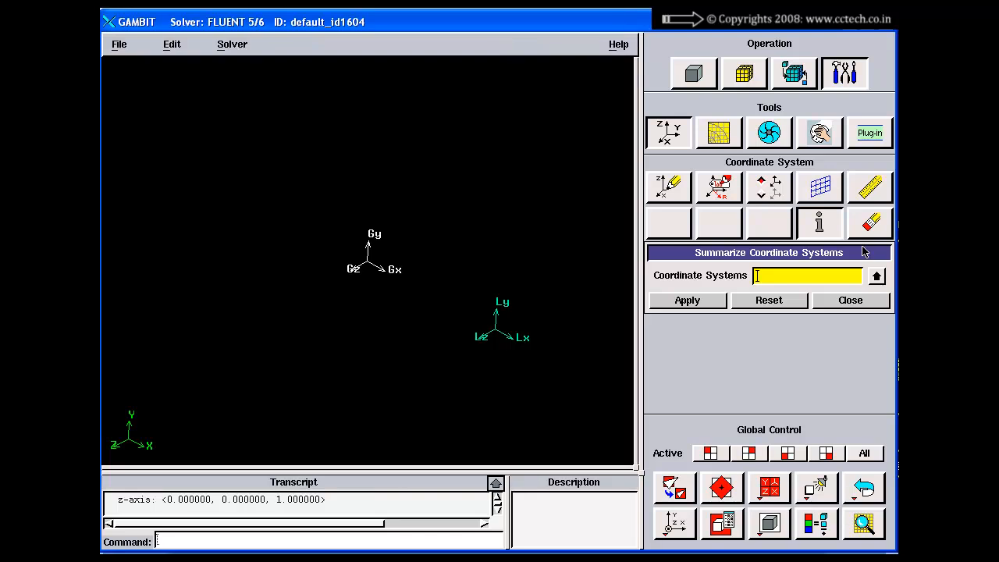
Delete the local coordinate system, close the form and restore the front view fitted to the window
click(871, 224)
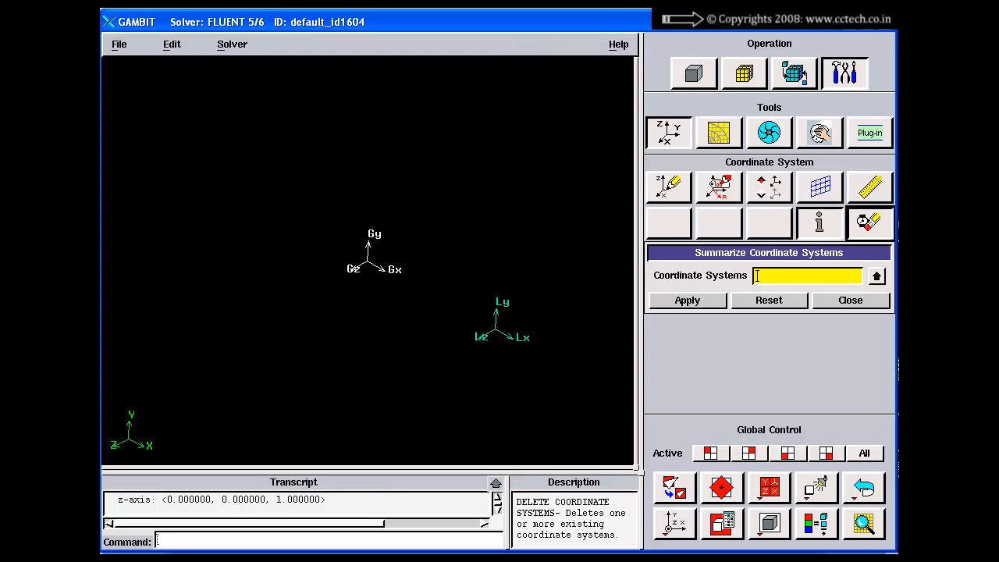
shift+click(506, 341)
click(668, 306)
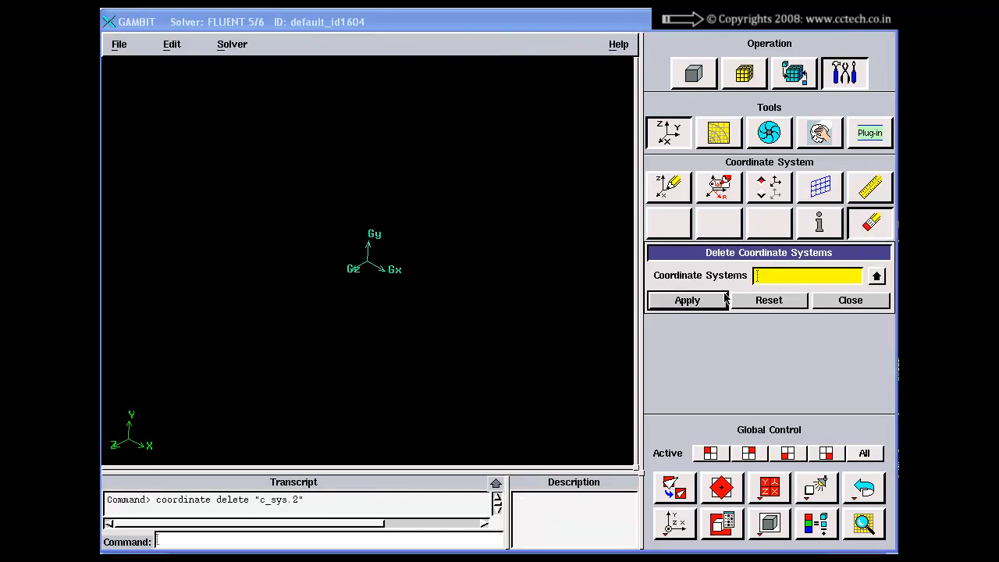
click(846, 305)
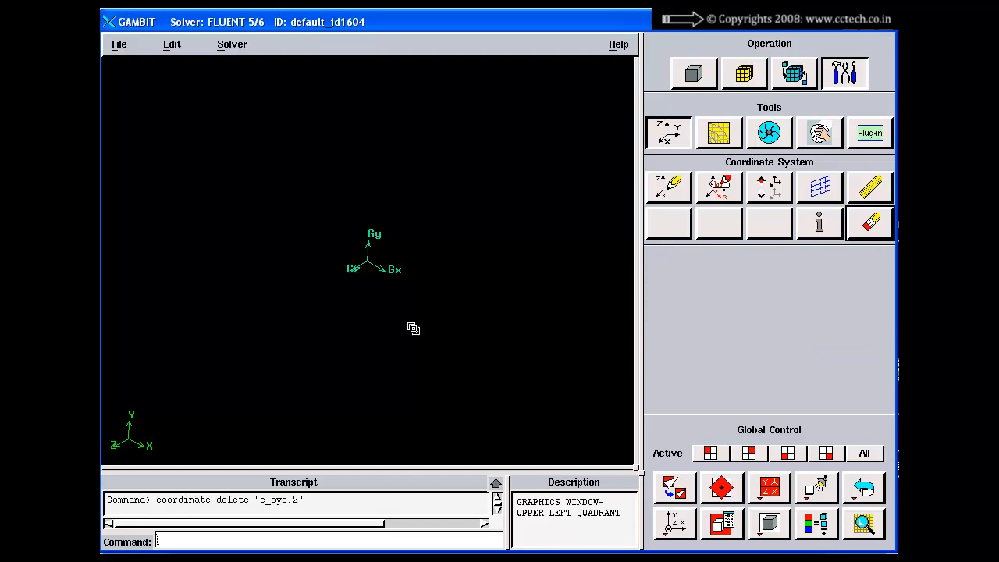
click(674, 489)
click(677, 521)
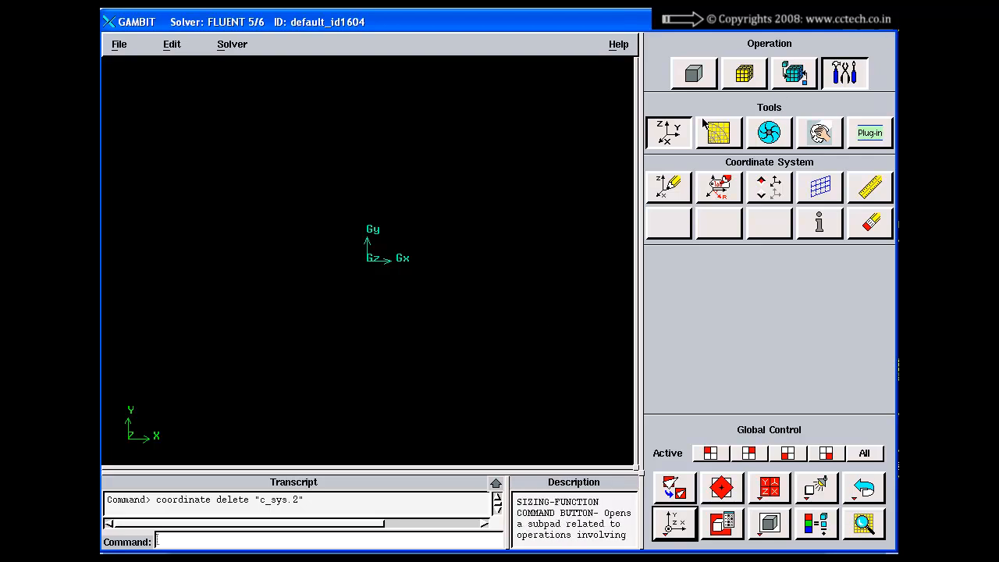
Switch to the PowerPoint presentation and advance to the Display Grid Form slide
key(alt+Tab)
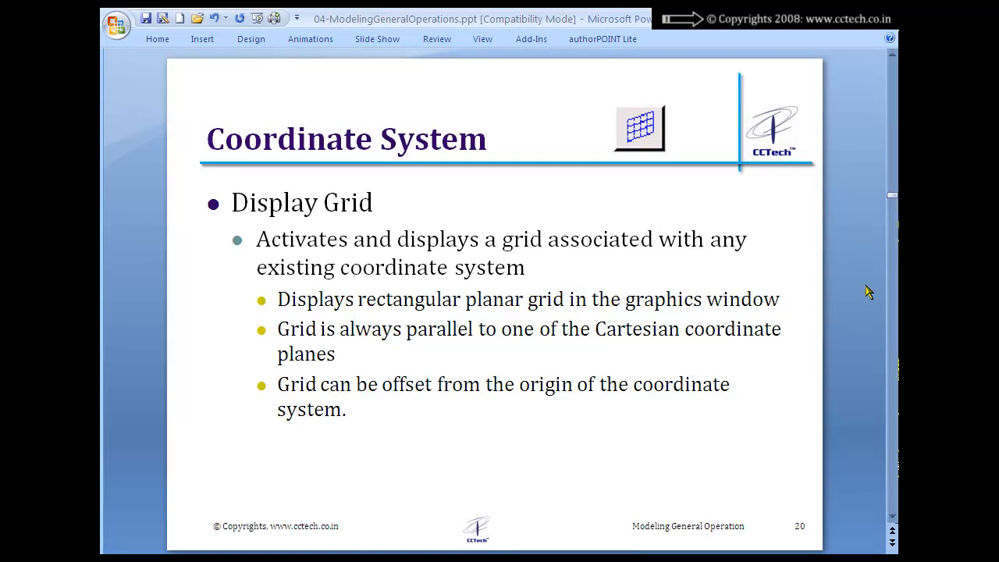
scroll(867, 285, down, 1)
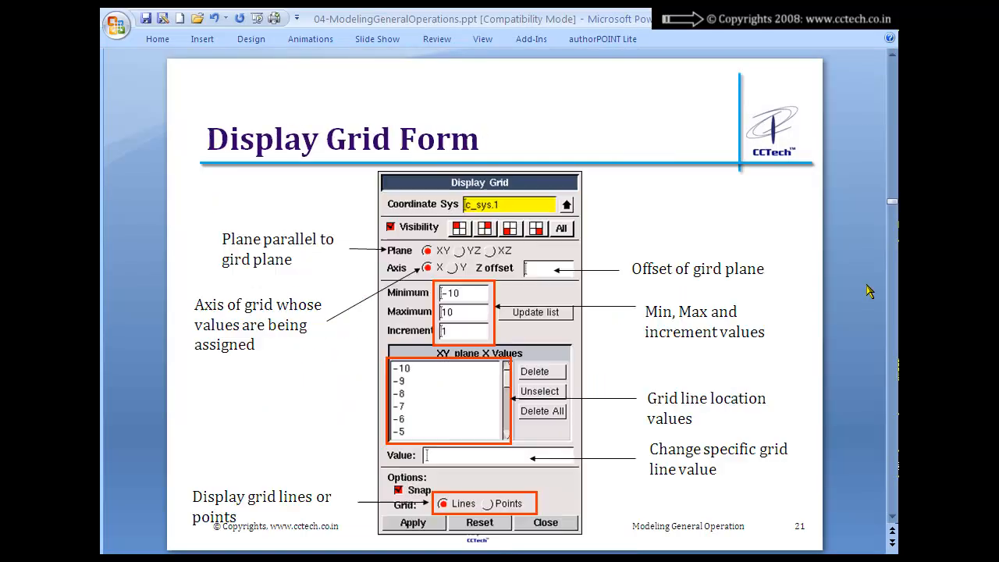